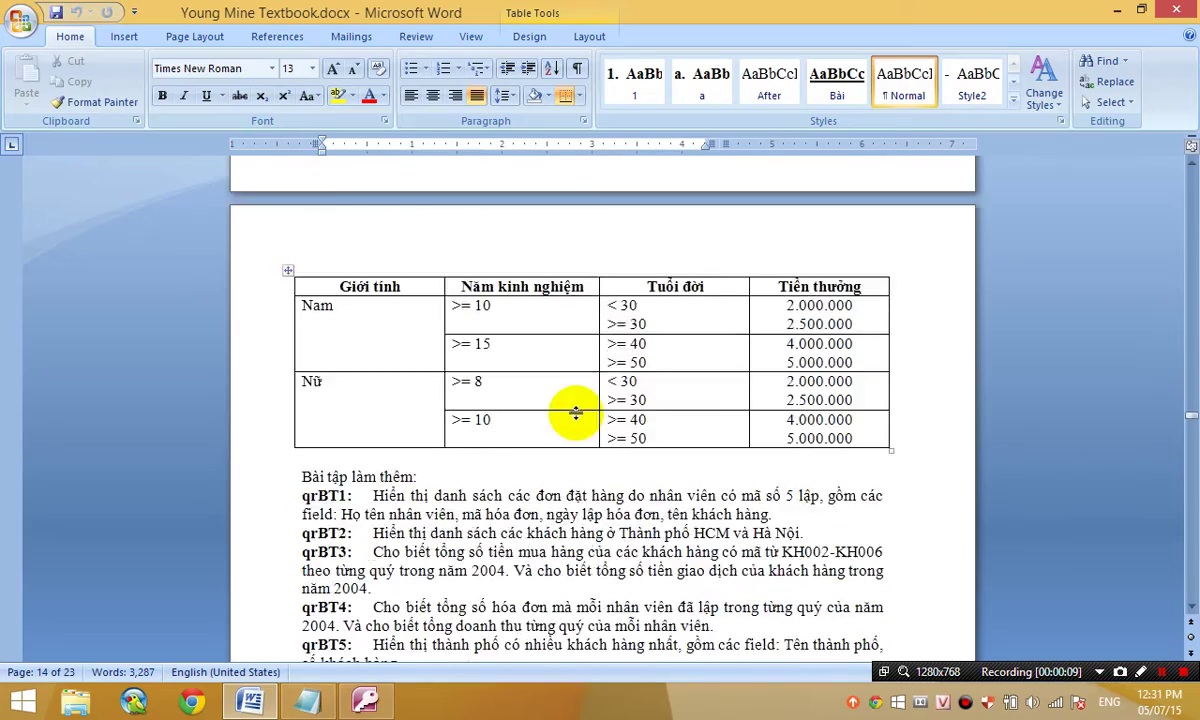
{"action": "scroll", "coordinate": [572, 405], "scroll_direction": "up", "scroll_amount": 15}
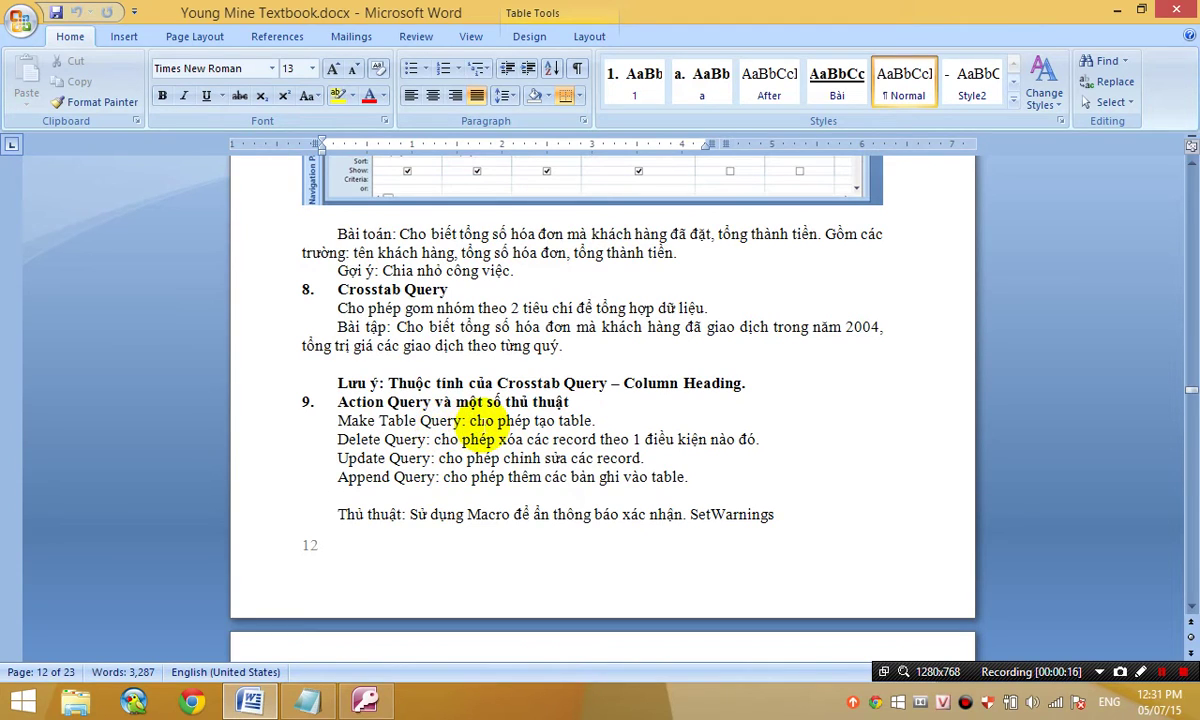
- Scroll to page 12's Action Query section and point out the Delete, Update and Append Query descriptions
{"action": "left_click", "coordinate": [478, 430]}
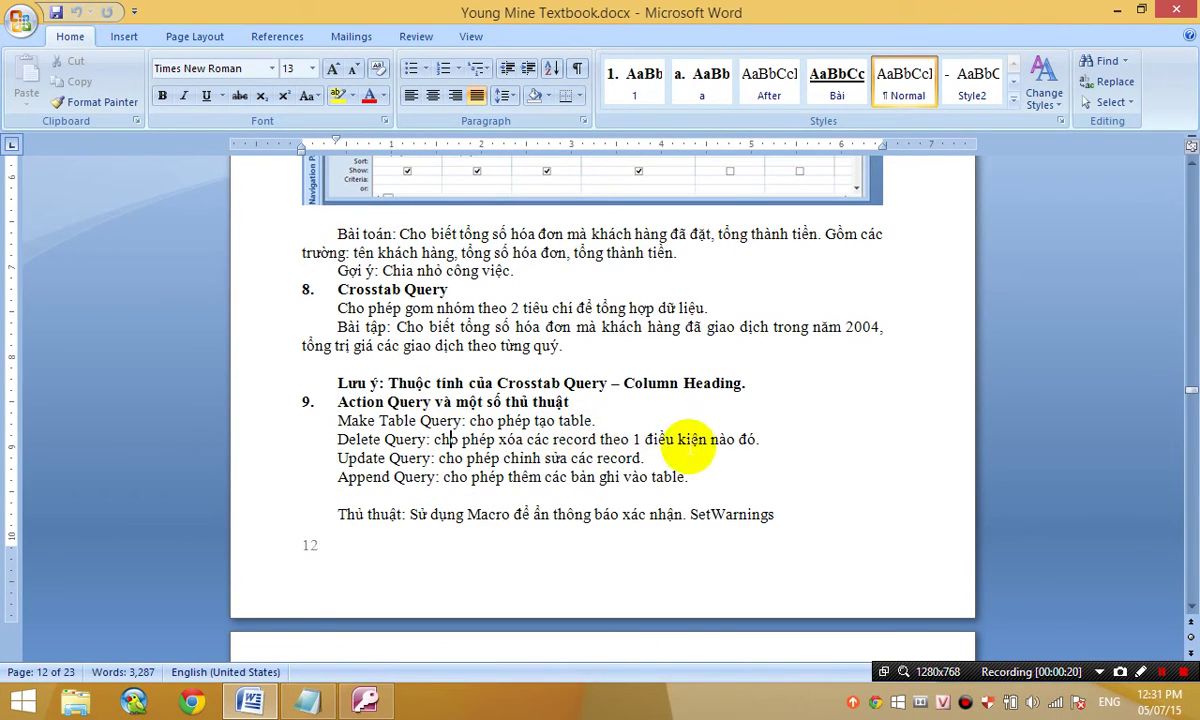
{"action": "left_click", "coordinate": [431, 460]}
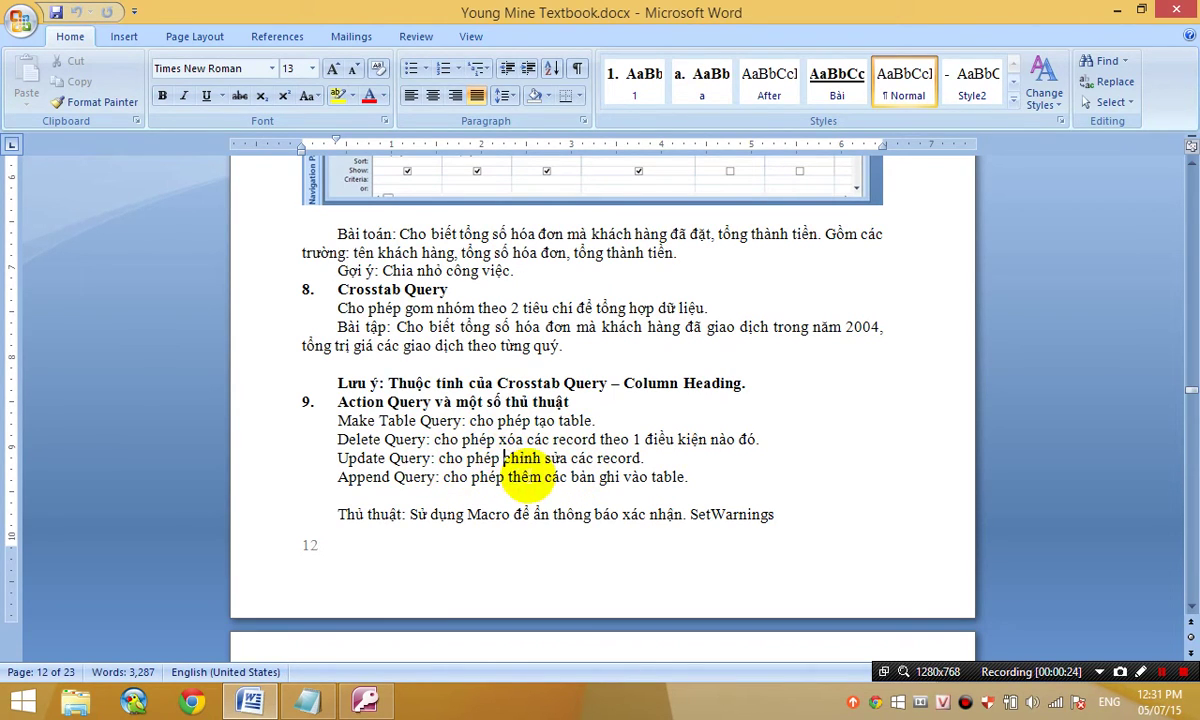
{"action": "left_click", "coordinate": [500, 477]}
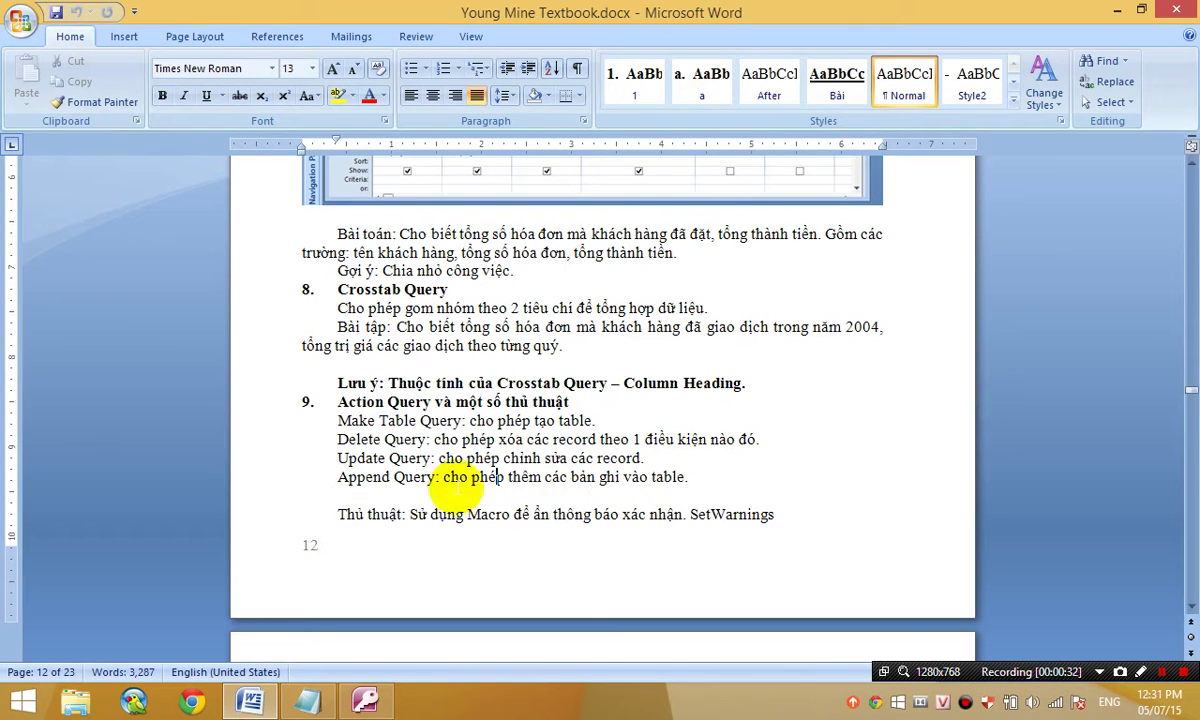
- Show the Notepad task list and highlight the first task's product codes 4-6 and 20% increase
{"action": "left_click", "coordinate": [310, 702]}
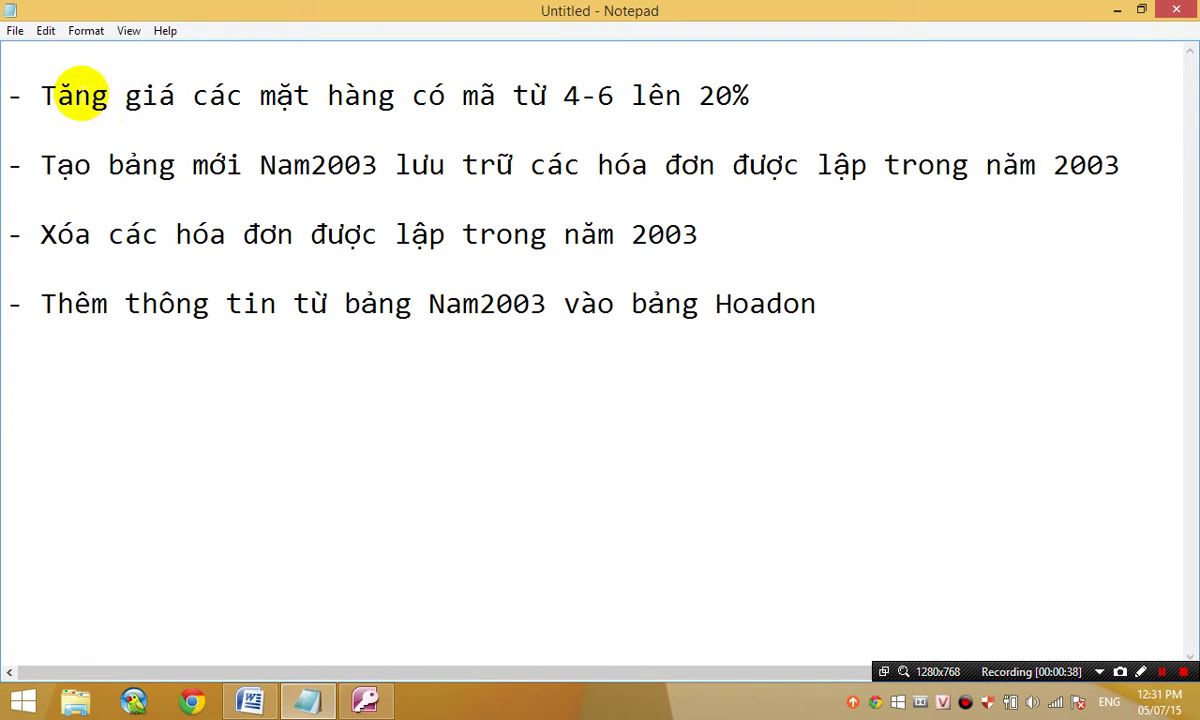
{"action": "left_click_drag", "start_coordinate": [32, 96], "coordinate": [755, 100]}
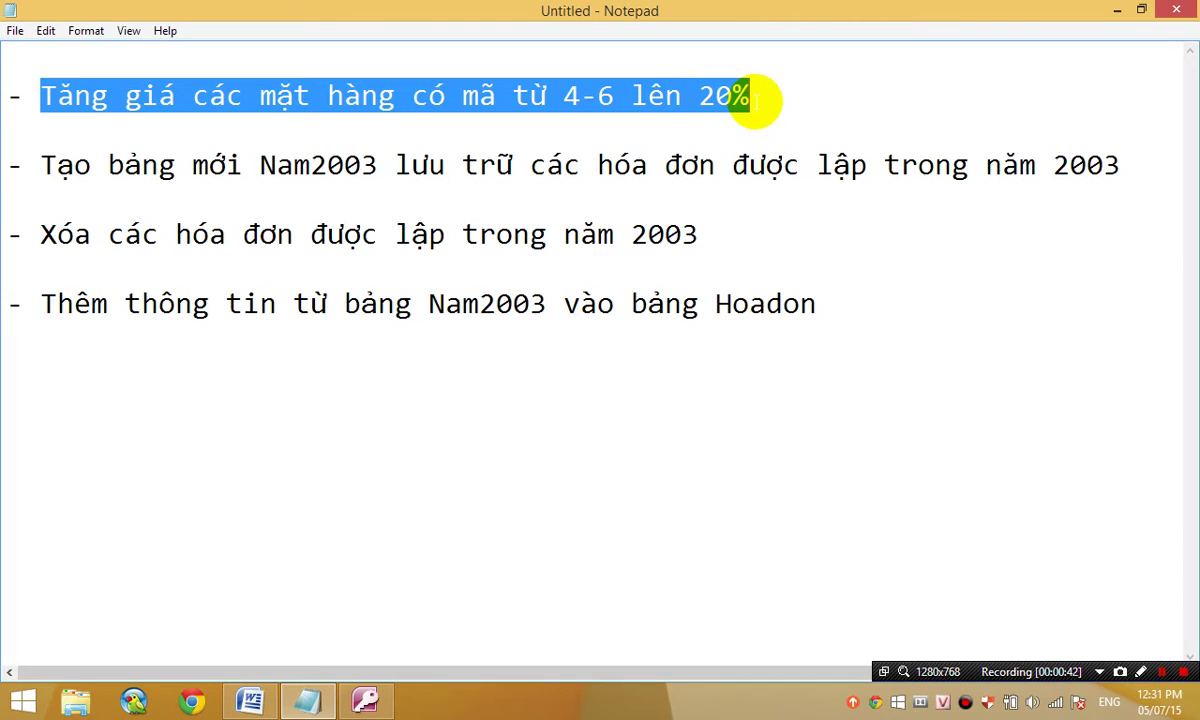
{"action": "left_click", "coordinate": [750, 99]}
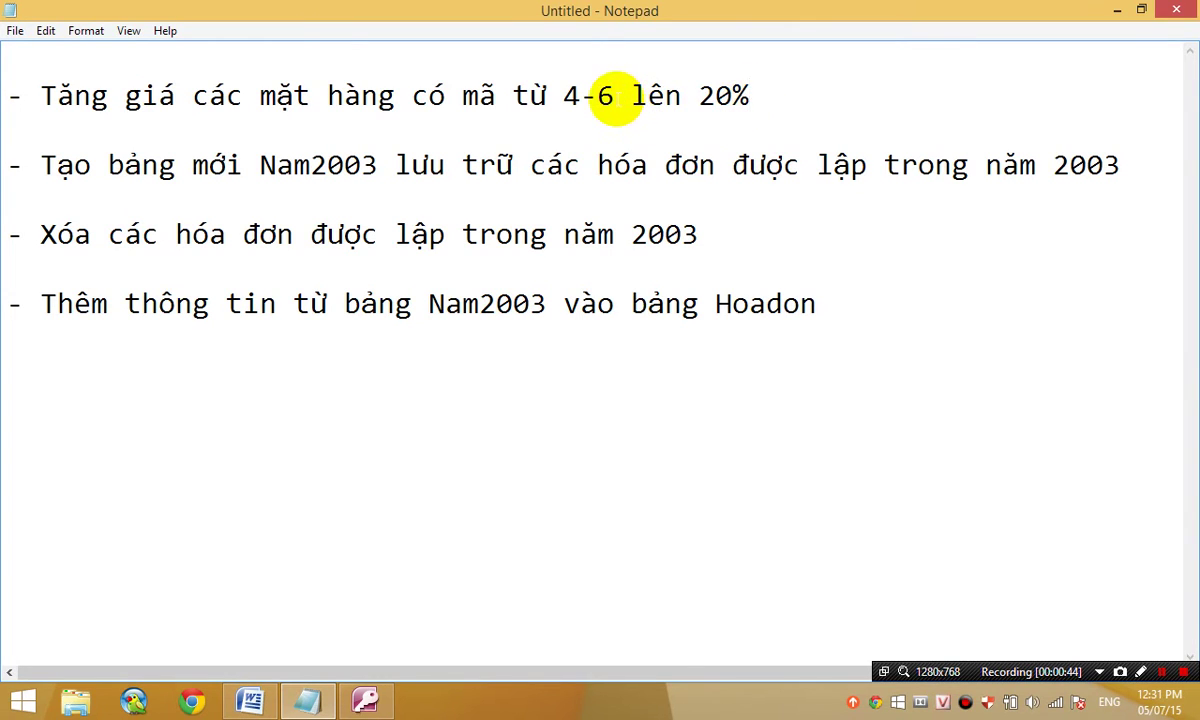
{"action": "left_click_drag", "start_coordinate": [613, 97], "coordinate": [562, 99]}
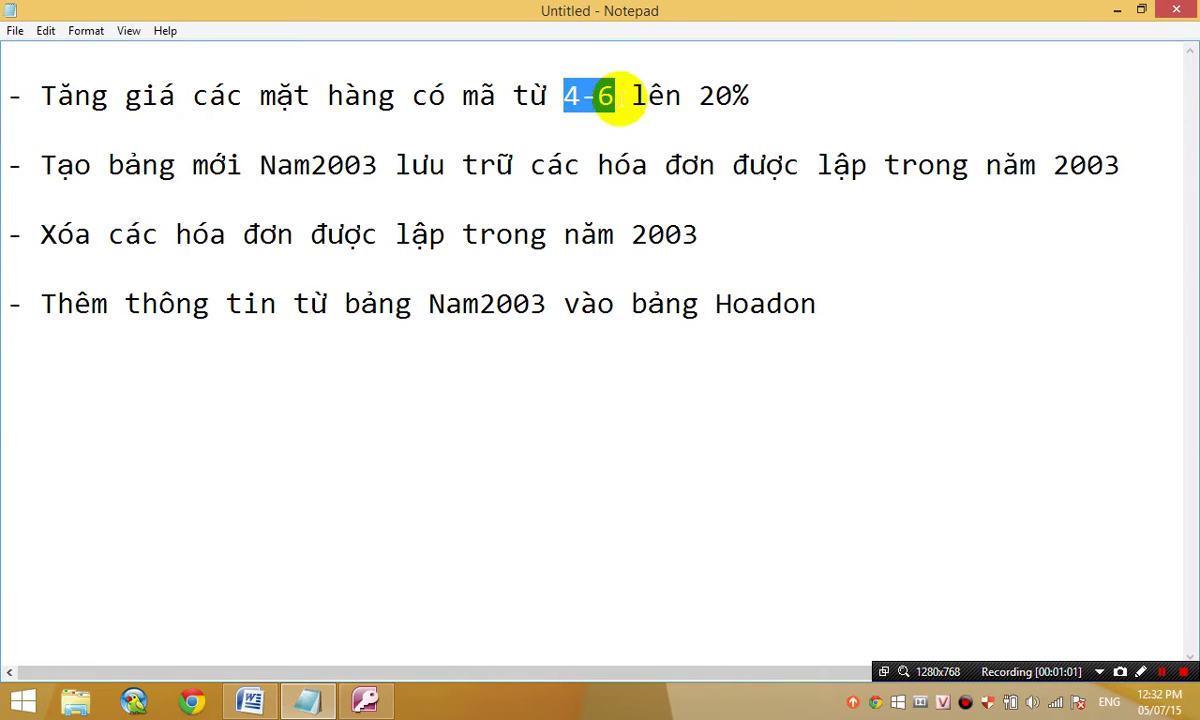
{"action": "mouse_move", "coordinate": [698, 100]}
{"action": "left_mouse_down"}
{"action": "mouse_move", "coordinate": [739, 102]}
{"action": "mouse_move", "coordinate": [701, 95]}
{"action": "left_mouse_up"}
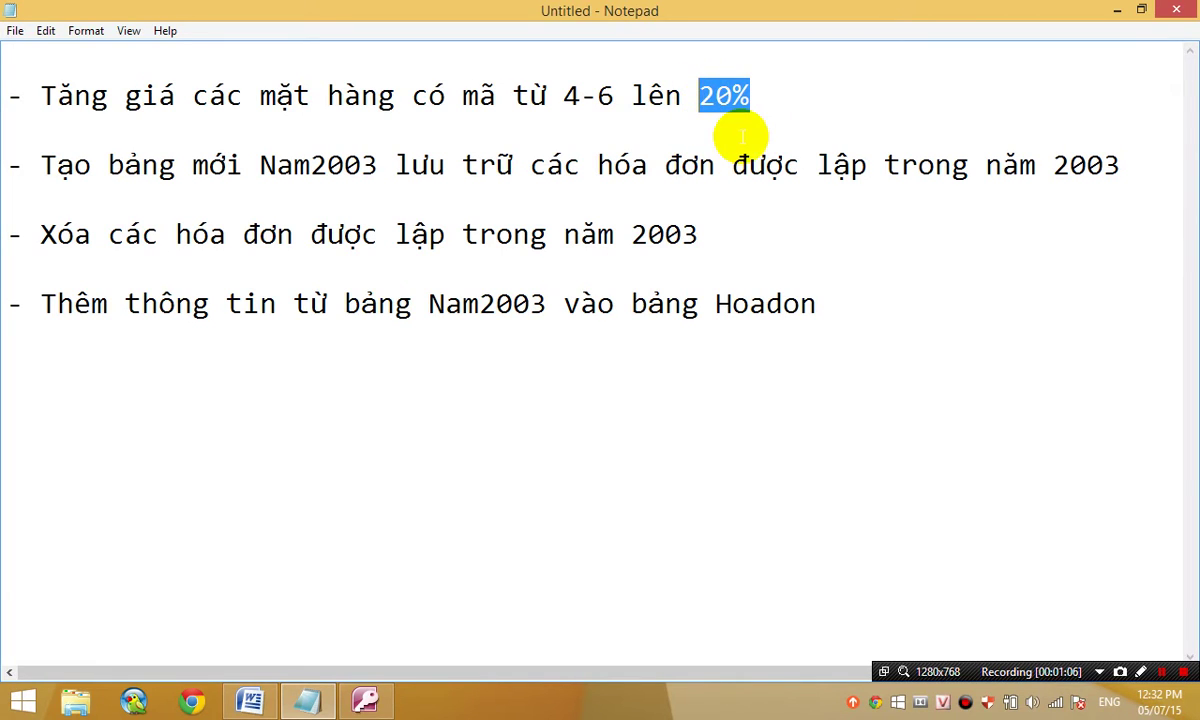
{"action": "left_click", "coordinate": [368, 700]}
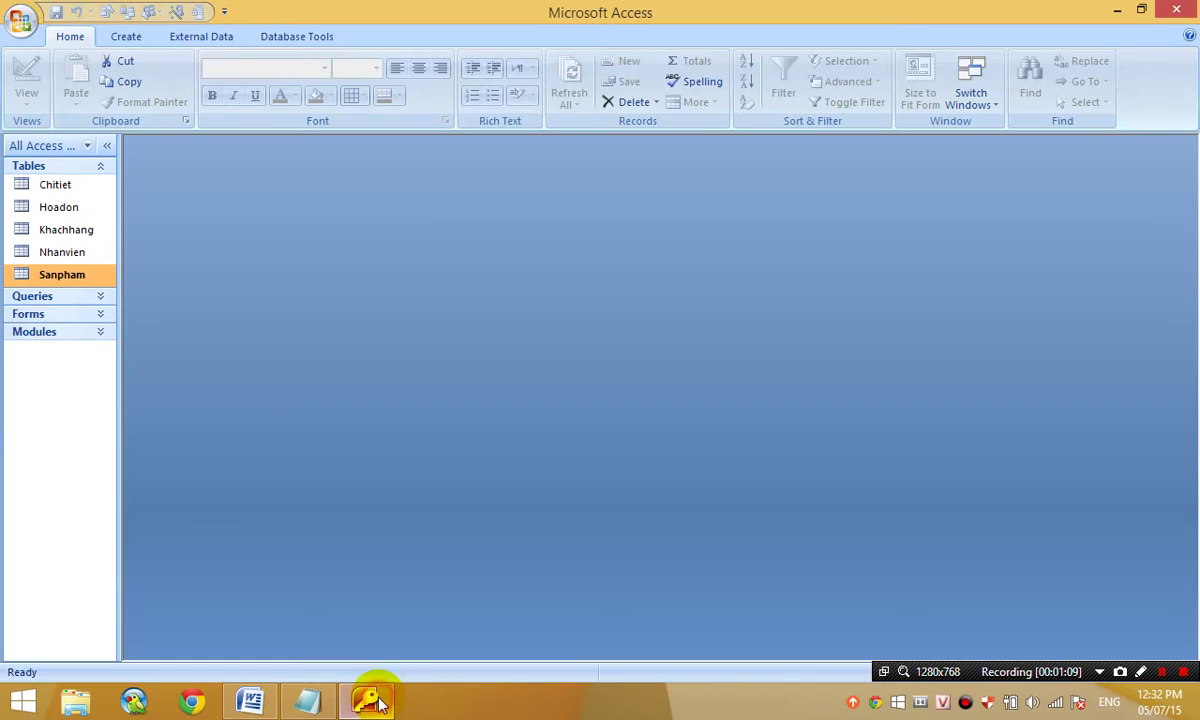
- Create a new design query containing the Sanpham table
{"action": "left_click", "coordinate": [130, 37]}
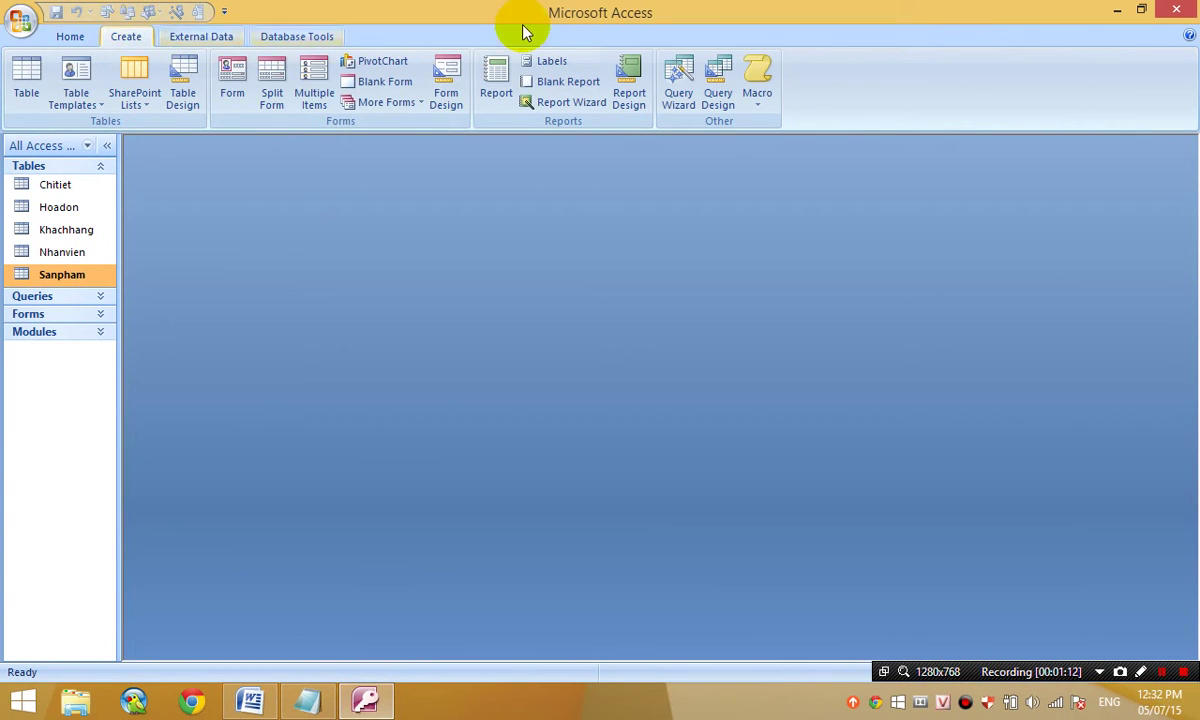
{"action": "left_click", "coordinate": [716, 88]}
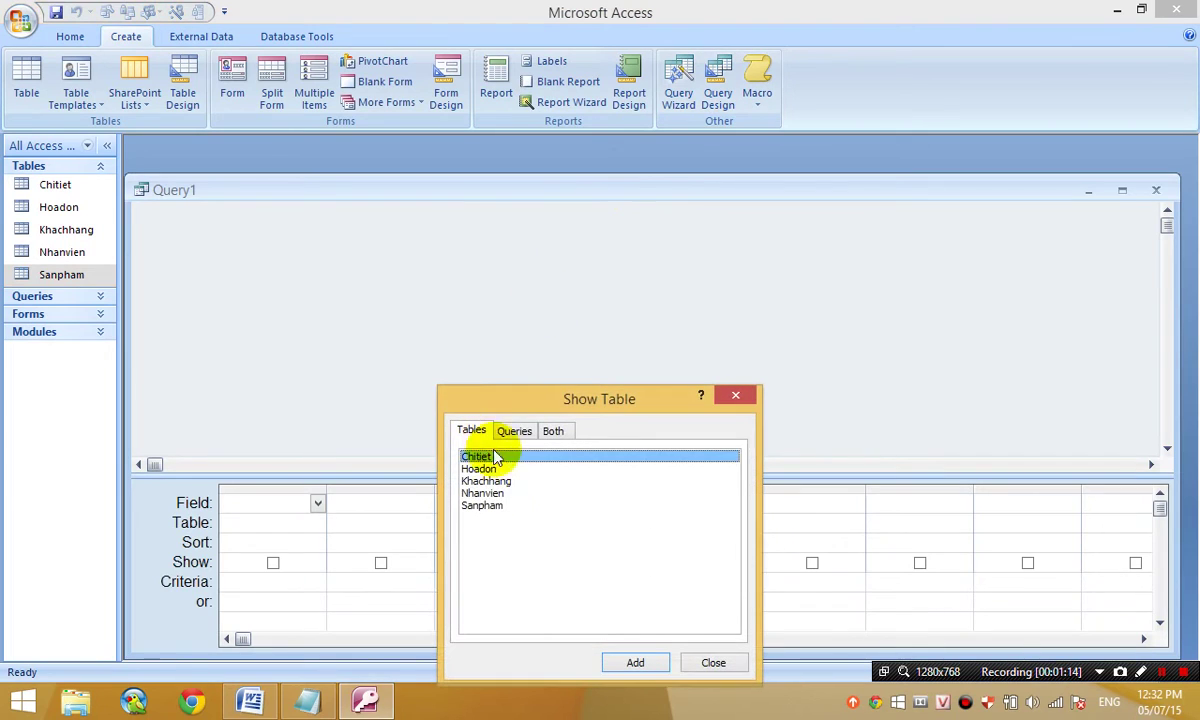
{"action": "left_click", "coordinate": [489, 507]}
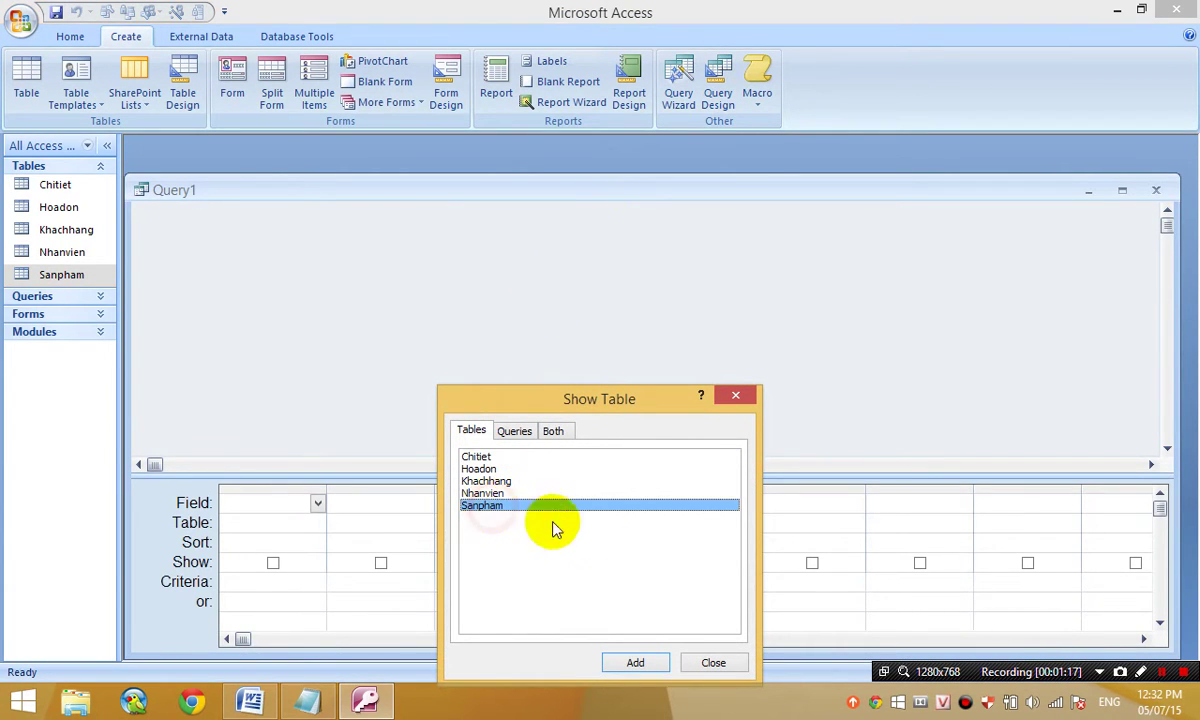
{"action": "left_click", "coordinate": [635, 665]}
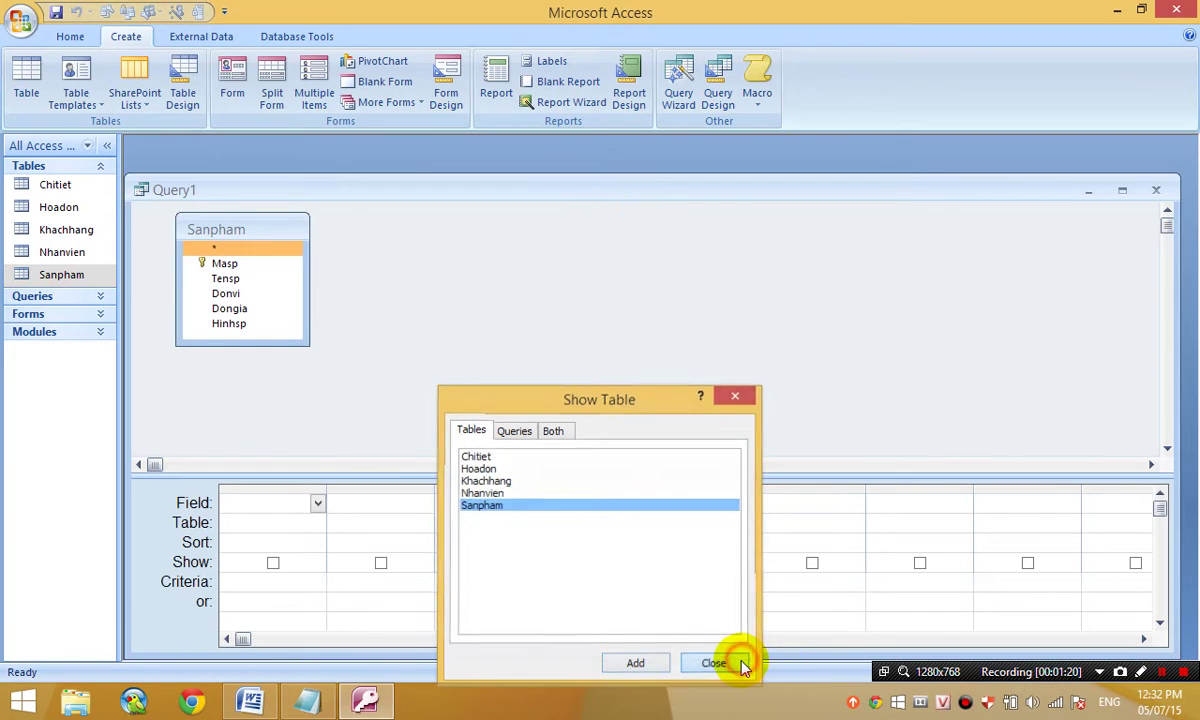
{"action": "left_click", "coordinate": [715, 663]}
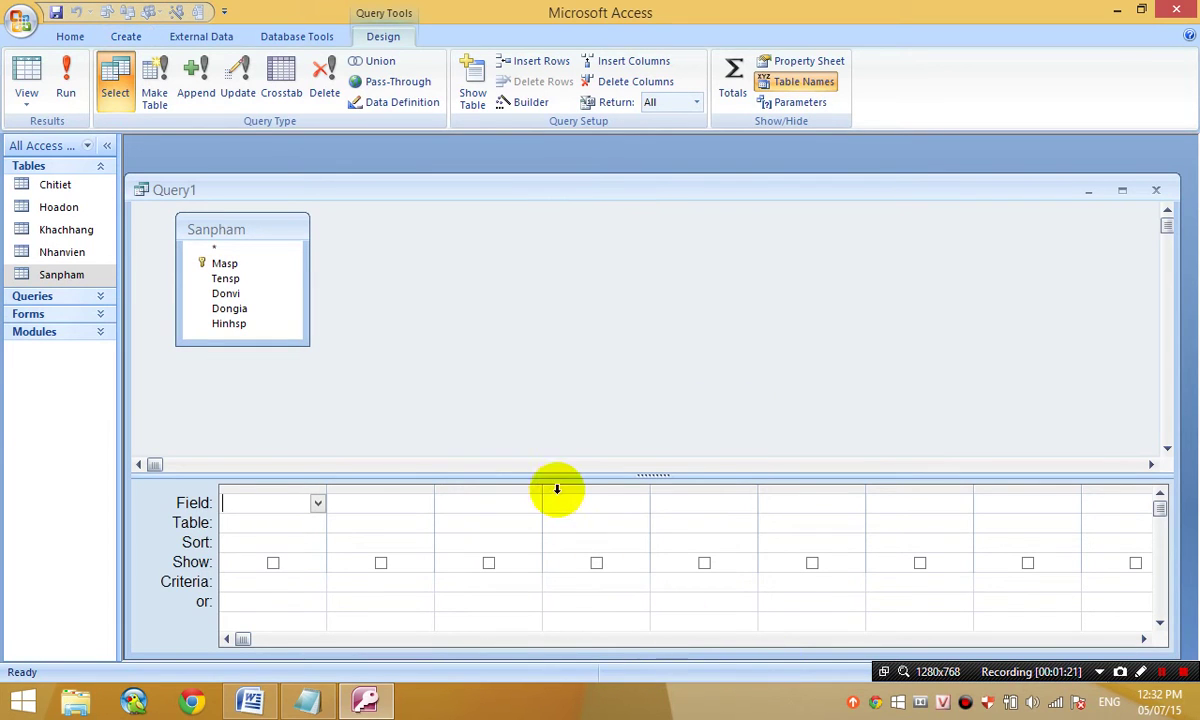
- Make Query1 an Update query setting Sanpham's Dongia to [Dongia]*1.2
{"action": "left_click", "coordinate": [245, 92]}
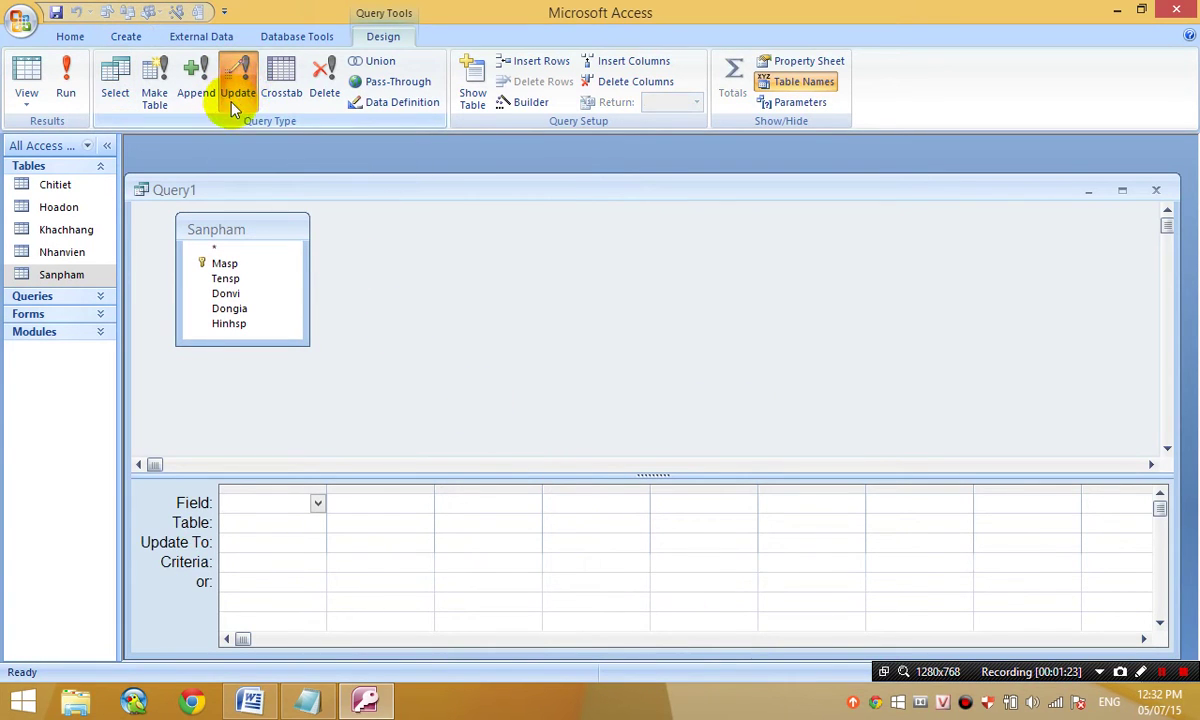
{"action": "left_click", "coordinate": [258, 310]}
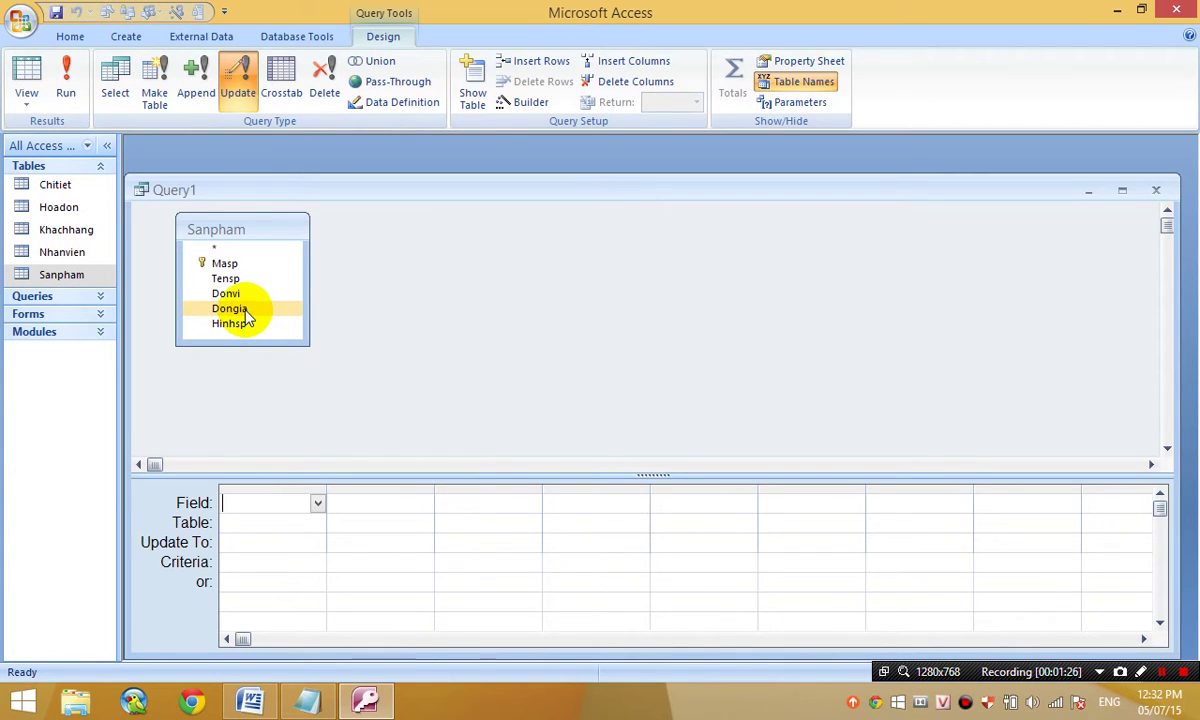
{"action": "left_click", "coordinate": [248, 314]}
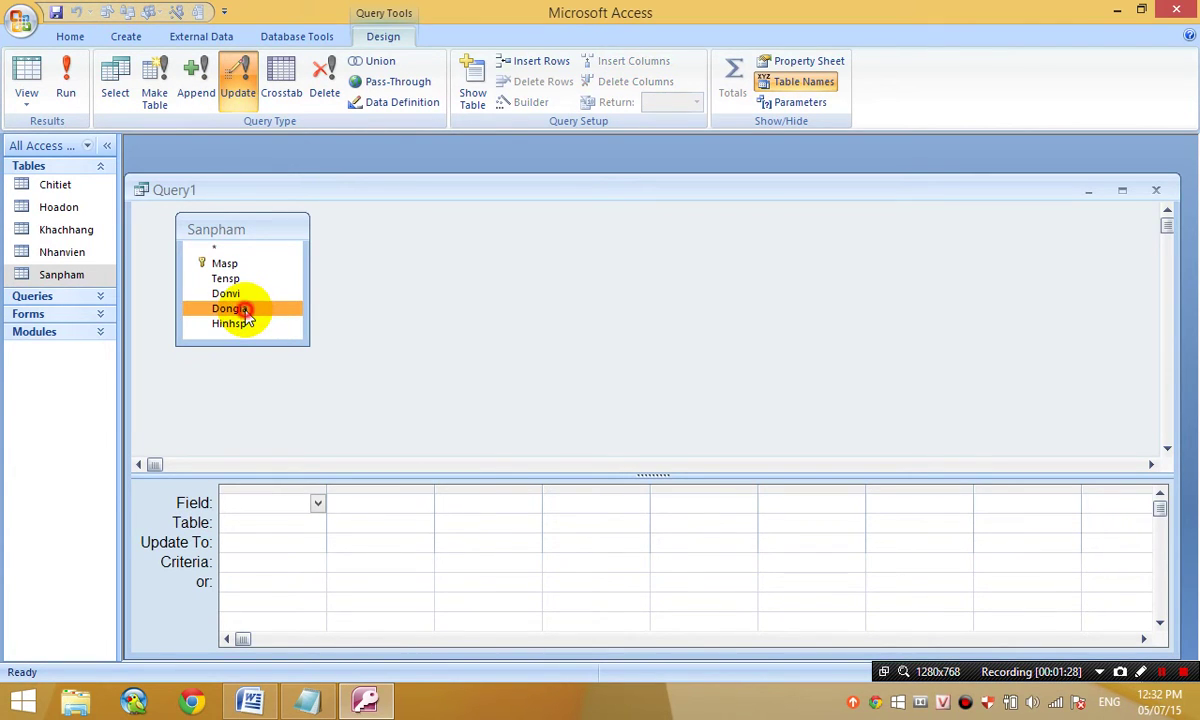
{"action": "double_click", "coordinate": [245, 312]}
{"action": "left_click", "coordinate": [278, 541]}
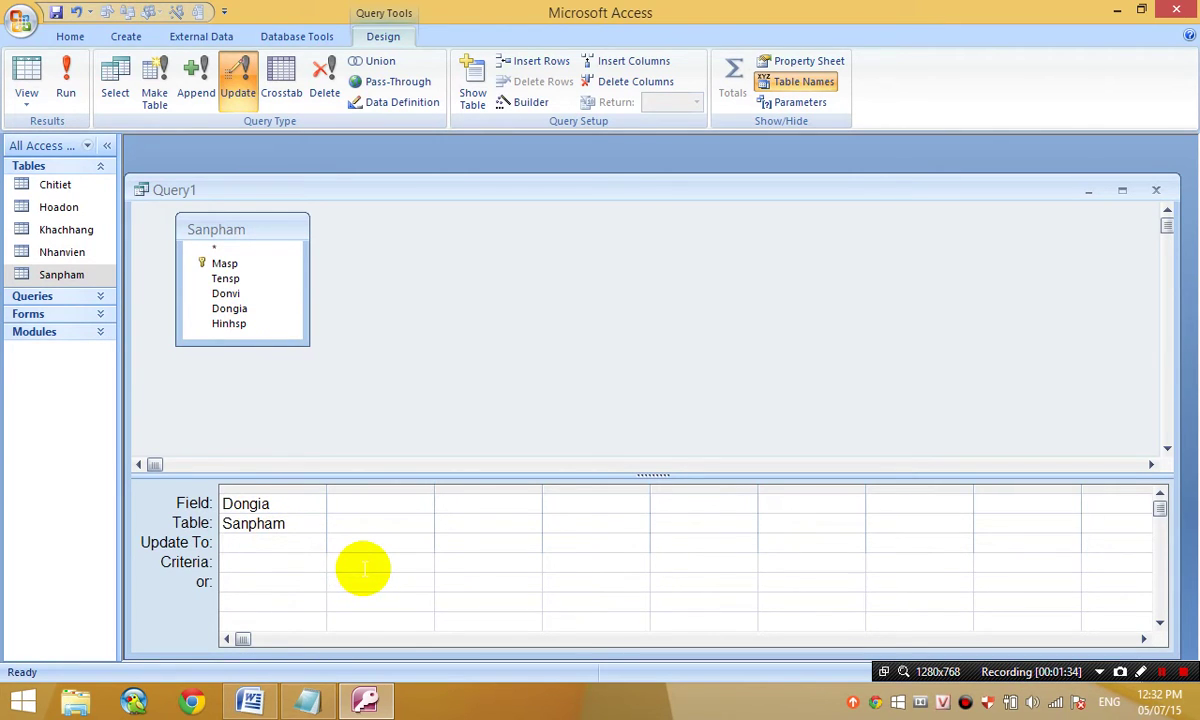
{"action": "type", "text": "[Dongia]*1.2"}
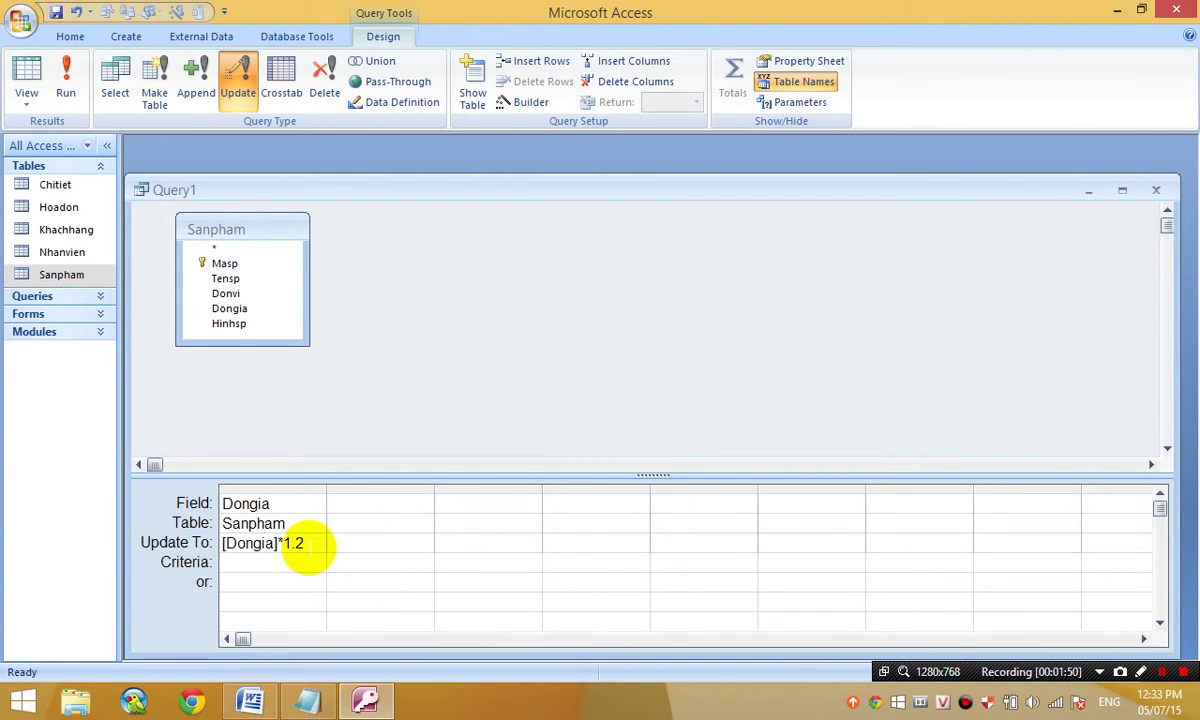
{"action": "left_click_drag", "start_coordinate": [302, 545], "coordinate": [222, 556]}
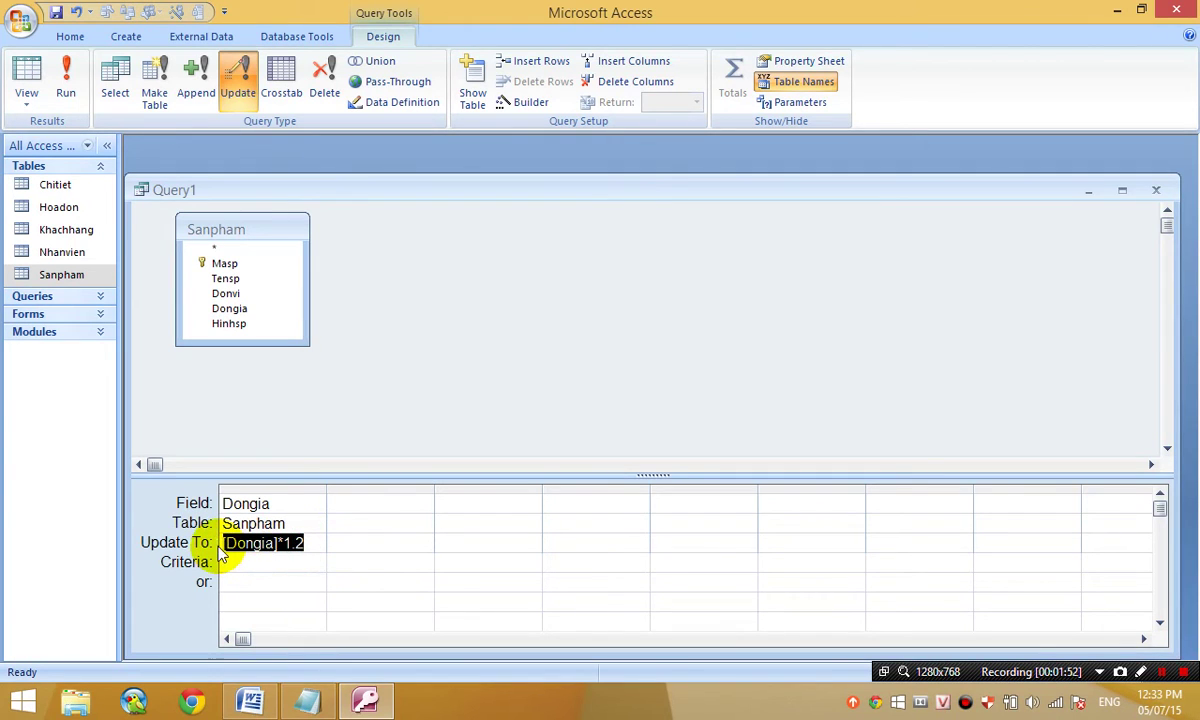
{"action": "left_click", "coordinate": [241, 543]}
{"action": "left_click", "coordinate": [308, 544]}
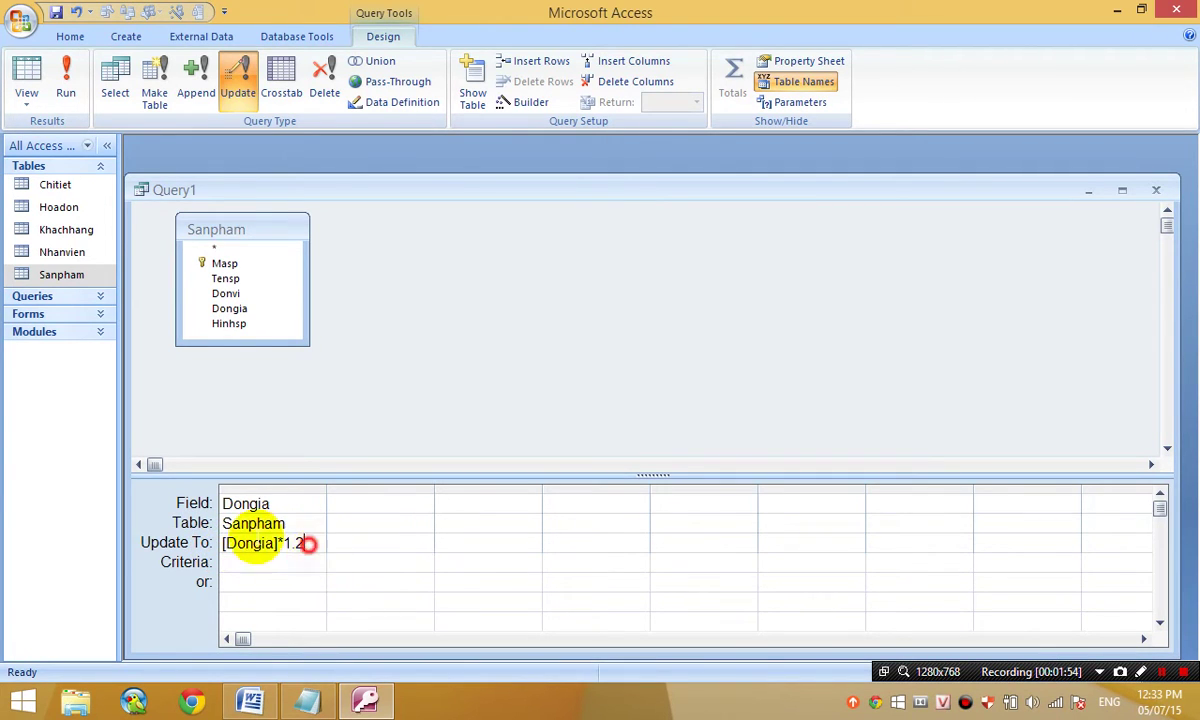
{"action": "left_click_drag", "start_coordinate": [308, 544], "coordinate": [86, 520]}
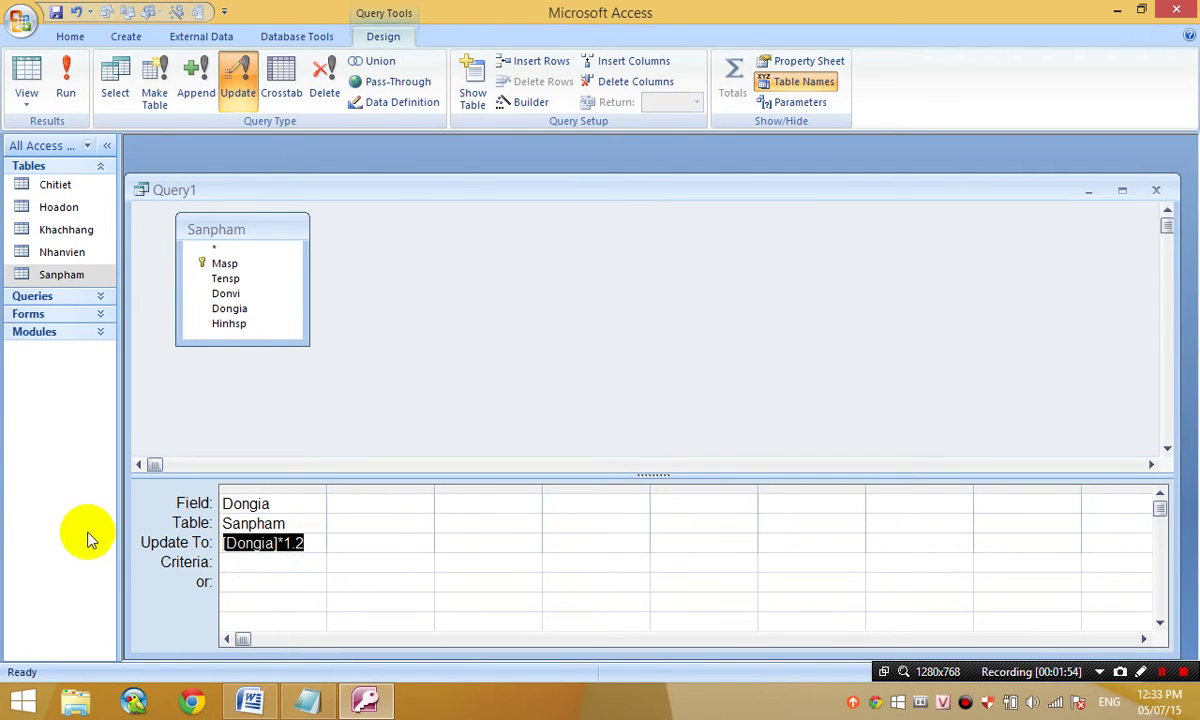
{"action": "left_click", "coordinate": [360, 504]}
- Add Masp with criterion Between 4 And 6 and preview the affected prices
{"action": "left_click", "coordinate": [245, 265]}
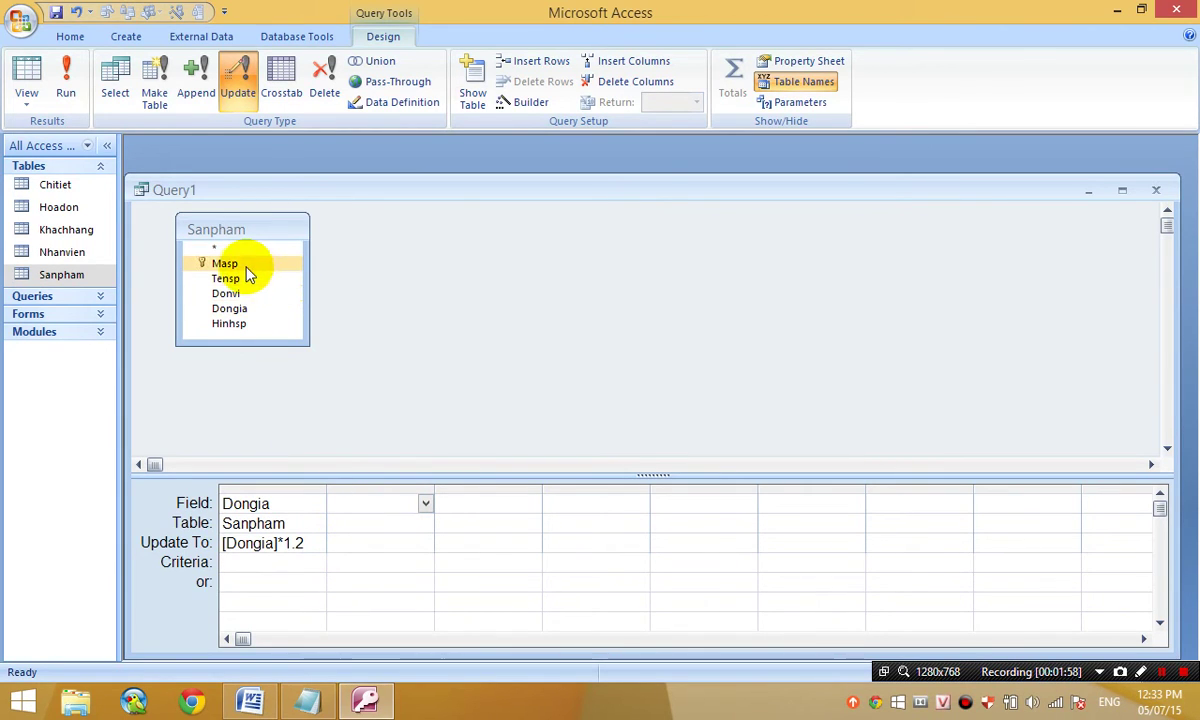
{"action": "double_click", "coordinate": [243, 265]}
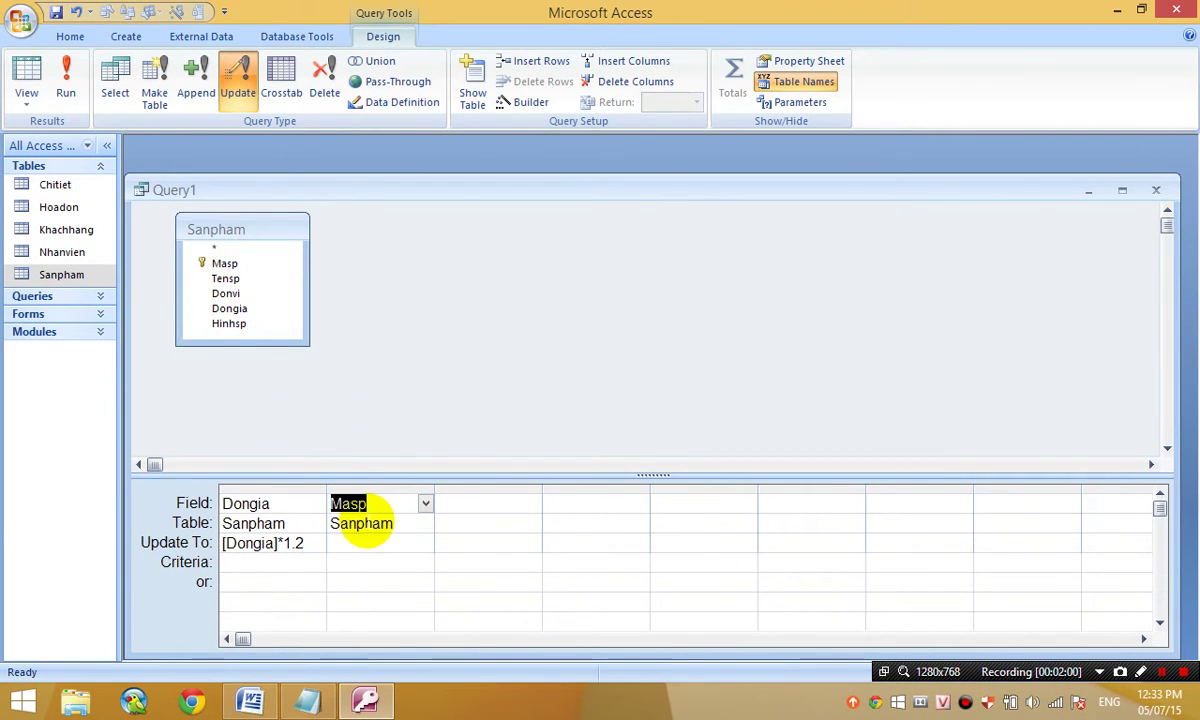
{"action": "left_click", "coordinate": [369, 562]}
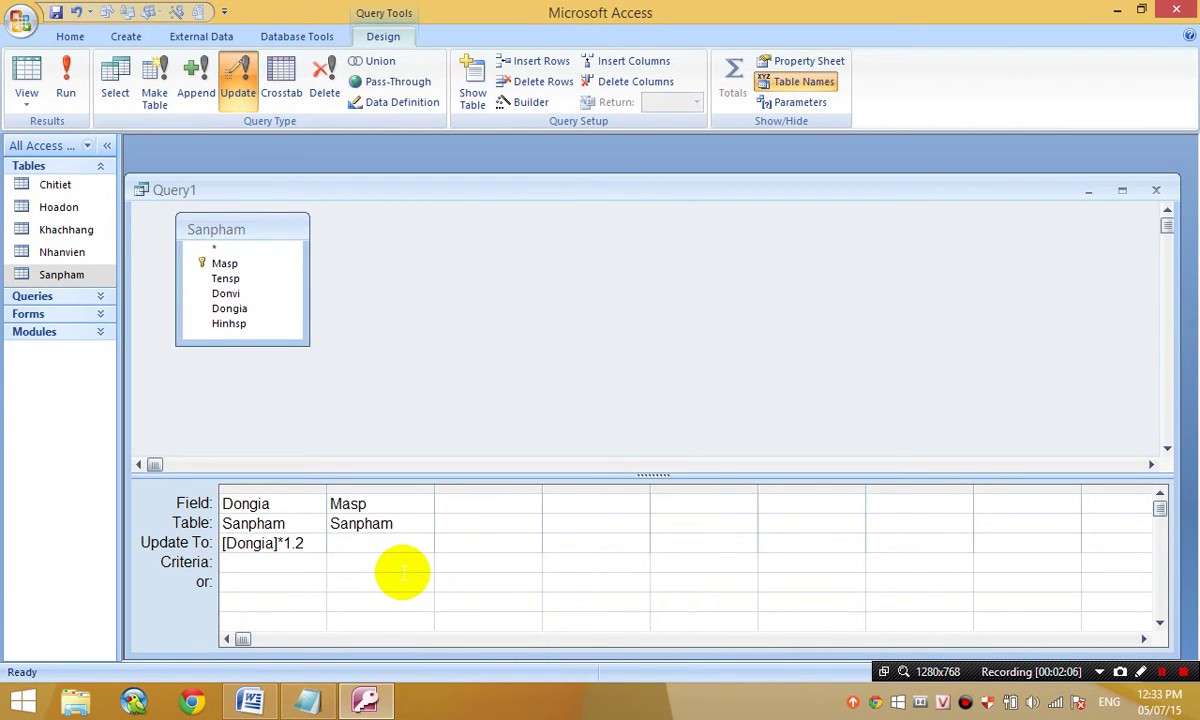
{"action": "type", "text": "betwe"}
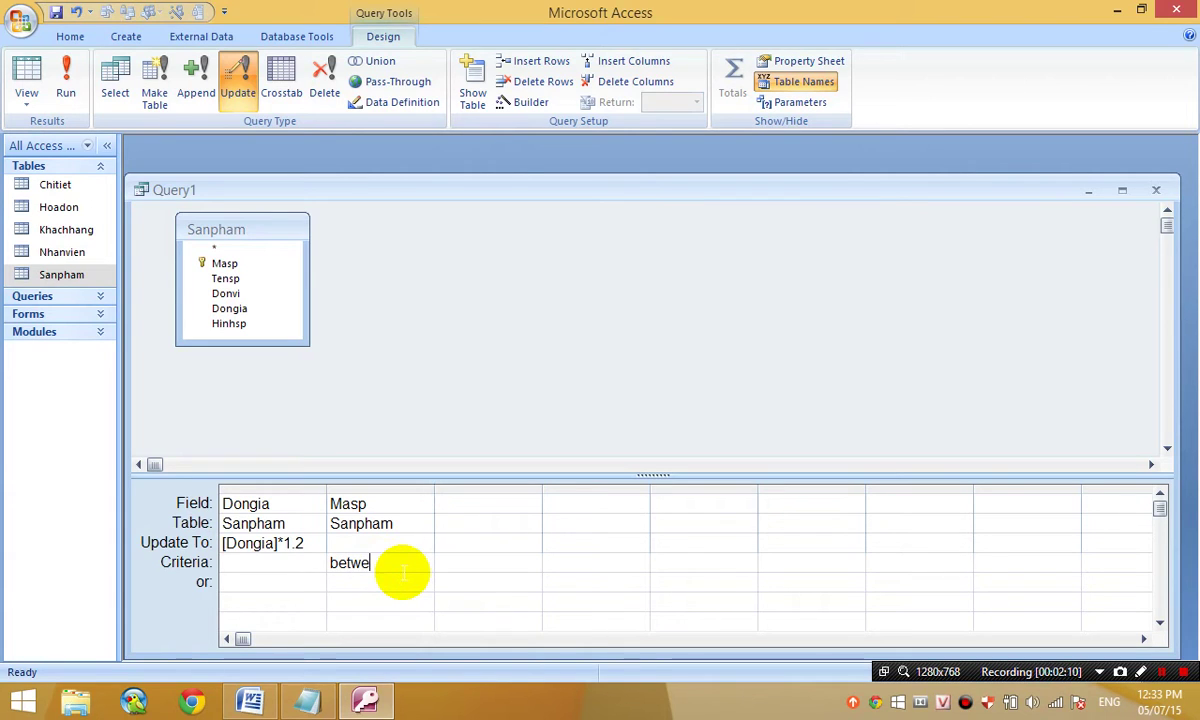
{"action": "type", "text": "en 4 and "}
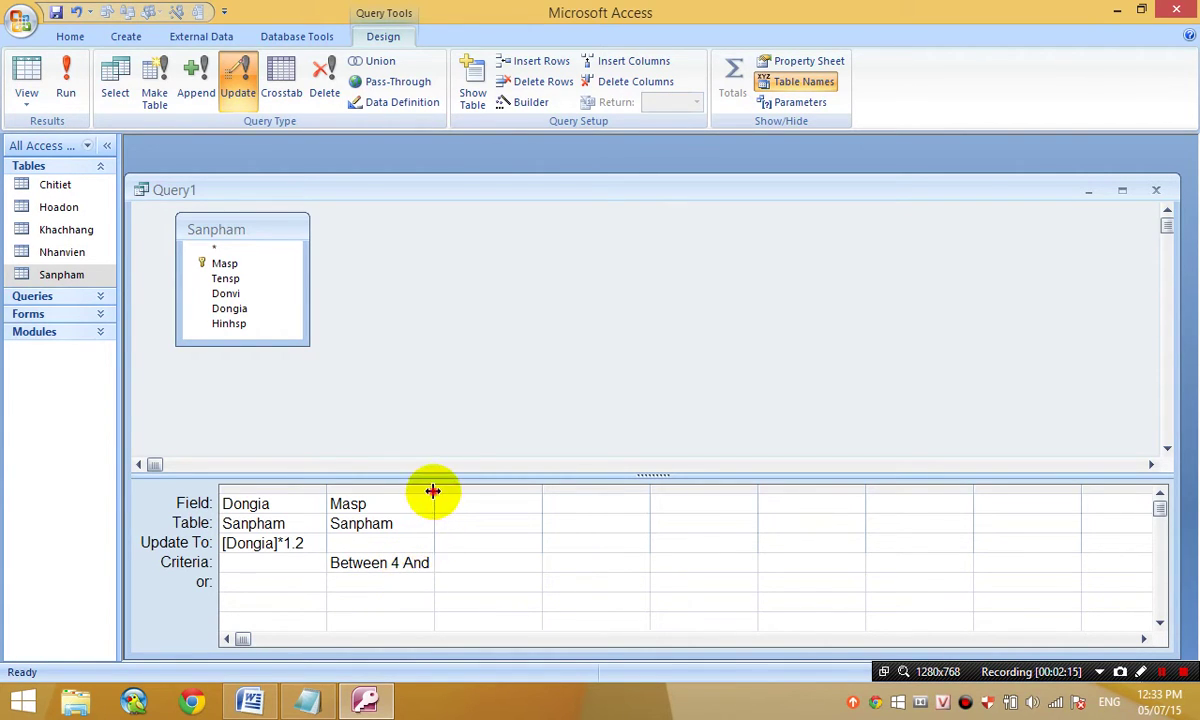
{"action": "type", "text": "6"}
{"action": "left_click", "coordinate": [24, 68]}
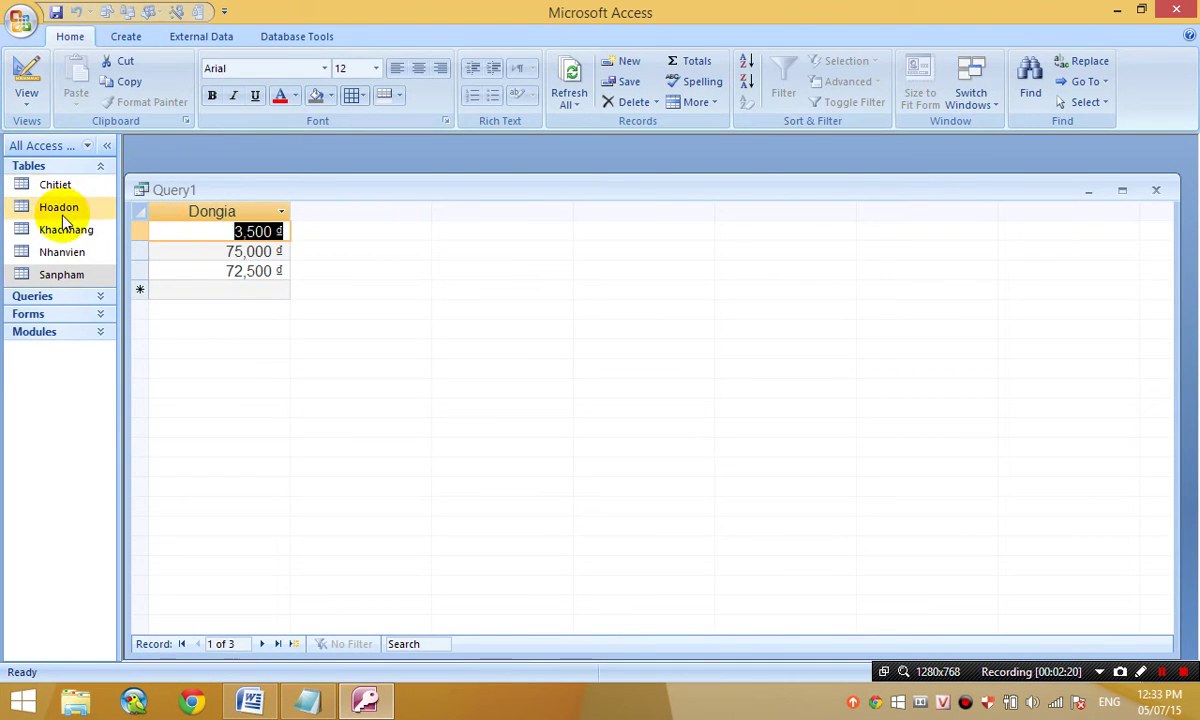
- Check Sanpham prices for products 004–006 (3,500, 75,000, 72,500), then return Query1 to Design View
{"action": "double_click", "coordinate": [68, 274]}
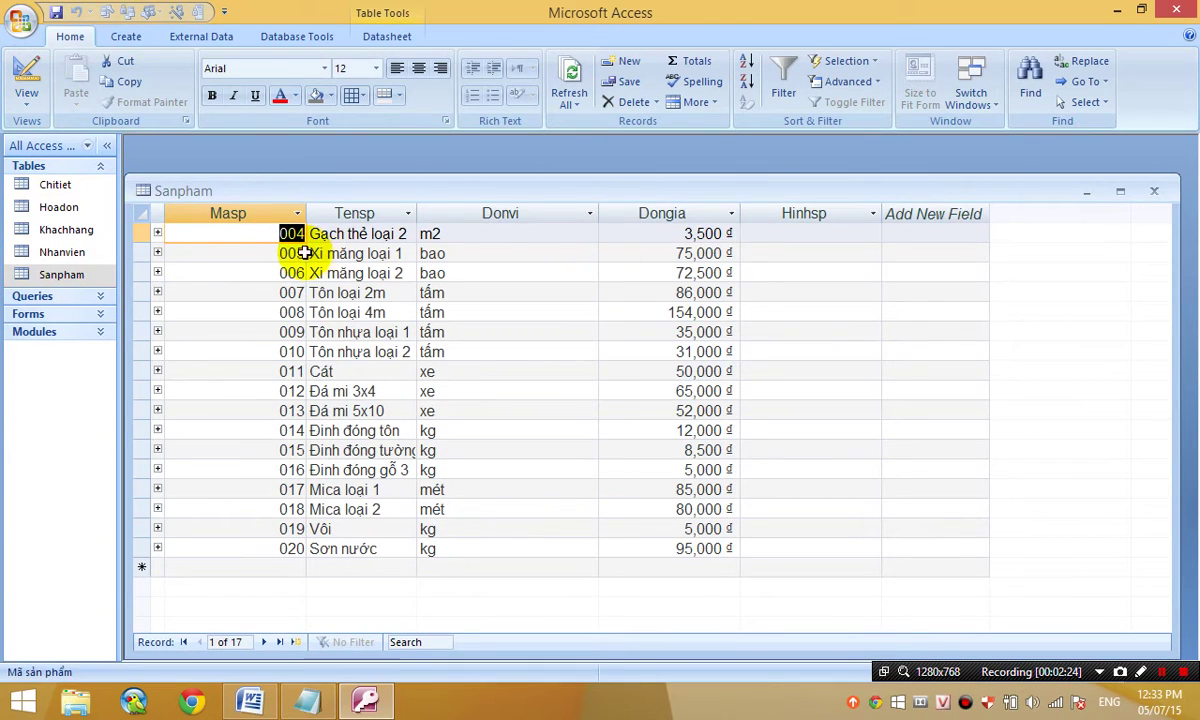
{"action": "left_click", "coordinate": [676, 234]}
{"action": "left_click_drag", "start_coordinate": [688, 258], "coordinate": [672, 267]}
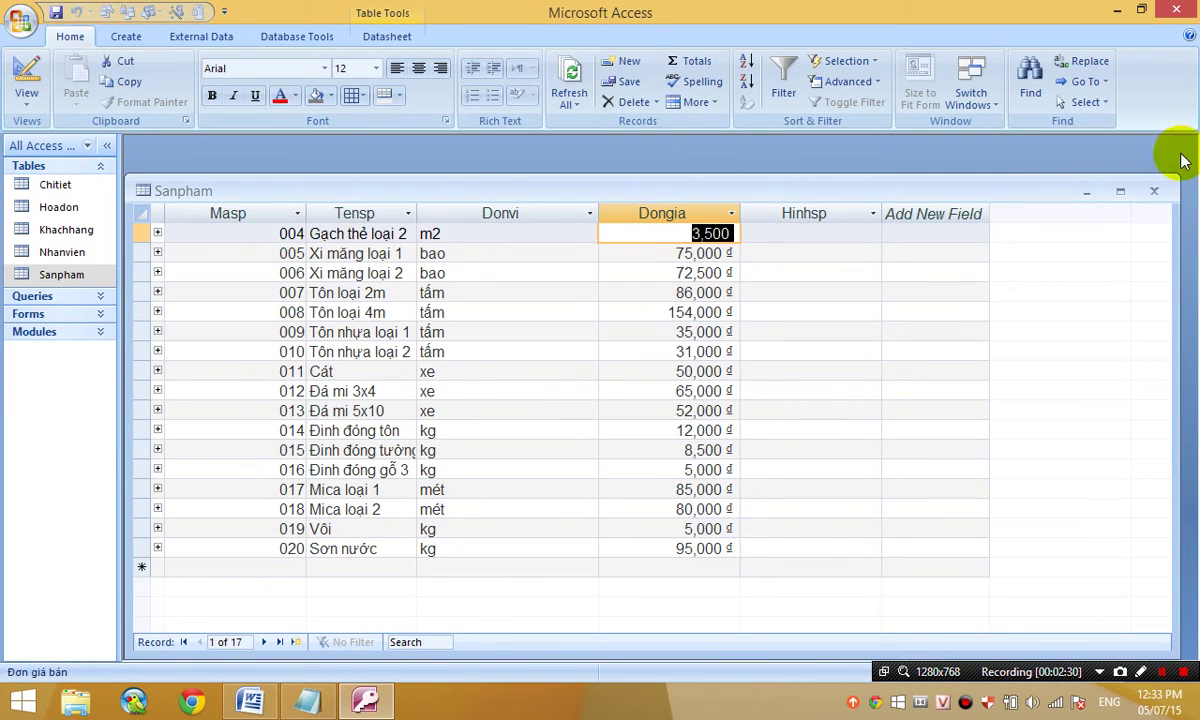
{"action": "left_click", "coordinate": [1090, 191]}
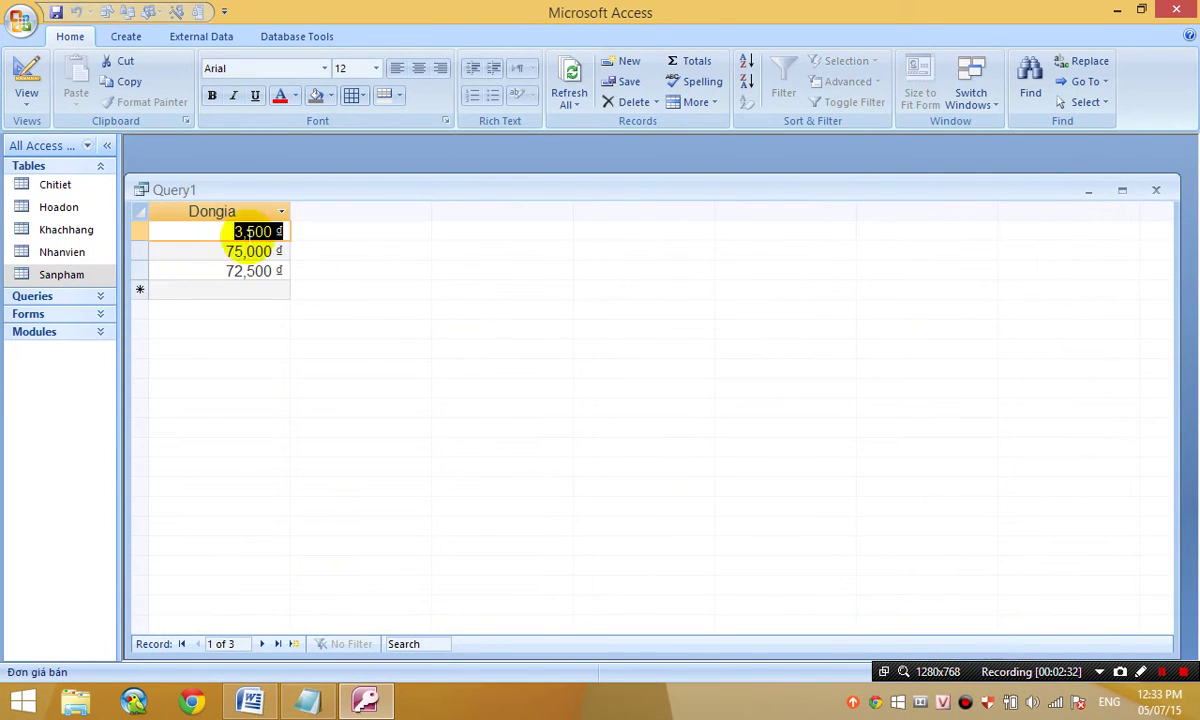
{"action": "left_click", "coordinate": [26, 80]}
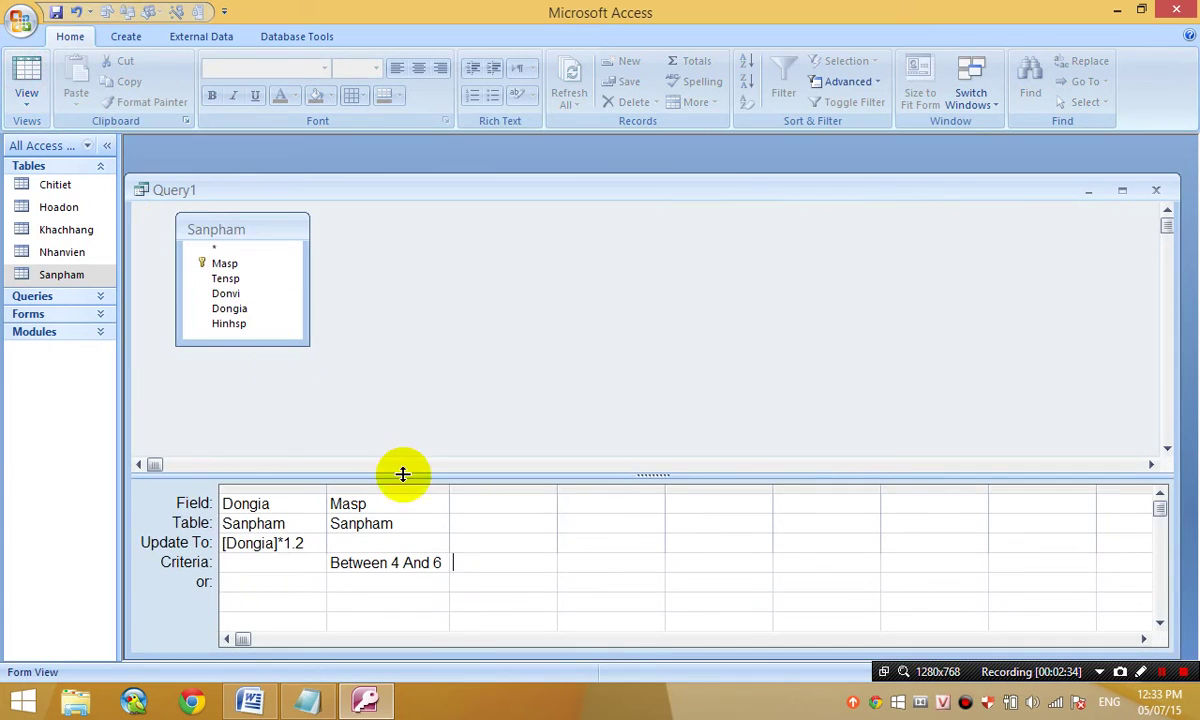
- Rewrite the Masp criterion as In (4;5;6), then 4 Or 5 Or 6, then 4, 5, 6 on separate rows
{"action": "left_click_drag", "start_coordinate": [443, 563], "coordinate": [254, 557]}
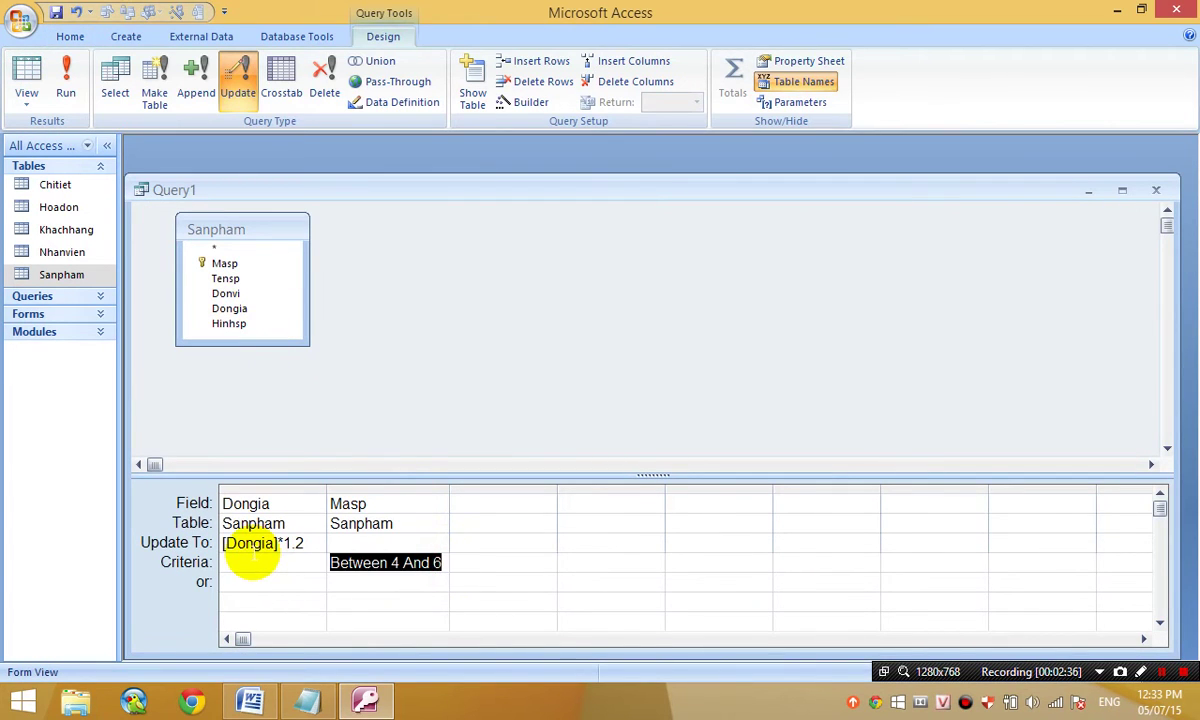
{"action": "type", "text": "in(4;5;6"}
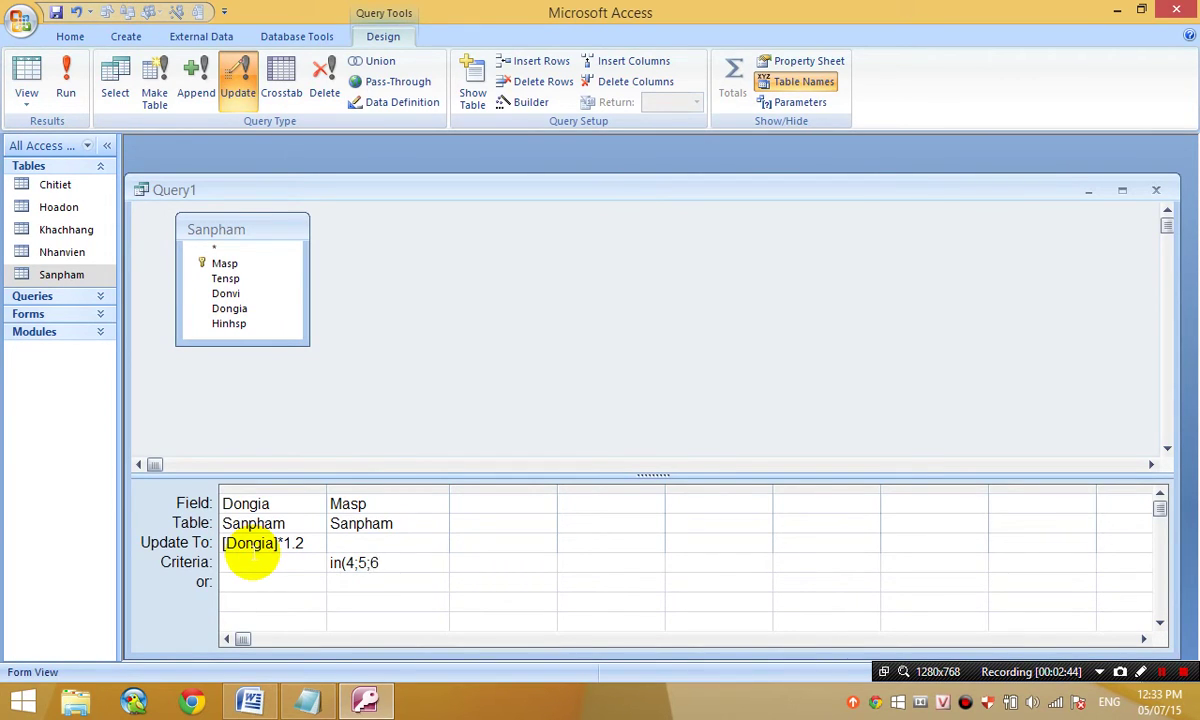
{"action": "type", "text": ")"}
{"action": "key", "text": "Tab"}
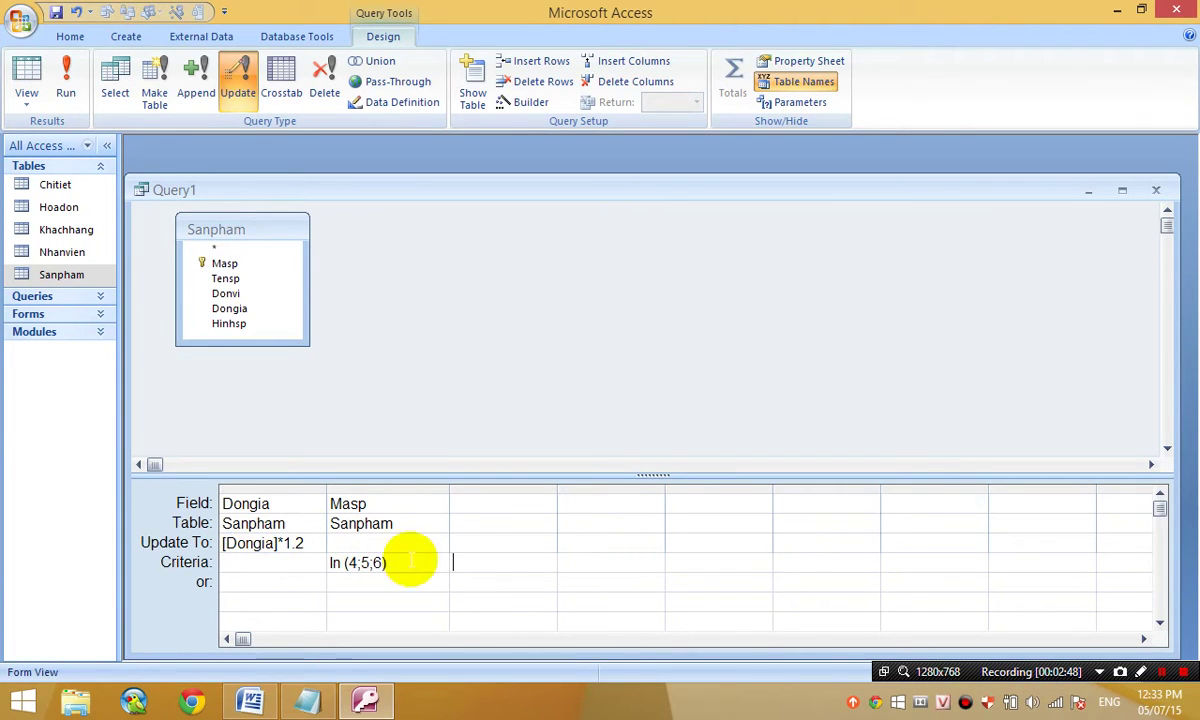
{"action": "left_click_drag", "start_coordinate": [402, 562], "coordinate": [153, 504]}
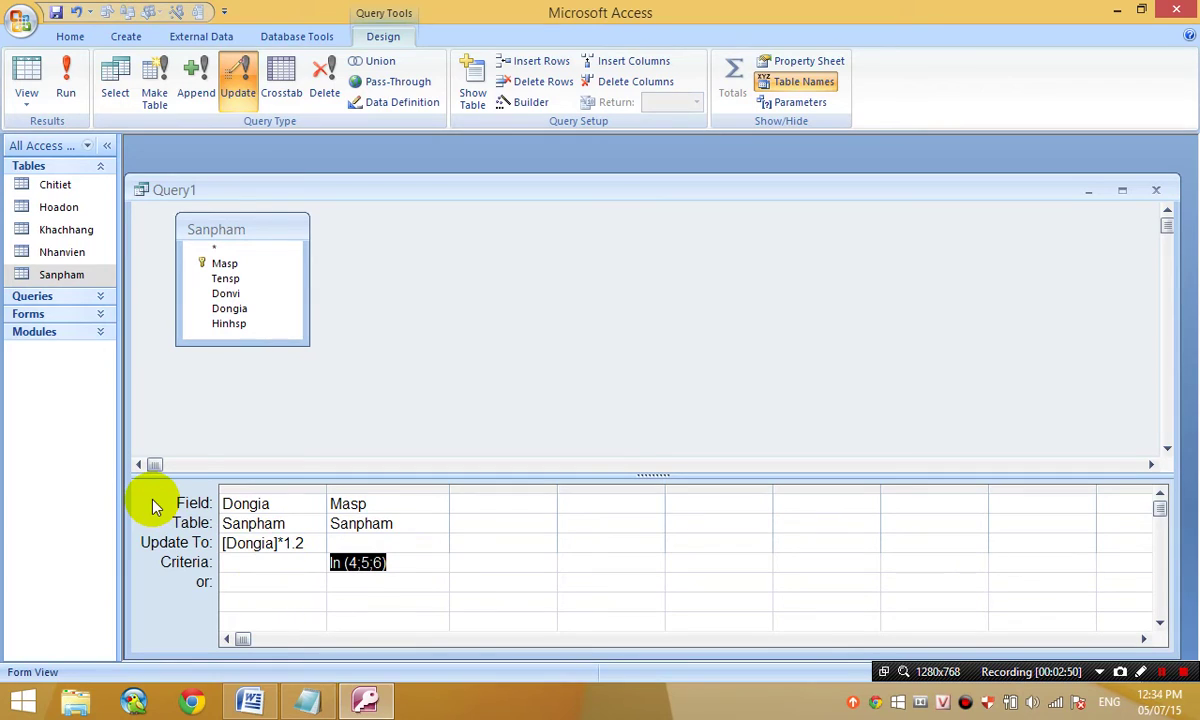
{"action": "type", "text": "4 or"}
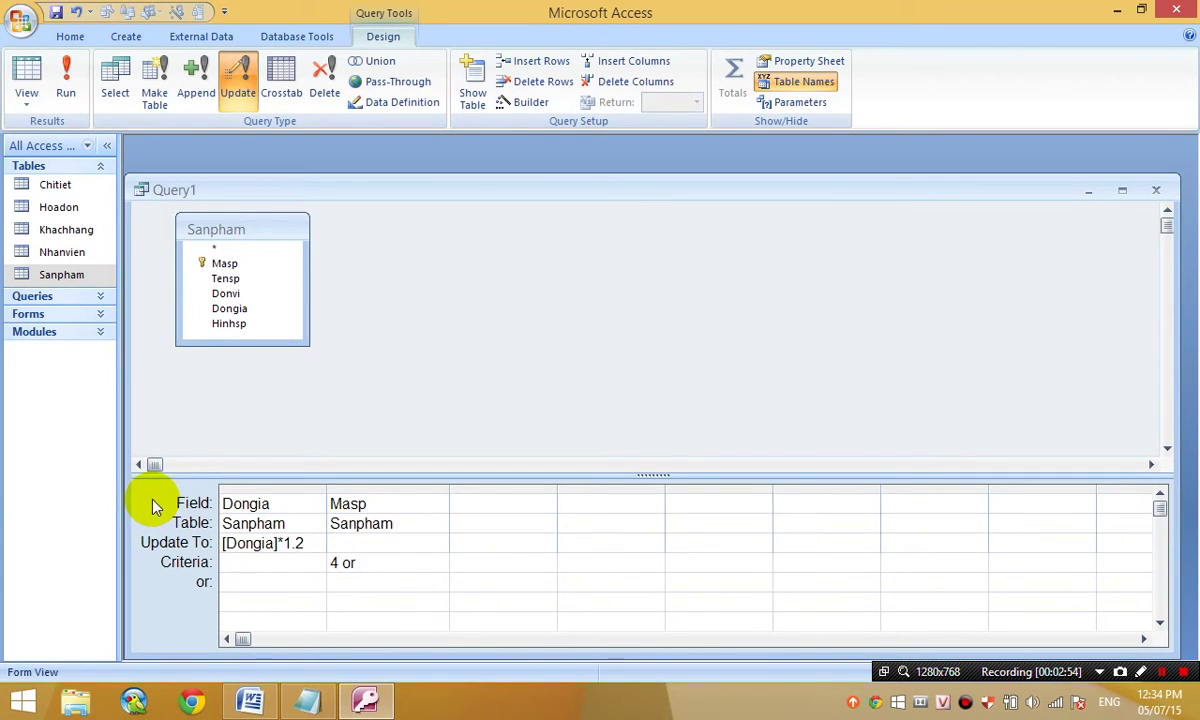
{"action": "type", "text": " 5 or 6"}
{"action": "key", "text": "Tab"}
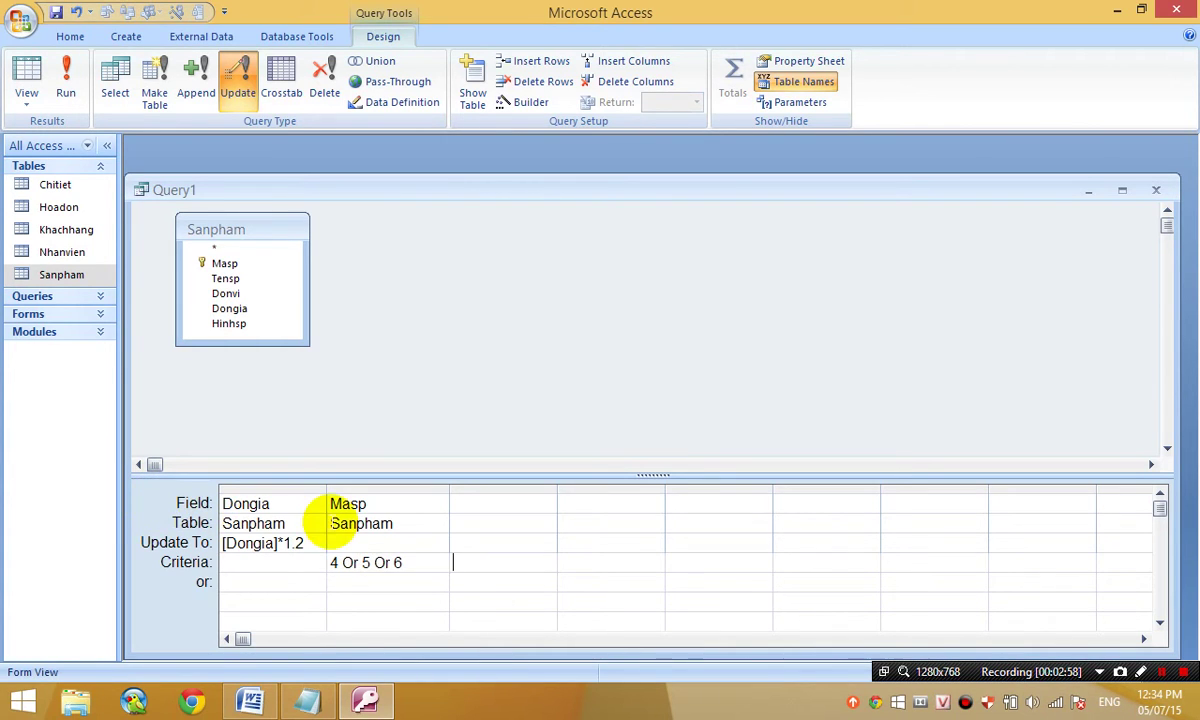
{"action": "left_click_drag", "start_coordinate": [410, 563], "coordinate": [241, 549]}
{"action": "type", "text": "4"}
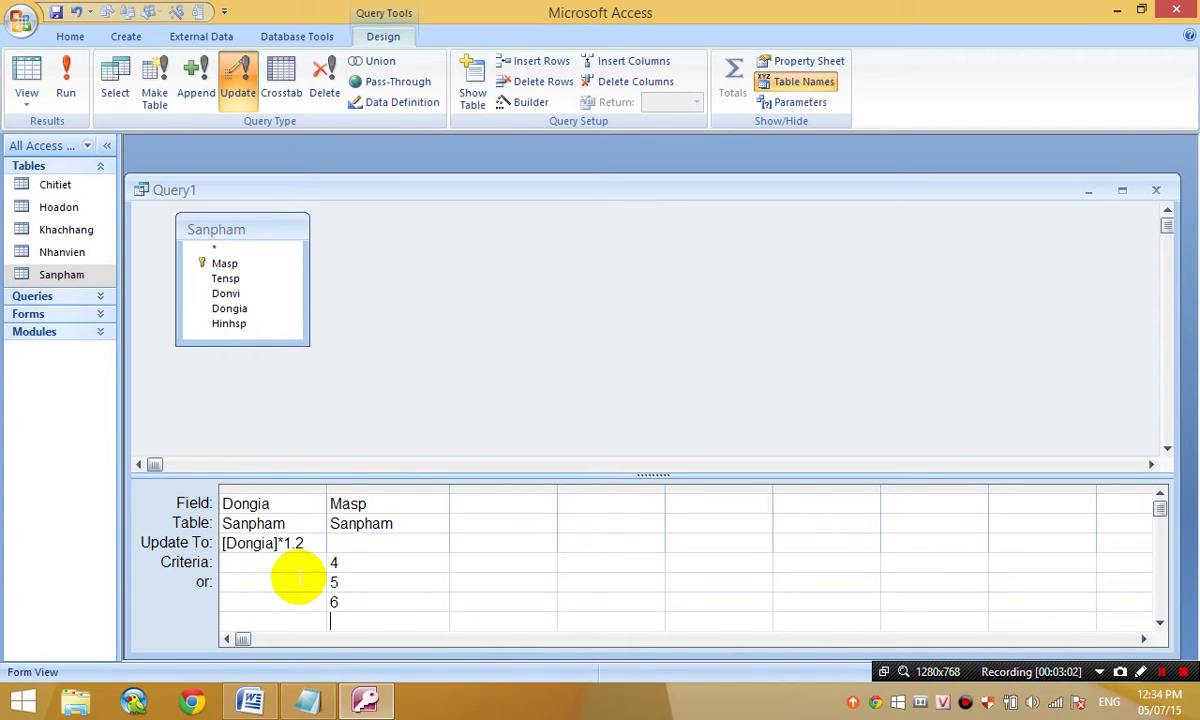
{"action": "left_click", "coordinate": [380, 596]}
{"action": "left_click", "coordinate": [345, 543]}
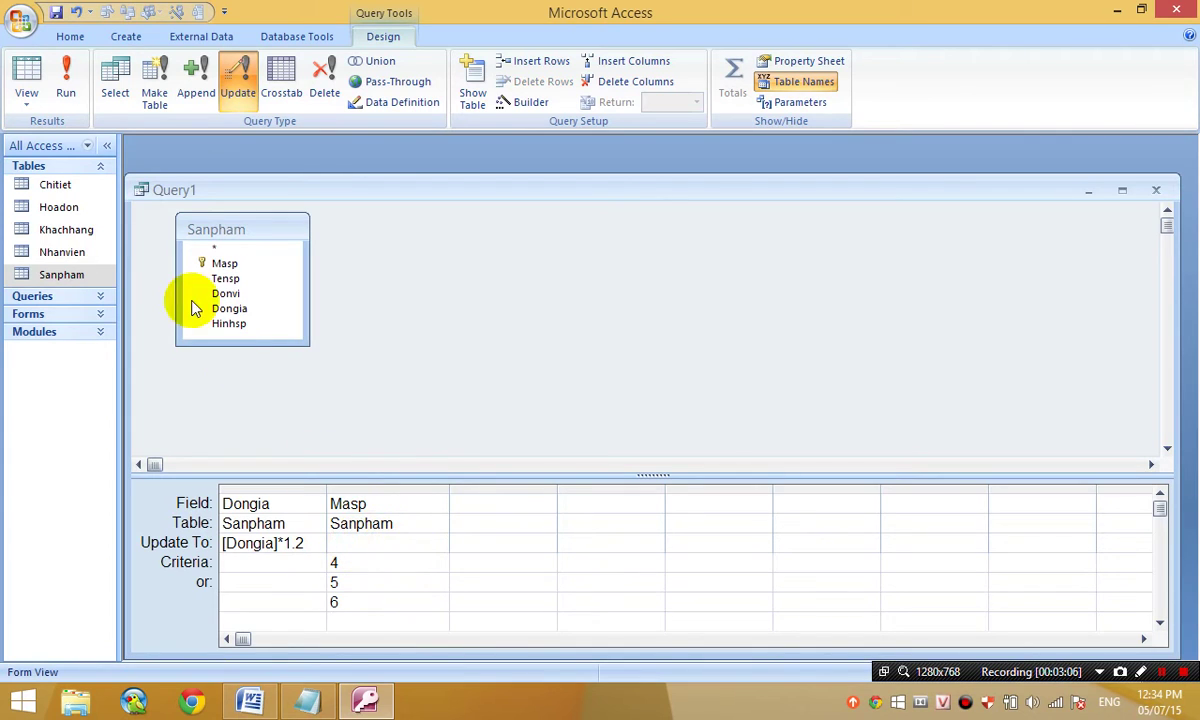
- Preview the affected rows, then run the update and confirm changing 3 rows
{"action": "left_click", "coordinate": [27, 68]}
{"action": "left_click", "coordinate": [27, 68]}
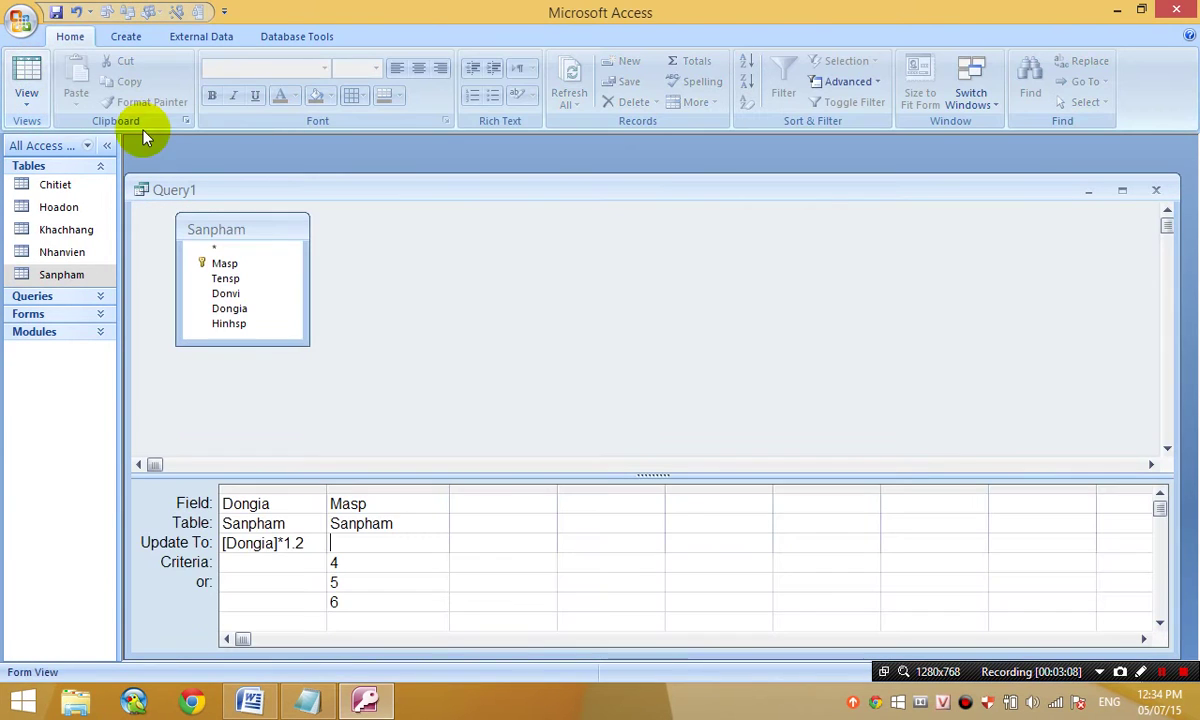
{"action": "left_click", "coordinate": [246, 192]}
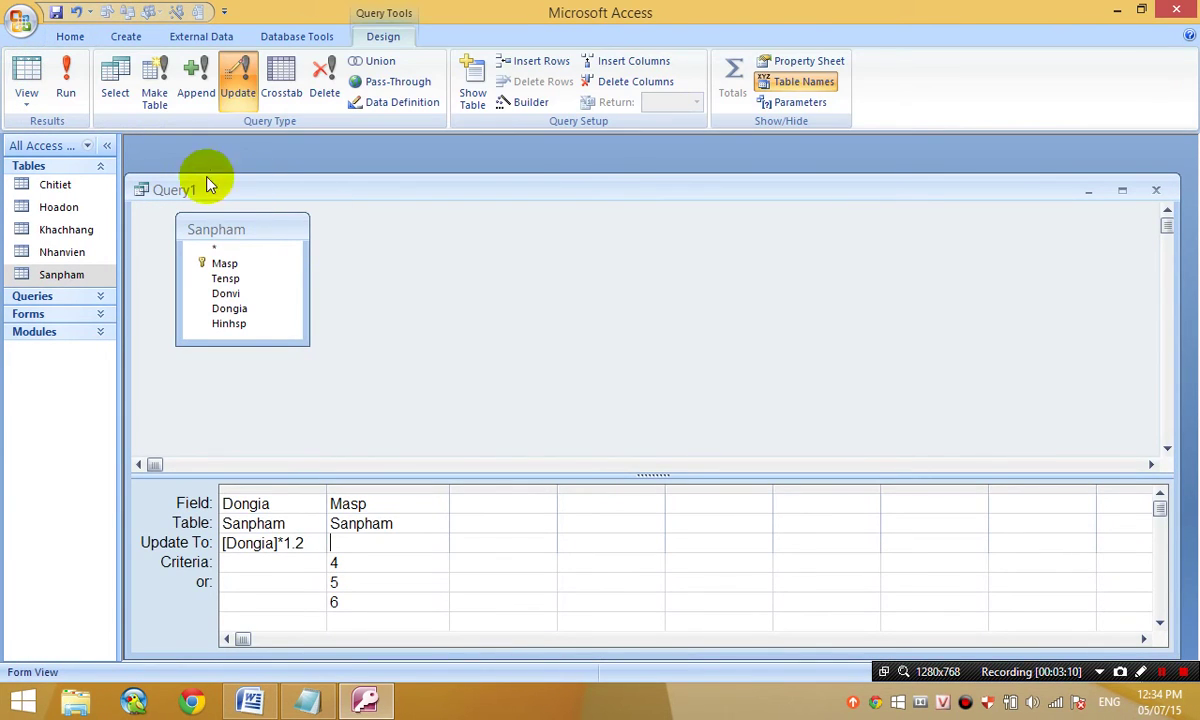
{"action": "left_click", "coordinate": [65, 75]}
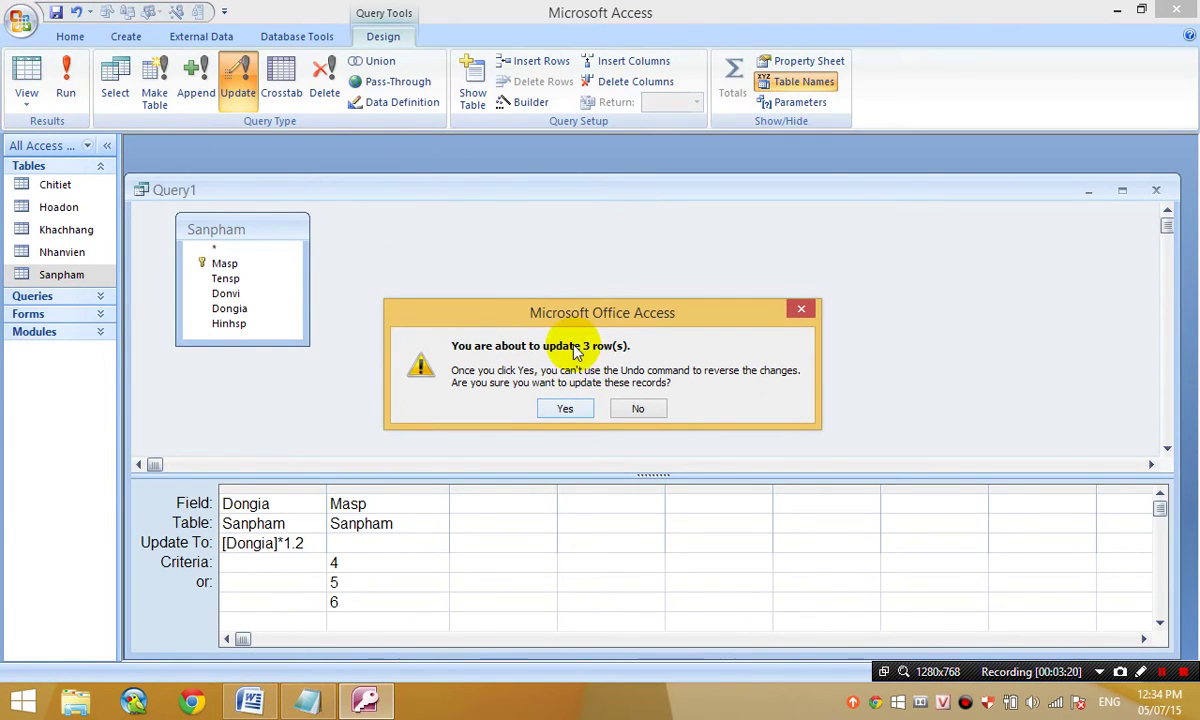
{"action": "left_click", "coordinate": [566, 410]}
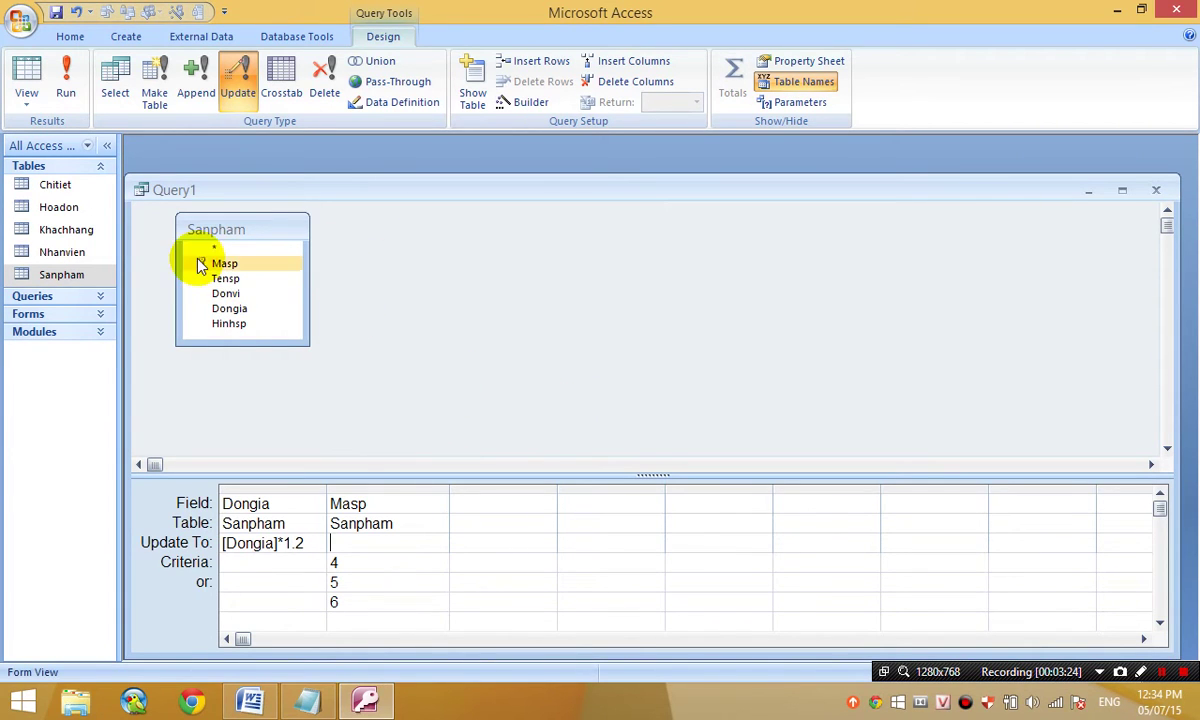
{"action": "double_click", "coordinate": [62, 275]}
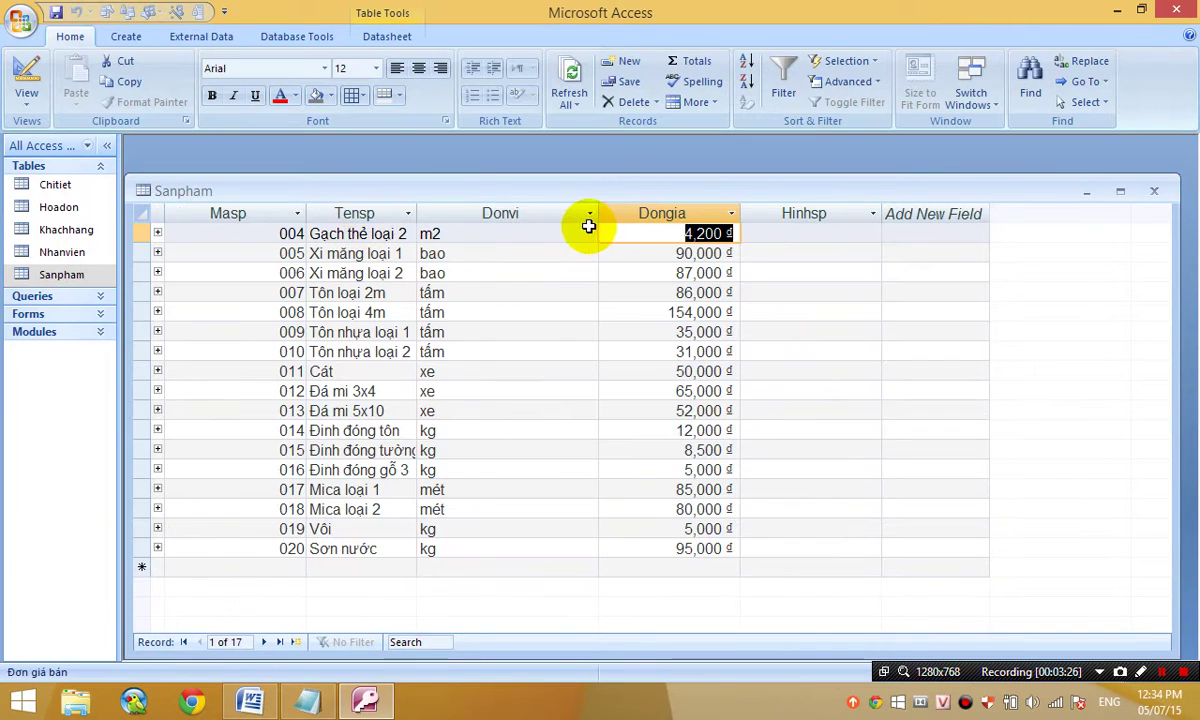
{"action": "left_click", "coordinate": [686, 238]}
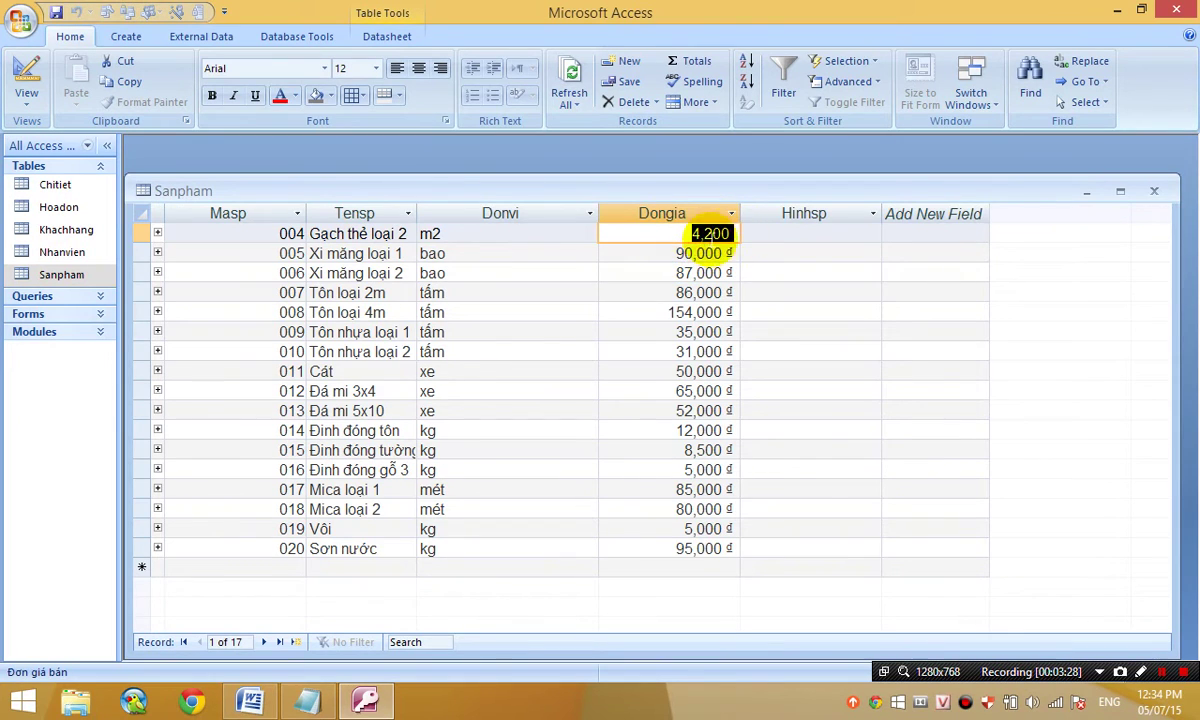
{"action": "left_click_drag", "start_coordinate": [667, 272], "coordinate": [699, 270]}
{"action": "left_click", "coordinate": [1151, 191]}
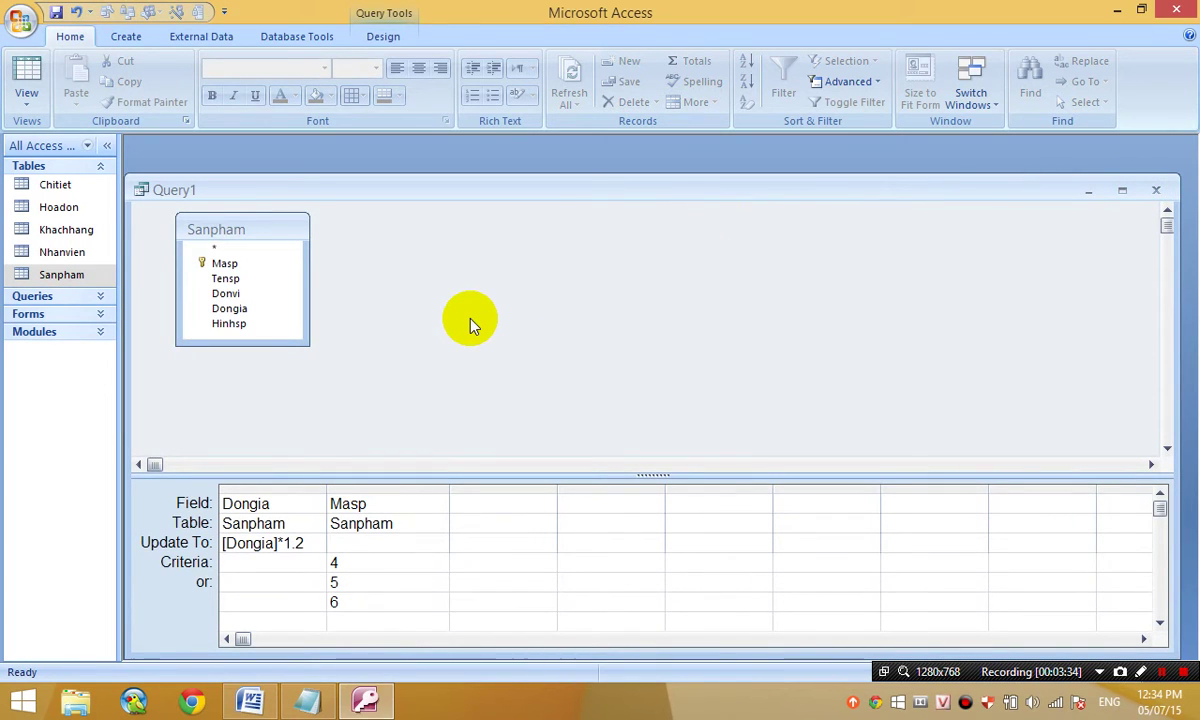
- Save the update query as QSUD
{"action": "key", "text": "ctrl+s"}
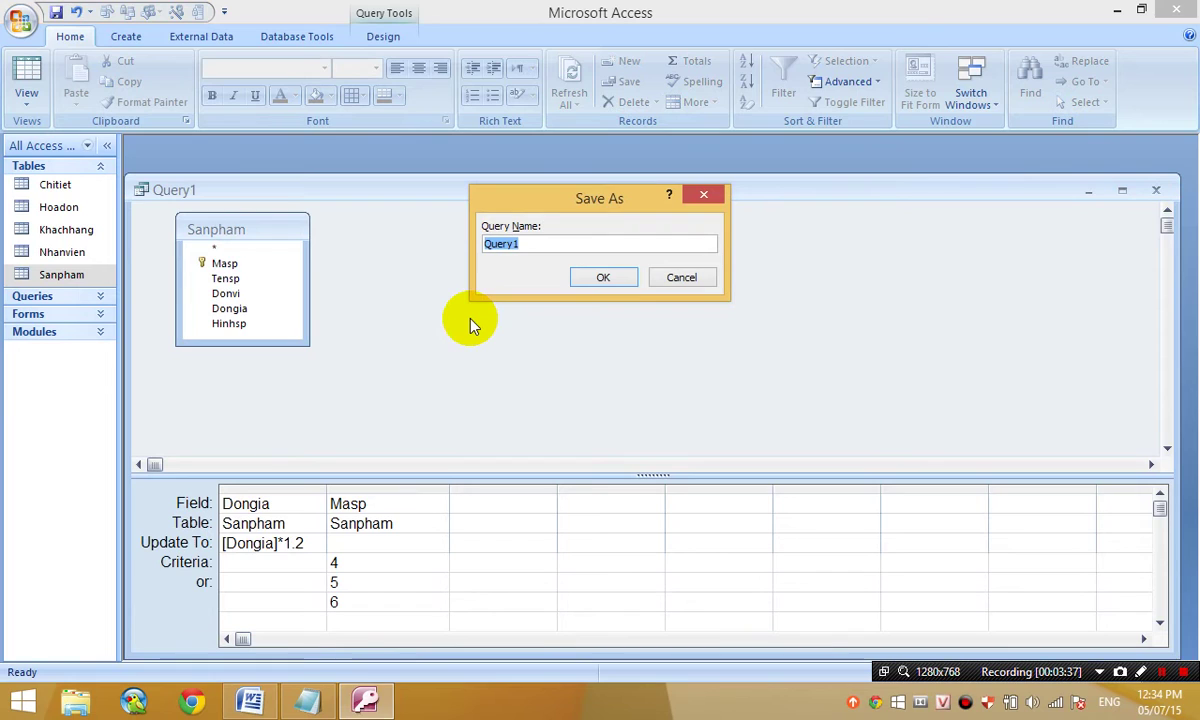
{"action": "type", "text": "QSUD"}
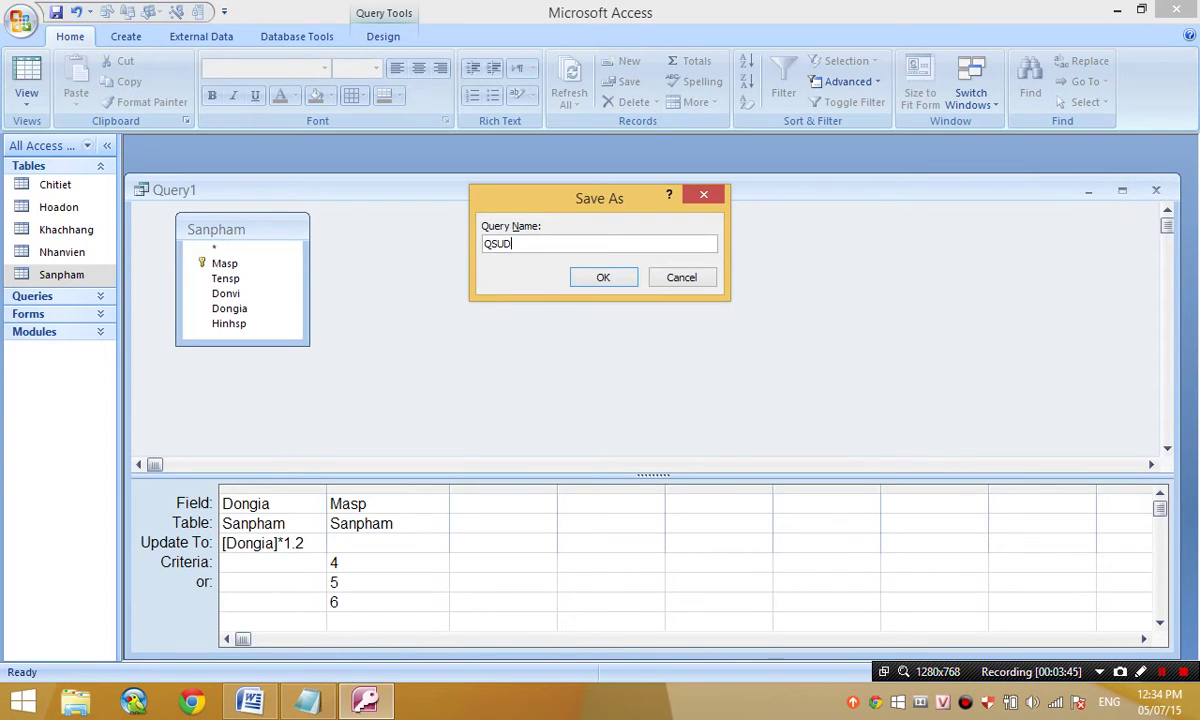
{"action": "key", "text": "Return"}
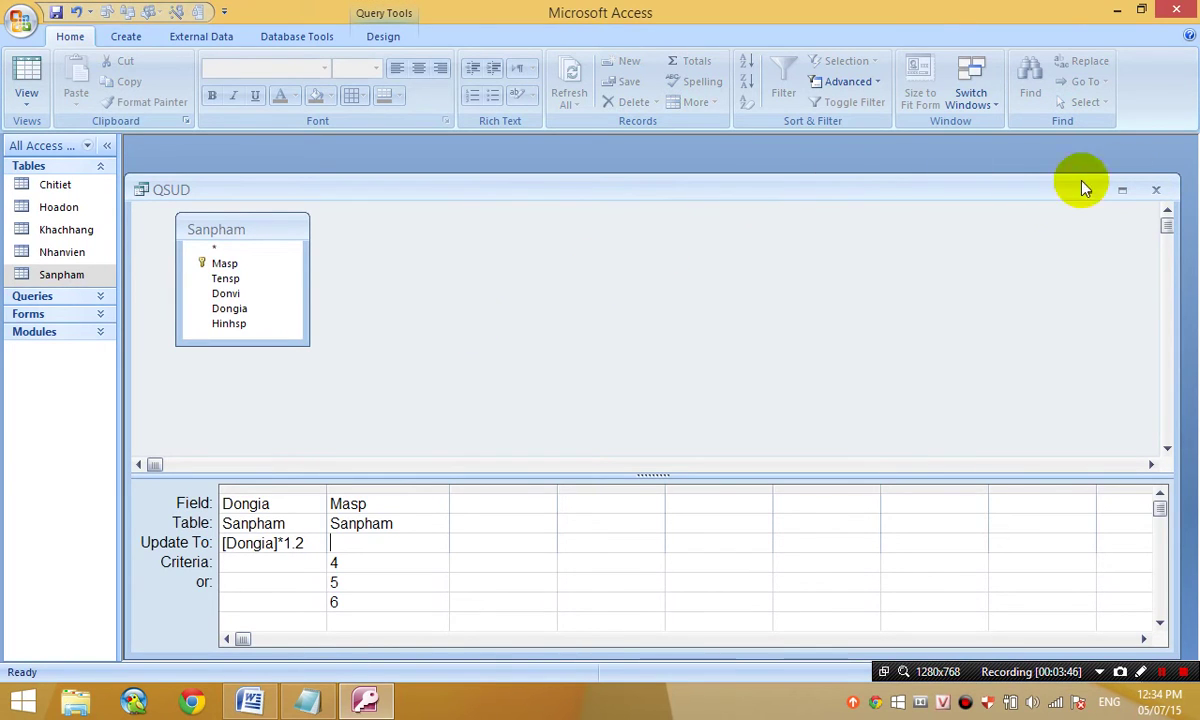
- Close QSUD, reopen Banhang and select QSUD in the Queries list
{"action": "left_click", "coordinate": [1156, 189]}
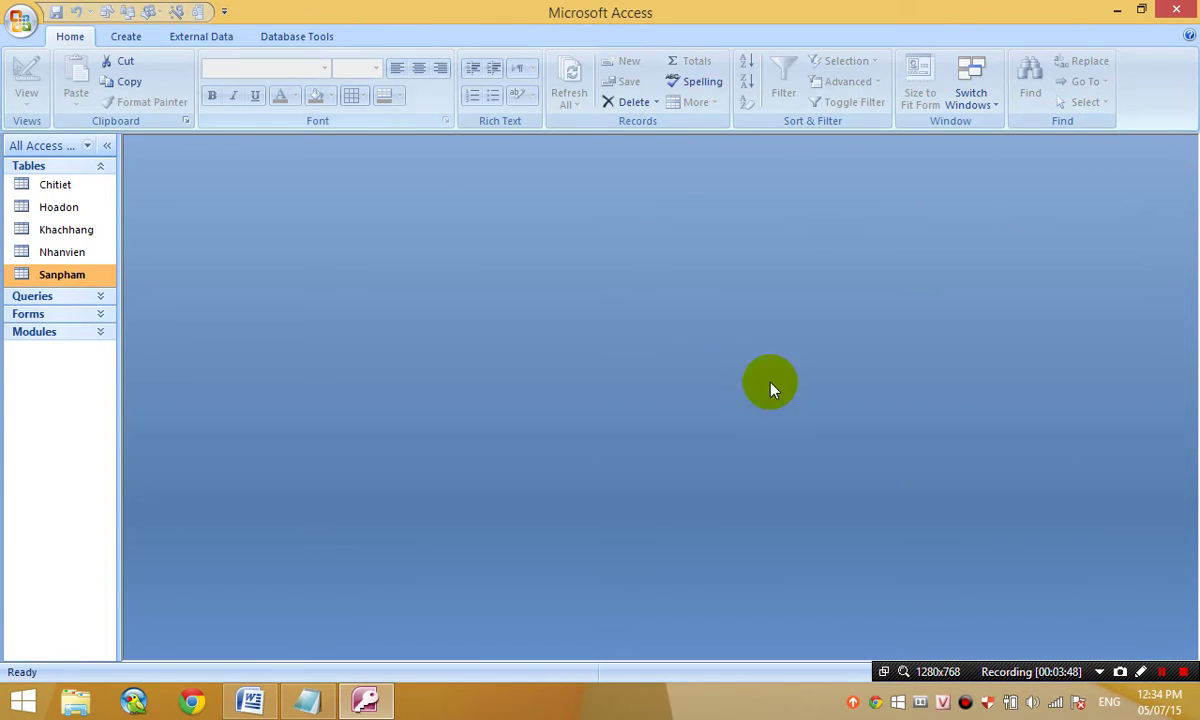
{"action": "left_click", "coordinate": [1162, 671]}
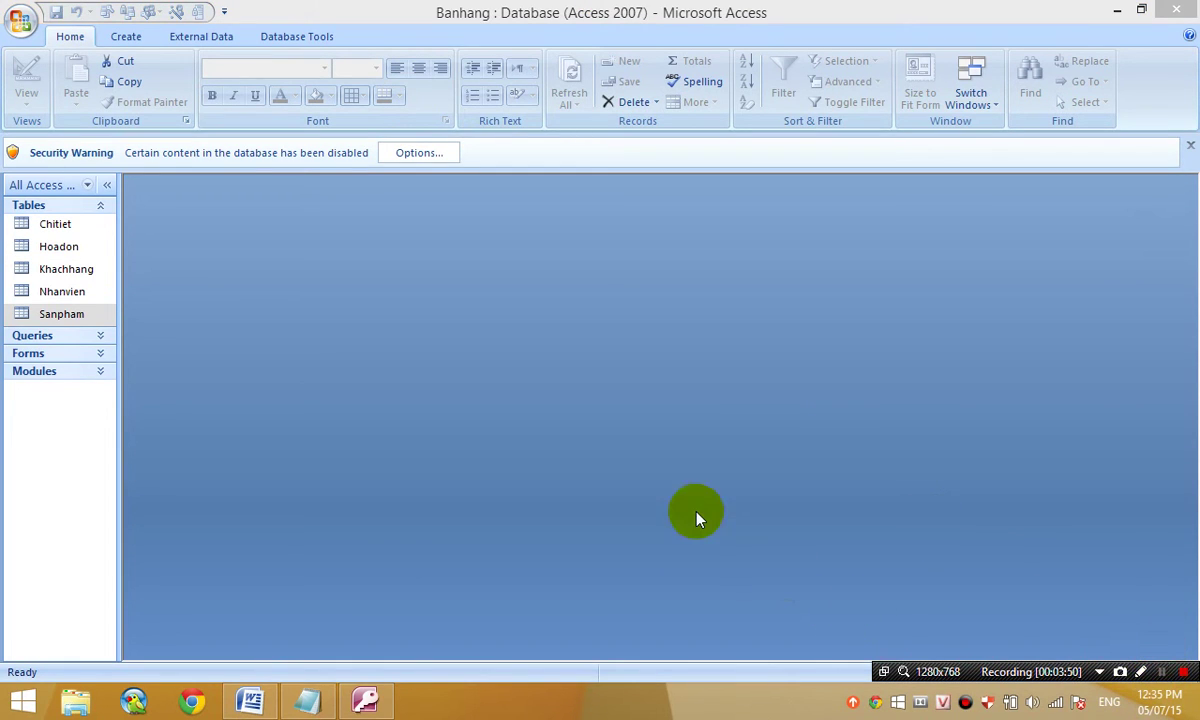
{"action": "left_click", "coordinate": [83, 337]}
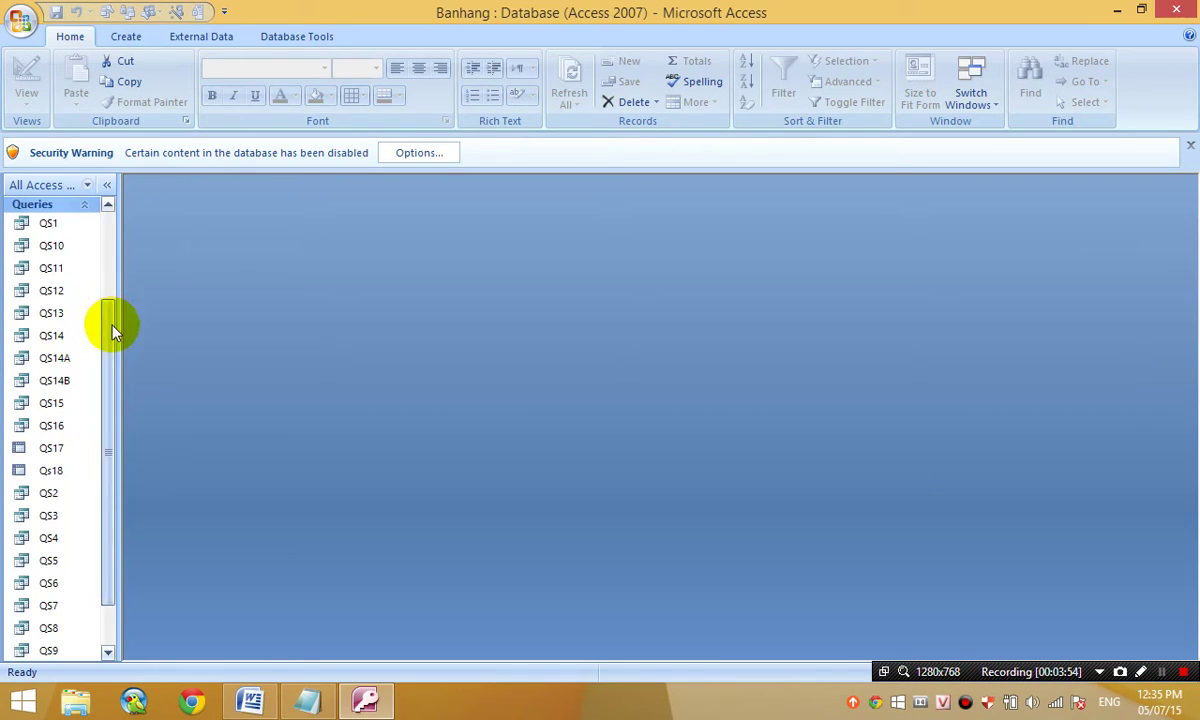
{"action": "left_click_drag", "start_coordinate": [113, 333], "coordinate": [88, 643]}
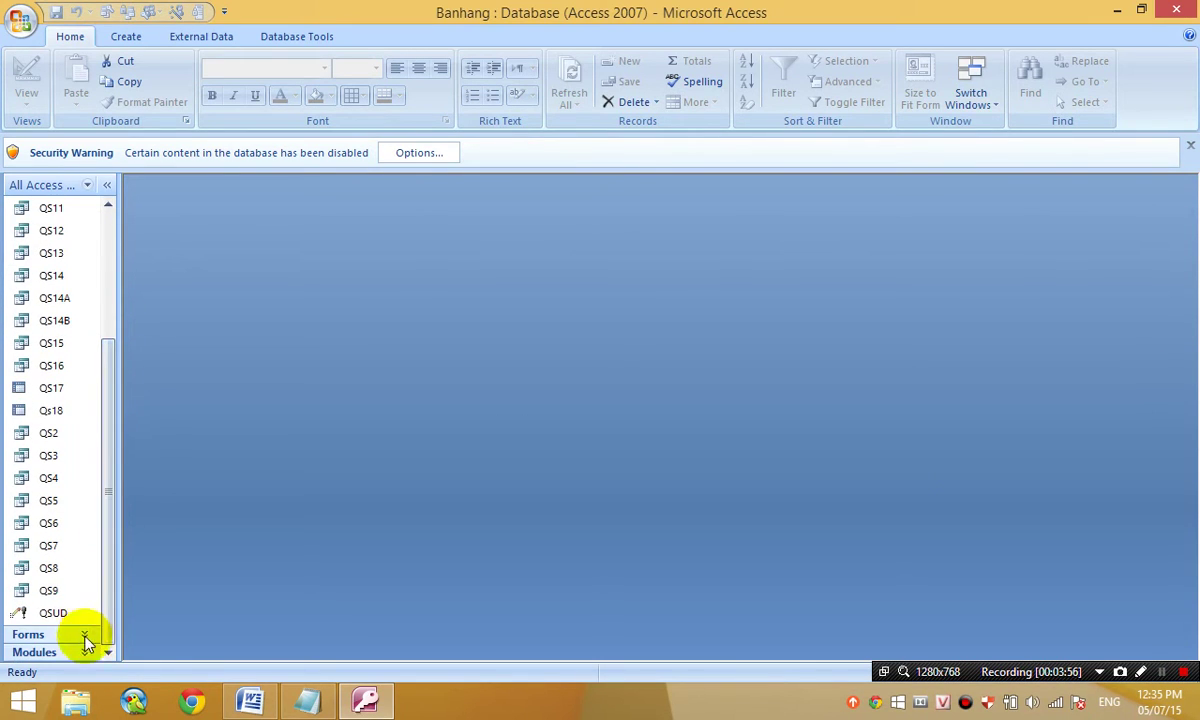
{"action": "left_click", "coordinate": [58, 617]}
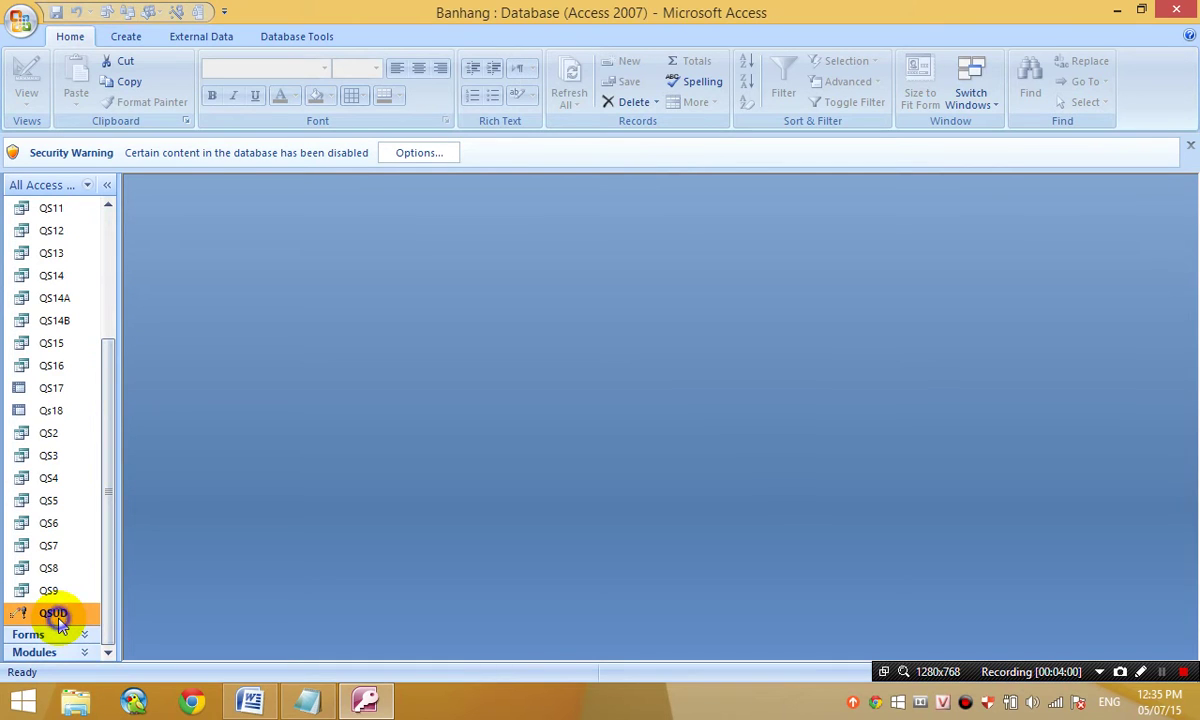
{"action": "right_click", "coordinate": [59, 615]}
- Open QSUD in design, preview its affected rows and try running the update
{"action": "left_click", "coordinate": [140, 413]}
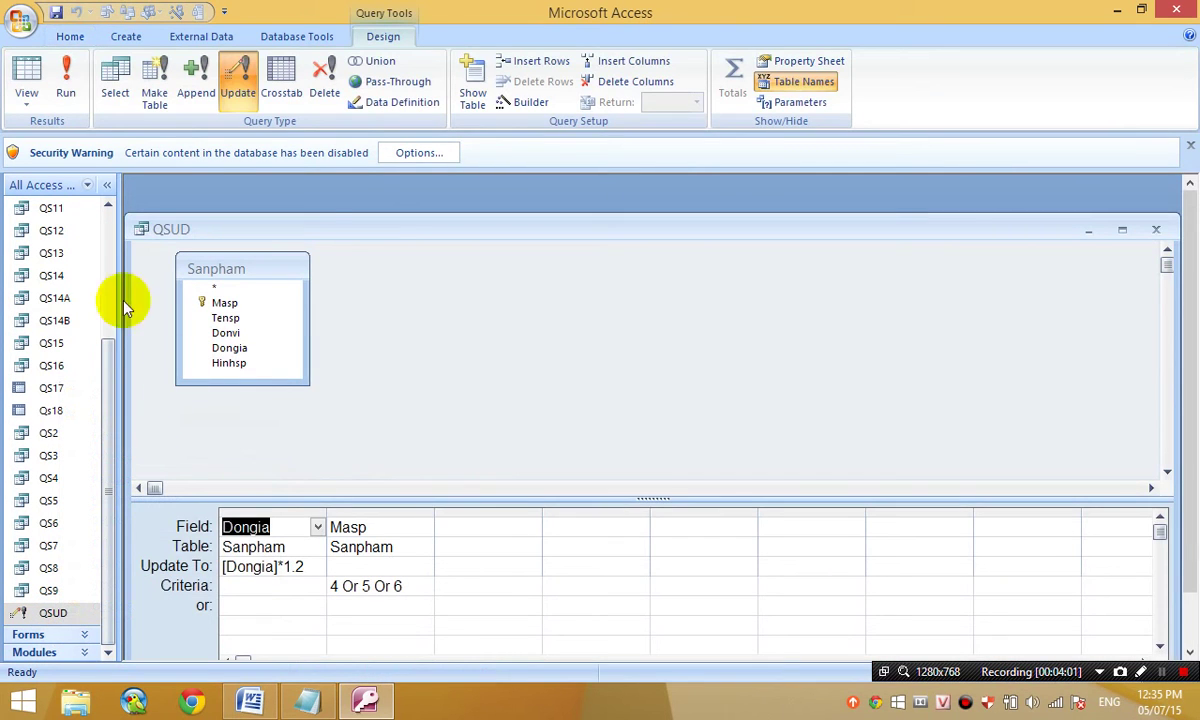
{"action": "left_click", "coordinate": [28, 80]}
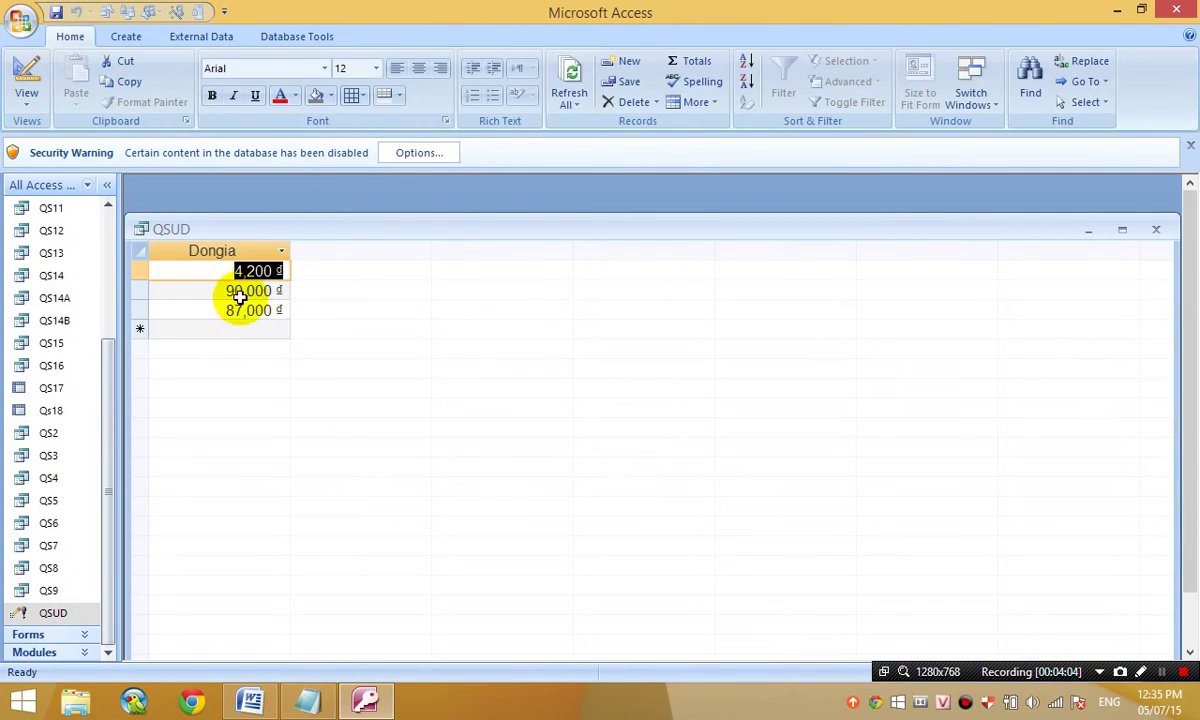
{"action": "left_click", "coordinate": [27, 80]}
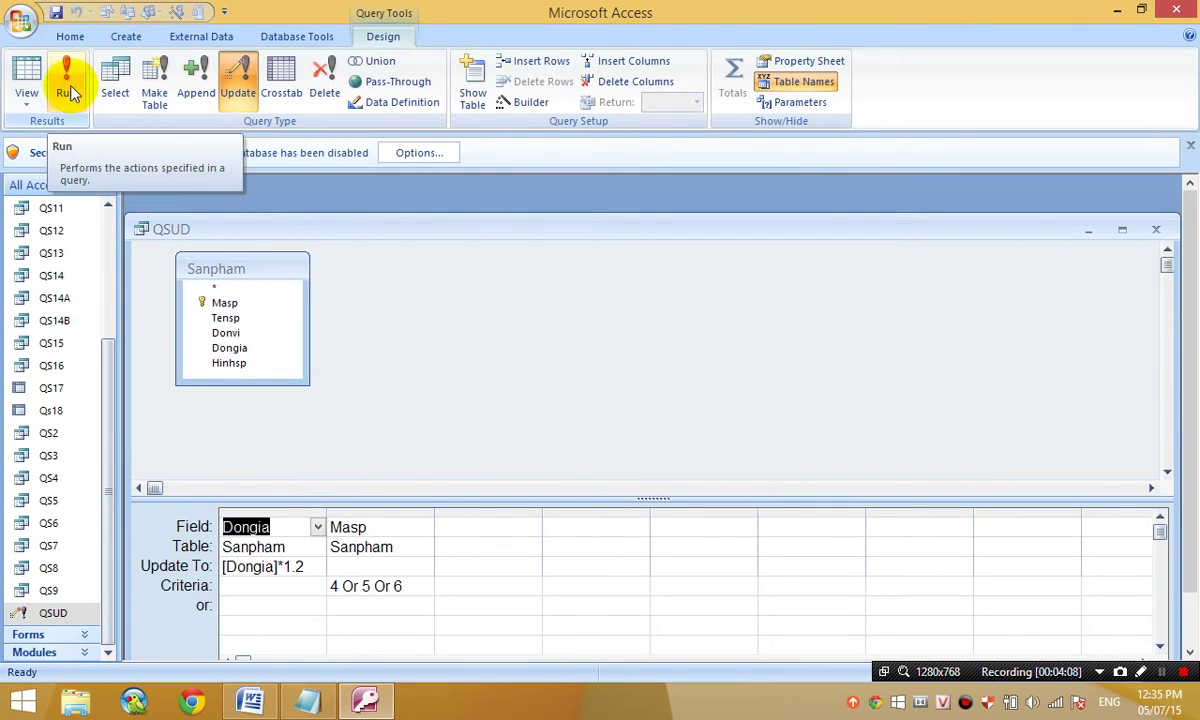
{"action": "left_click", "coordinate": [70, 93]}
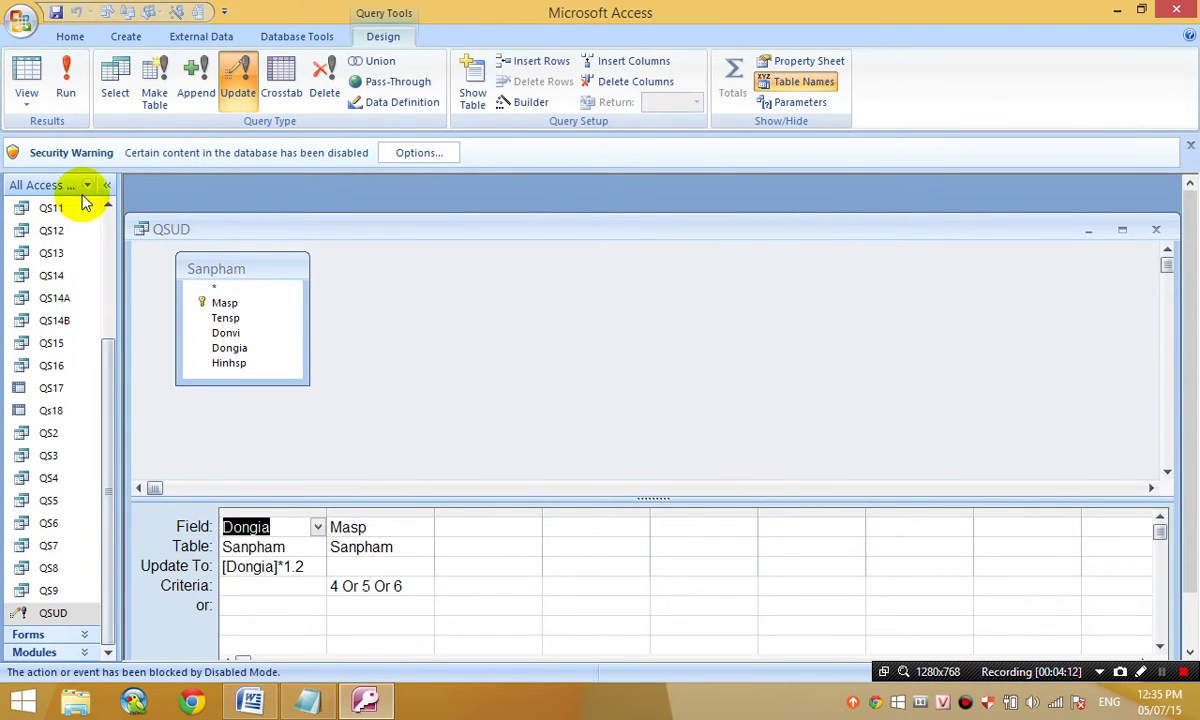
- Check product 004's Dongia in Sanpham, then close the Sanpham table and QSUD
{"action": "scroll", "coordinate": [107, 215], "scroll_direction": "up", "scroll_amount": 3}
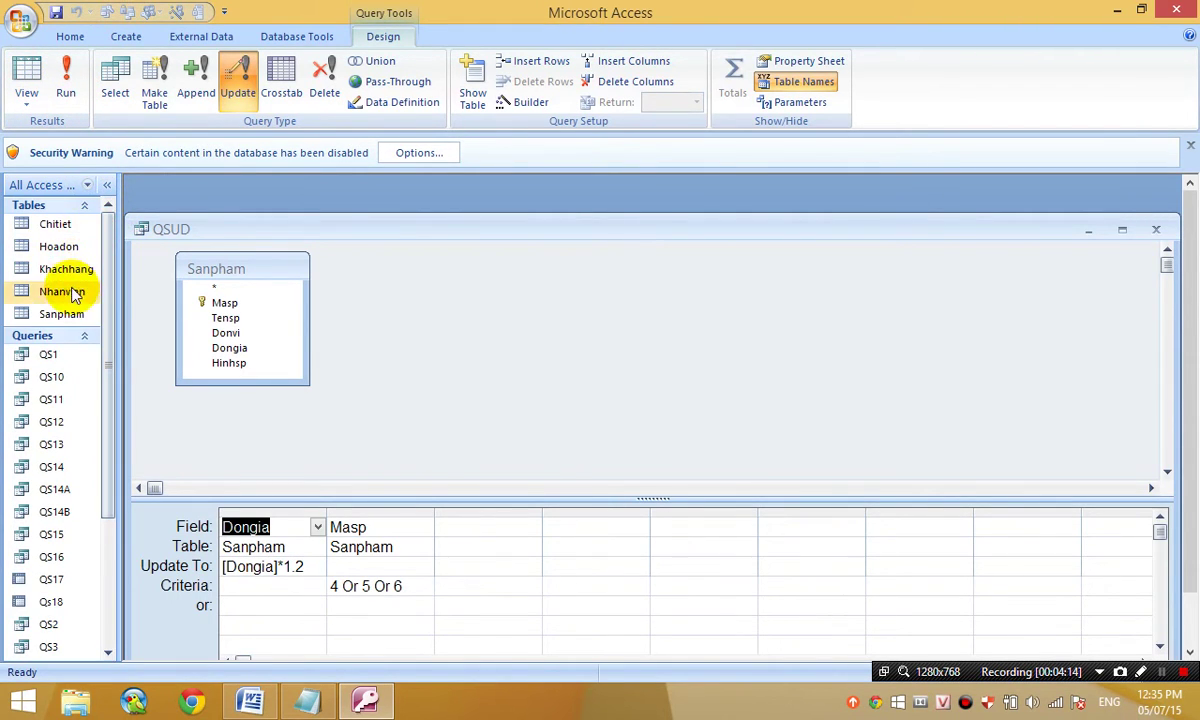
{"action": "double_click", "coordinate": [62, 314]}
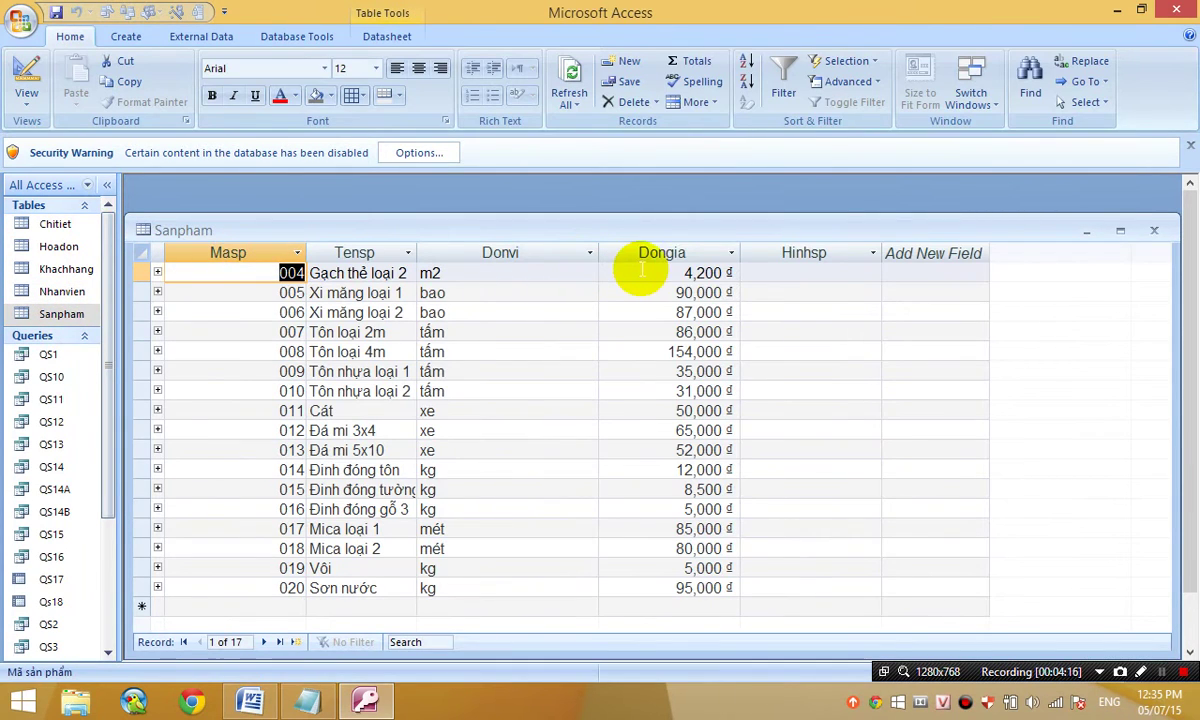
{"action": "left_click", "coordinate": [712, 273]}
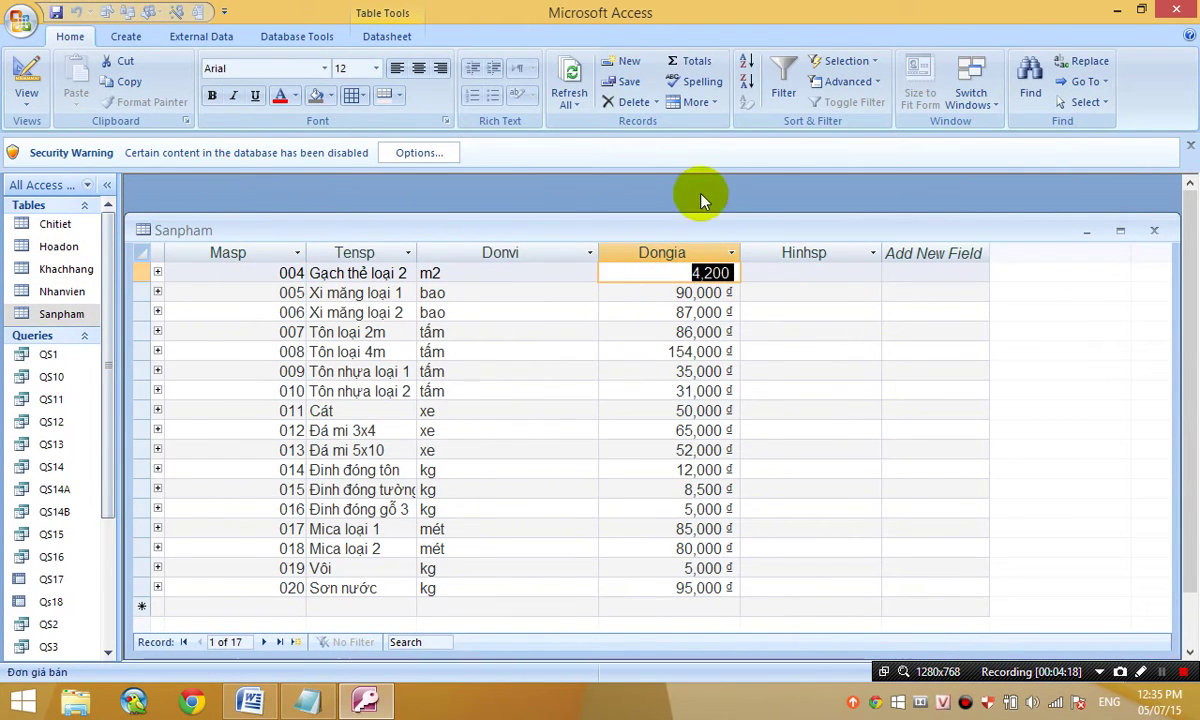
{"action": "left_click", "coordinate": [1147, 229]}
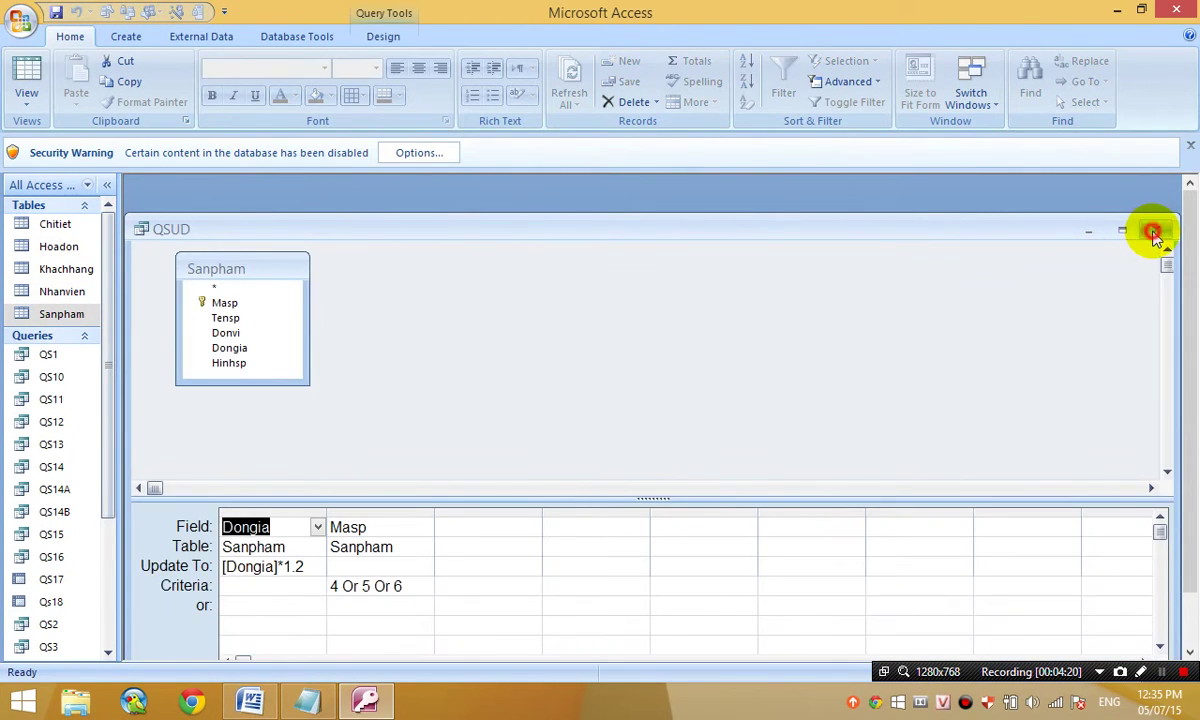
{"action": "left_click", "coordinate": [1147, 229]}
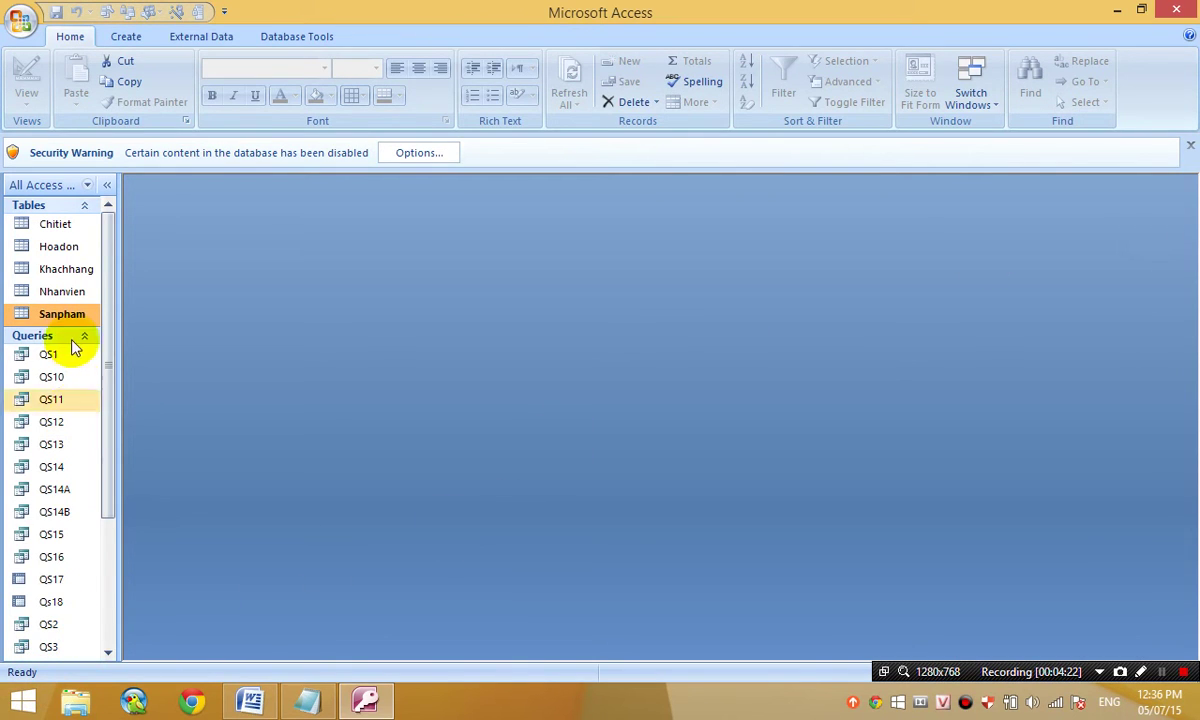
{"action": "left_click_drag", "start_coordinate": [107, 372], "coordinate": [106, 620]}
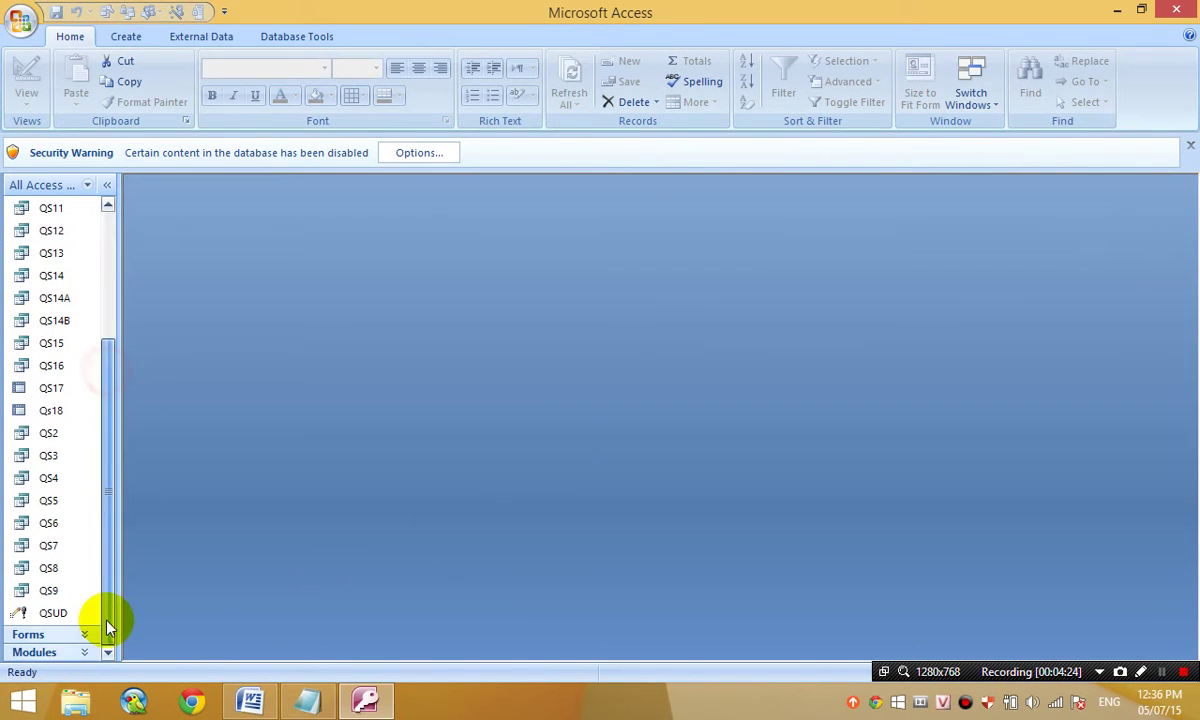
- Try running QSUD, then enable the Banhang database's disabled content from the Security Warning
{"action": "double_click", "coordinate": [68, 616]}
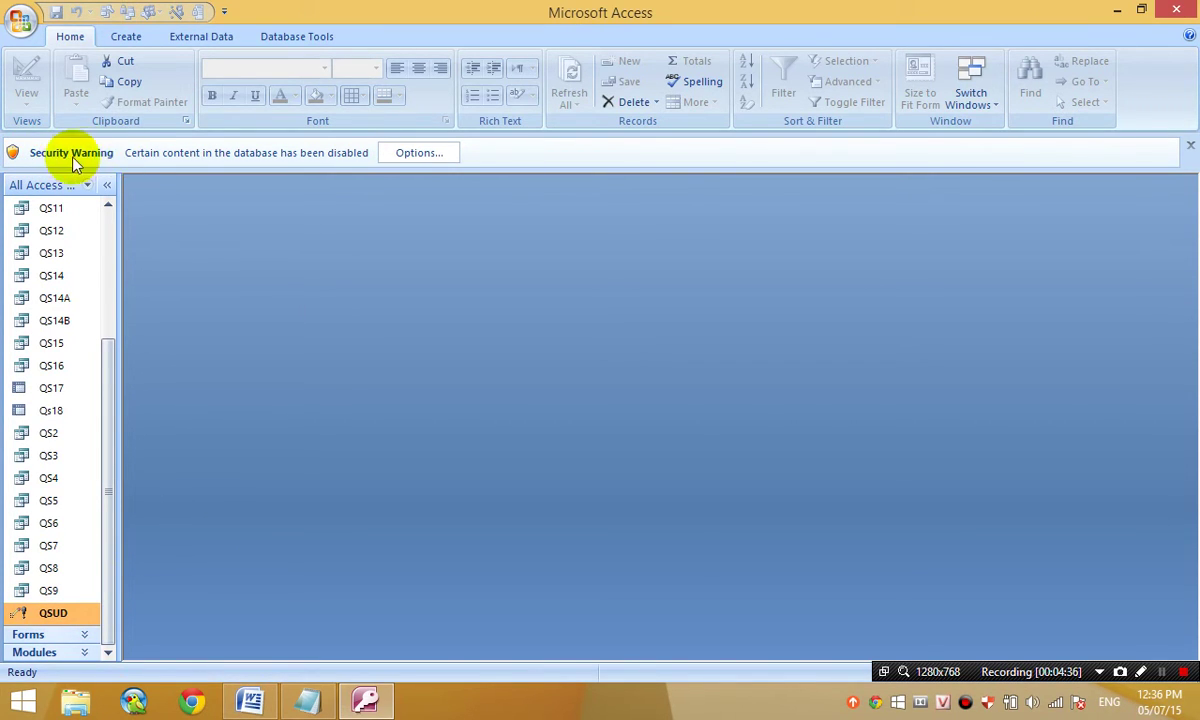
{"action": "left_click", "coordinate": [400, 156]}
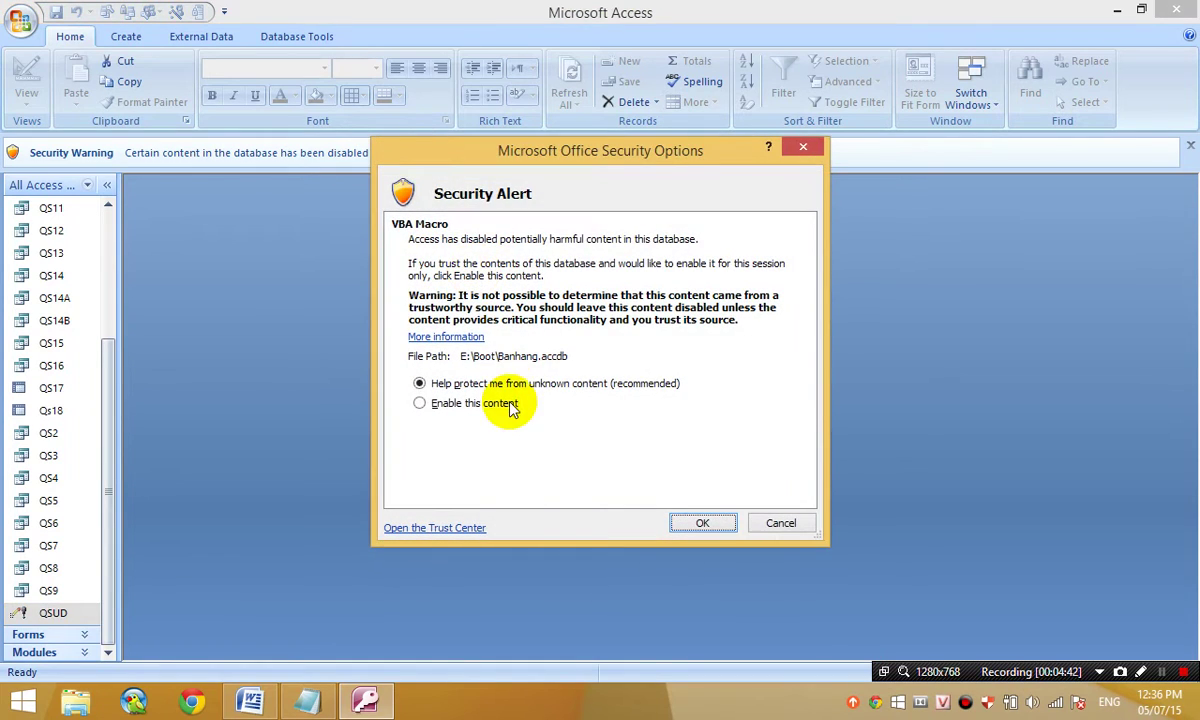
{"action": "left_click", "coordinate": [501, 407]}
{"action": "left_click", "coordinate": [700, 520]}
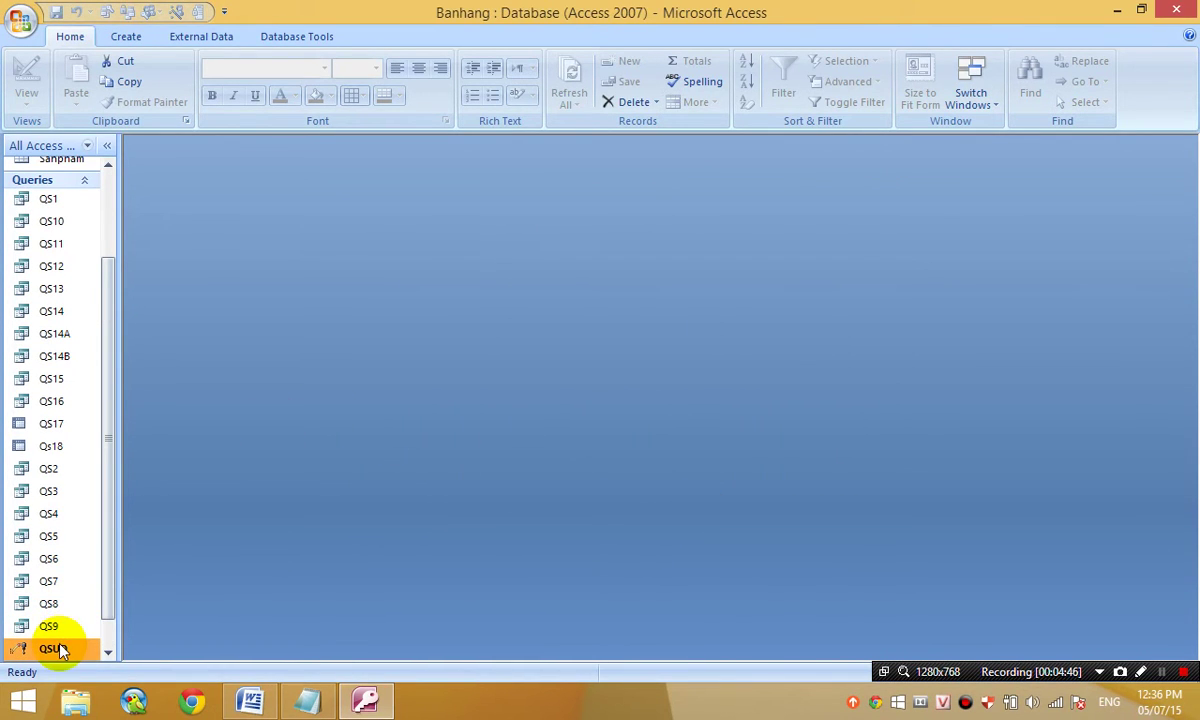
- Run the QSUD update query, accepting both warnings so it updates 3 Sanpham rows
{"action": "double_click", "coordinate": [55, 648]}
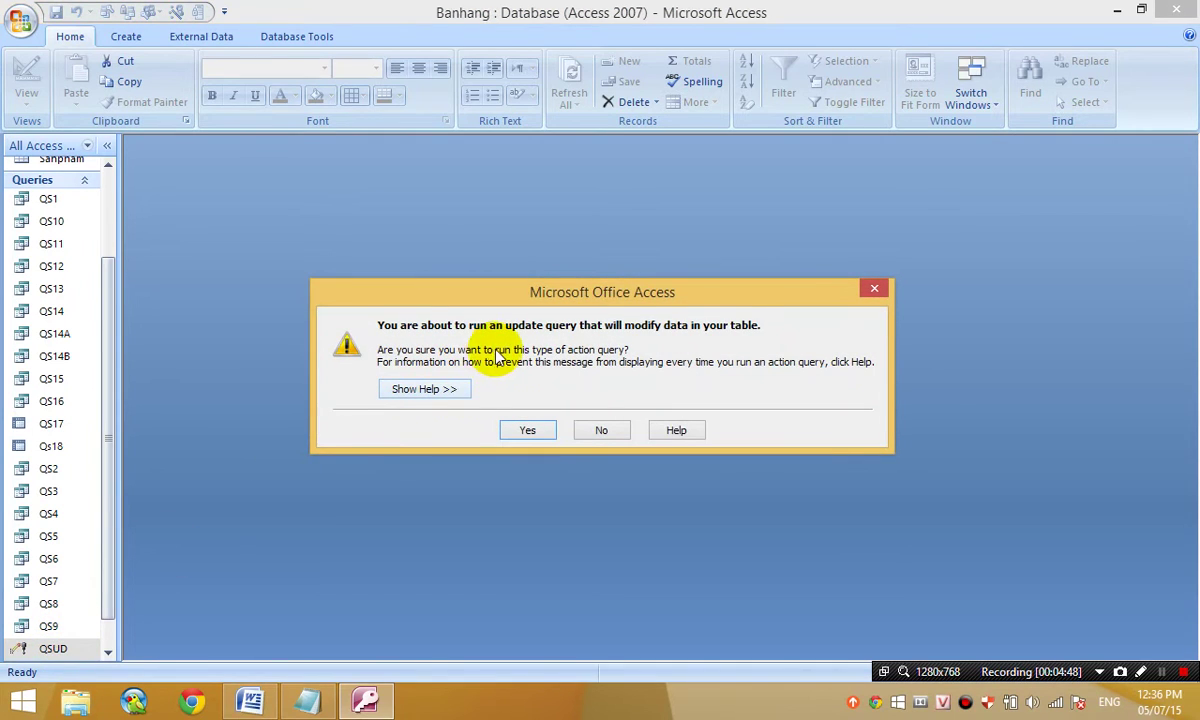
{"action": "left_click", "coordinate": [537, 438]}
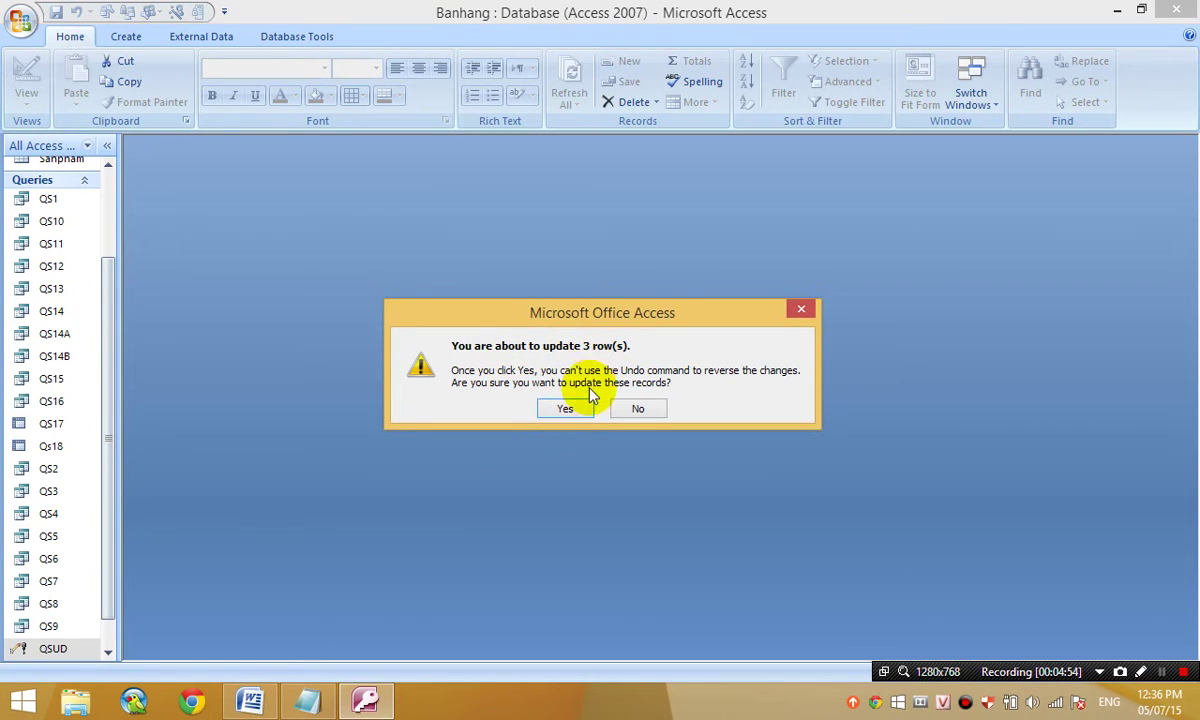
{"action": "left_click", "coordinate": [566, 410]}
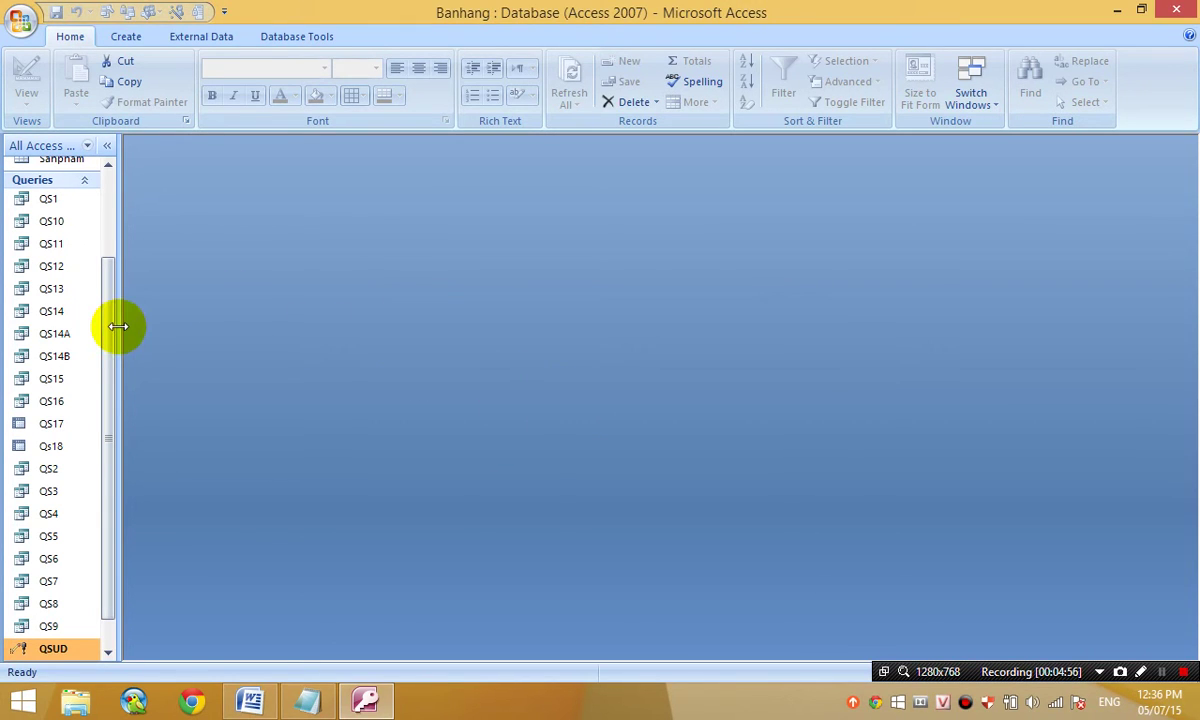
{"action": "left_click_drag", "start_coordinate": [108, 345], "coordinate": [96, 120]}
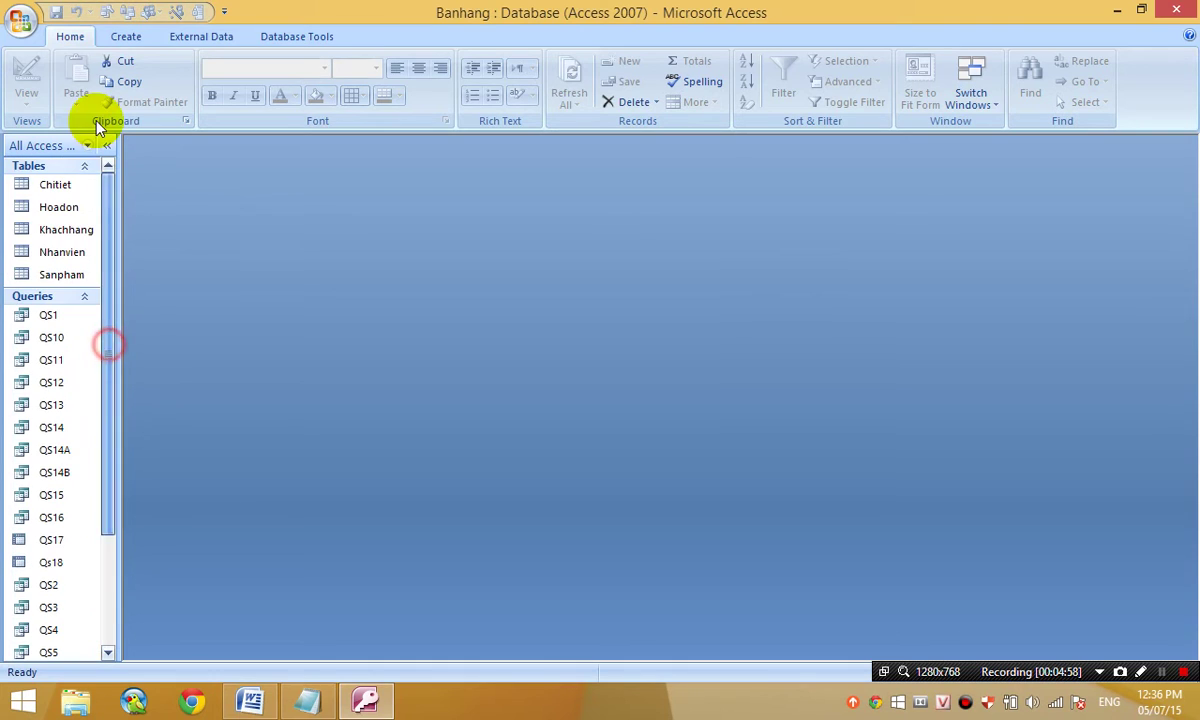
- Close the Banhang database and reopen E:\Boot\Banhang.accdb from the recent database list
{"action": "left_click", "coordinate": [21, 22]}
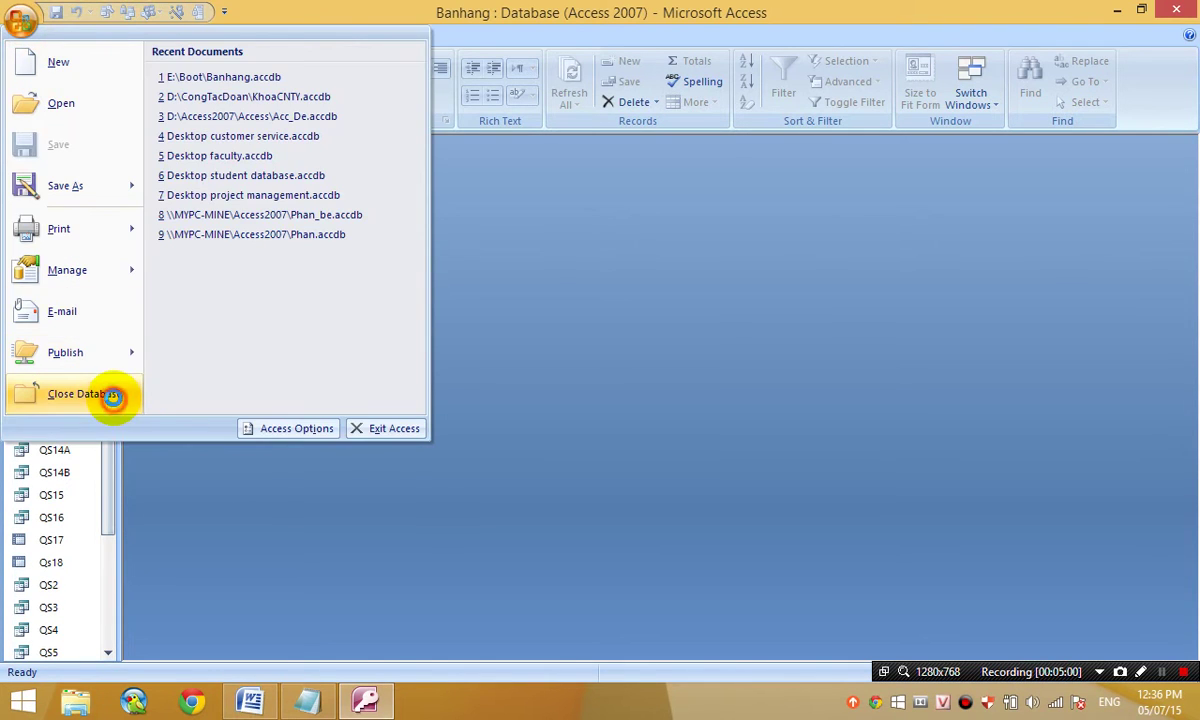
{"action": "left_click", "coordinate": [112, 391]}
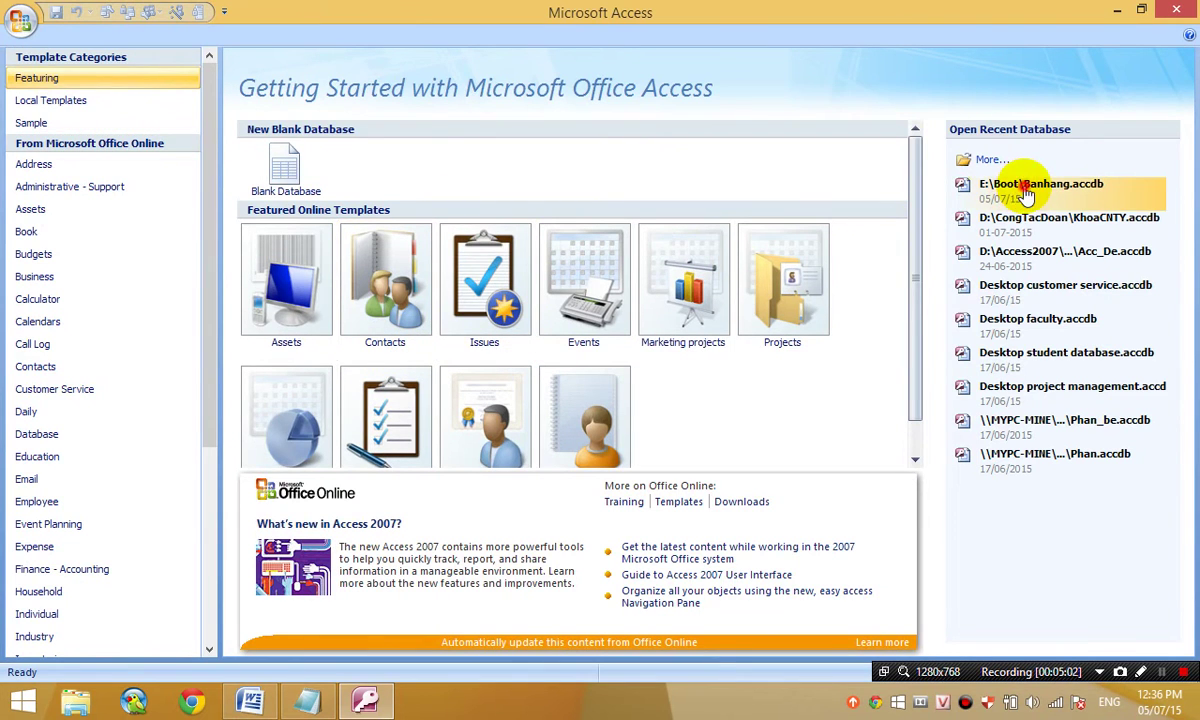
{"action": "left_click", "coordinate": [1030, 187]}
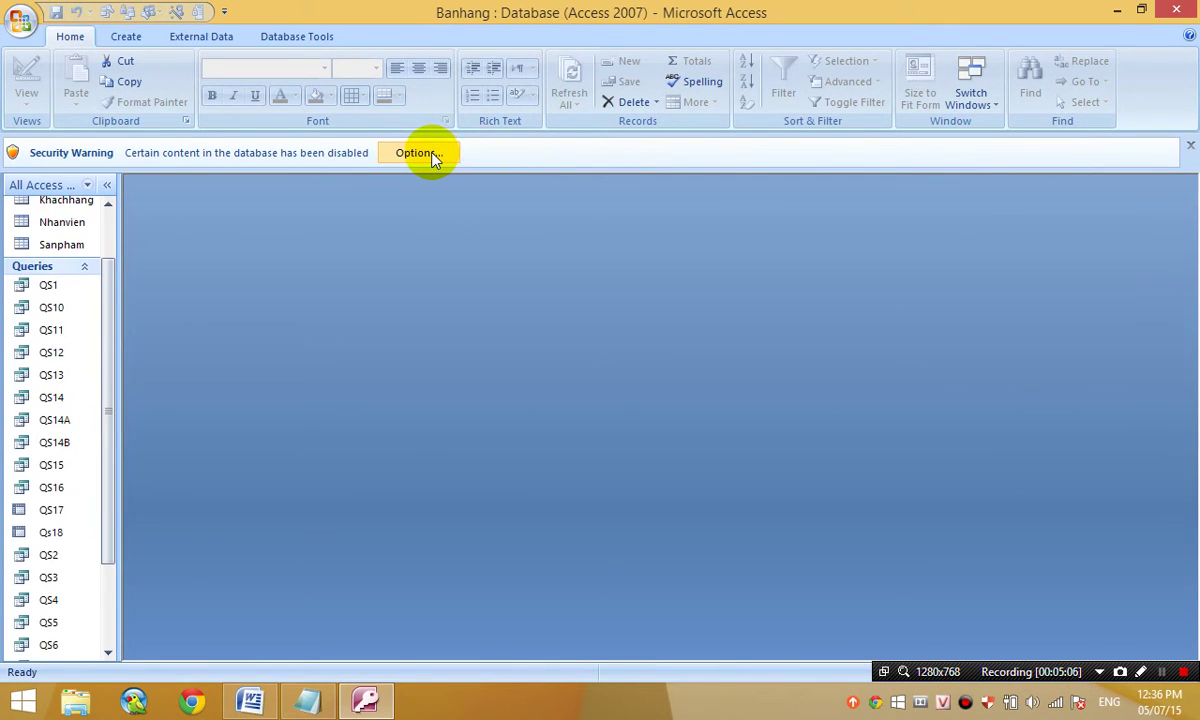
{"action": "left_click", "coordinate": [16, 36]}
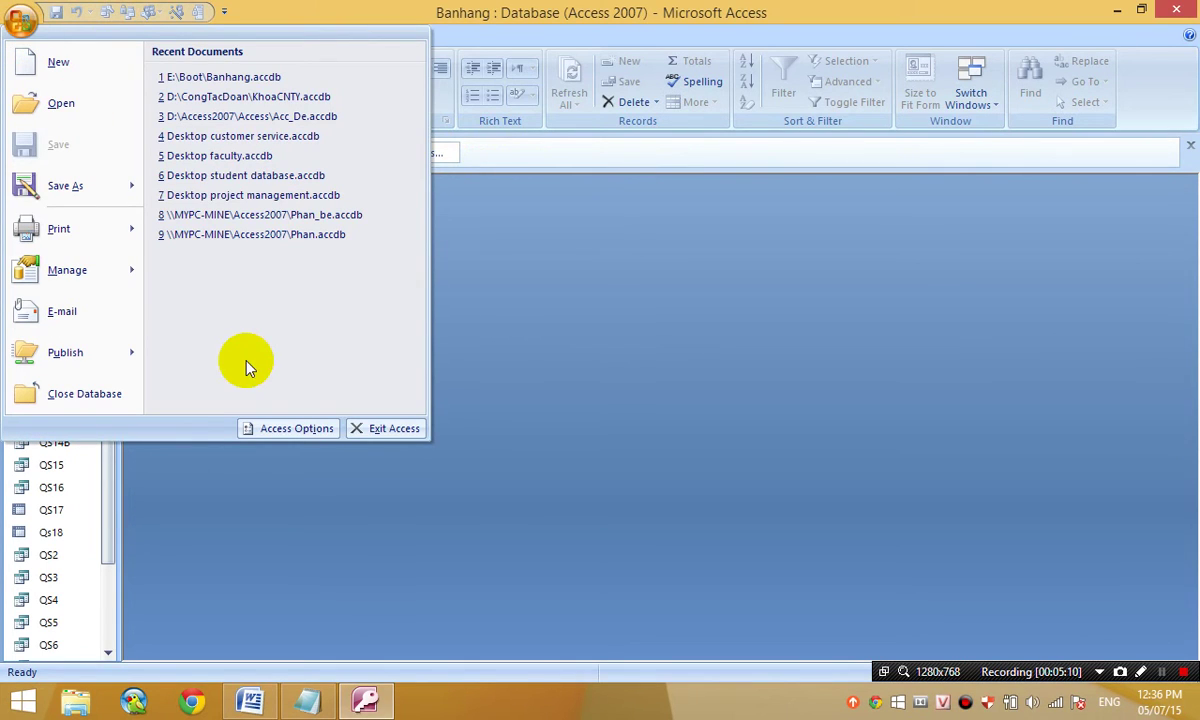
{"action": "left_click", "coordinate": [21, 20]}
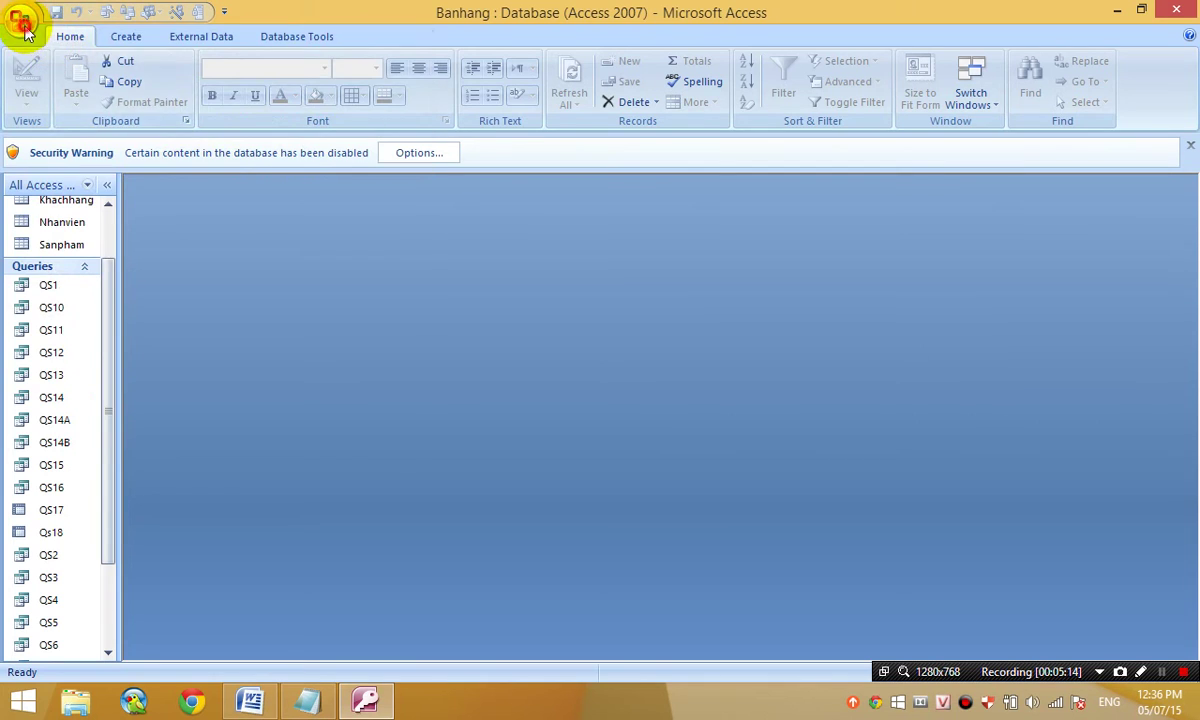
{"action": "left_click", "coordinate": [21, 20]}
- In Access Options' Trust Center, set Macro Settings to Enable all macros and confirm
{"action": "left_click", "coordinate": [305, 432]}
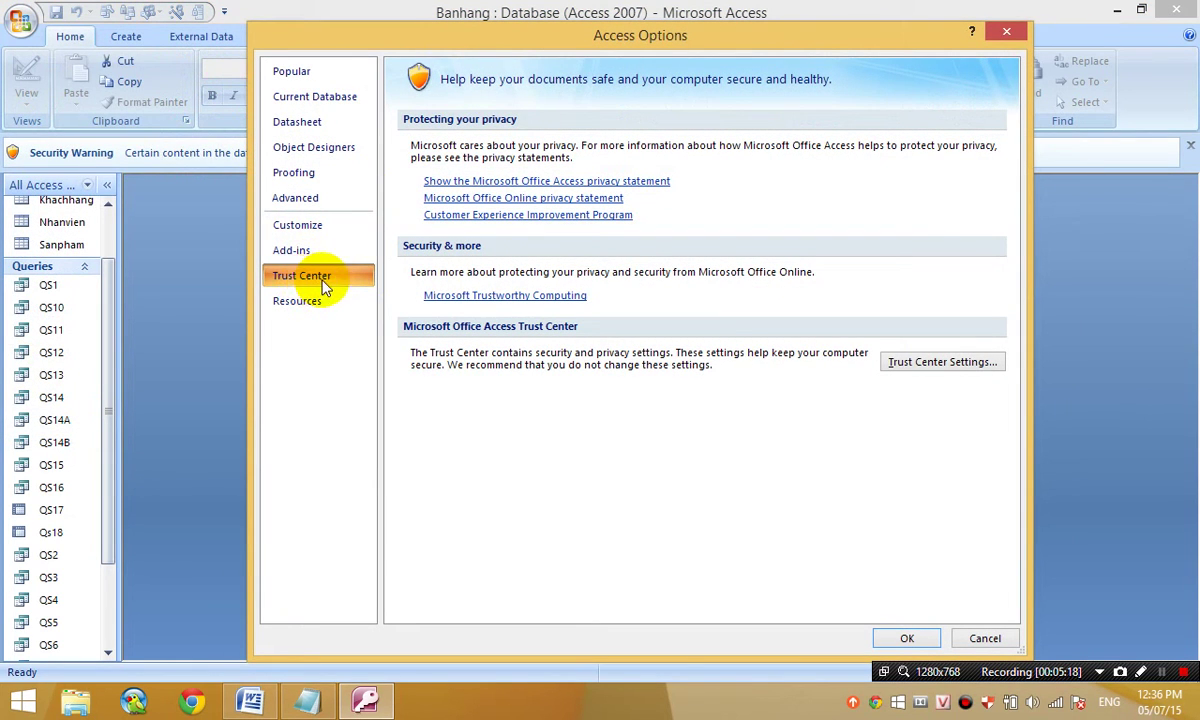
{"action": "left_click", "coordinate": [938, 366]}
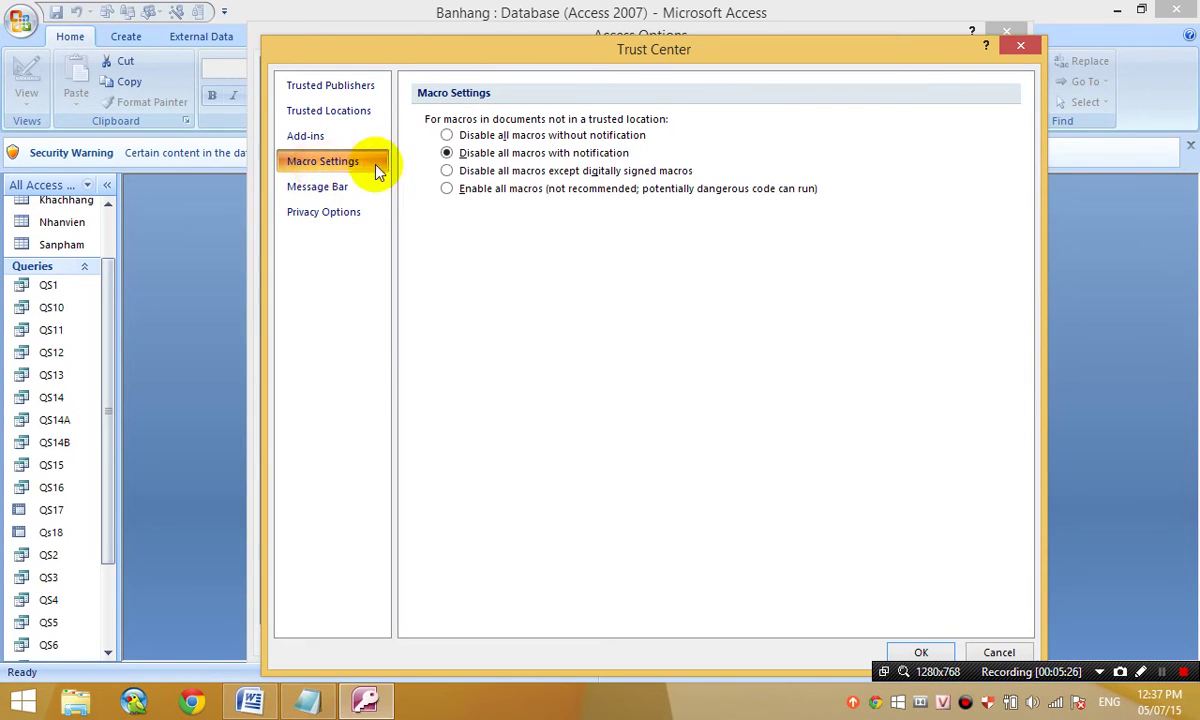
{"action": "left_click", "coordinate": [447, 190]}
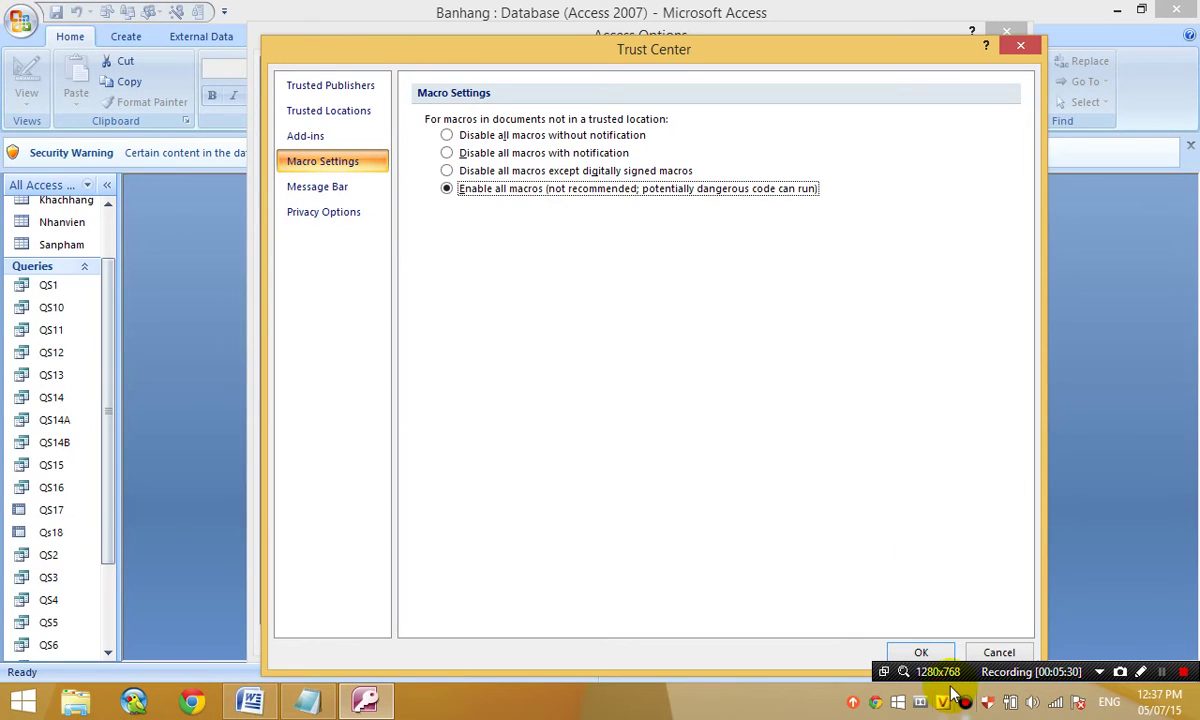
{"action": "left_click", "coordinate": [921, 652]}
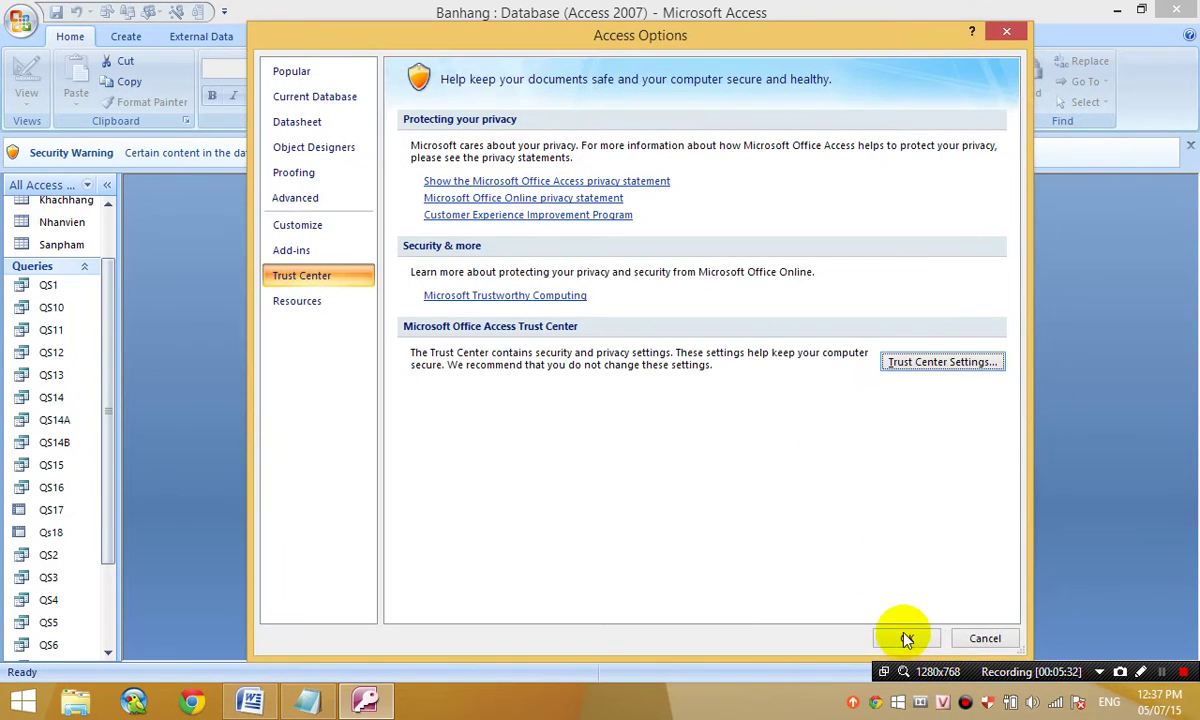
- Apply Access Options, then close and reopen Banhang.accdb, now without a security warning
{"action": "left_click", "coordinate": [906, 638]}
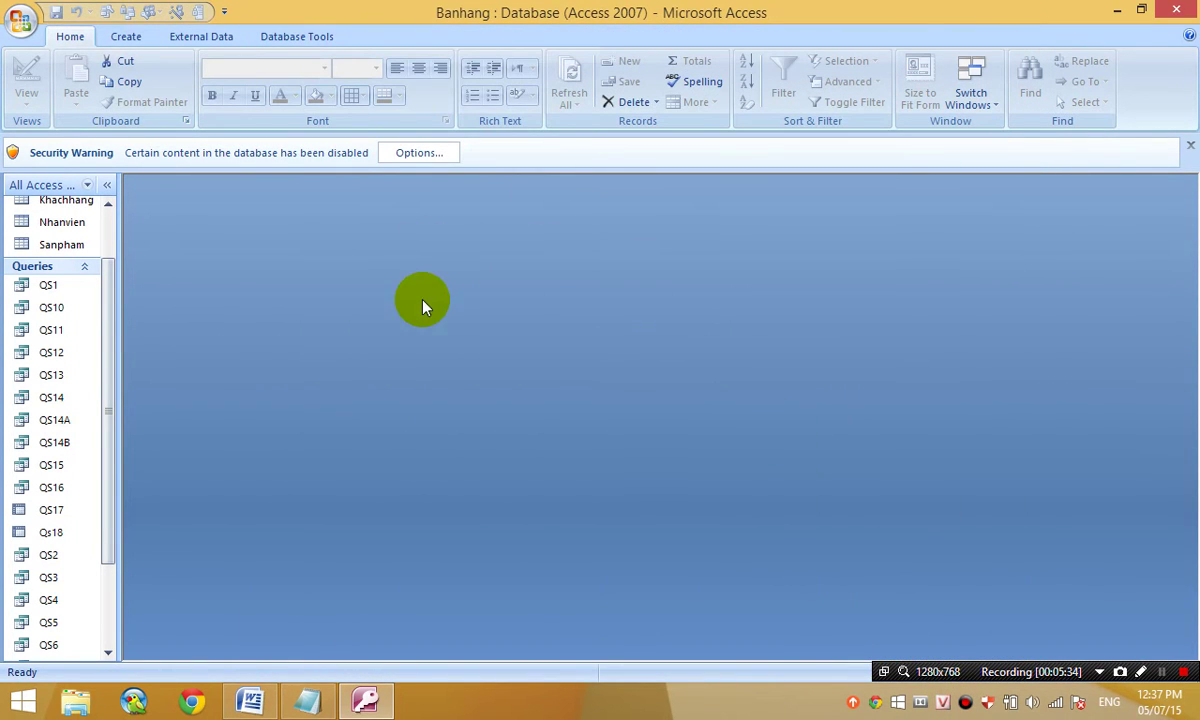
{"action": "left_click", "coordinate": [20, 20]}
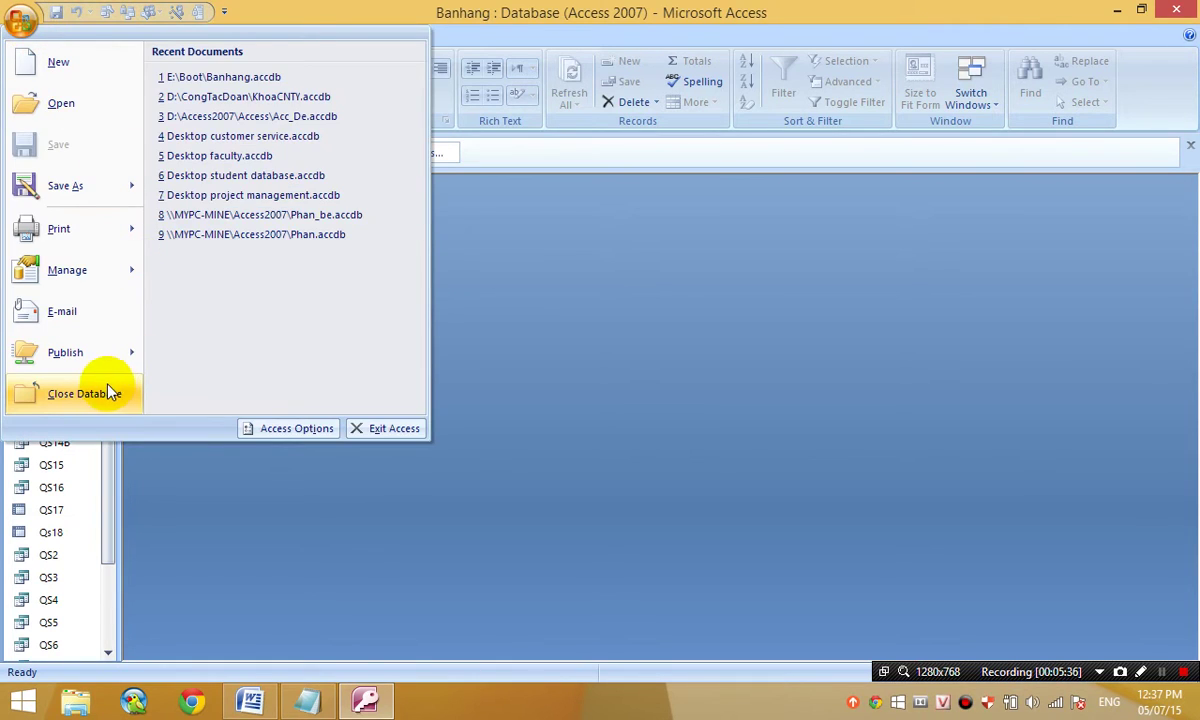
{"action": "left_click", "coordinate": [84, 393]}
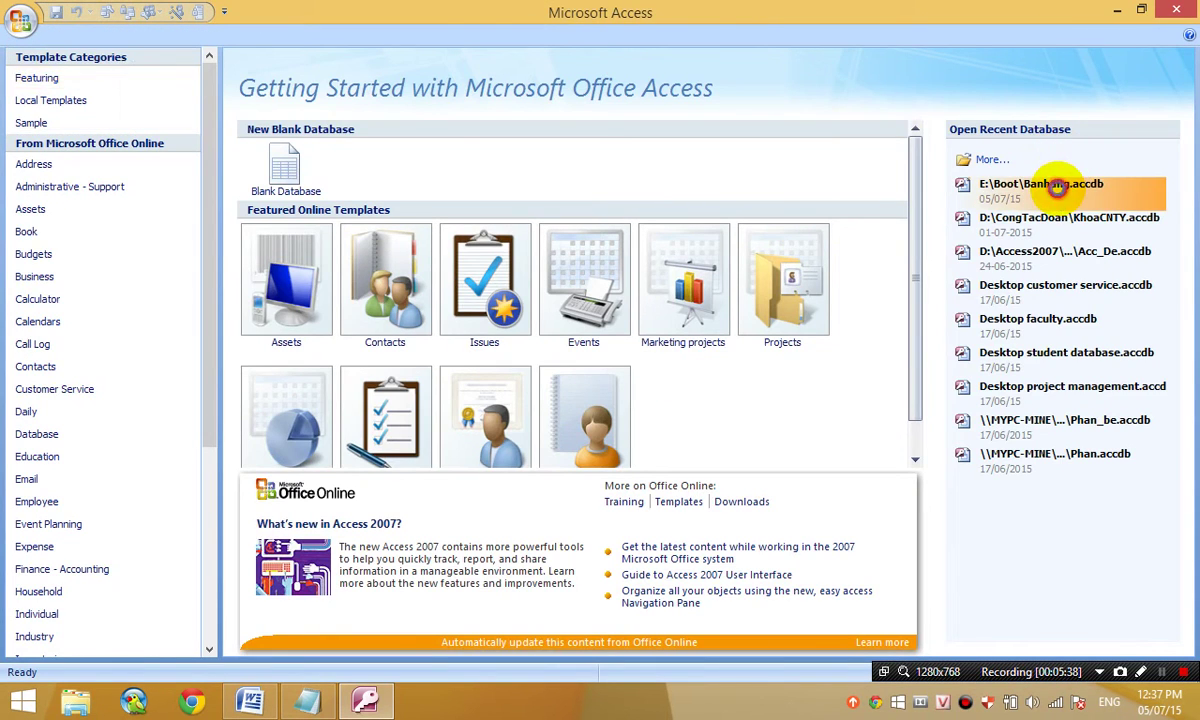
{"action": "left_click", "coordinate": [1057, 186]}
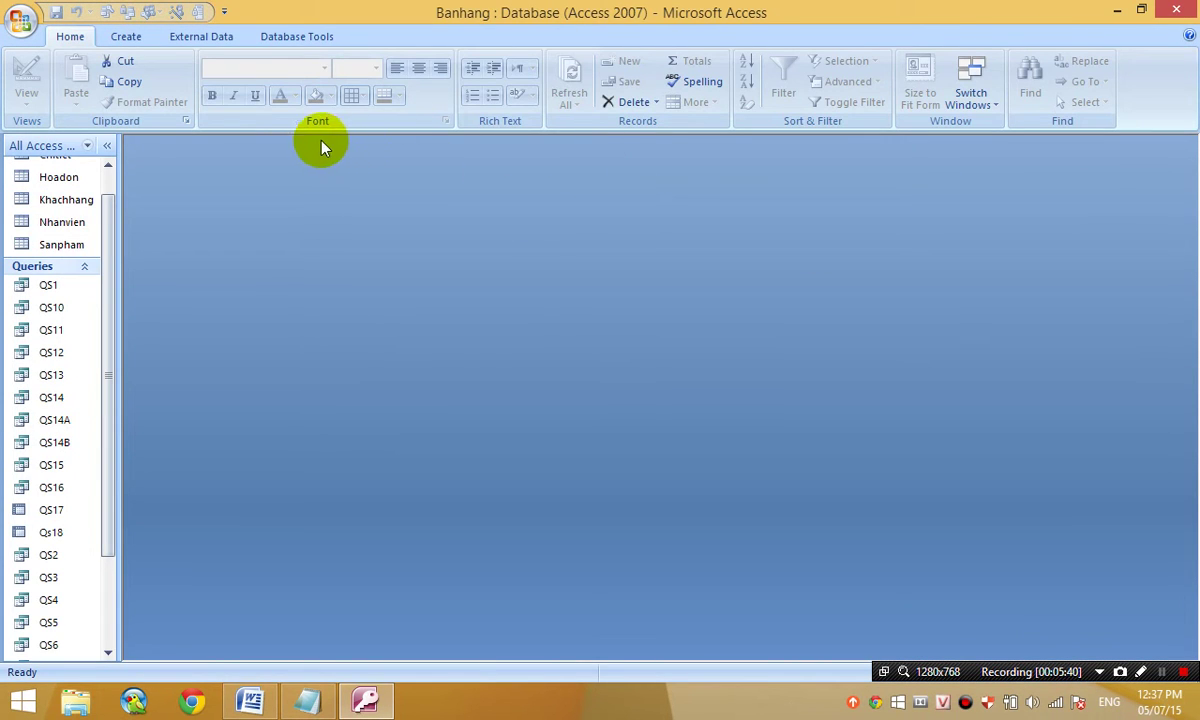
{"action": "left_click", "coordinate": [85, 266]}
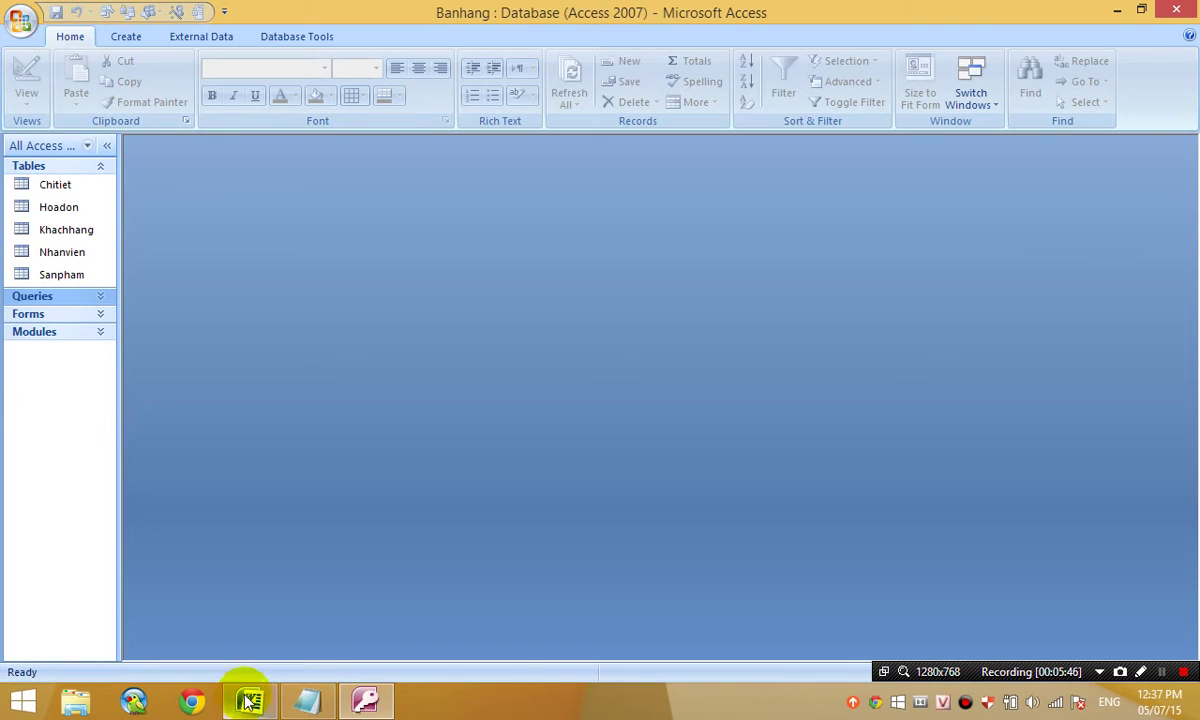
- In the Notepad task list, select the table name Nam2003 in the second task
{"action": "left_click", "coordinate": [308, 701]}
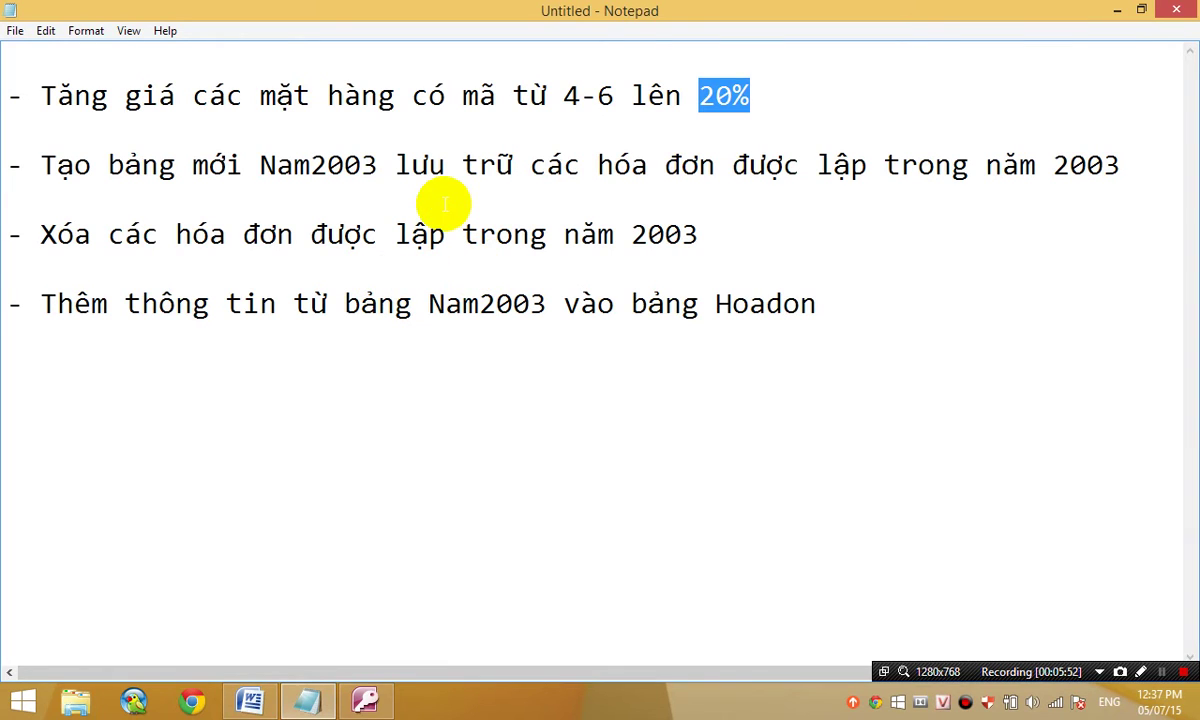
{"action": "left_click", "coordinate": [377, 183]}
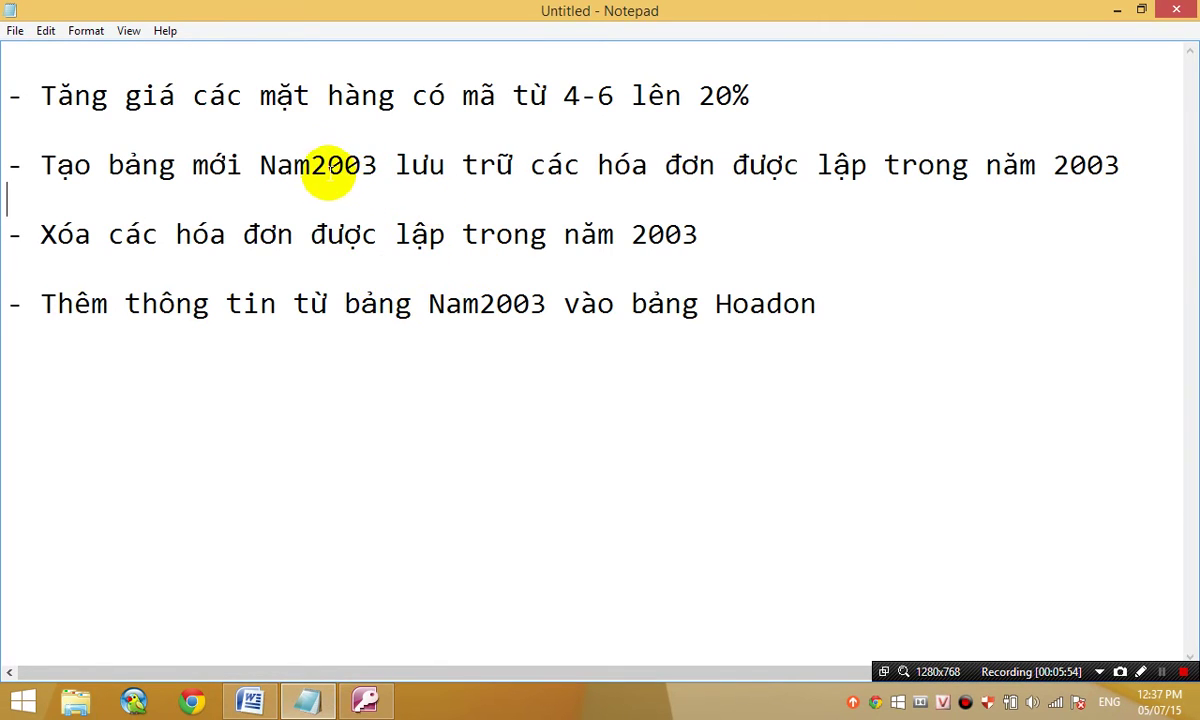
{"action": "left_click_drag", "start_coordinate": [329, 174], "coordinate": [430, 172]}
{"action": "left_click_drag", "start_coordinate": [260, 168], "coordinate": [378, 166]}
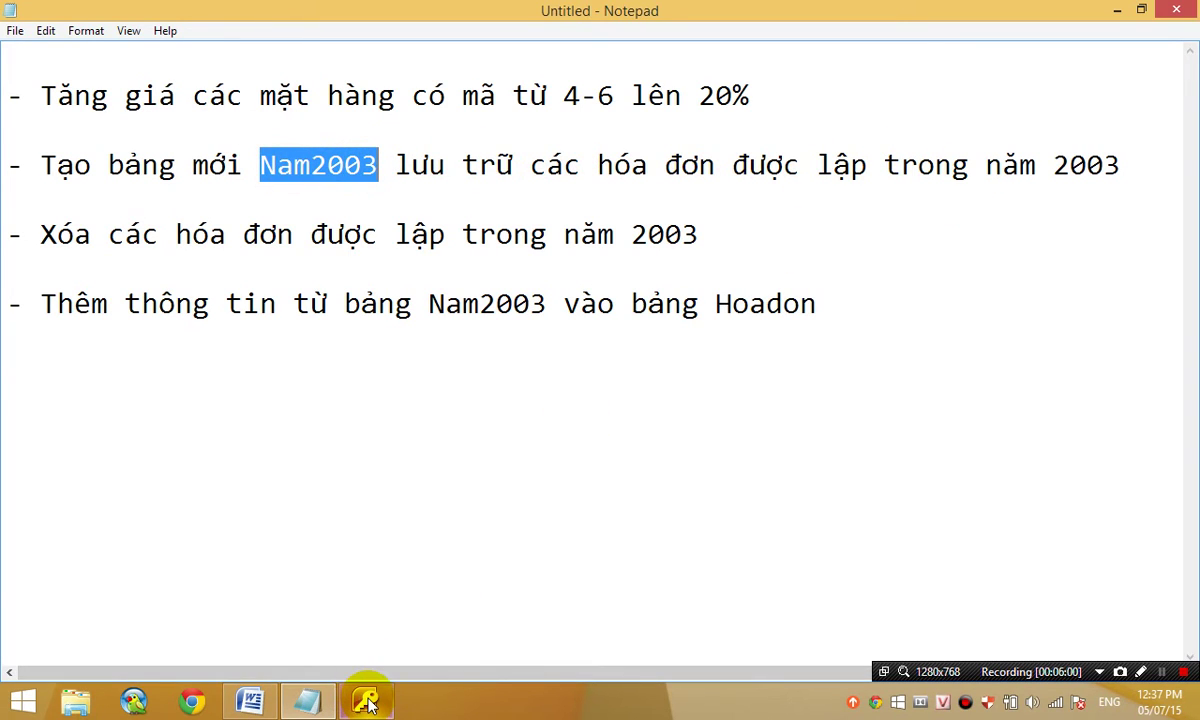
{"action": "mouse_move", "coordinate": [366, 703]}
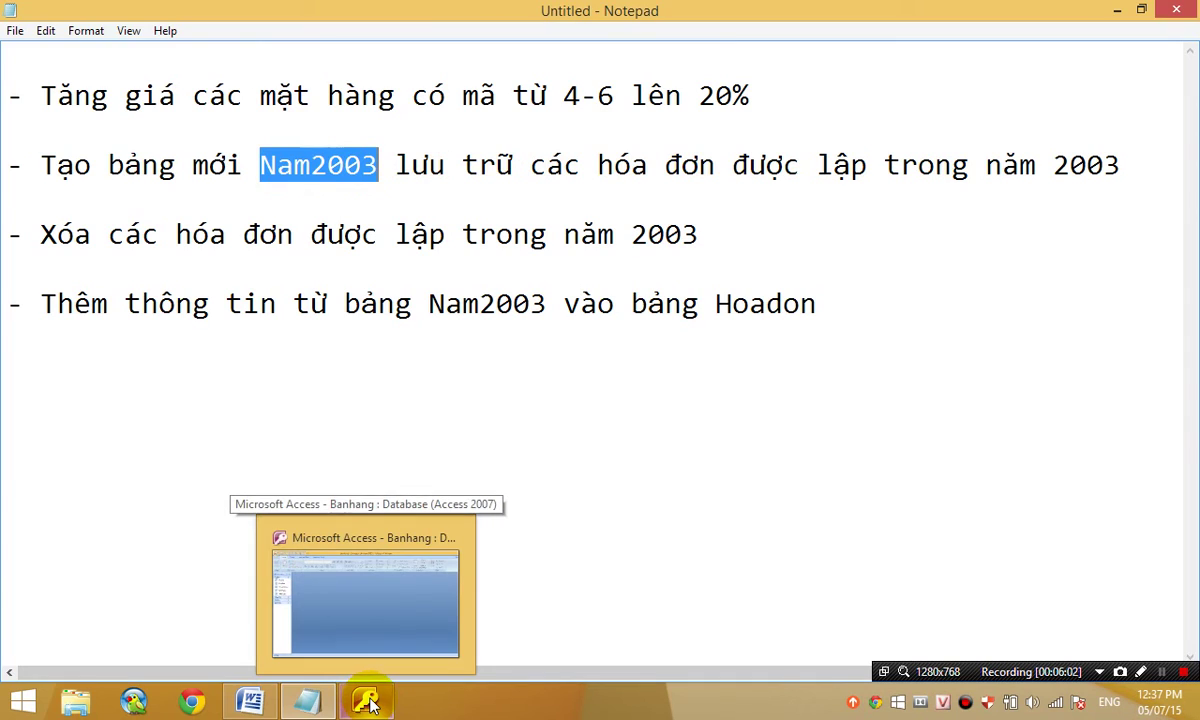
{"action": "left_click", "coordinate": [368, 703]}
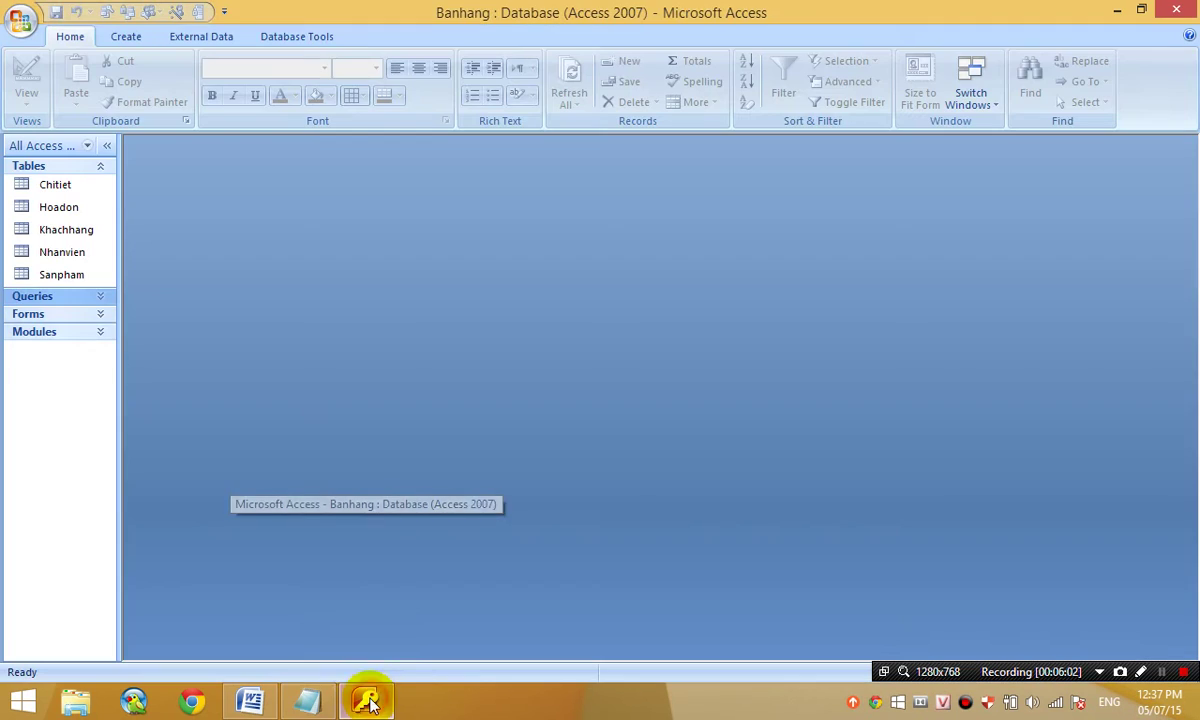
{"action": "left_click", "coordinate": [140, 40]}
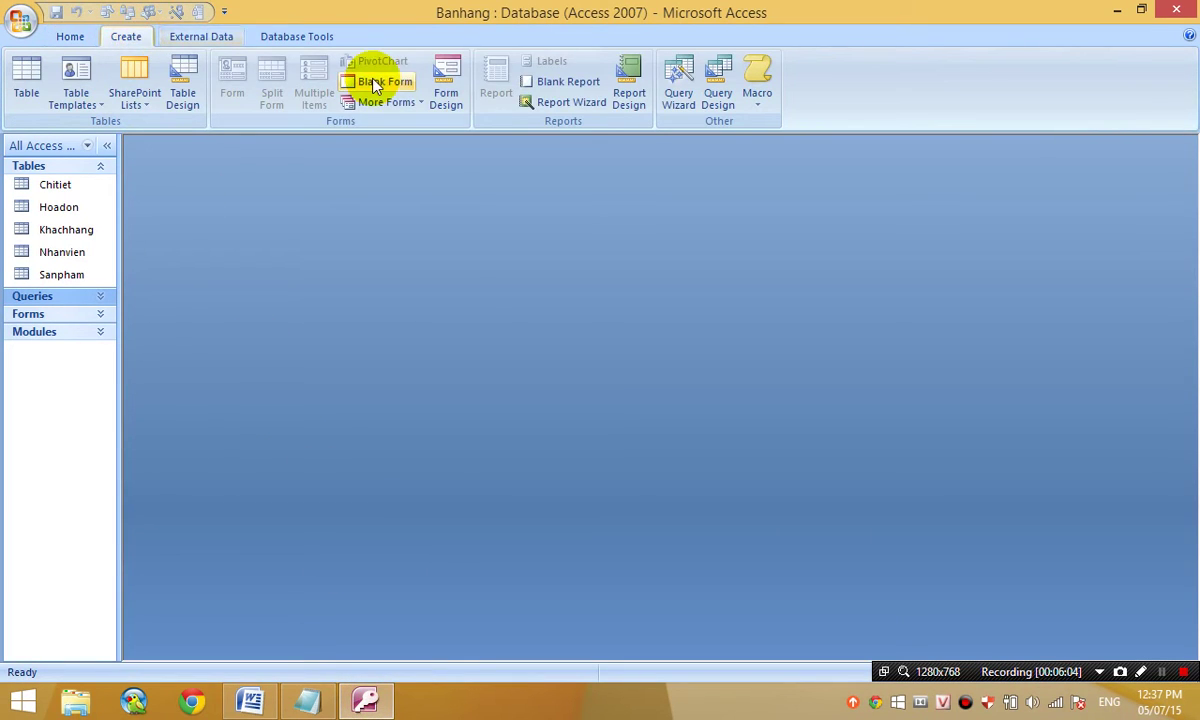
{"action": "double_click", "coordinate": [62, 207]}
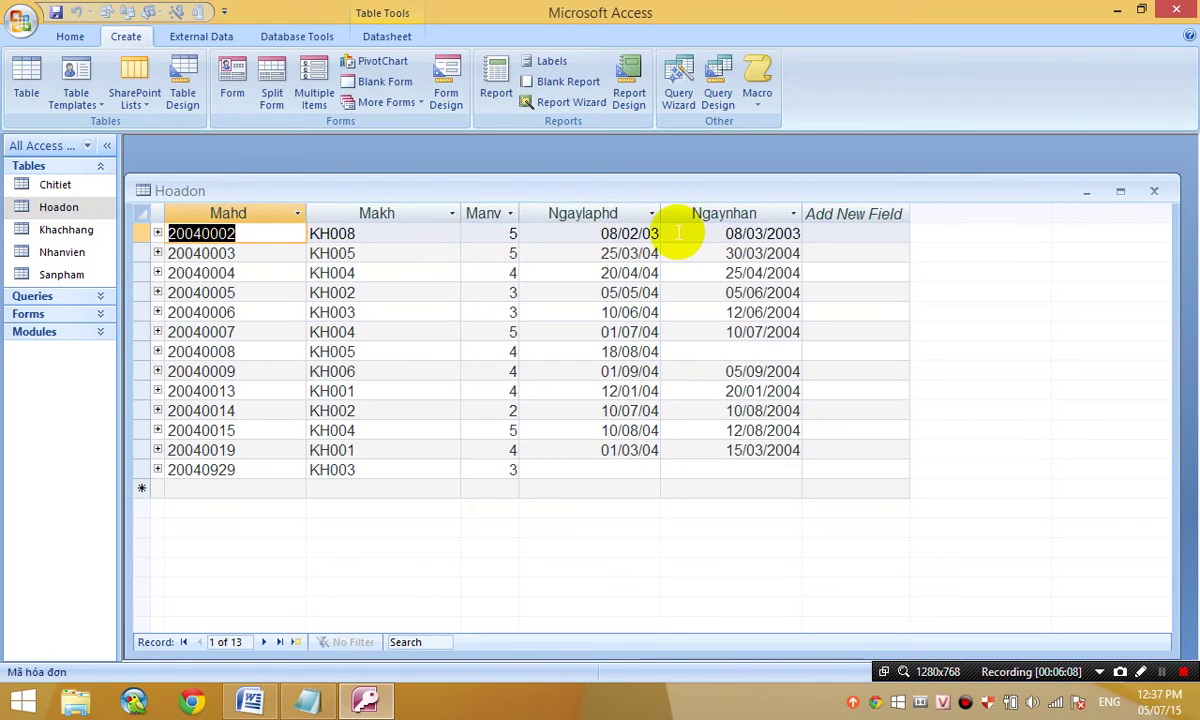
{"action": "left_click", "coordinate": [753, 231]}
{"action": "left_click_drag", "start_coordinate": [611, 234], "coordinate": [688, 233]}
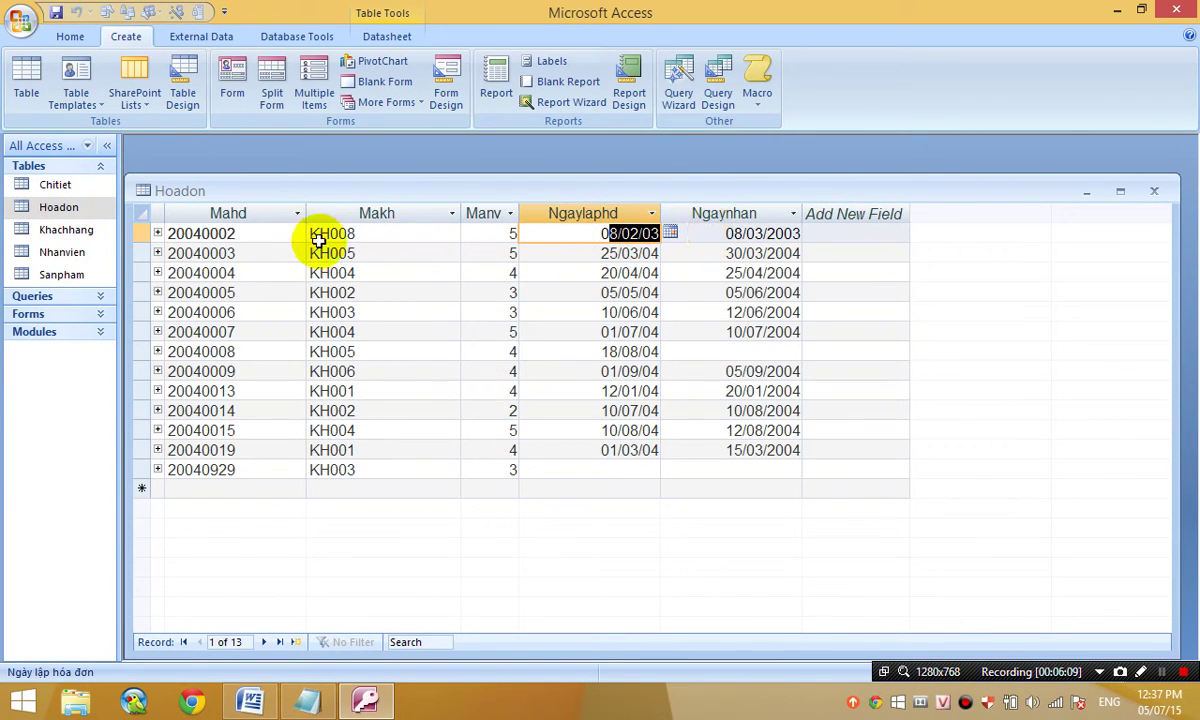
{"action": "left_click", "coordinate": [141, 231]}
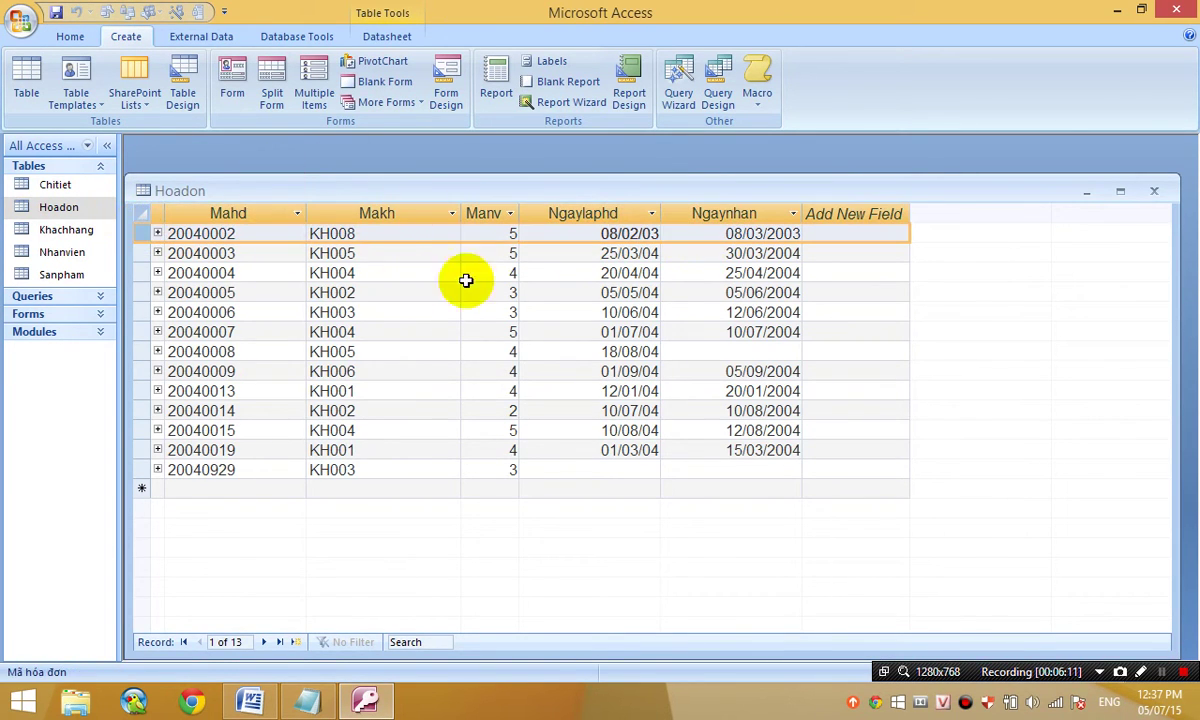
{"action": "left_click", "coordinate": [1157, 191]}
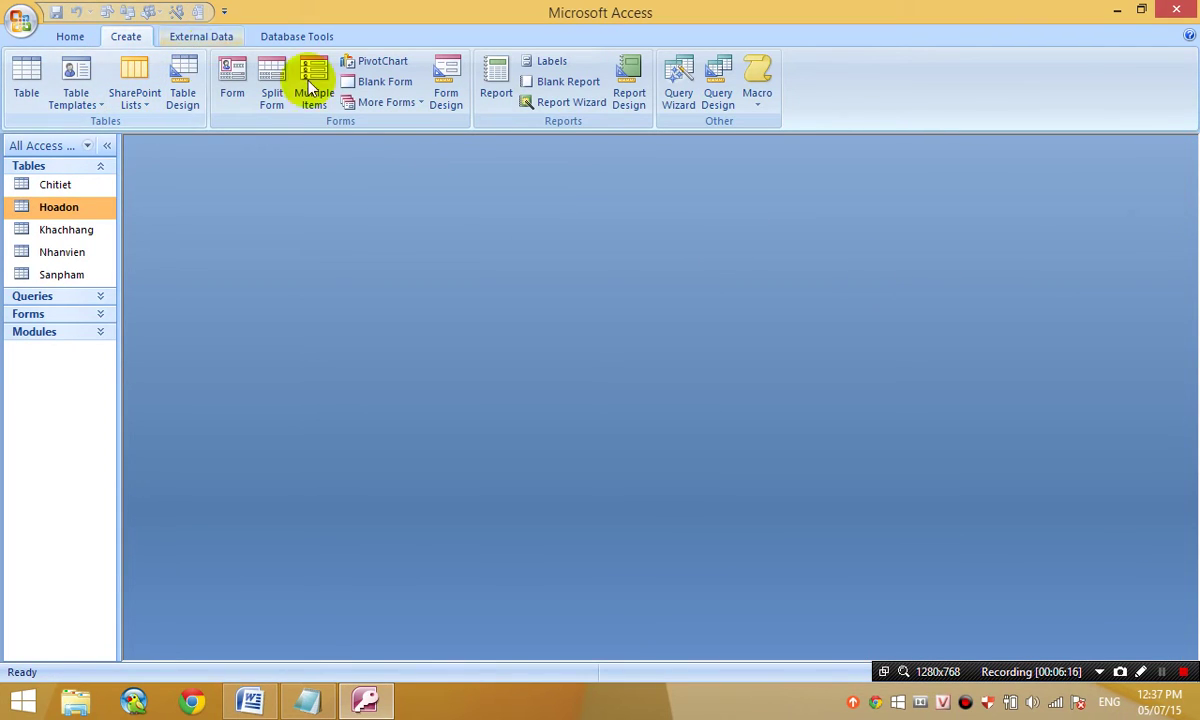
- Start a new query in Design view with the Hoadon table added
{"action": "left_click", "coordinate": [726, 104]}
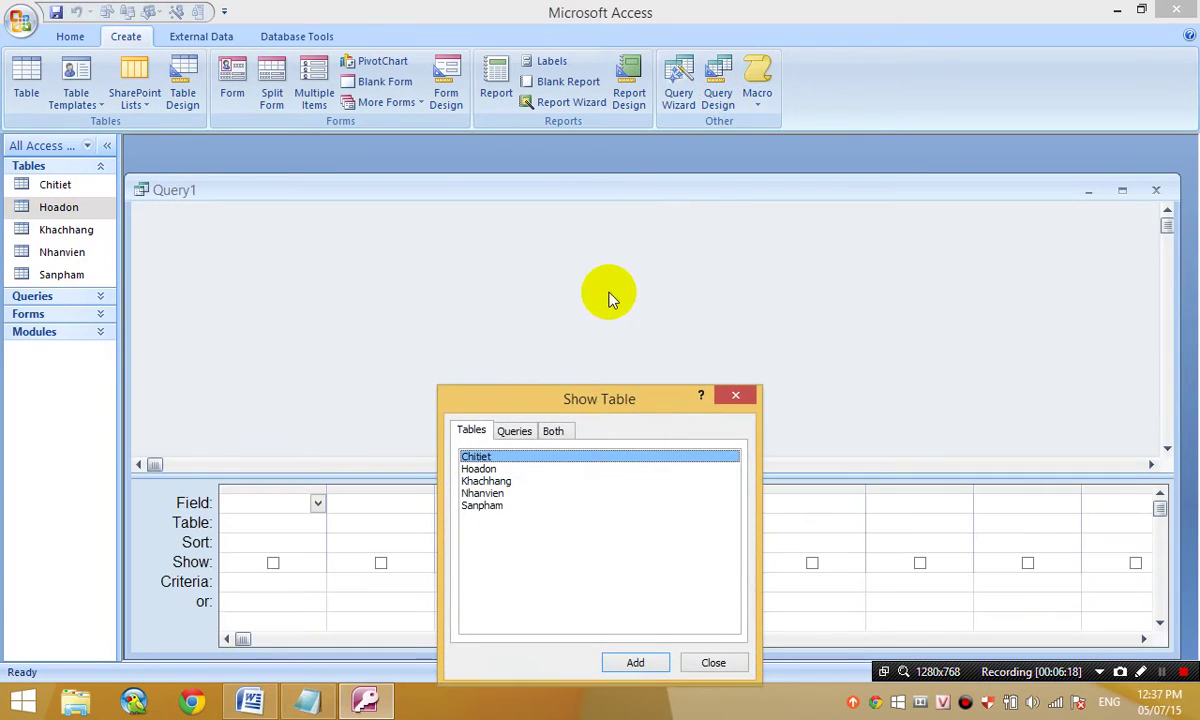
{"action": "left_click", "coordinate": [495, 469]}
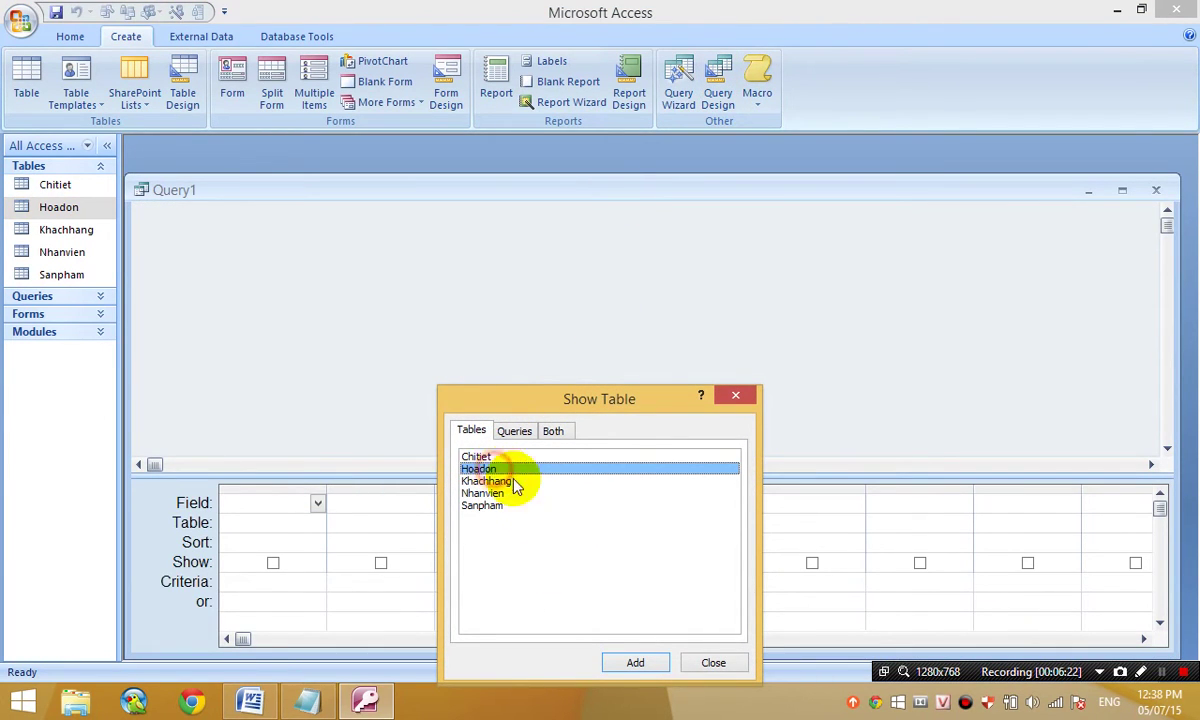
{"action": "left_click", "coordinate": [635, 663]}
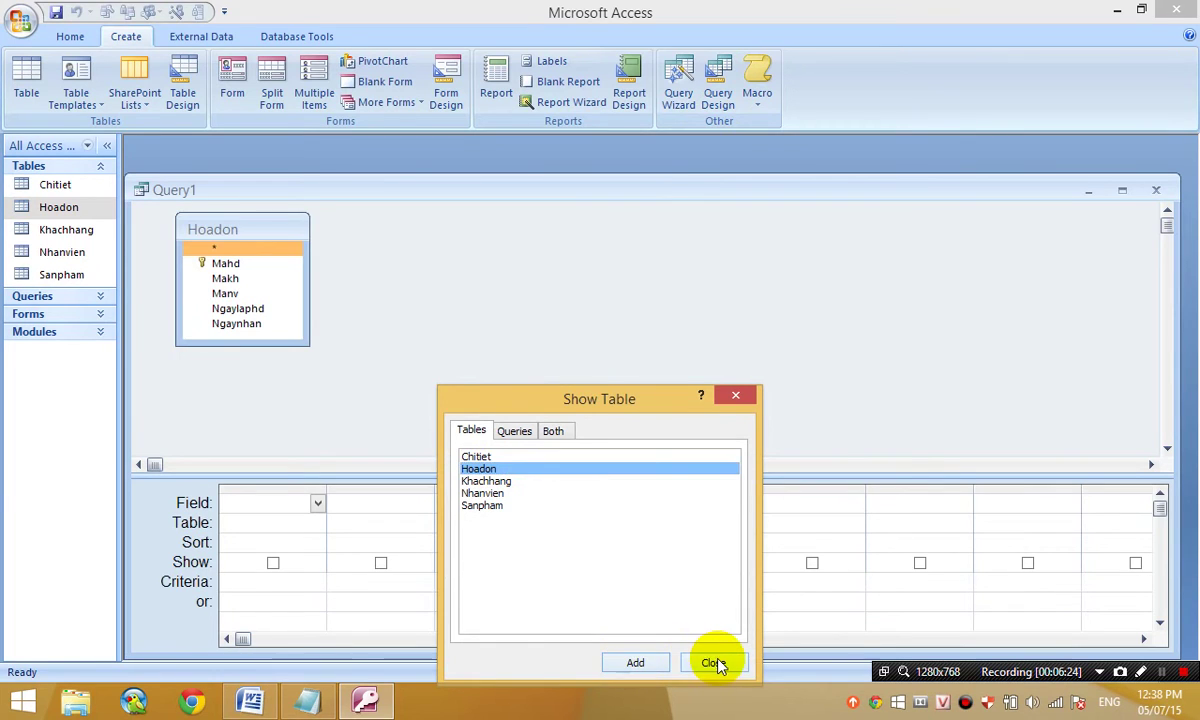
{"action": "left_click", "coordinate": [713, 663]}
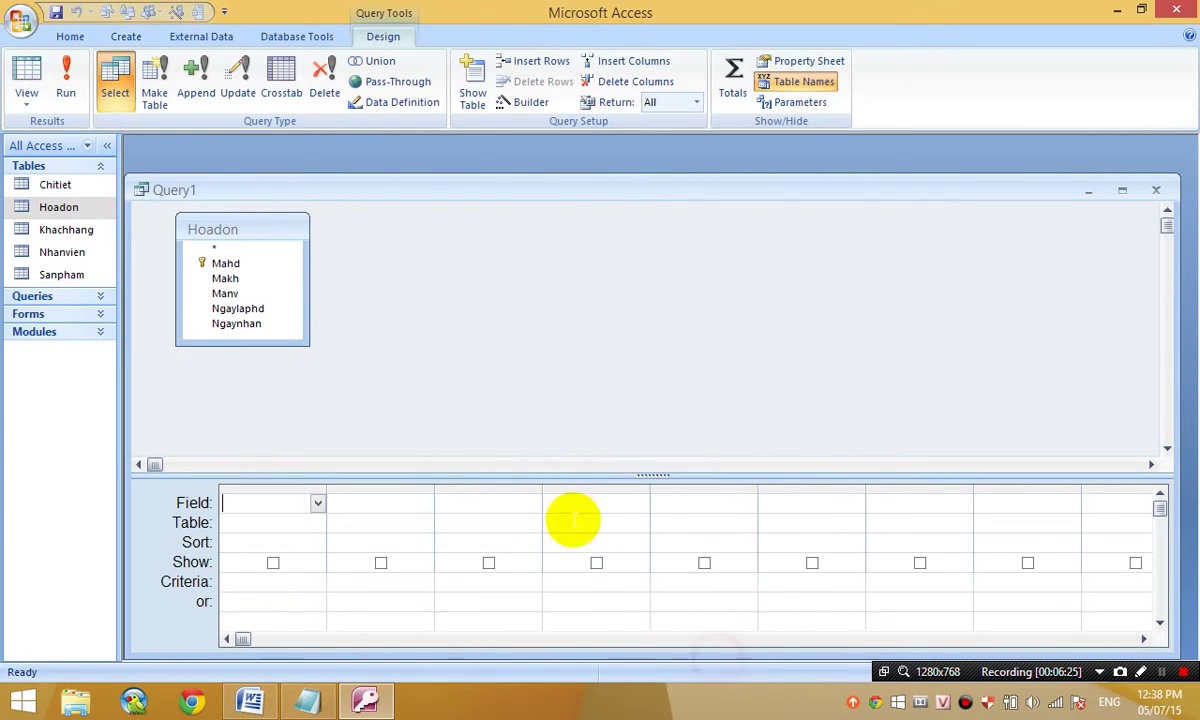
- Make it a make-table query creating Nam2003 in the current database
{"action": "left_click", "coordinate": [155, 95]}
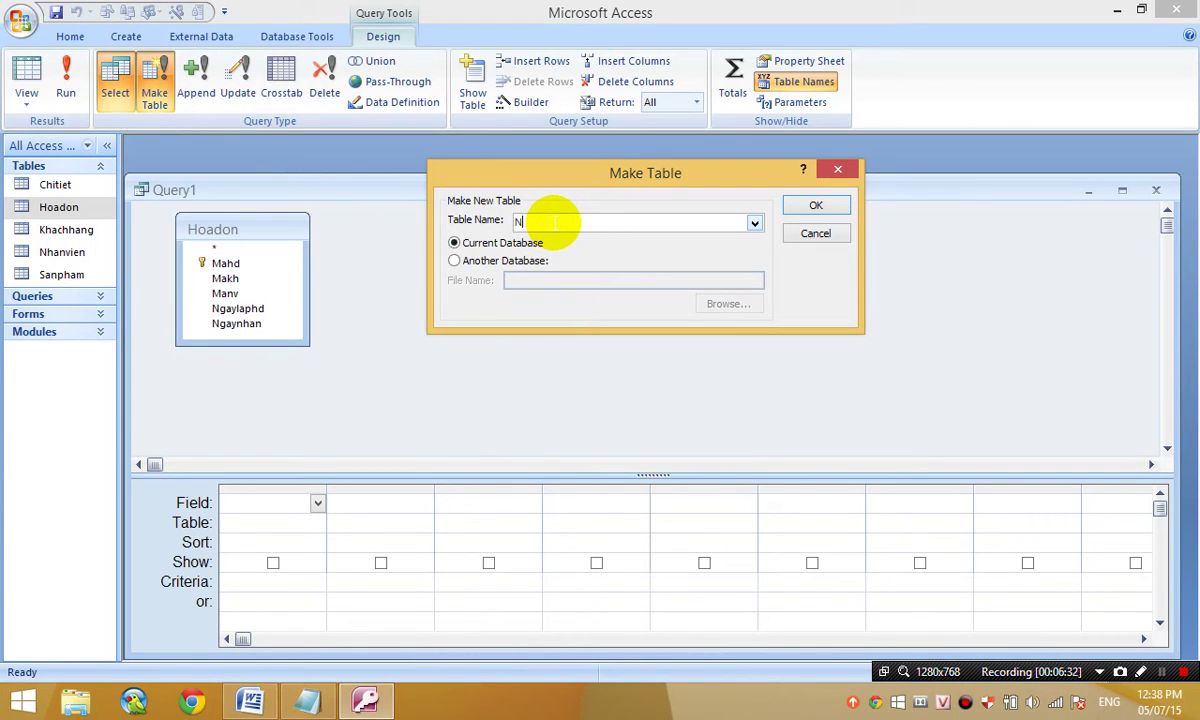
{"action": "type", "text": "Nam2003"}
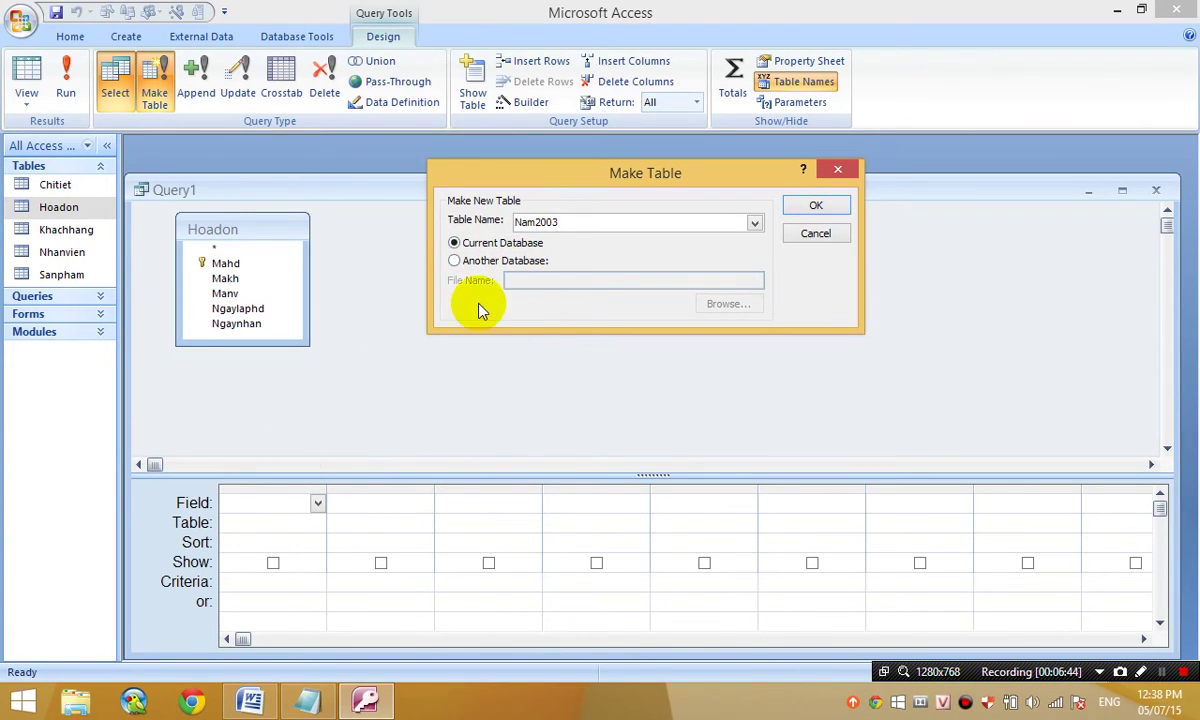
{"action": "left_click", "coordinate": [462, 260]}
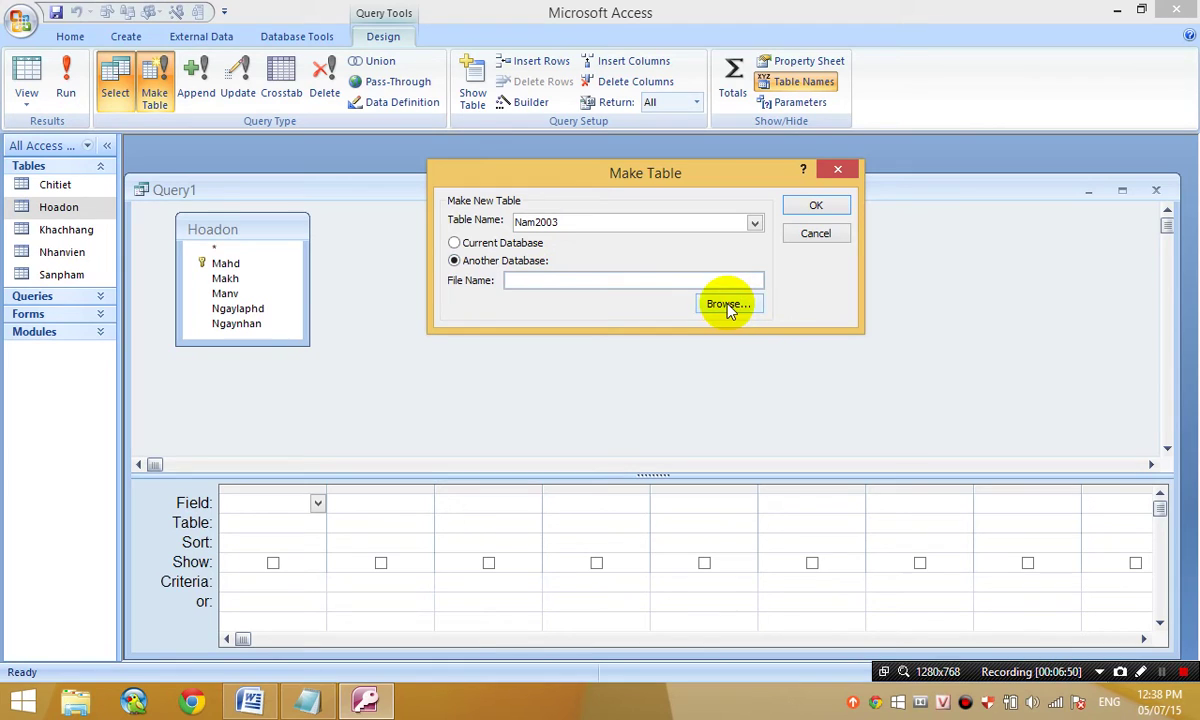
{"action": "left_click", "coordinate": [532, 245]}
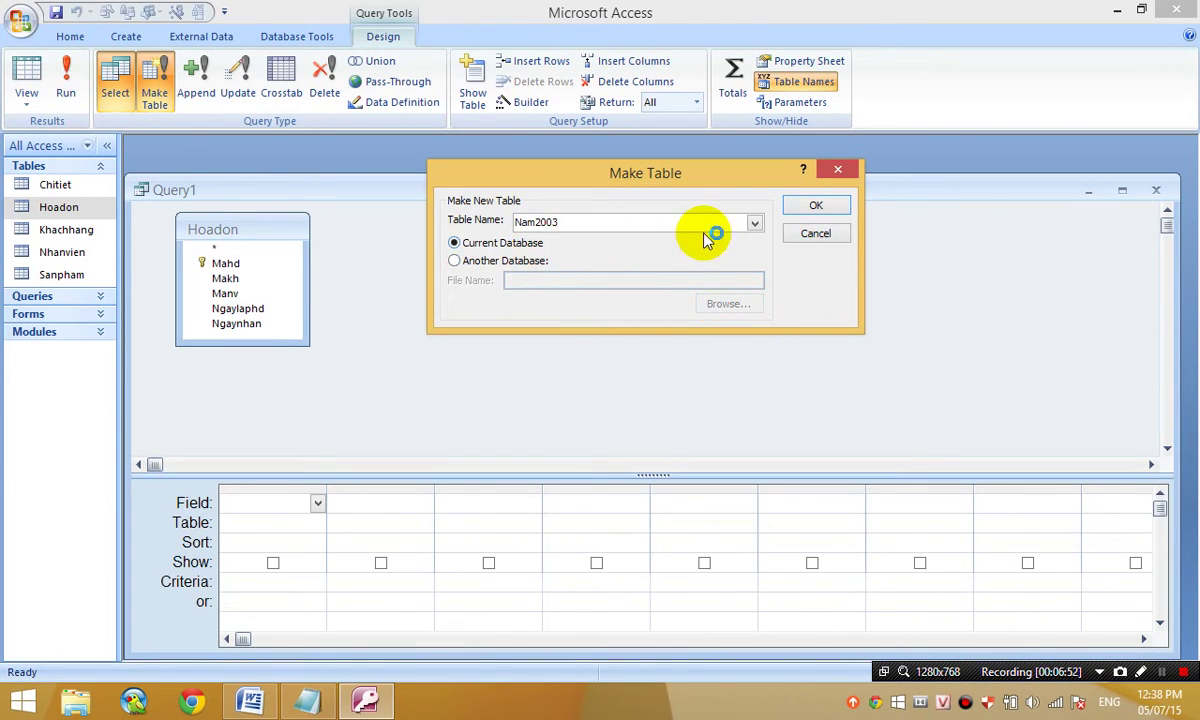
{"action": "left_click", "coordinate": [820, 206]}
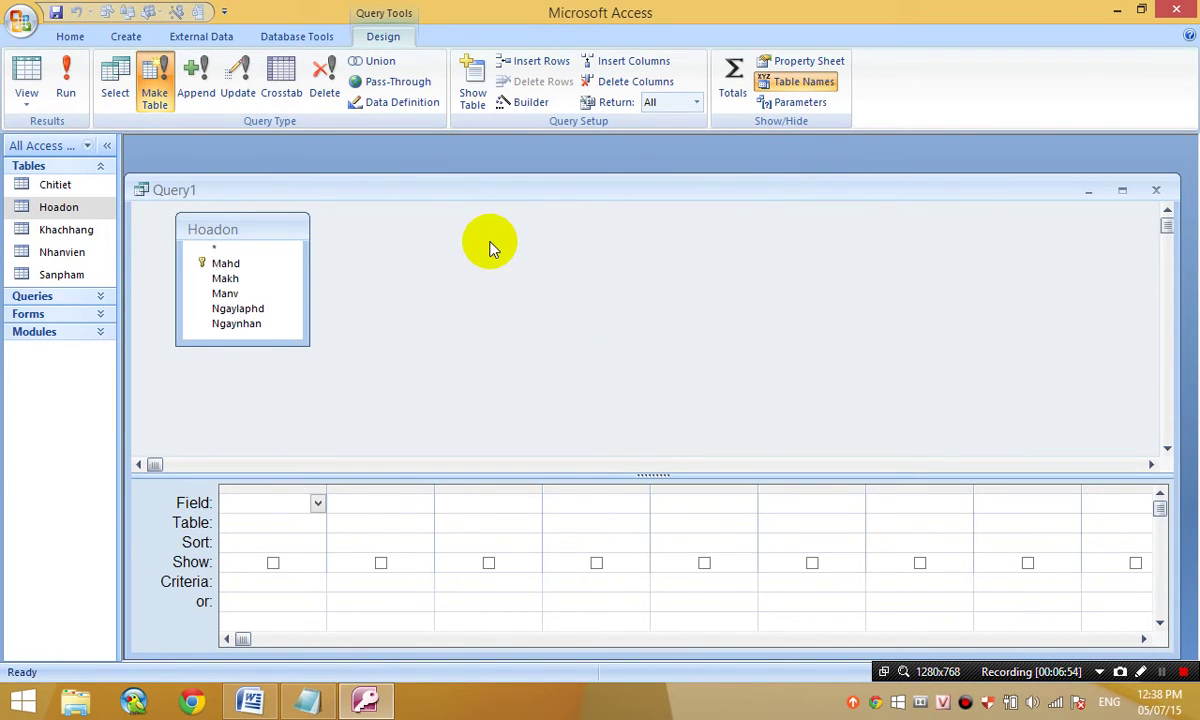
- Add Mahd, Makh, Manv, Ngaylaphd and Ngaynhan to the query grid
{"action": "left_click", "coordinate": [283, 298]}
{"action": "left_click", "coordinate": [258, 263]}
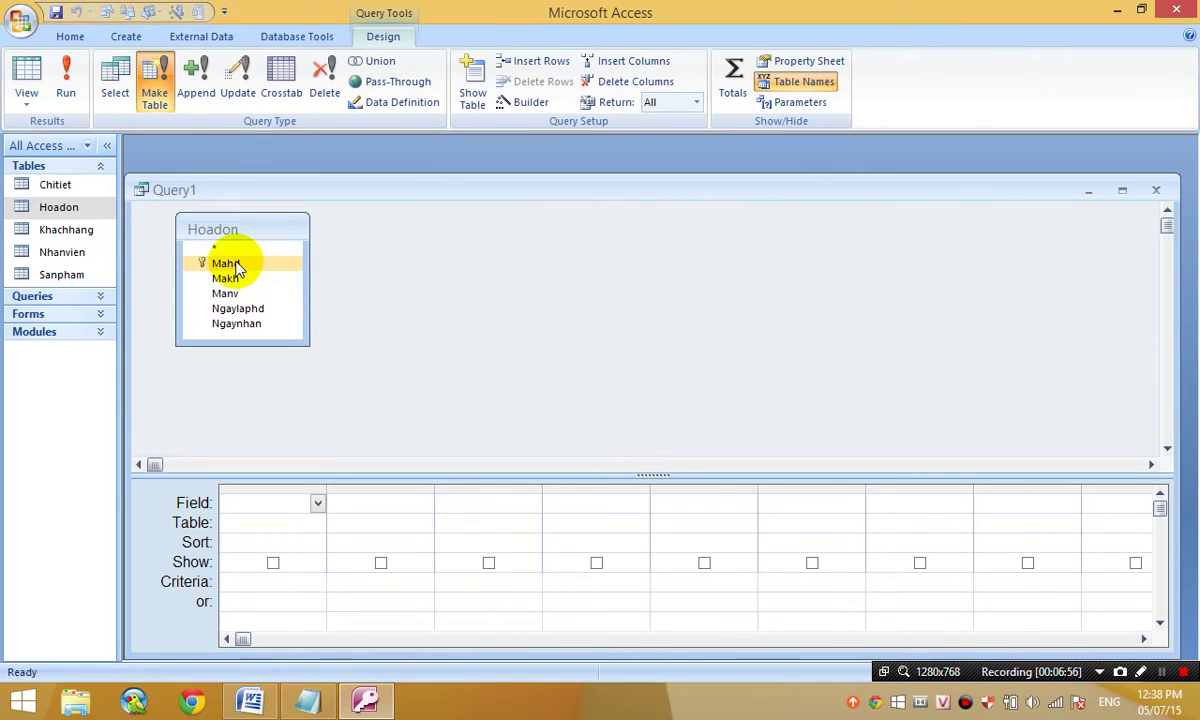
{"action": "left_click", "coordinate": [245, 249]}
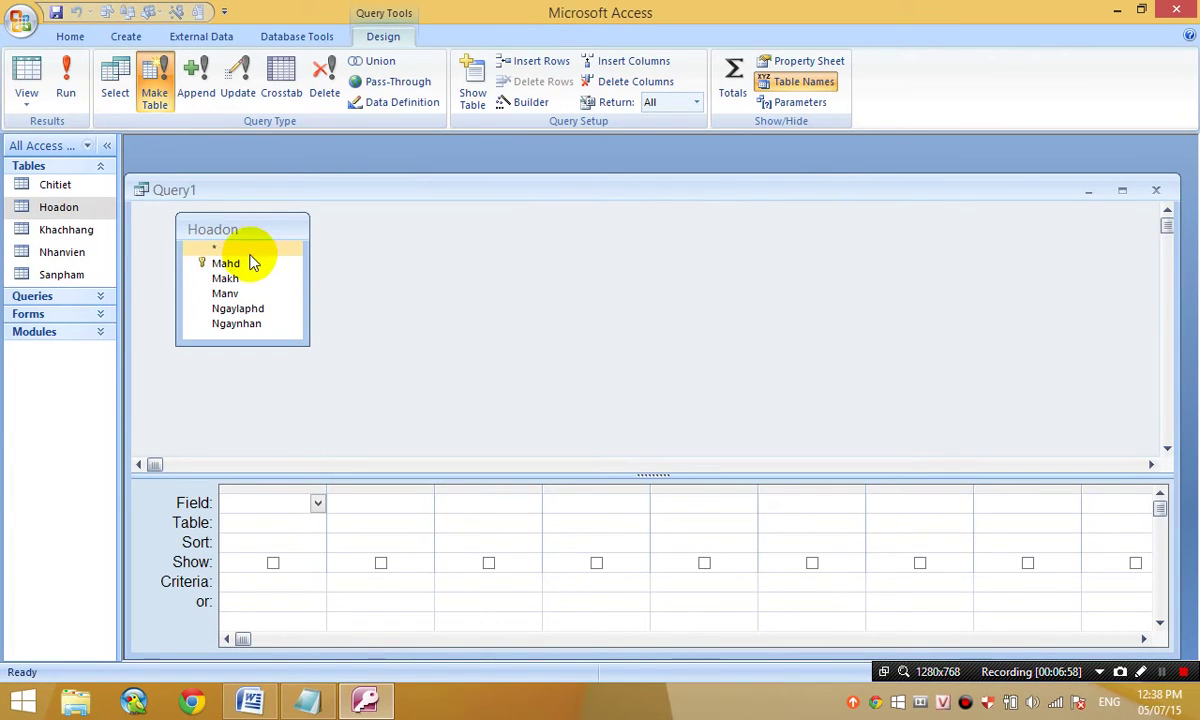
{"action": "double_click", "coordinate": [250, 264]}
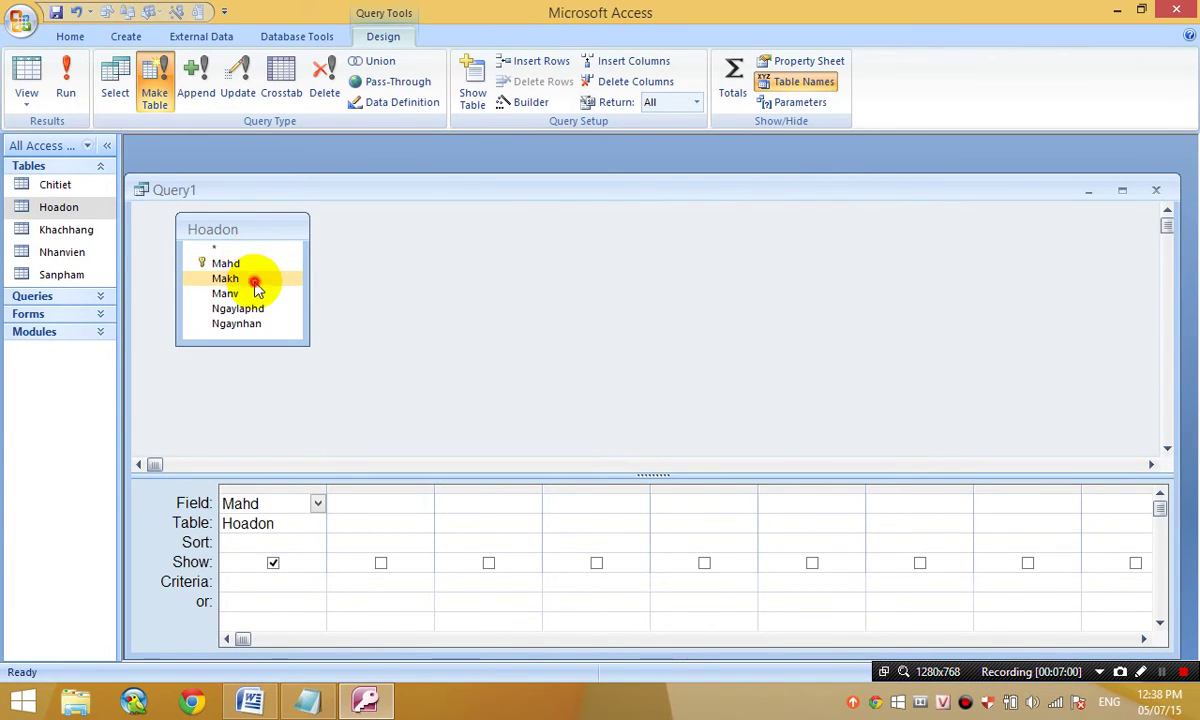
{"action": "double_click", "coordinate": [256, 279]}
{"action": "double_click", "coordinate": [255, 294]}
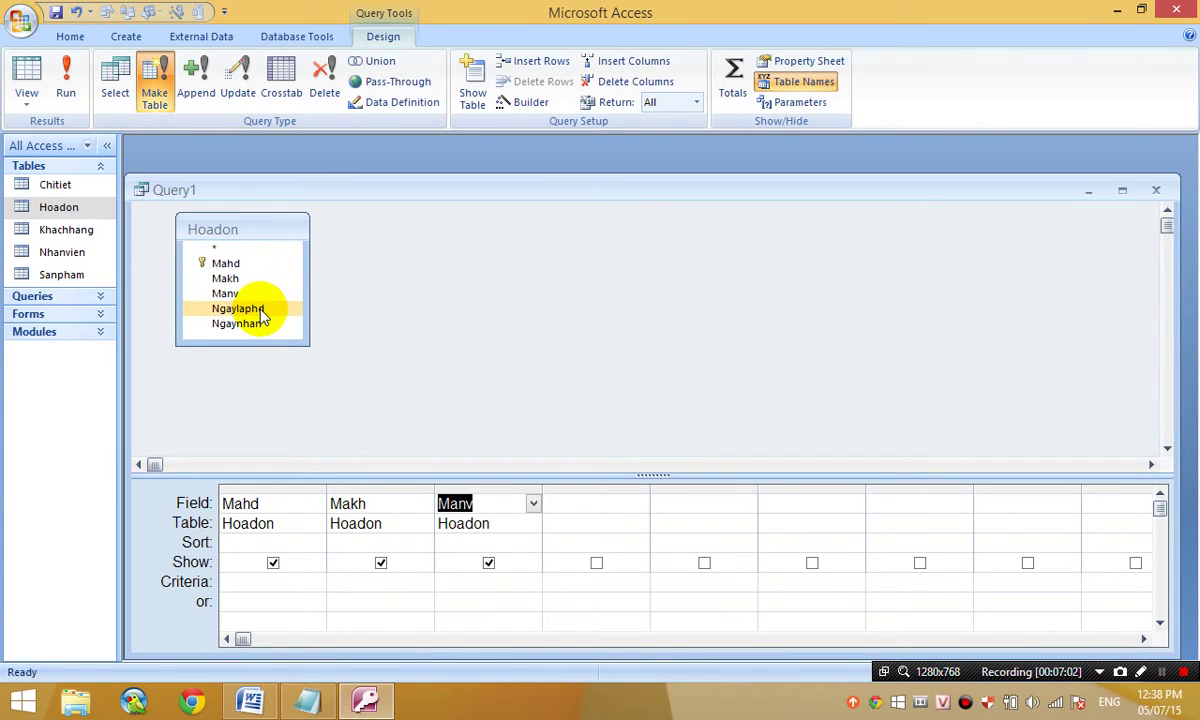
{"action": "double_click", "coordinate": [260, 309]}
{"action": "double_click", "coordinate": [268, 325]}
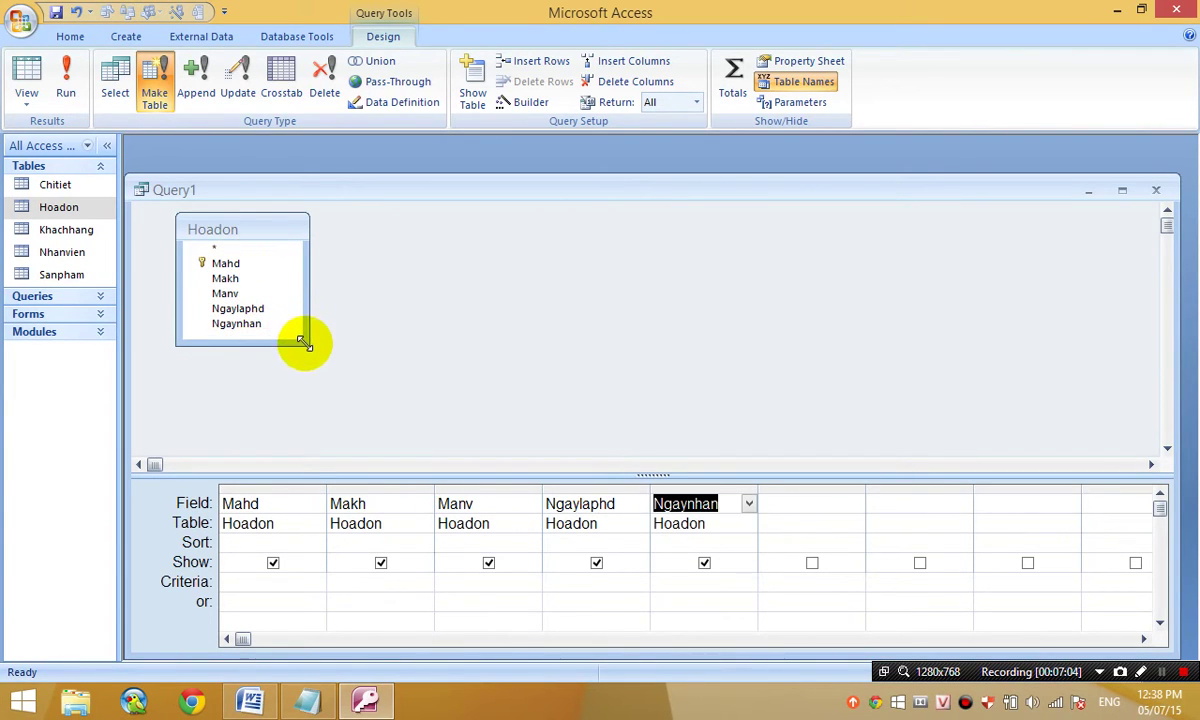
- Enlarge the Hoadon field list and preview the query's 13 records in Datasheet view
{"action": "left_click_drag", "start_coordinate": [308, 345], "coordinate": [360, 386]}
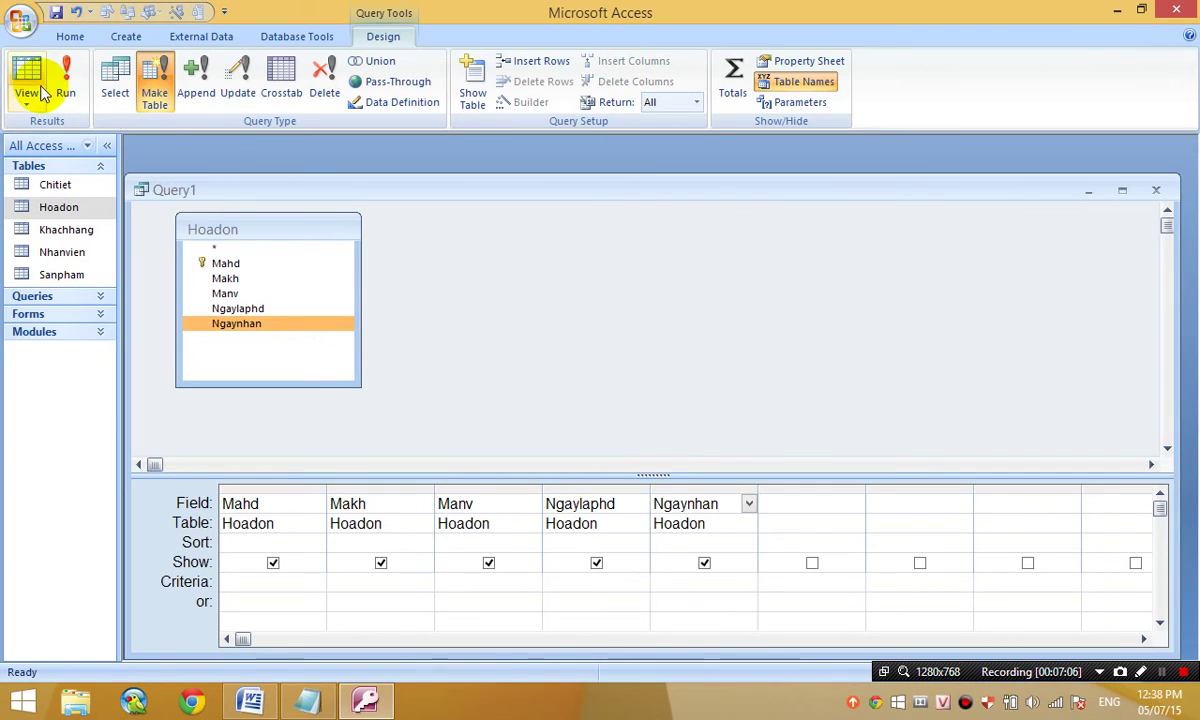
{"action": "left_click", "coordinate": [28, 90]}
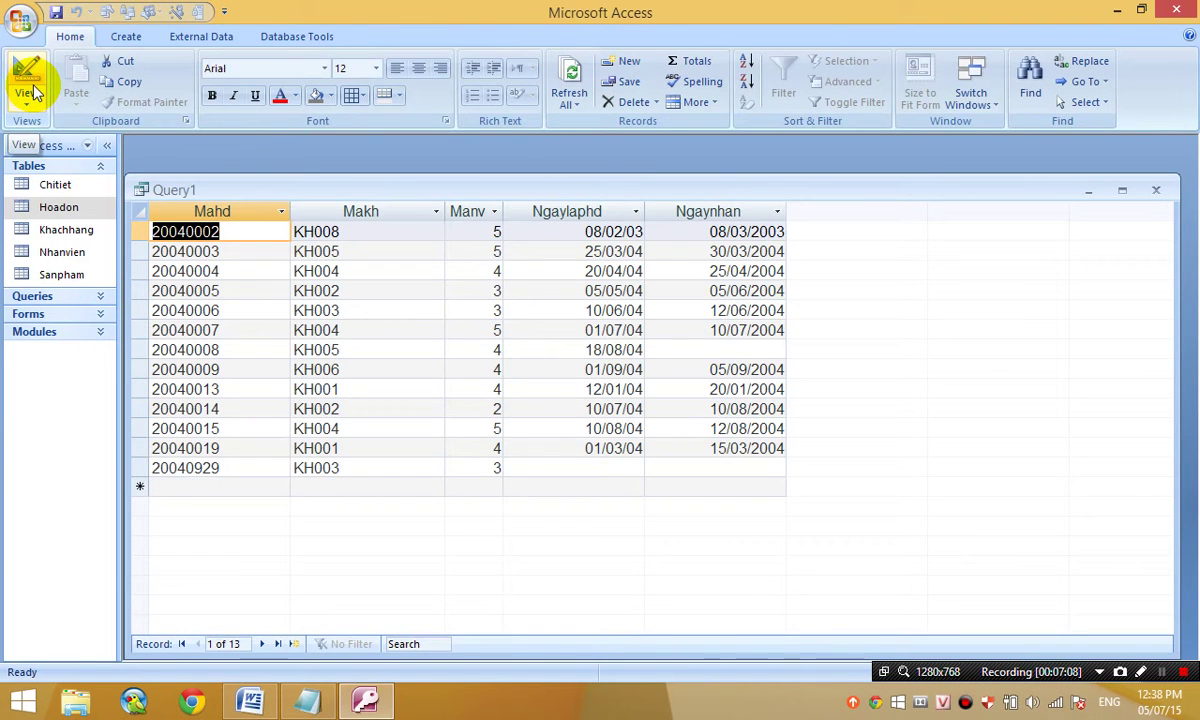
{"action": "left_click", "coordinate": [33, 88]}
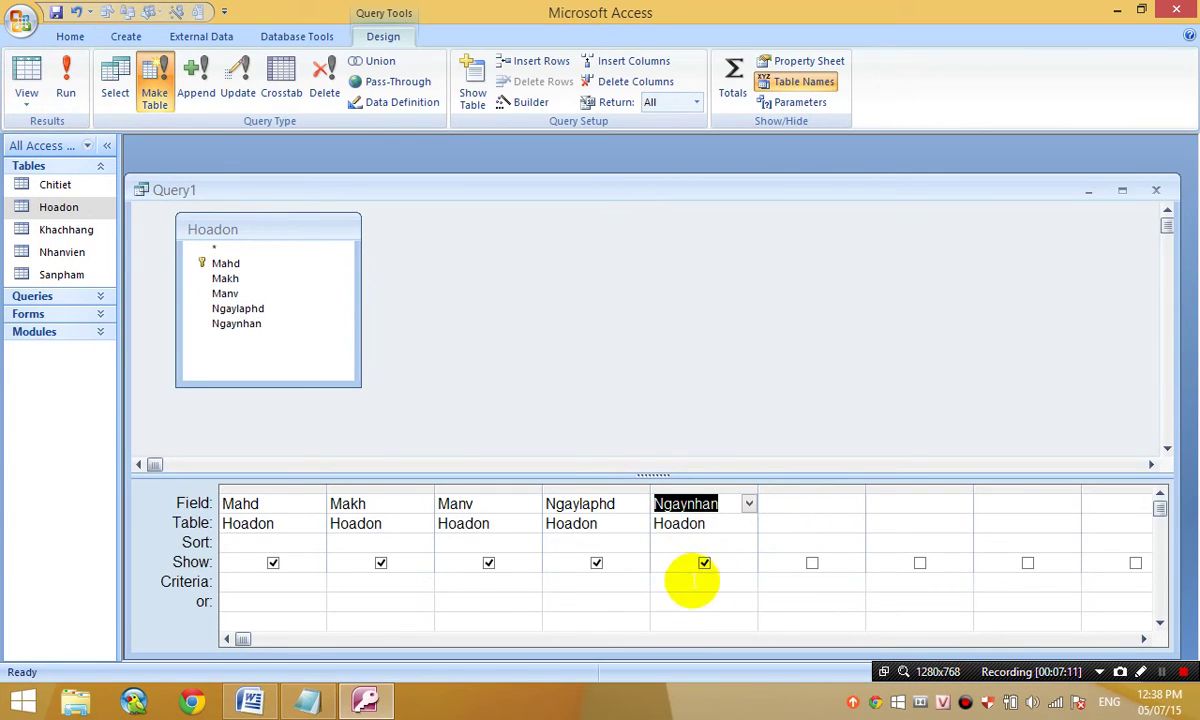
- Add a hidden Nam: Year([Ngaylaphd]) column with criterion 2003 and preview the single result
{"action": "left_click", "coordinate": [621, 584]}
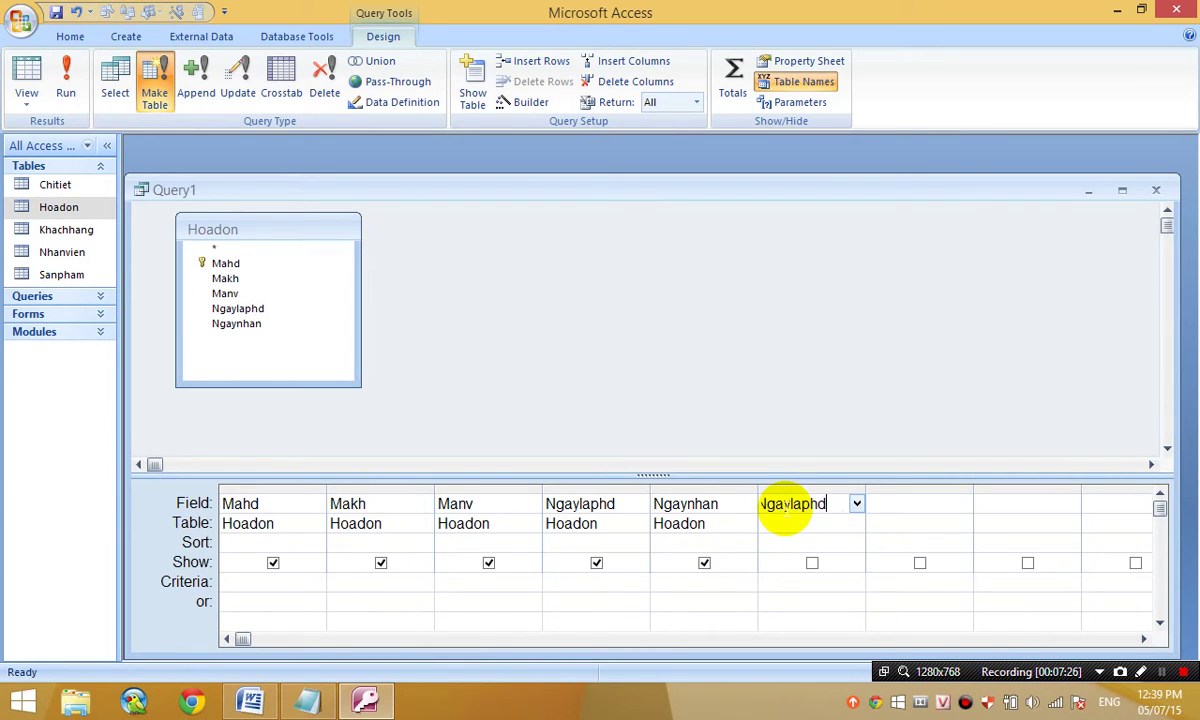
{"action": "left_click", "coordinate": [812, 563]}
{"action": "left_click", "coordinate": [811, 583]}
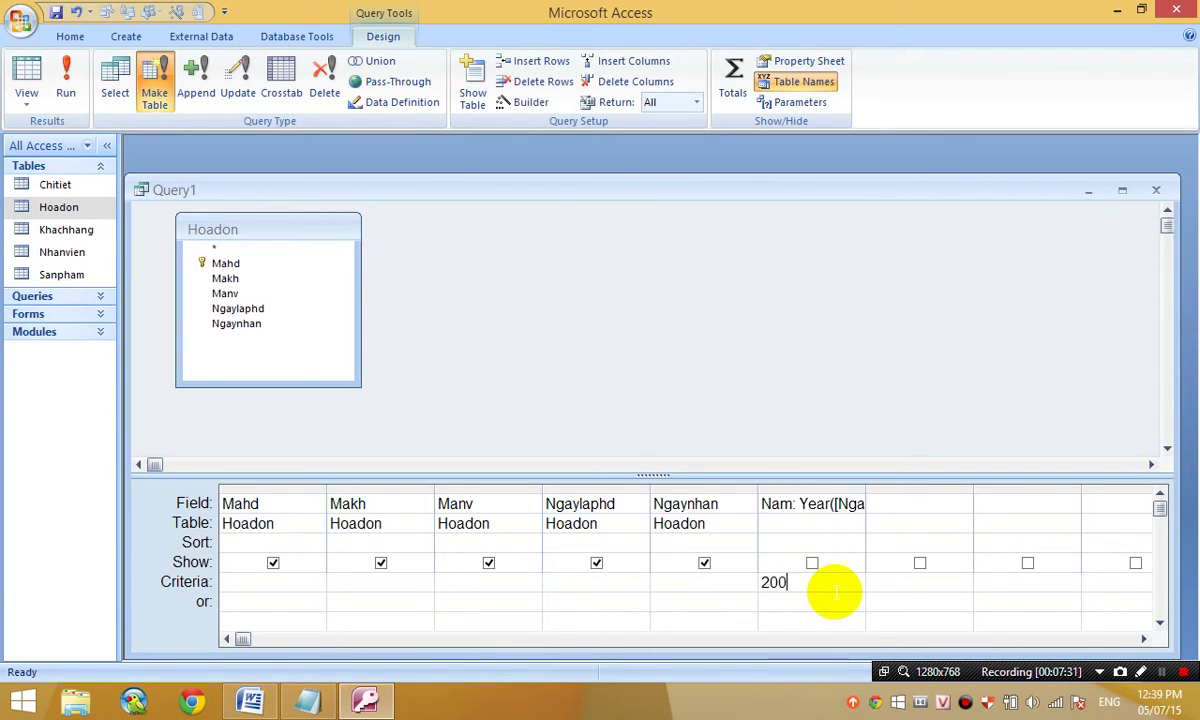
{"action": "left_click", "coordinate": [27, 76]}
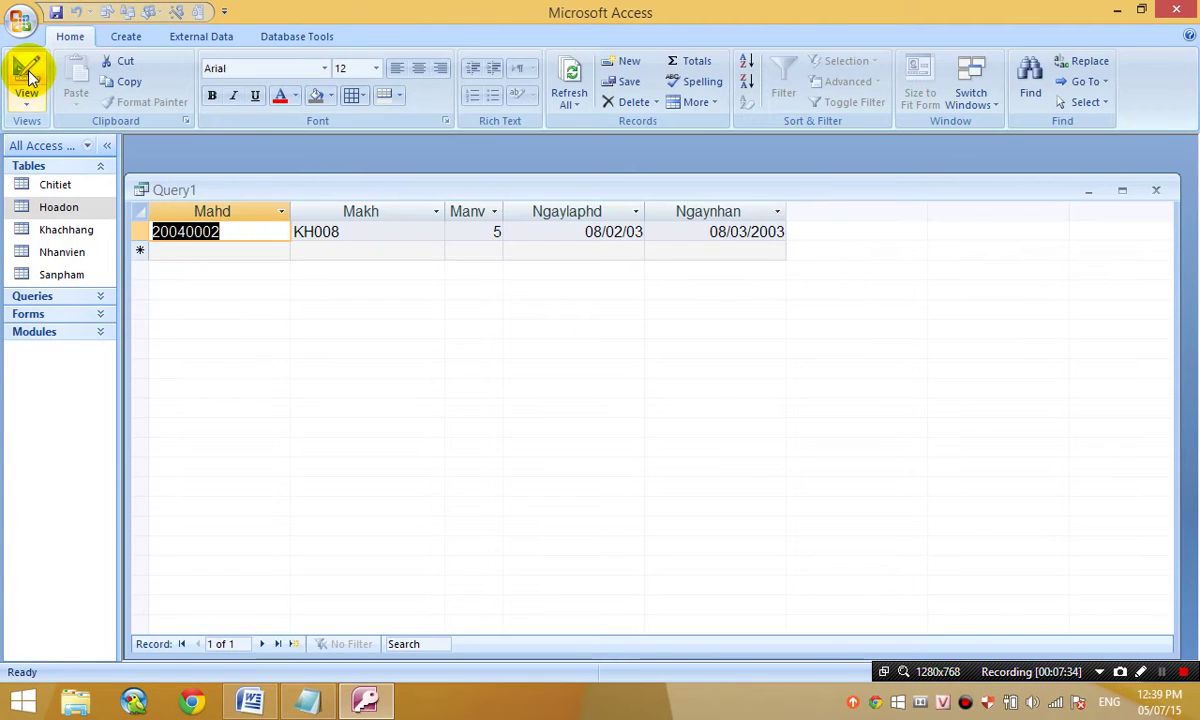
{"action": "left_click", "coordinate": [27, 76]}
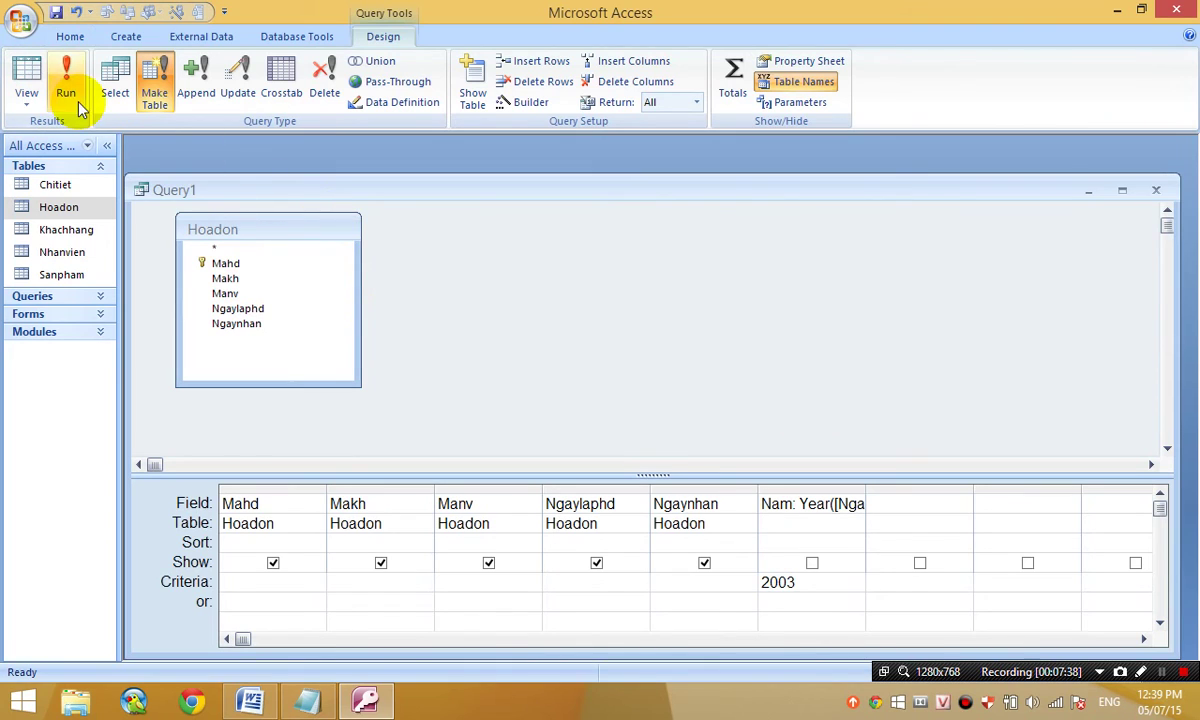
- Run the make-table query to create Nam2003 with one row, then open that table
{"action": "left_click", "coordinate": [70, 93]}
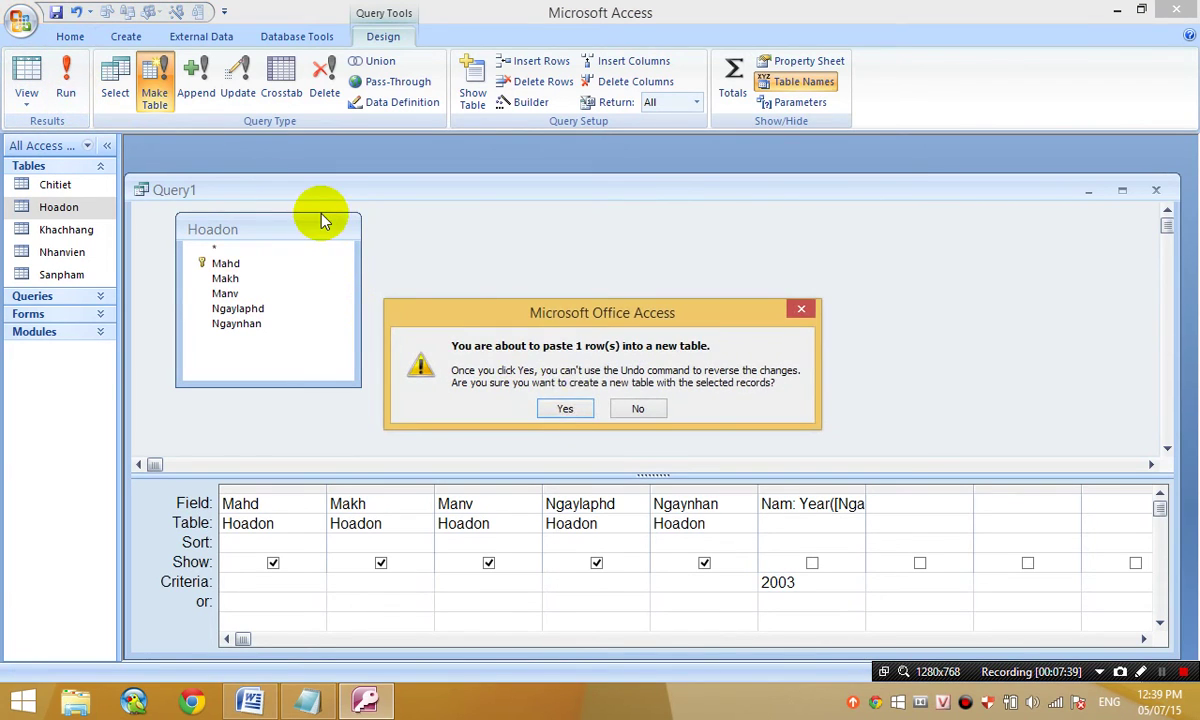
{"action": "left_click", "coordinate": [566, 409]}
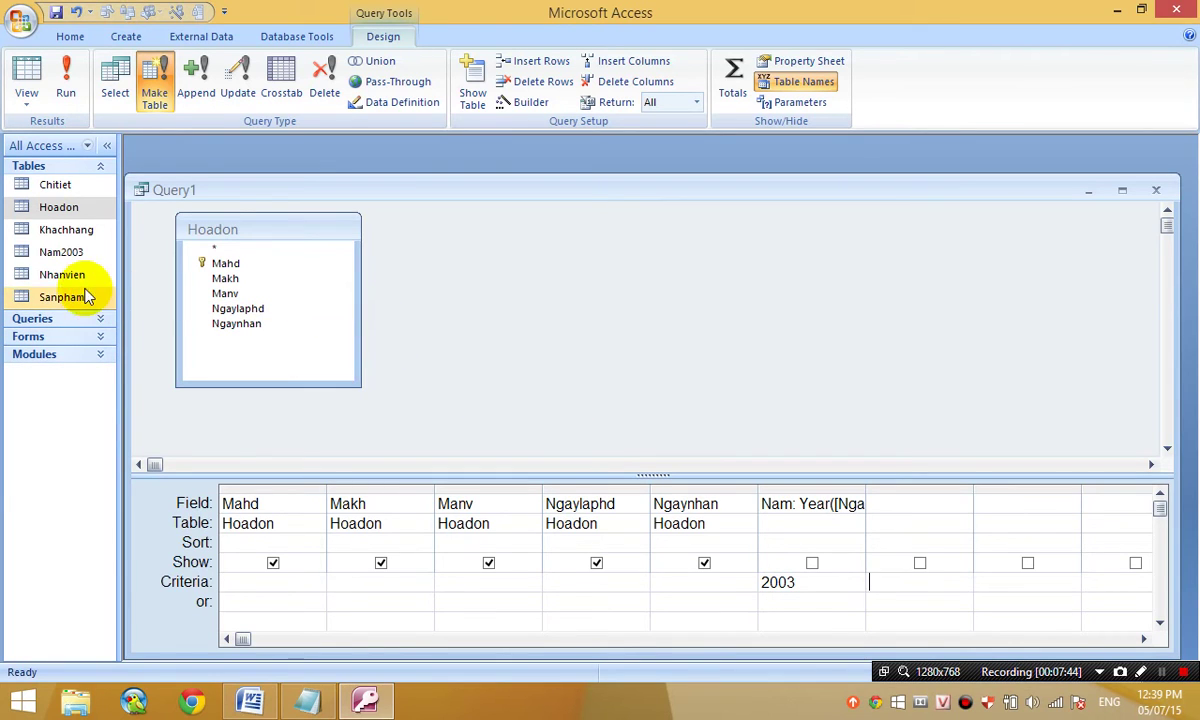
{"action": "double_click", "coordinate": [70, 254]}
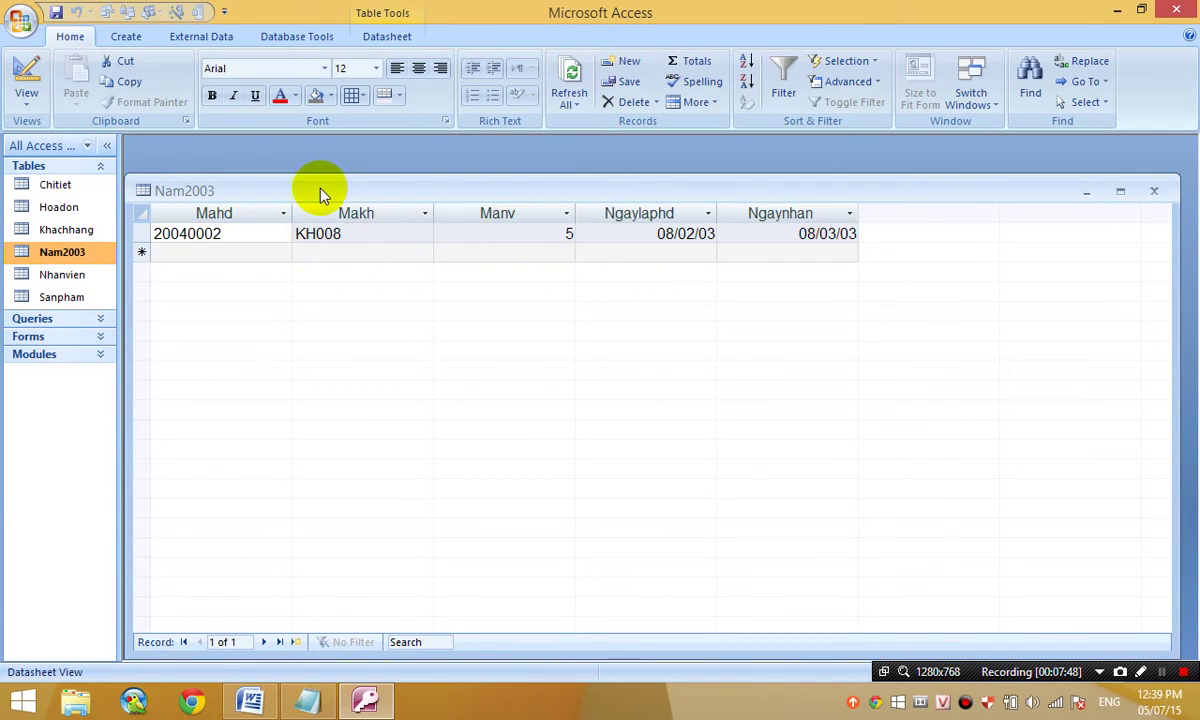
- Compare Nam2003 with Query1's results, close Nam2003, and return Query1 to Design view
{"action": "left_click_drag", "start_coordinate": [320, 192], "coordinate": [707, 269]}
{"action": "left_click", "coordinate": [255, 203]}
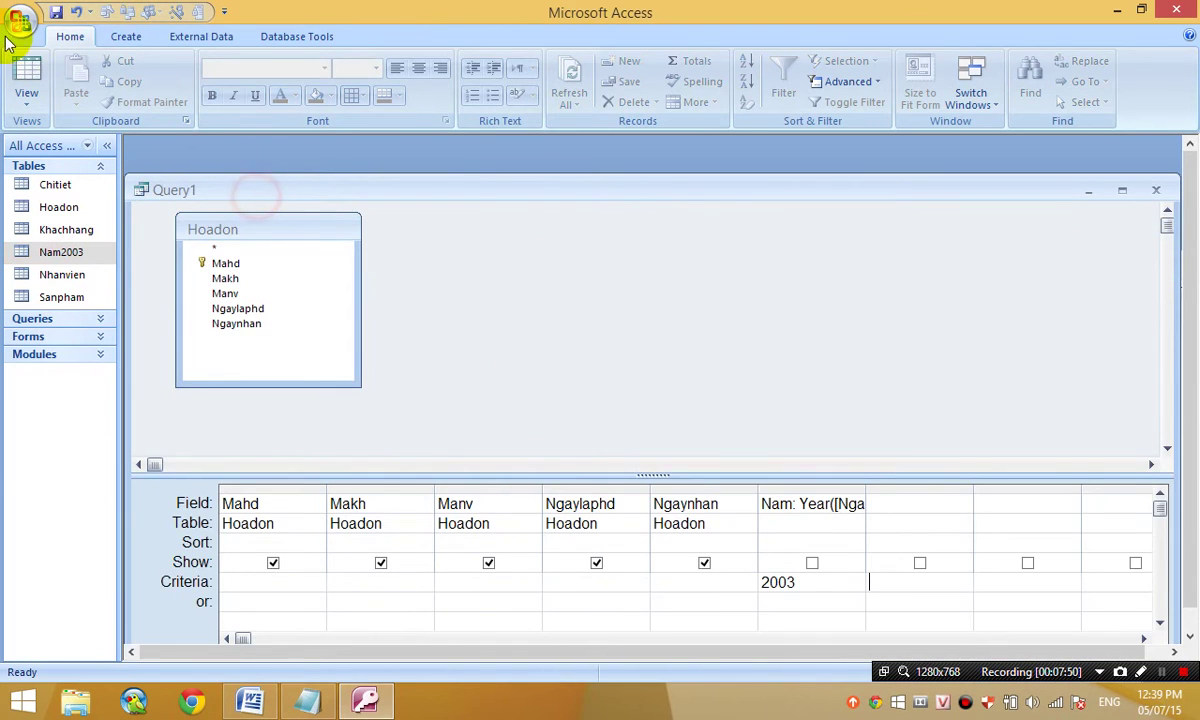
{"action": "left_click", "coordinate": [24, 72]}
{"action": "left_click_drag", "start_coordinate": [694, 185], "coordinate": [880, 404]}
{"action": "left_click_drag", "start_coordinate": [840, 279], "coordinate": [452, 227]}
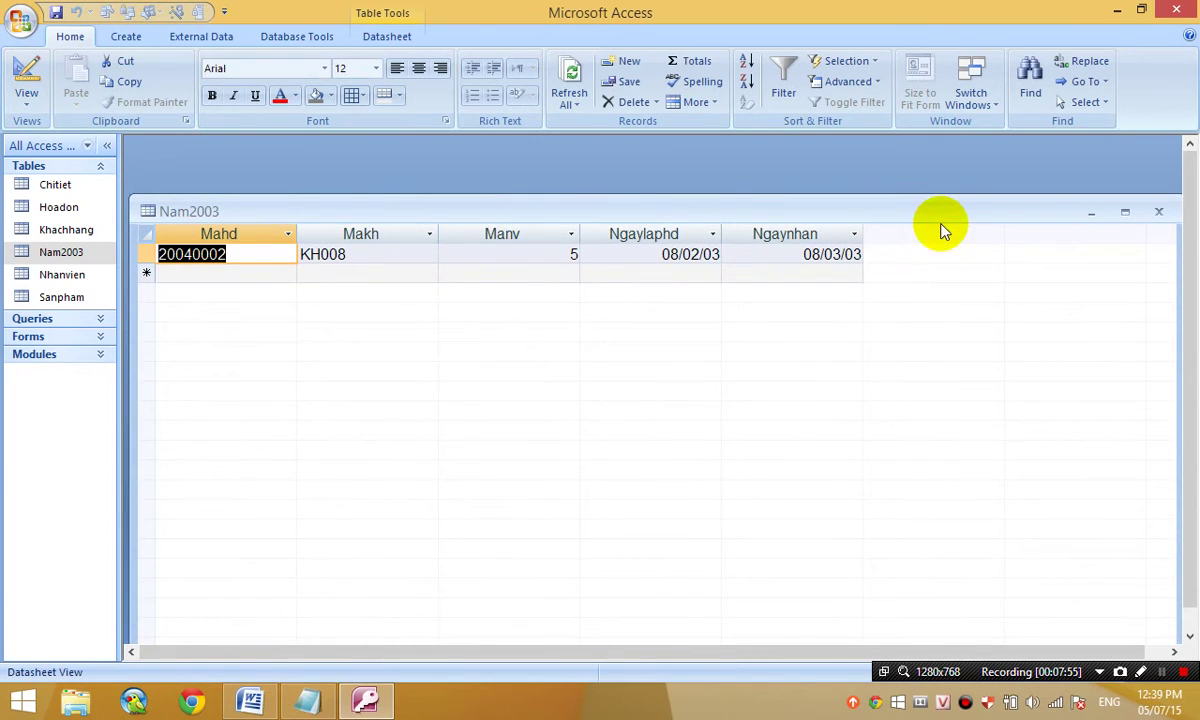
{"action": "left_click", "coordinate": [1159, 211]}
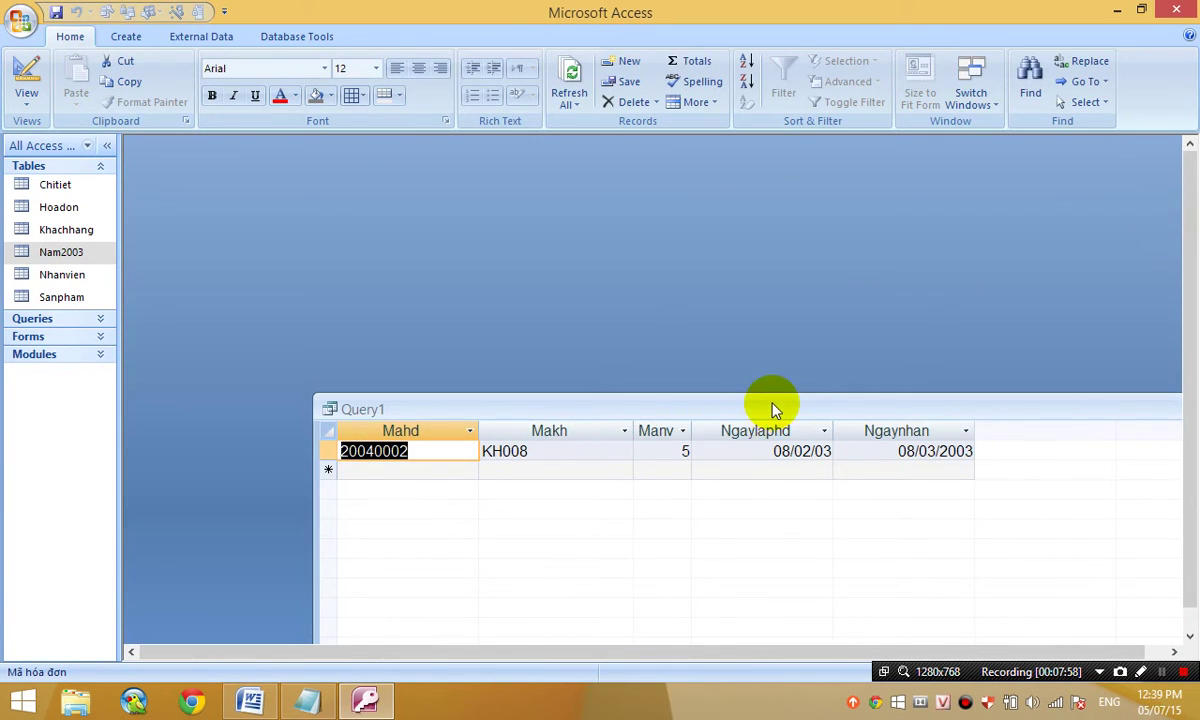
{"action": "left_click_drag", "start_coordinate": [775, 410], "coordinate": [616, 177]}
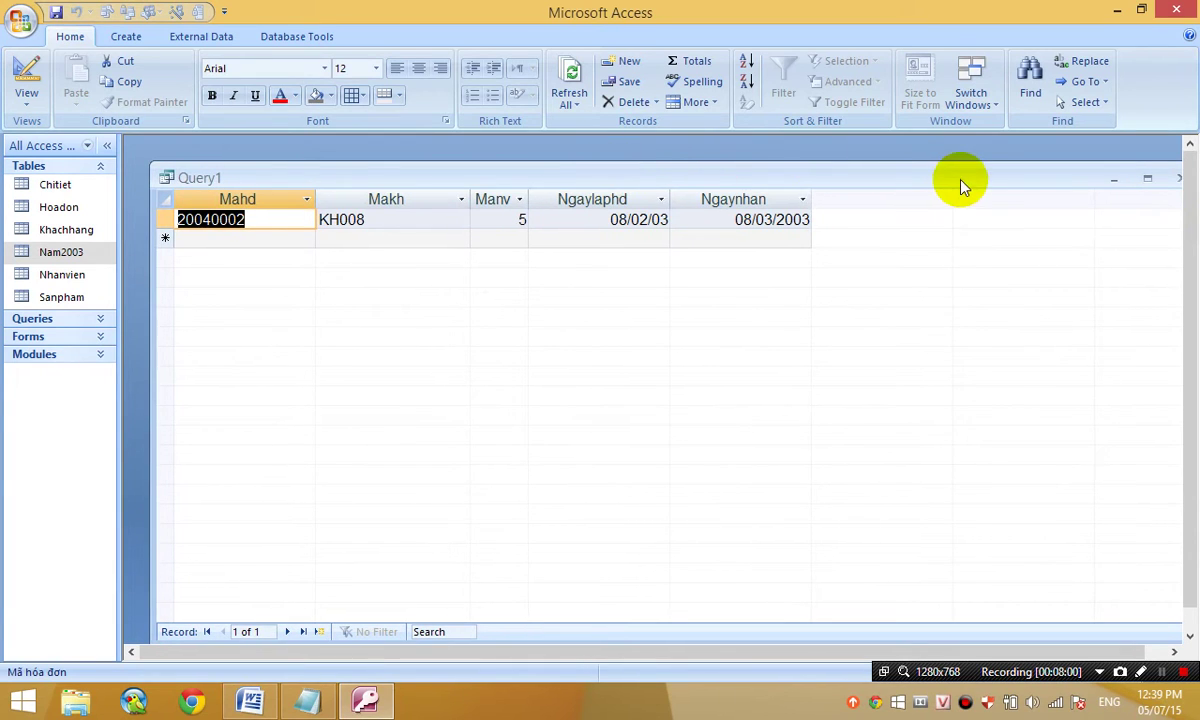
{"action": "left_click", "coordinate": [20, 78]}
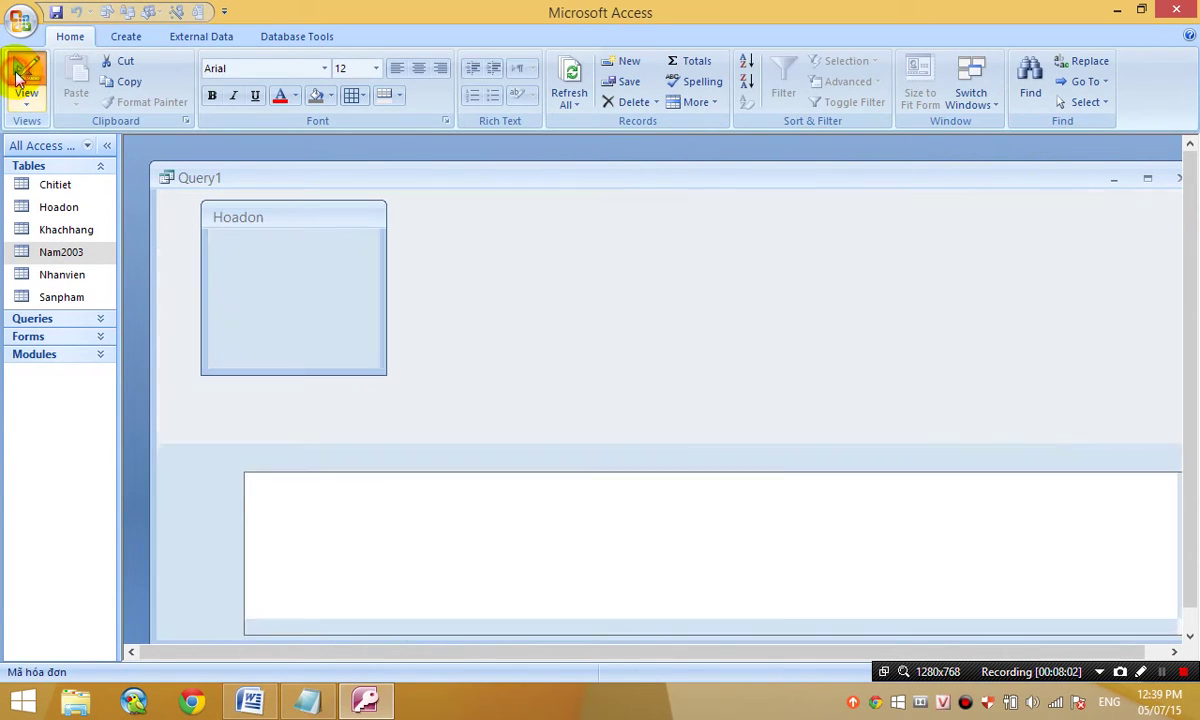
- Remove the Ngaynhan column from the make-table query and delete the old Nam2003 table
{"action": "left_click", "coordinate": [729, 474]}
{"action": "key", "text": "Delete"}
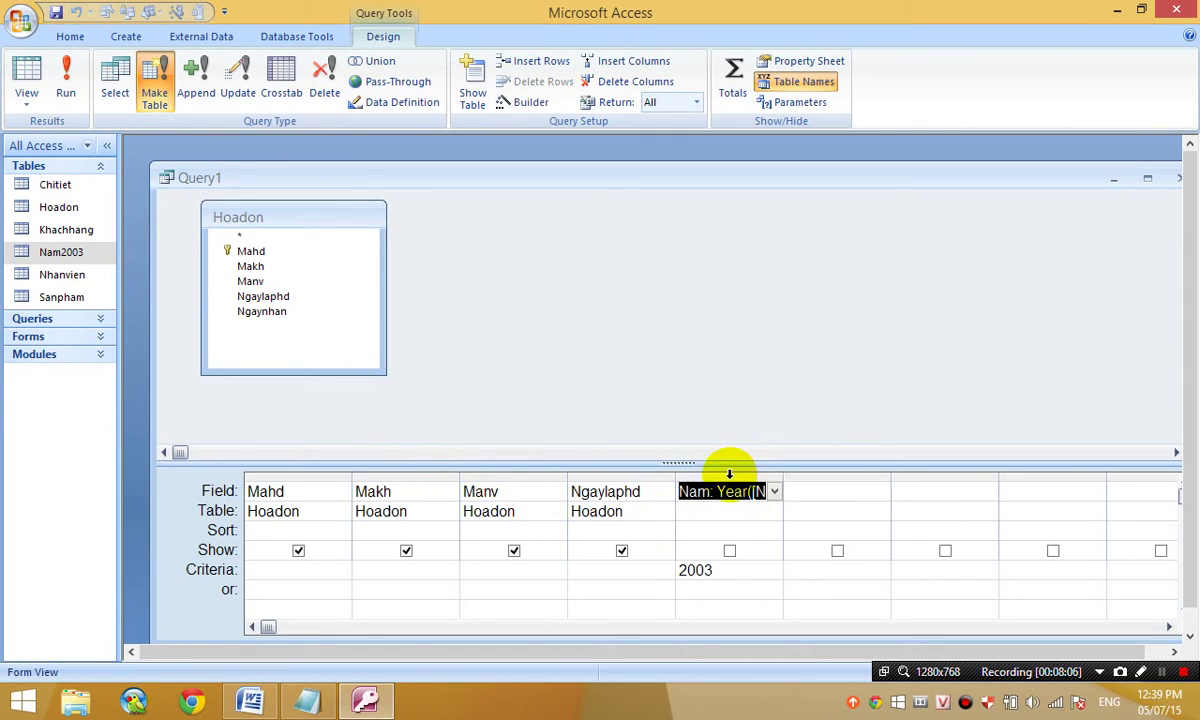
{"action": "left_click", "coordinate": [75, 255]}
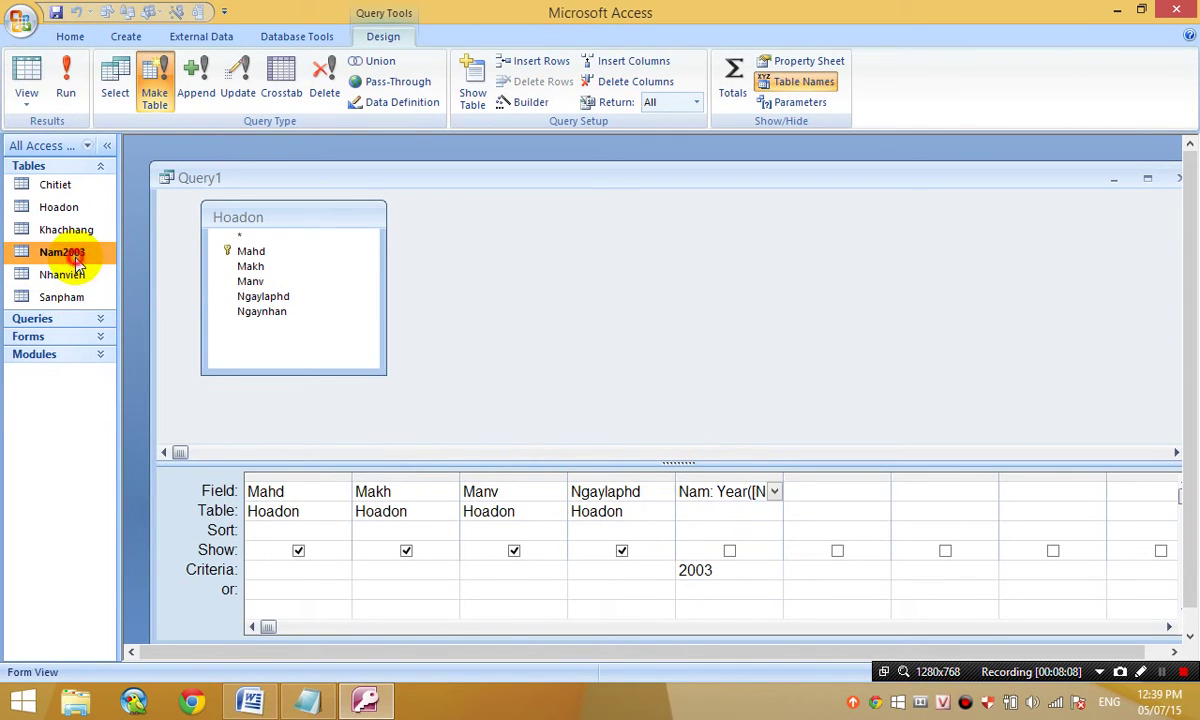
{"action": "key", "text": "Delete"}
{"action": "key", "text": "Return"}
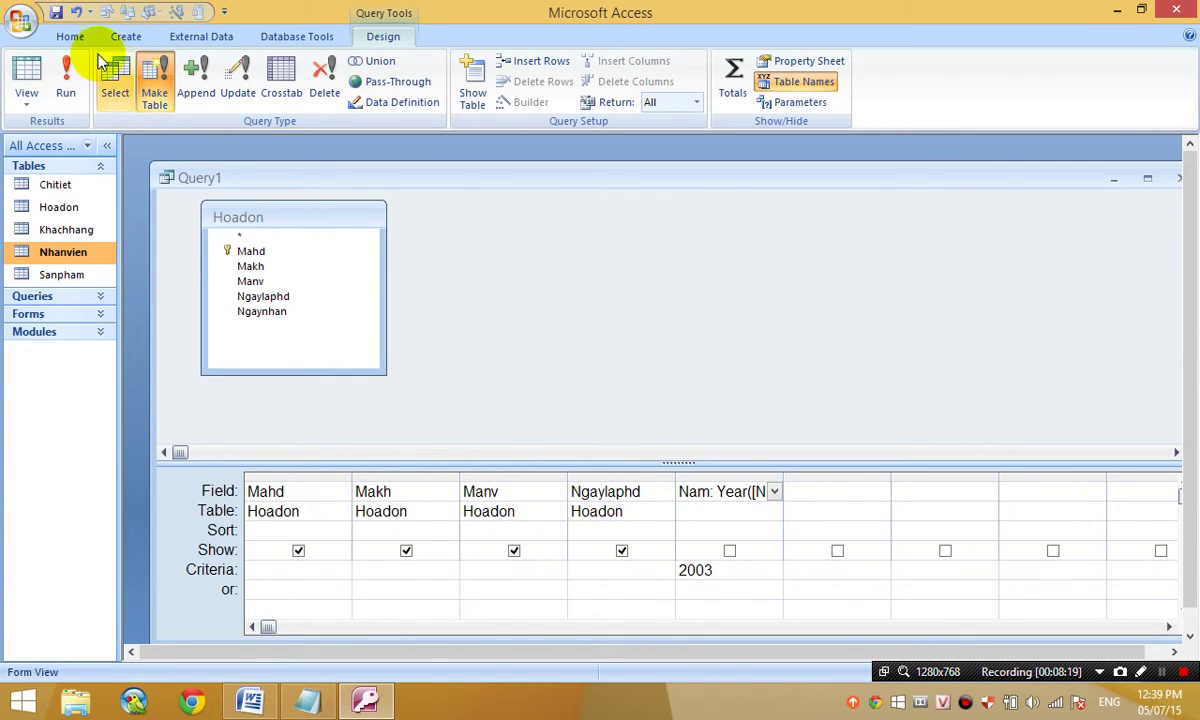
- Run the make-table query, then review the new four-field Nam2003 table with its 2003 invoice
{"action": "left_click", "coordinate": [68, 75]}
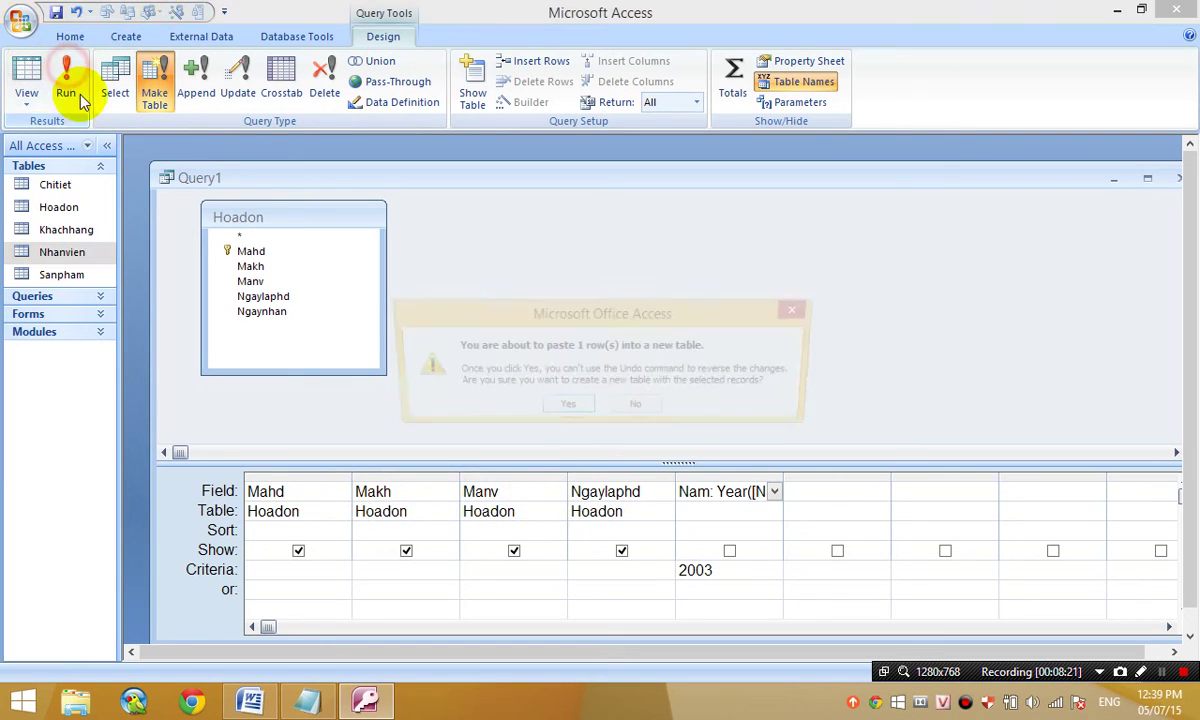
{"action": "left_click", "coordinate": [563, 410]}
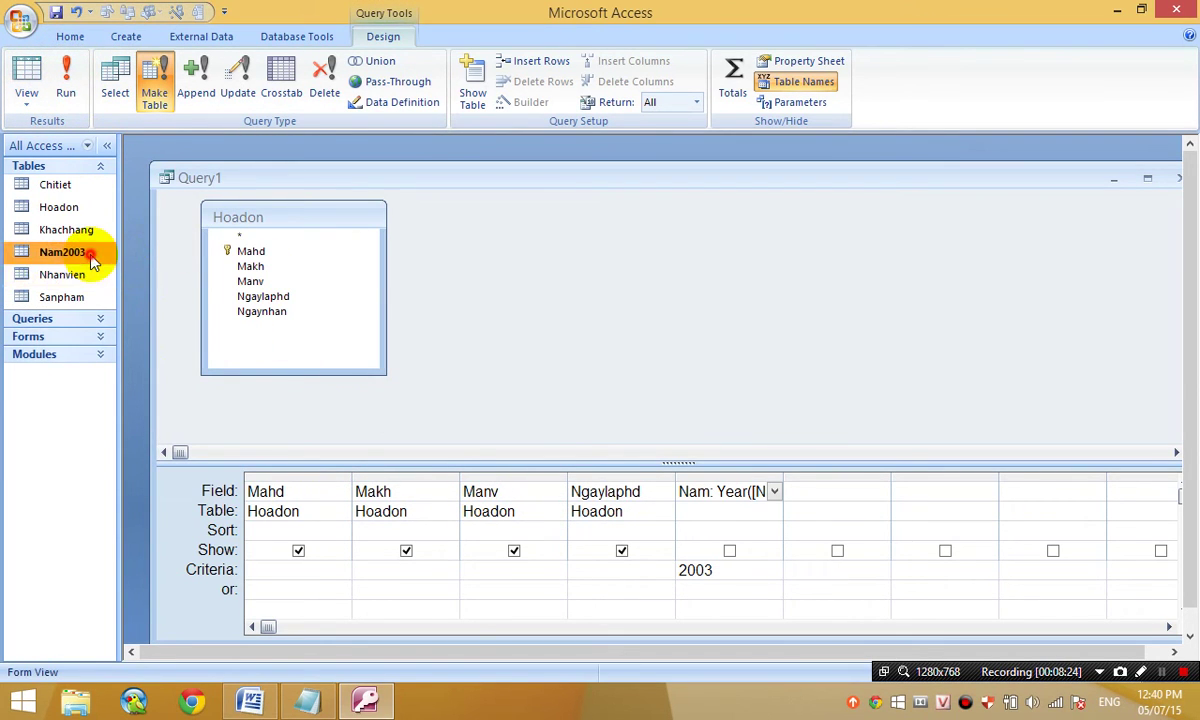
{"action": "double_click", "coordinate": [88, 256]}
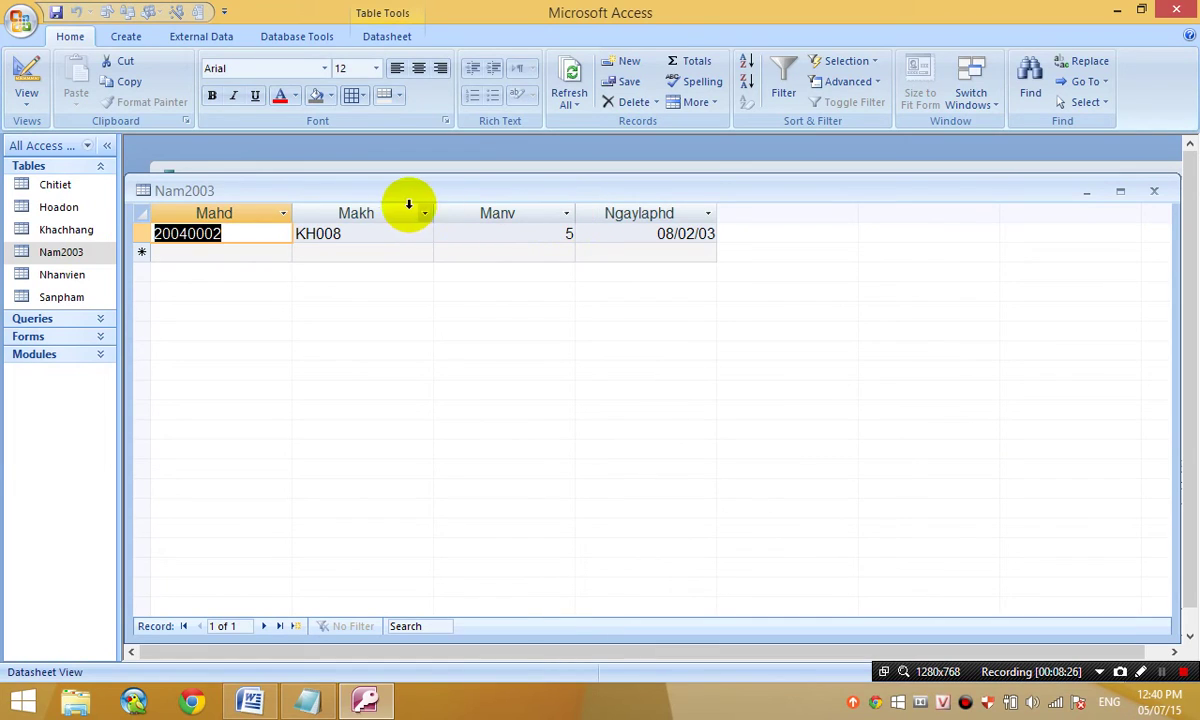
{"action": "left_click_drag", "start_coordinate": [237, 212], "coordinate": [650, 215]}
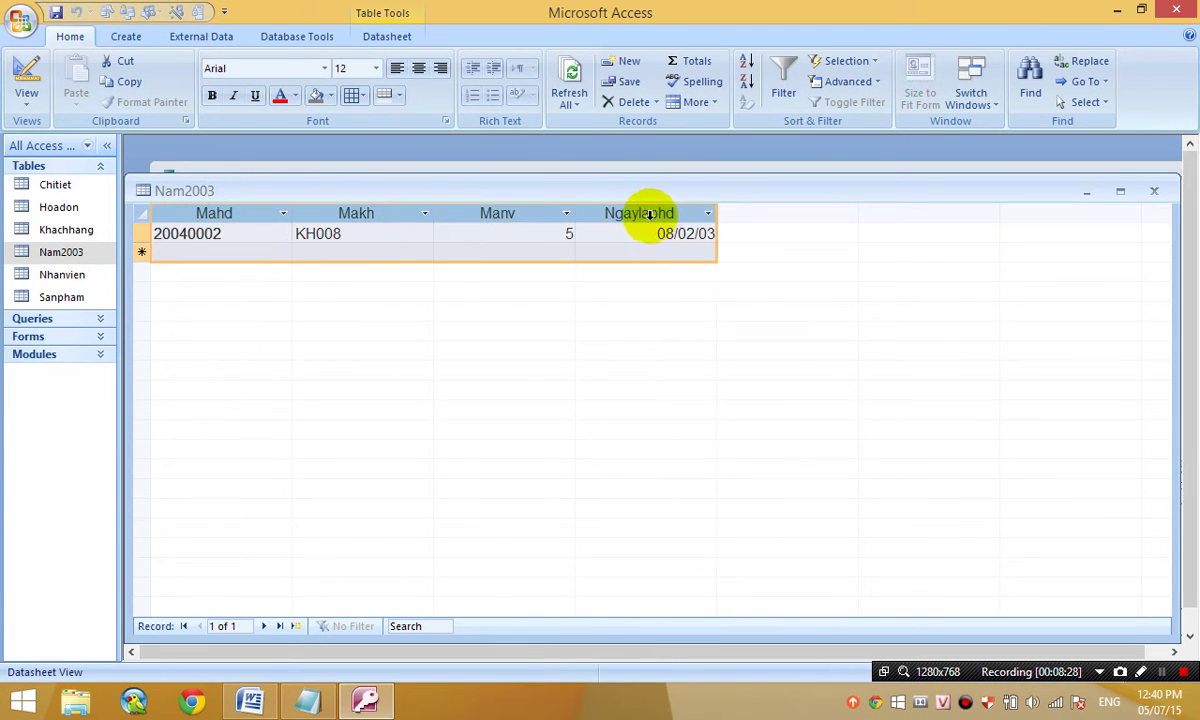
{"action": "left_click", "coordinate": [1154, 190]}
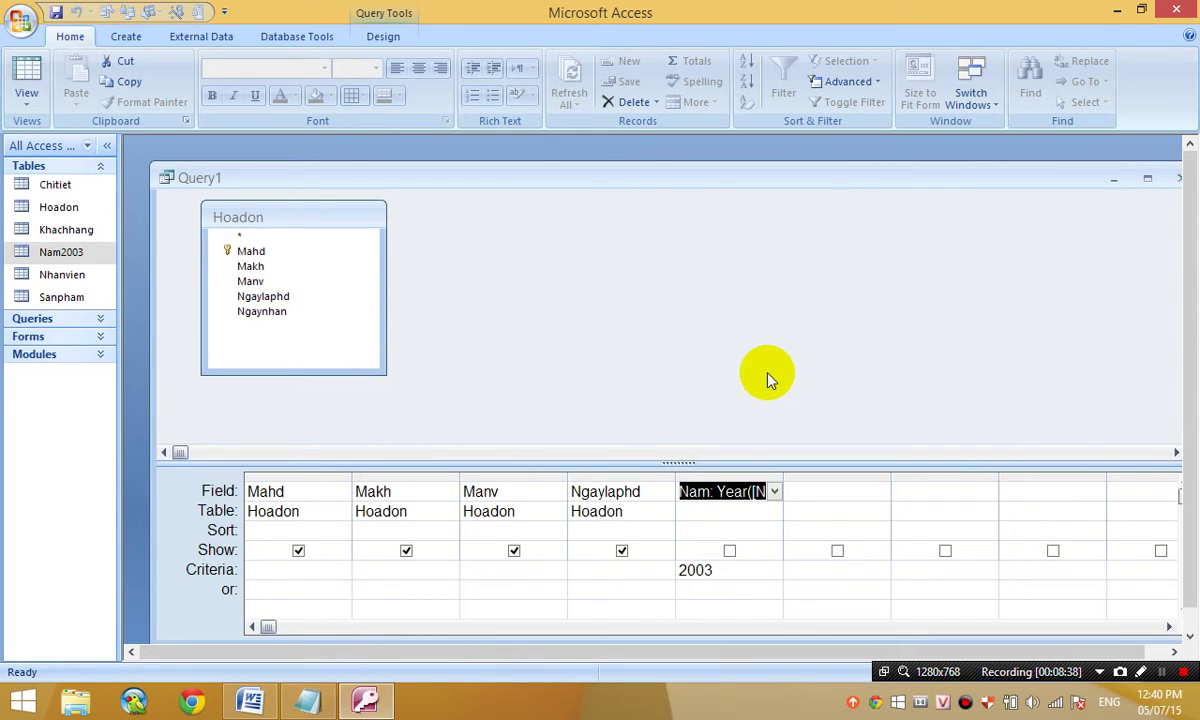
- Close the Query1 design, answer its save prompt, and check the Notepad task list
{"action": "left_click_drag", "start_coordinate": [1055, 182], "coordinate": [912, 190]}
{"action": "left_click", "coordinate": [1040, 185]}
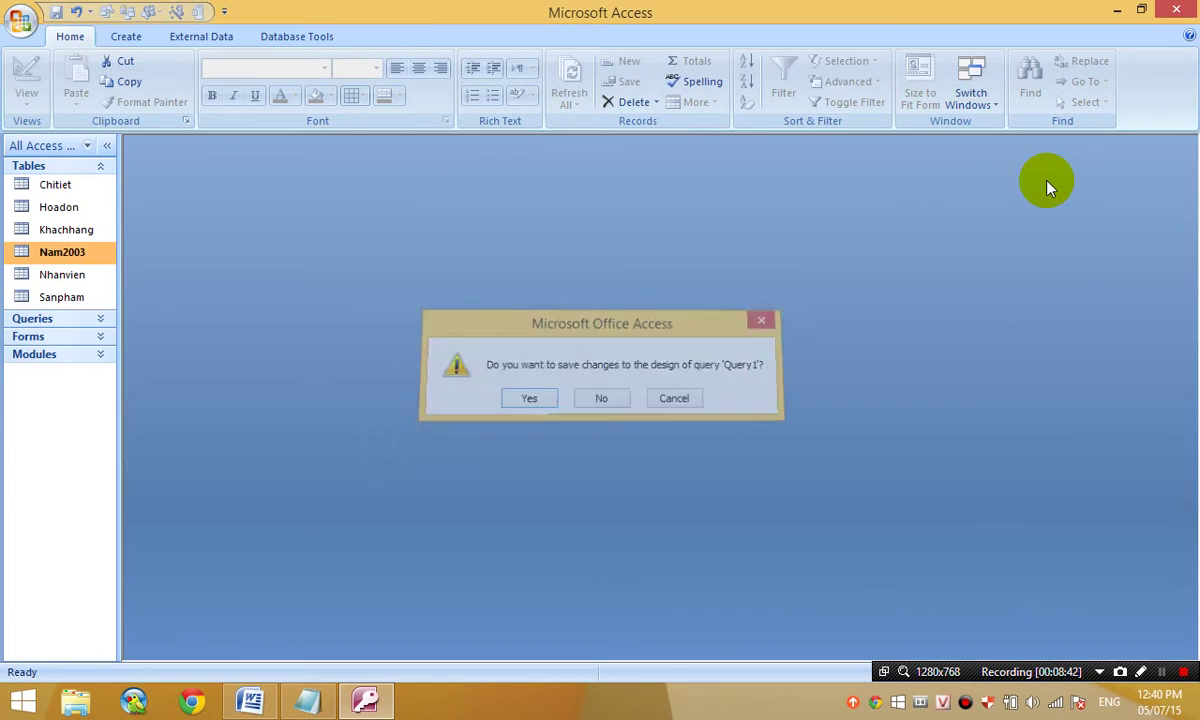
{"action": "left_click", "coordinate": [601, 398]}
{"action": "left_click", "coordinate": [300, 703]}
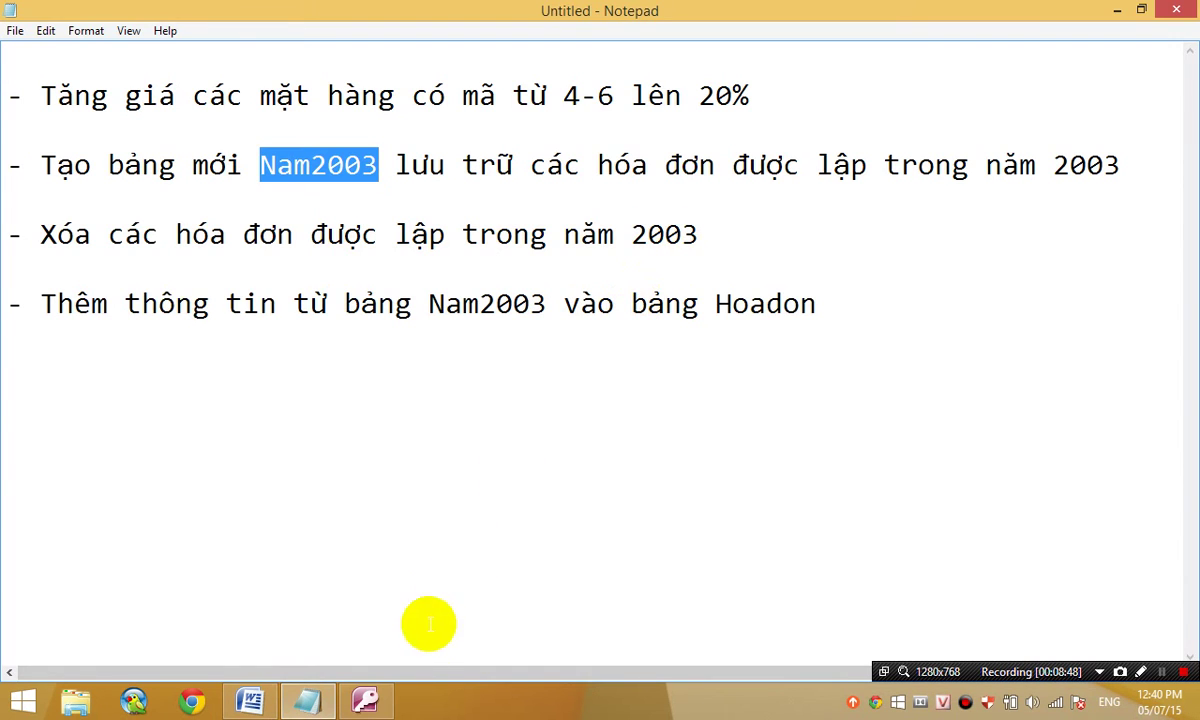
{"action": "left_click", "coordinate": [365, 700]}
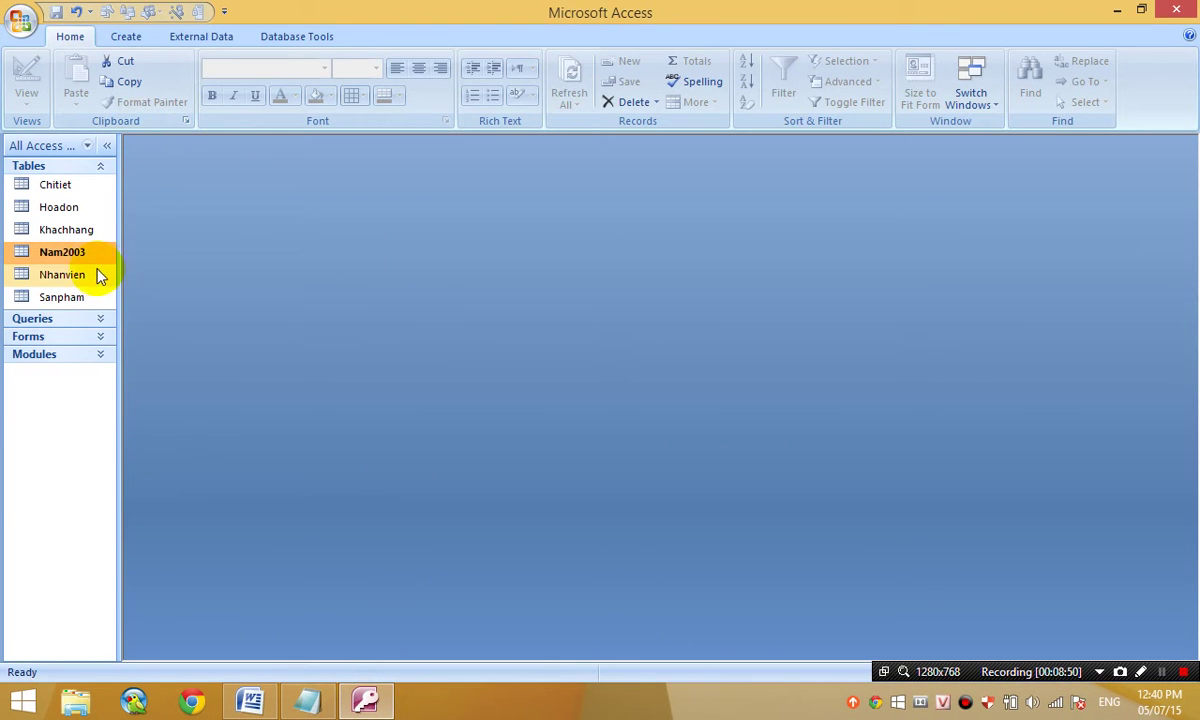
{"action": "left_click", "coordinate": [82, 211]}
{"action": "double_click", "coordinate": [82, 211]}
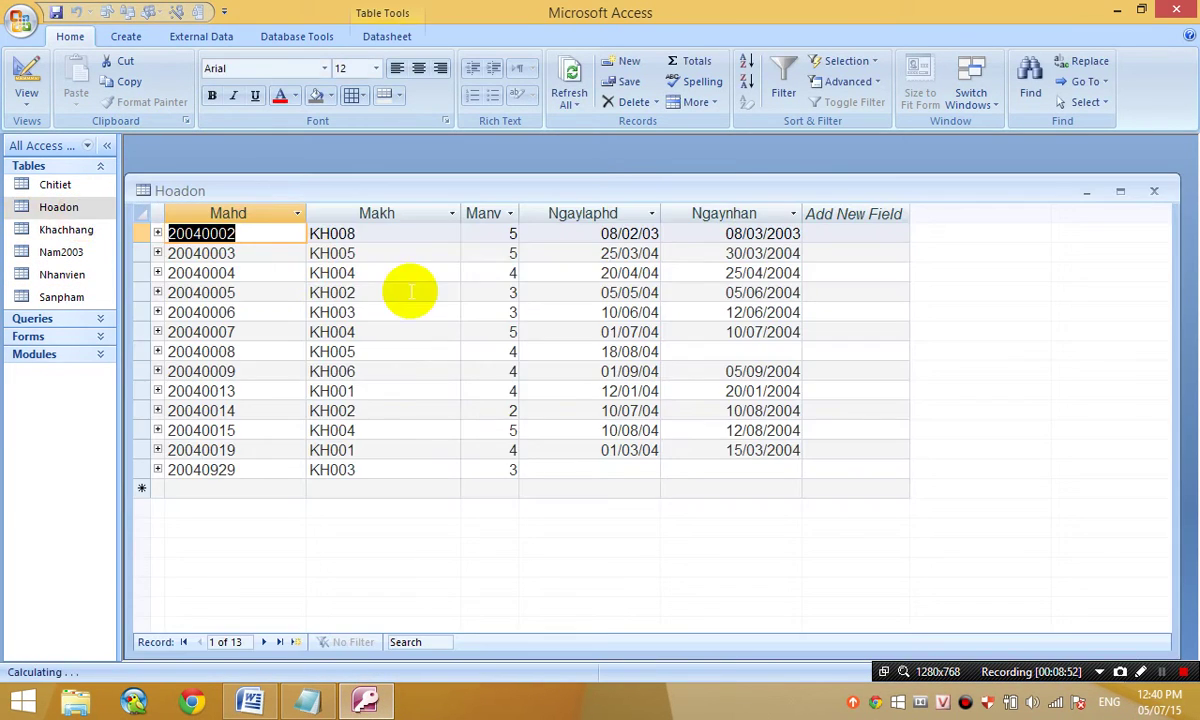
{"action": "left_click", "coordinate": [587, 231]}
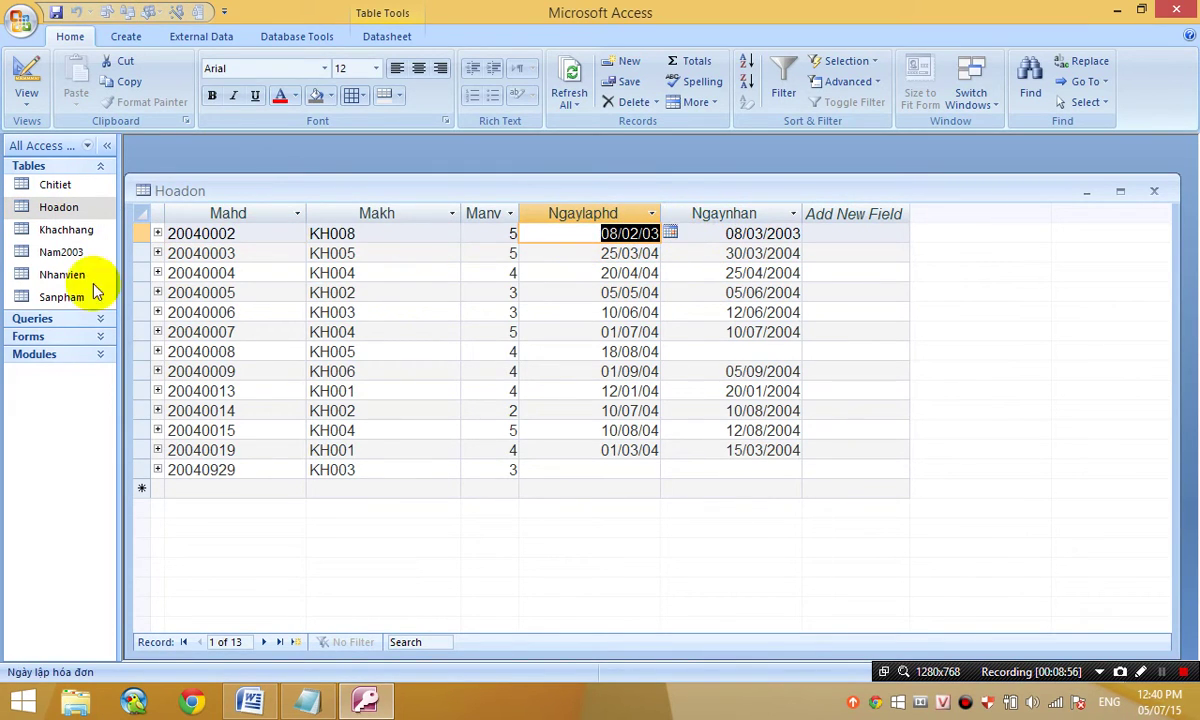
{"action": "left_click_drag", "start_coordinate": [143, 253], "coordinate": [158, 447]}
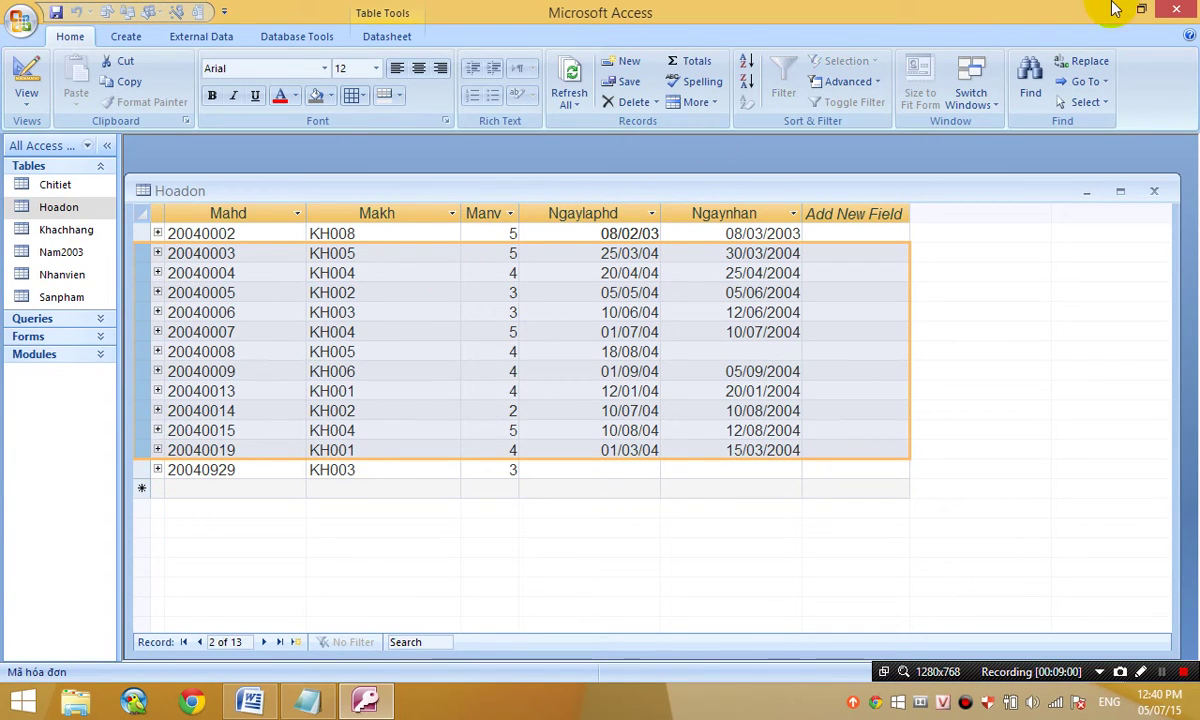
{"action": "left_click", "coordinate": [1155, 190]}
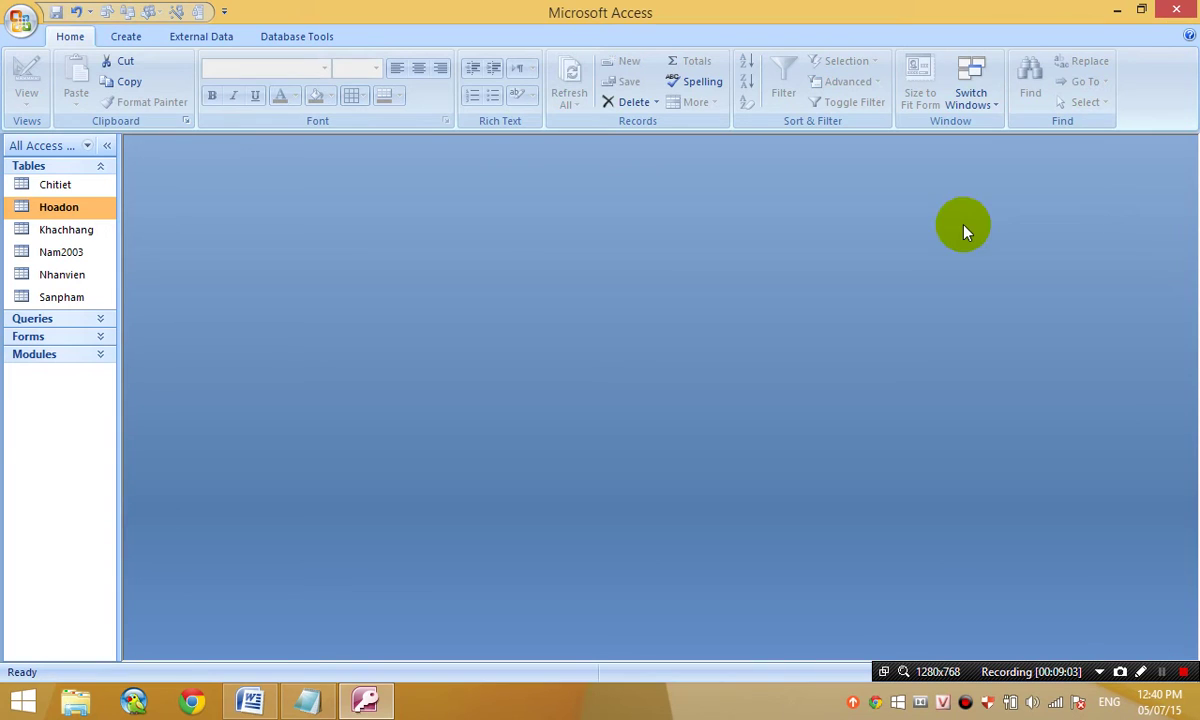
{"action": "left_click", "coordinate": [133, 42]}
- Create a new query design on the Hoadon table and make it a delete query
{"action": "left_click", "coordinate": [718, 68]}
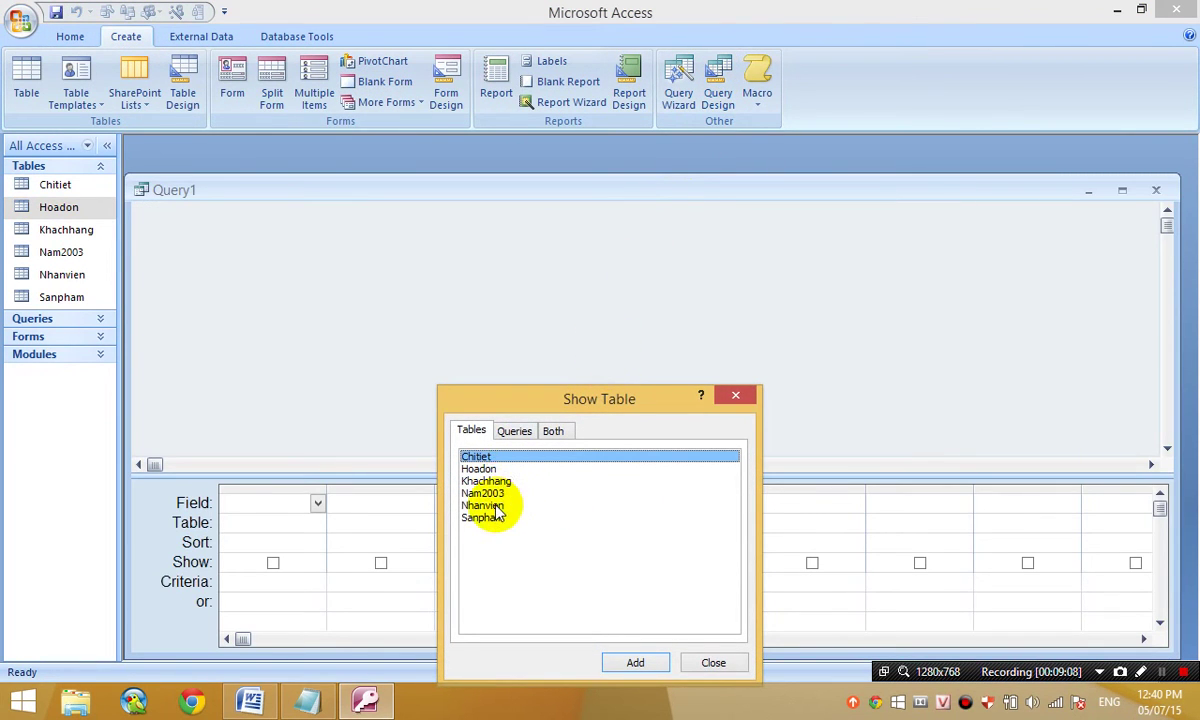
{"action": "left_click", "coordinate": [497, 469]}
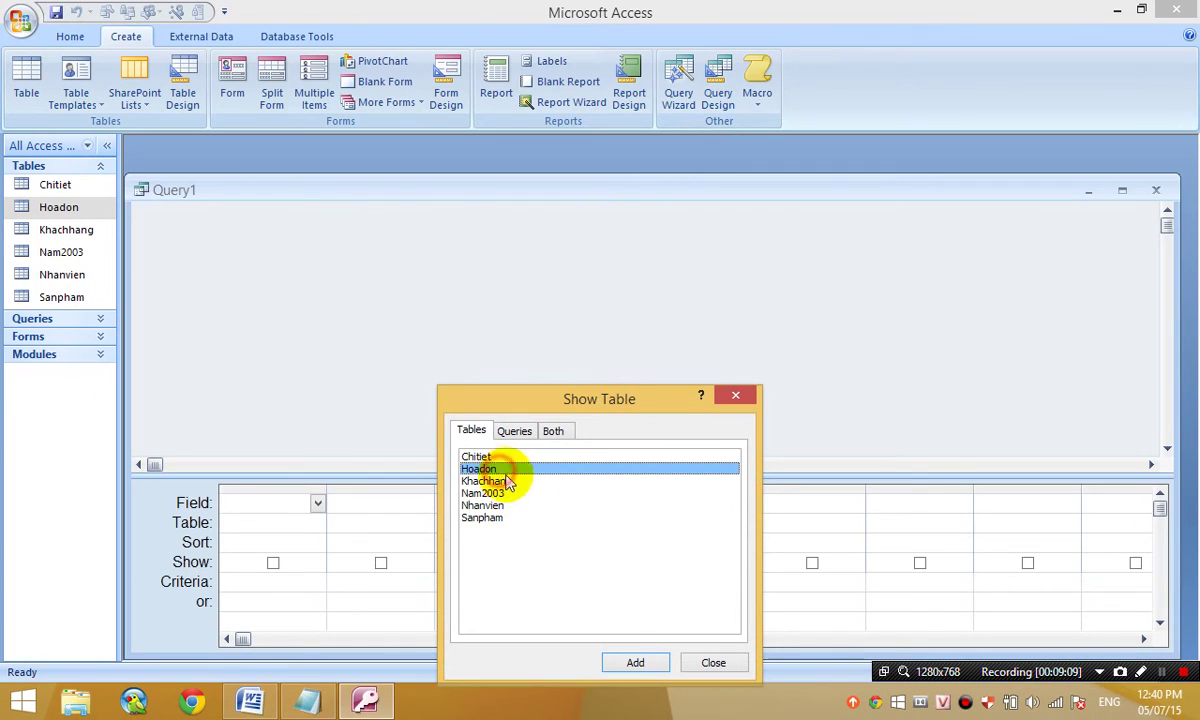
{"action": "left_click", "coordinate": [632, 663]}
{"action": "left_click", "coordinate": [711, 664]}
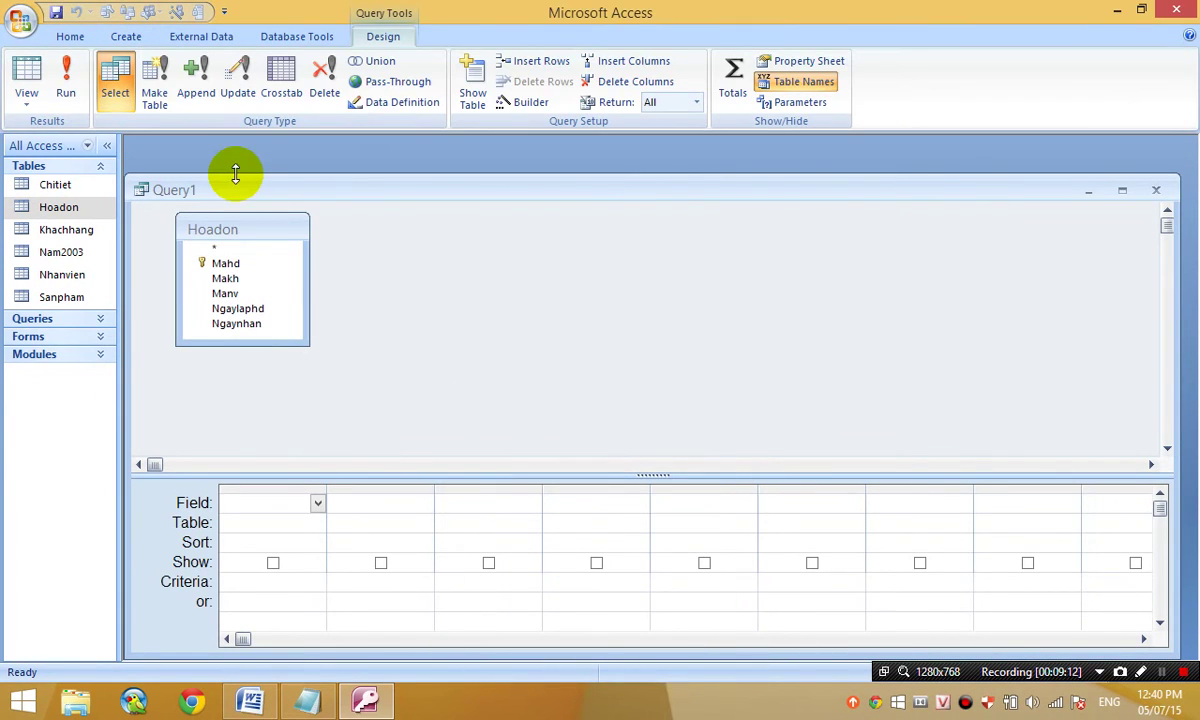
{"action": "left_click", "coordinate": [321, 108]}
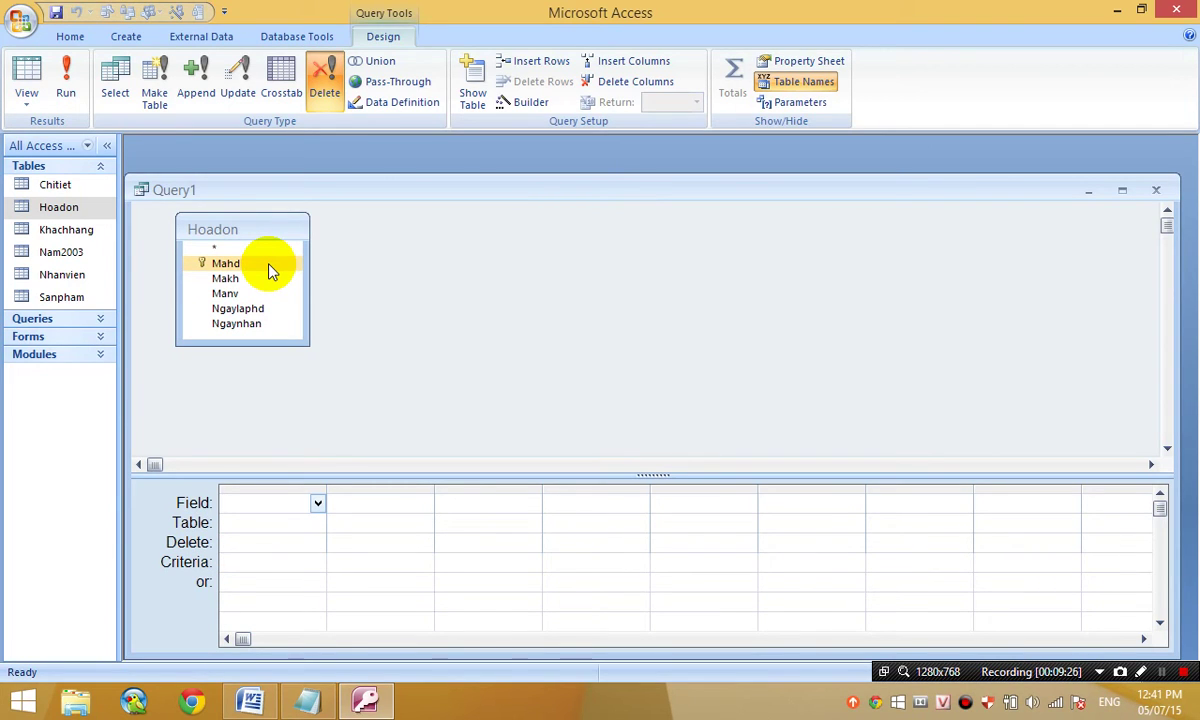
- Add a column with the expression Nam: Year([Ngaylaphd]) and widen it to show the expression
{"action": "double_click", "coordinate": [252, 312]}
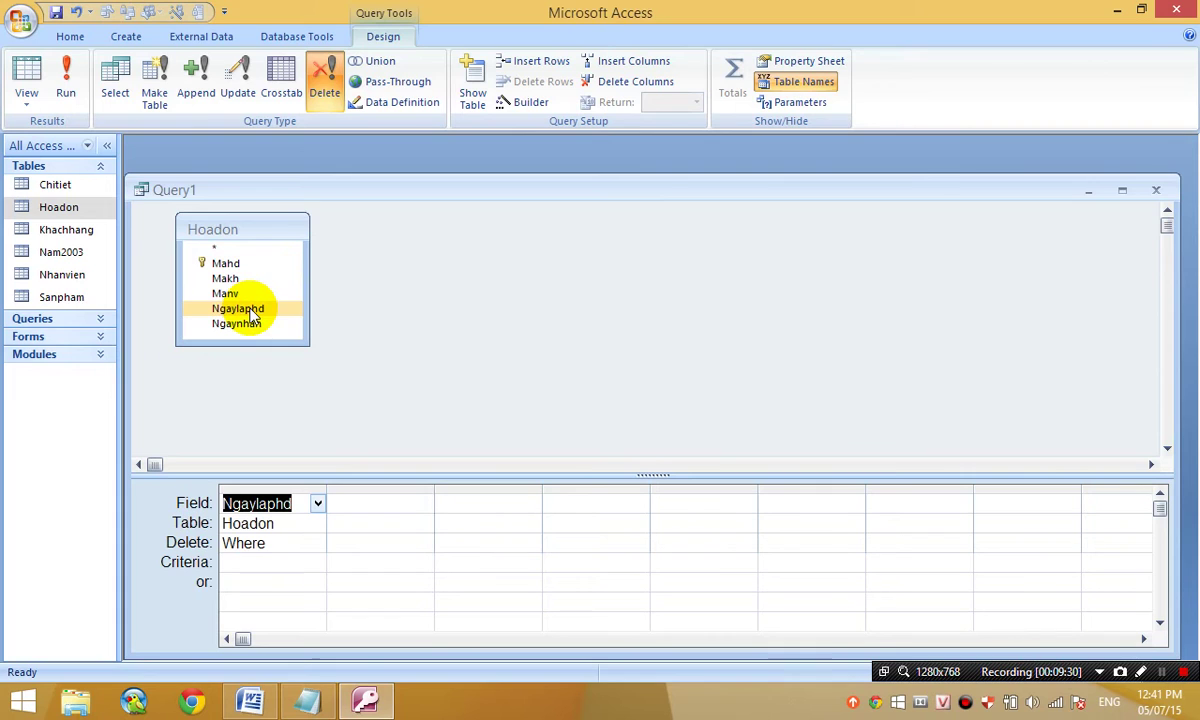
{"action": "left_click", "coordinate": [271, 560]}
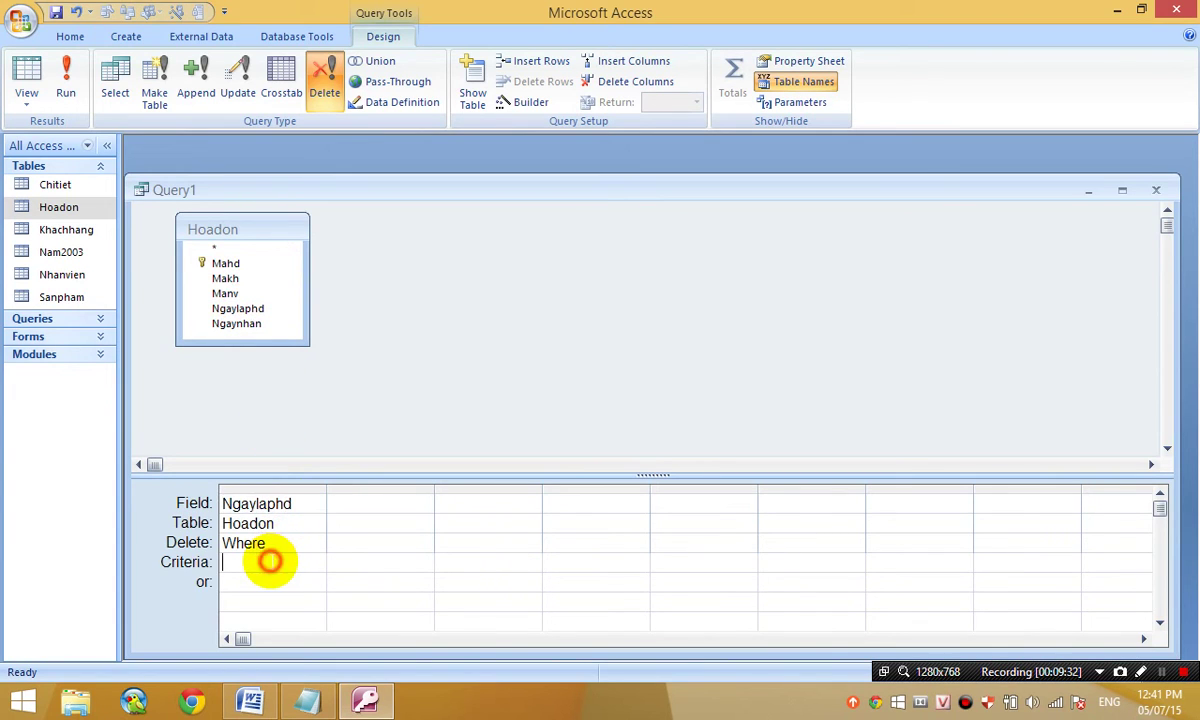
{"action": "left_click", "coordinate": [226, 503]}
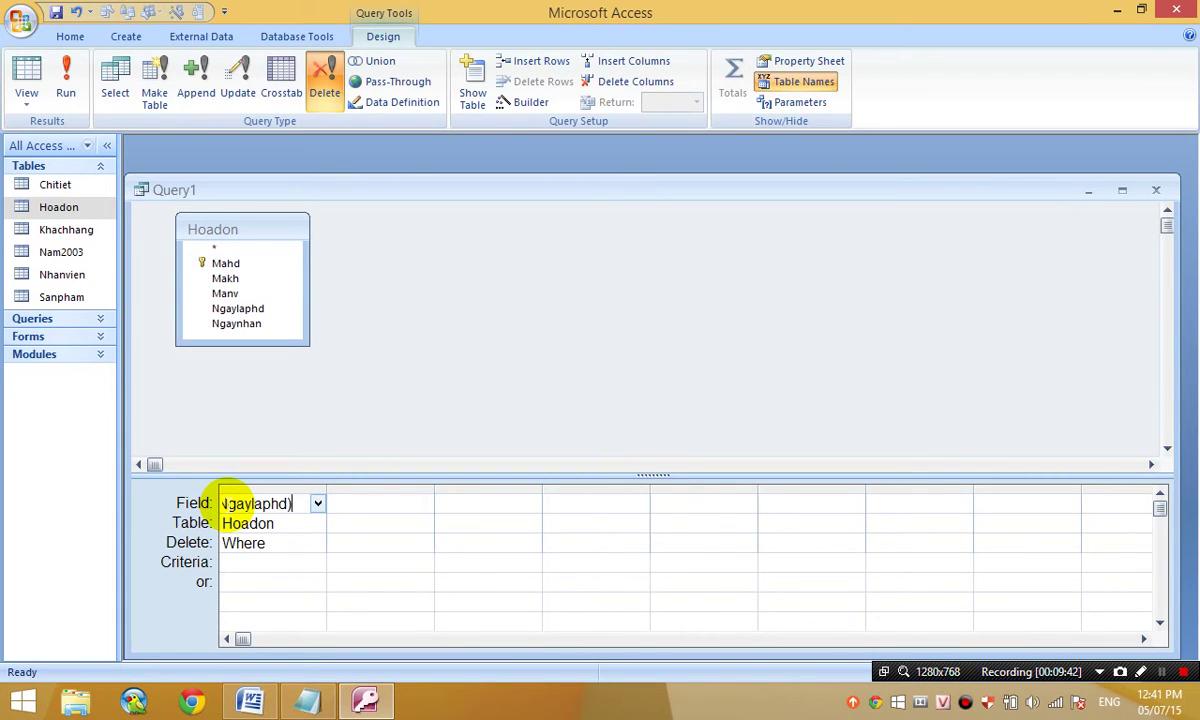
{"action": "key", "text": "Return"}
{"action": "double_click", "coordinate": [328, 490]}
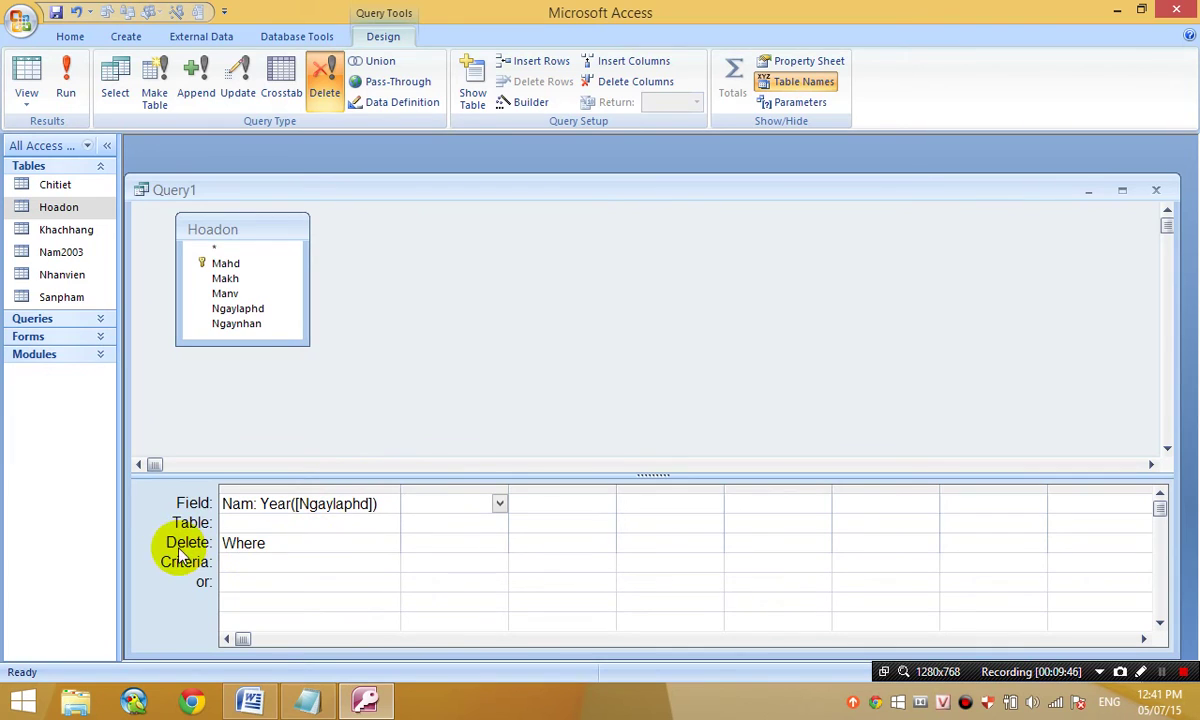
- Set the Nam column to Where with criterion 2003 and preview the records to delete
{"action": "double_click", "coordinate": [266, 545]}
{"action": "left_click", "coordinate": [260, 552]}
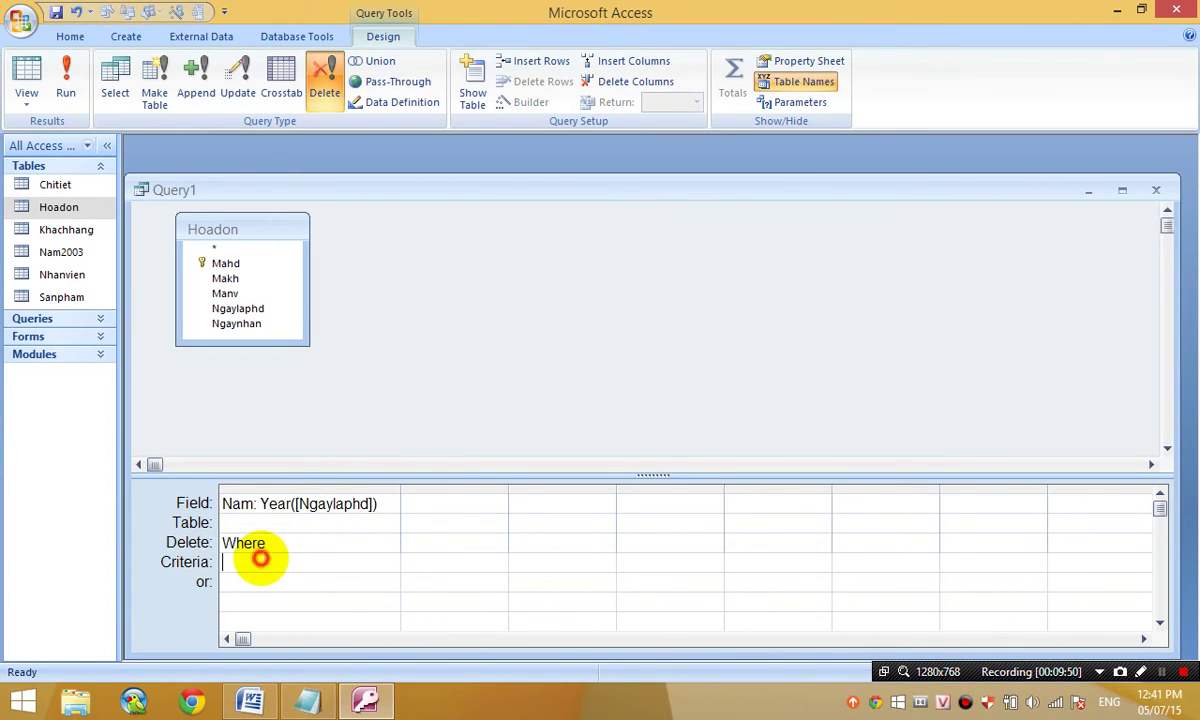
{"action": "left_click", "coordinate": [275, 541]}
{"action": "double_click", "coordinate": [238, 546]}
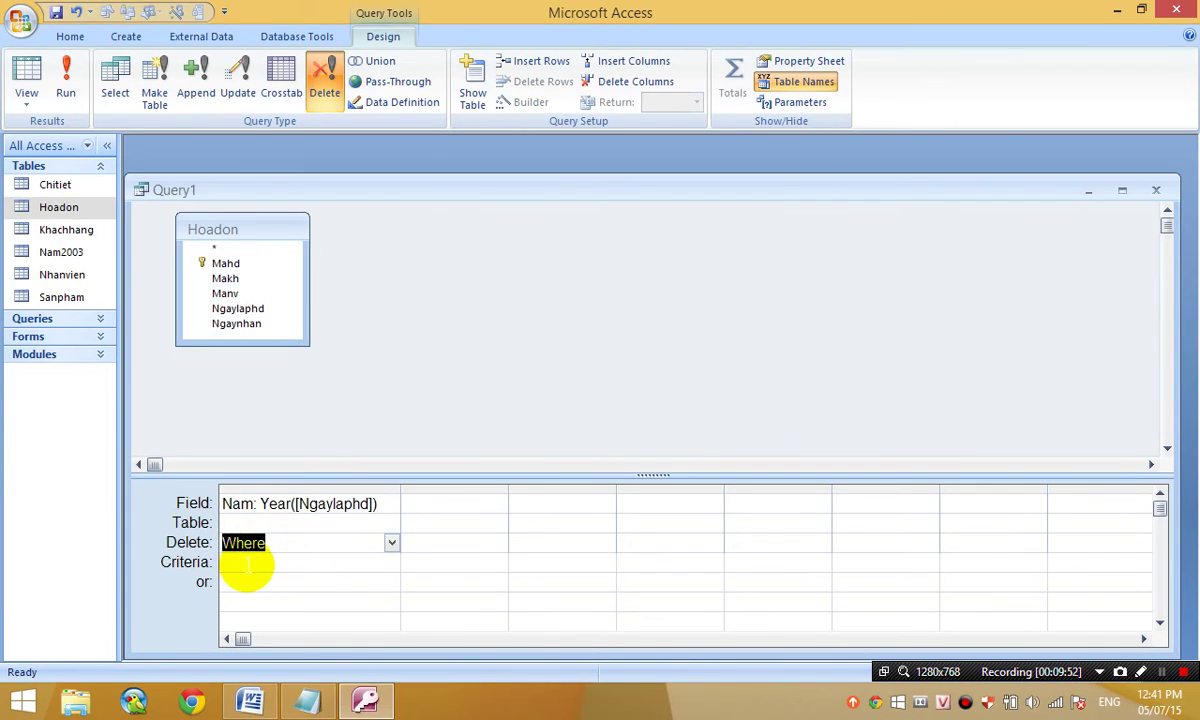
{"action": "left_click", "coordinate": [248, 565]}
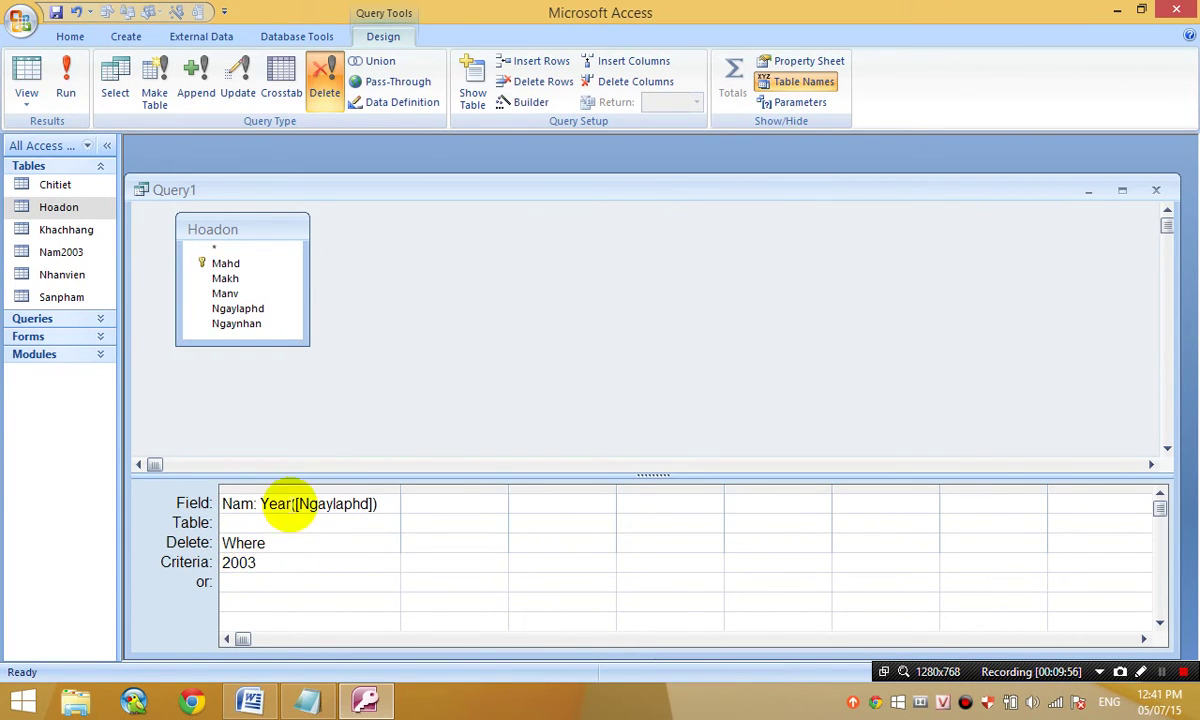
{"action": "left_click", "coordinate": [27, 74]}
{"action": "left_click", "coordinate": [30, 77]}
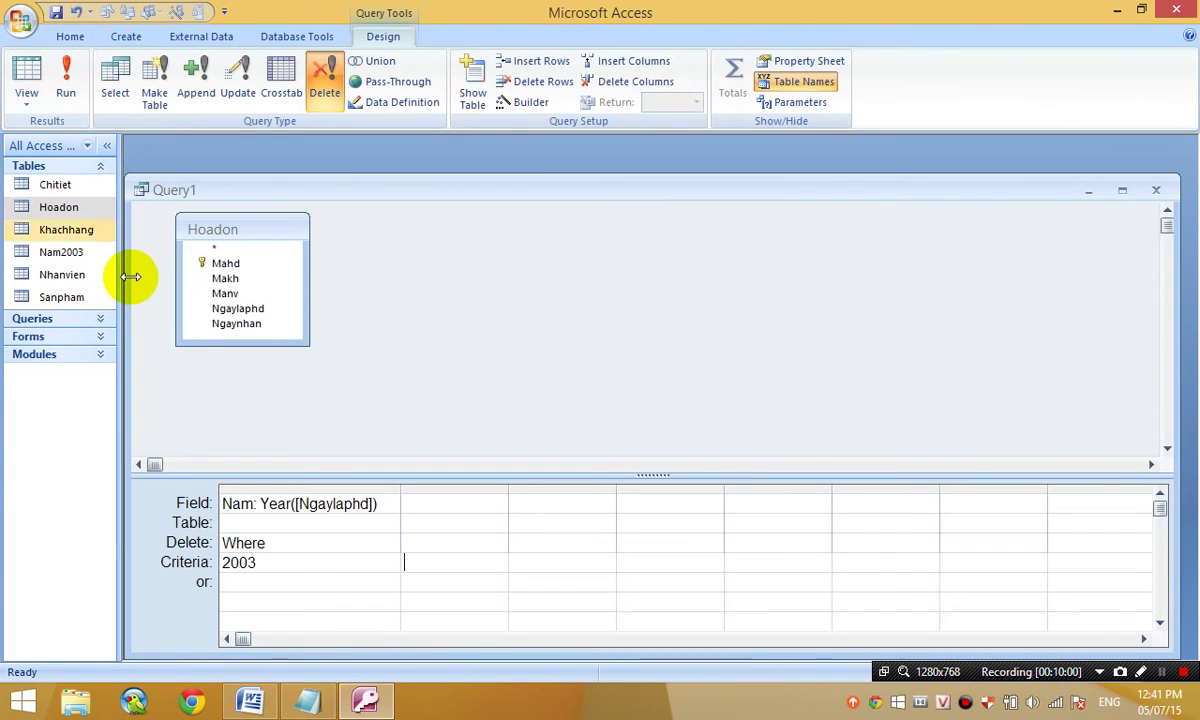
{"action": "left_click", "coordinate": [268, 563]}
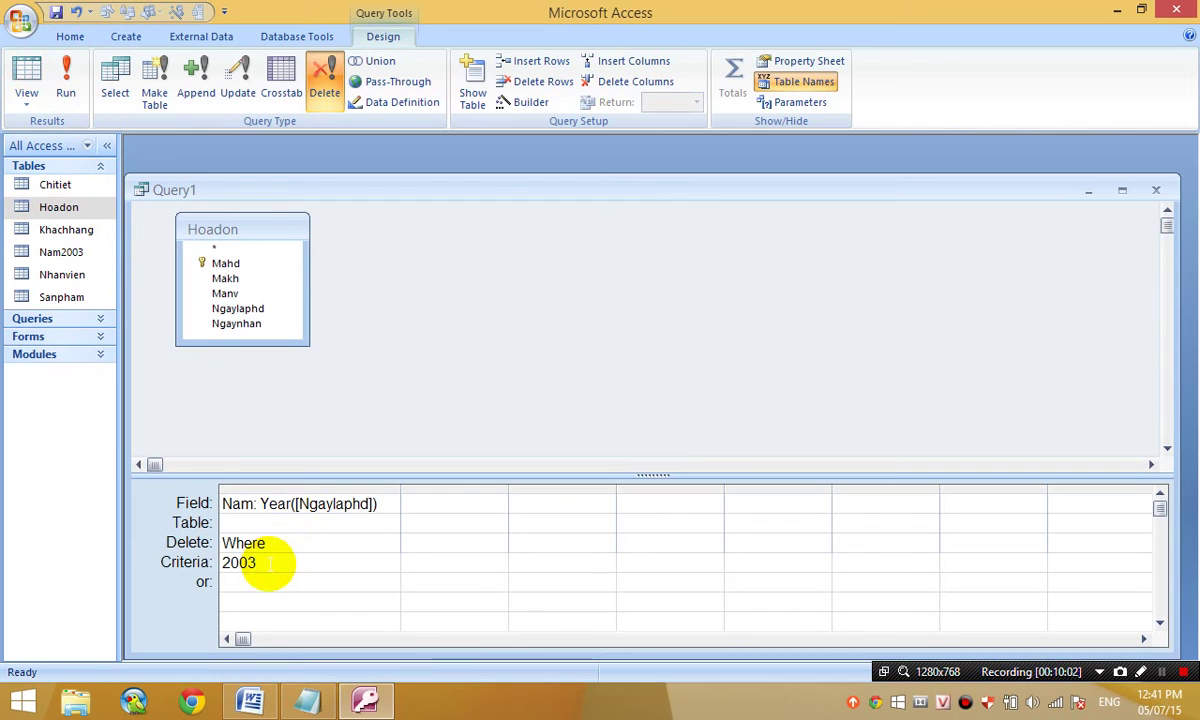
- Run the delete query, confirm removing the 2003 row, and check Hoadon now holds 12 records
{"action": "left_click", "coordinate": [70, 90]}
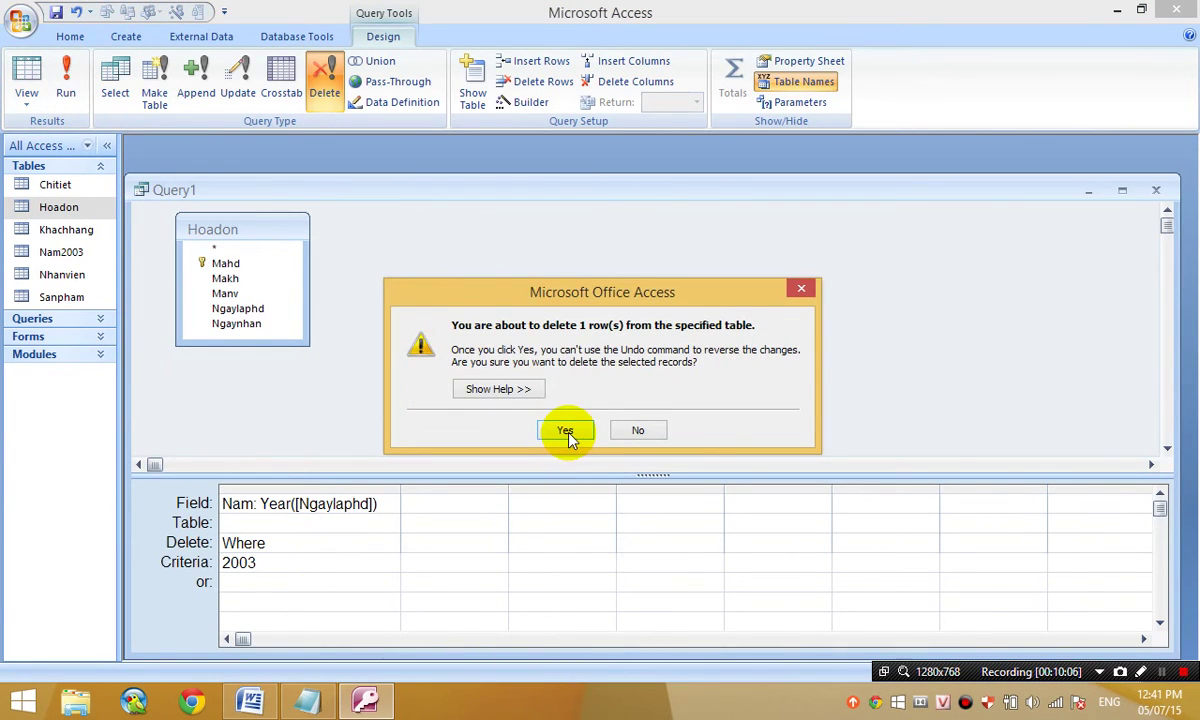
{"action": "left_click", "coordinate": [567, 434]}
{"action": "left_click", "coordinate": [92, 204]}
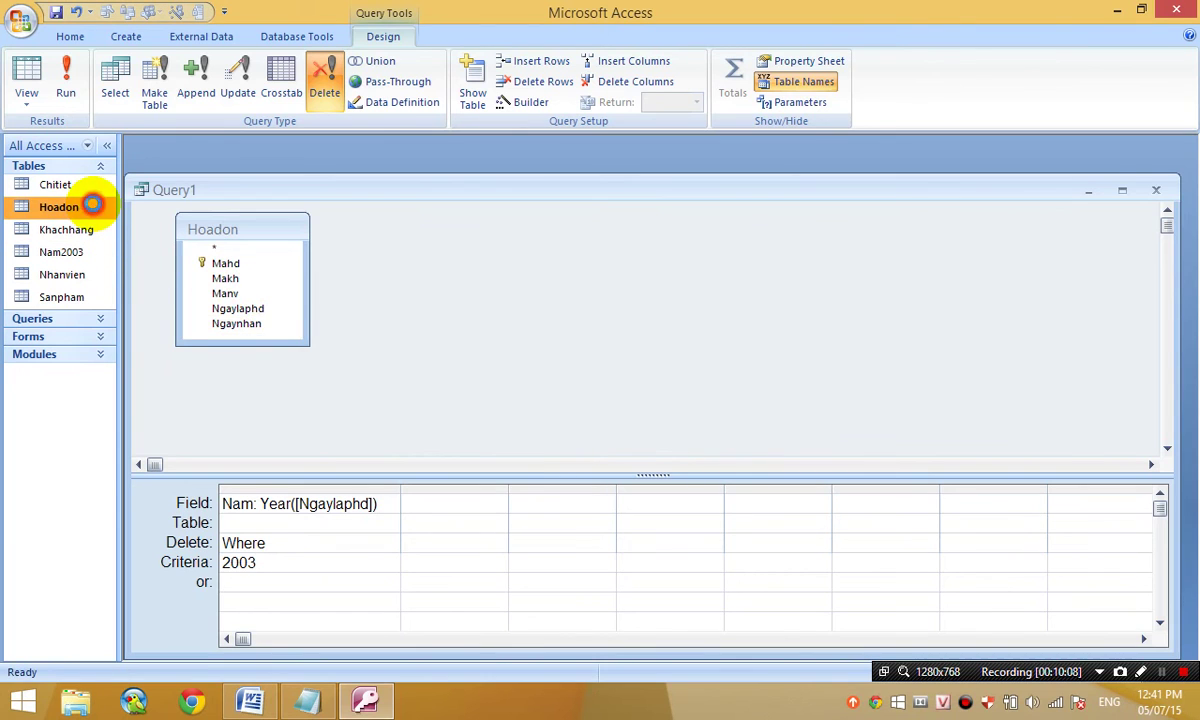
{"action": "double_click", "coordinate": [92, 204]}
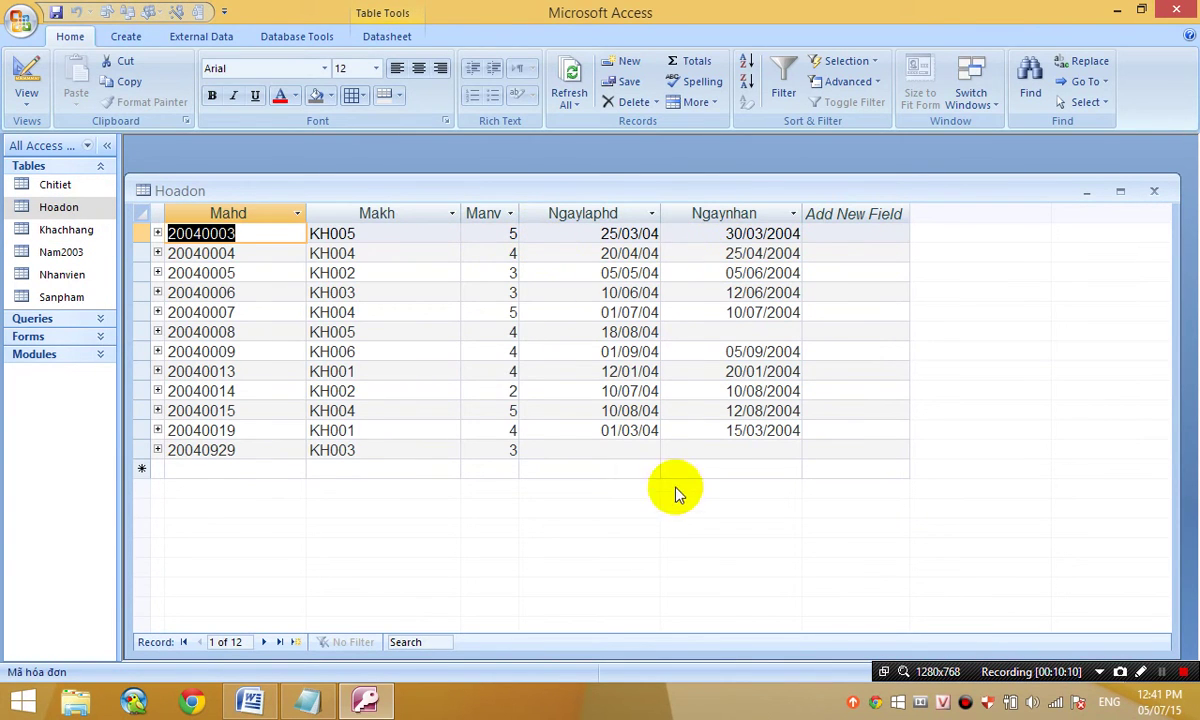
{"action": "left_click", "coordinate": [1154, 190]}
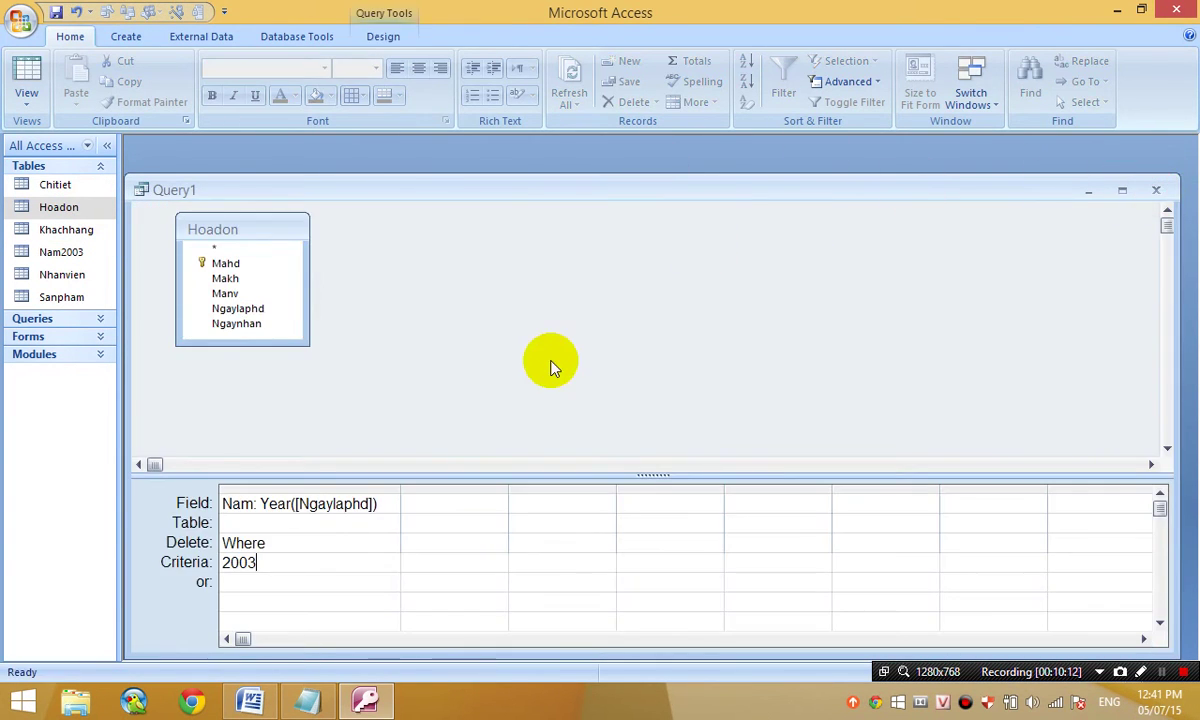
- Delete the Nam year-filter column, then add the Manv field with a Where setting
{"action": "left_click", "coordinate": [272, 490]}
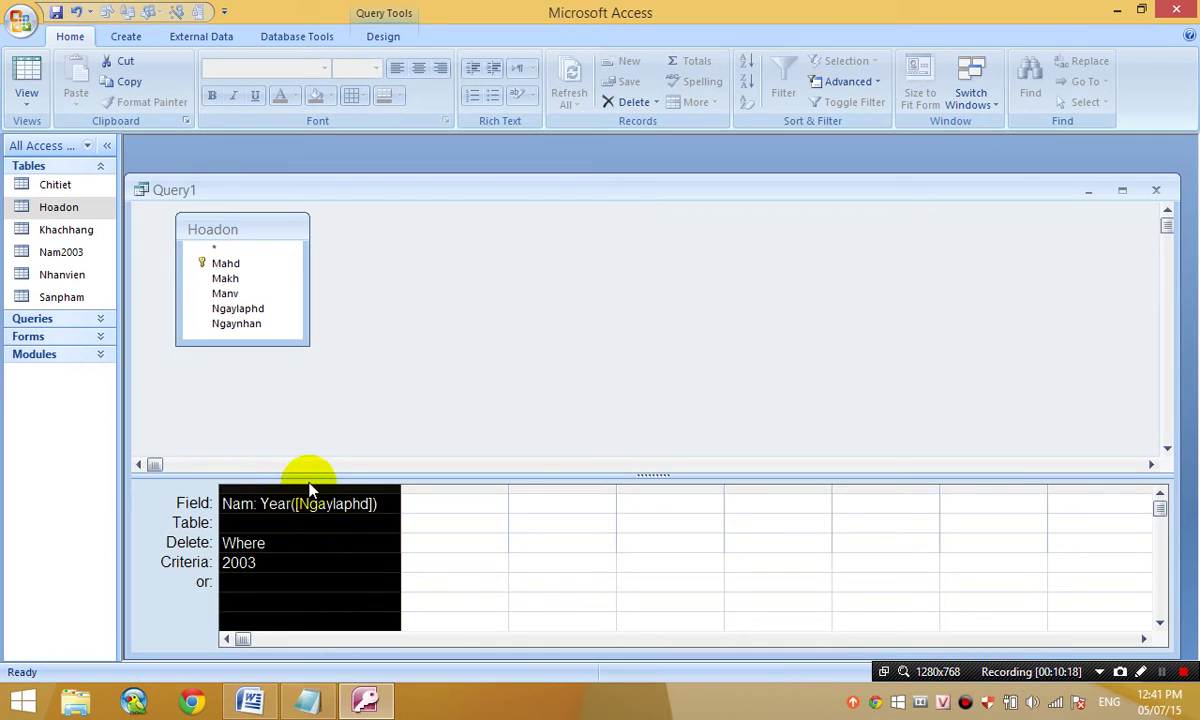
{"action": "key", "text": "Delete"}
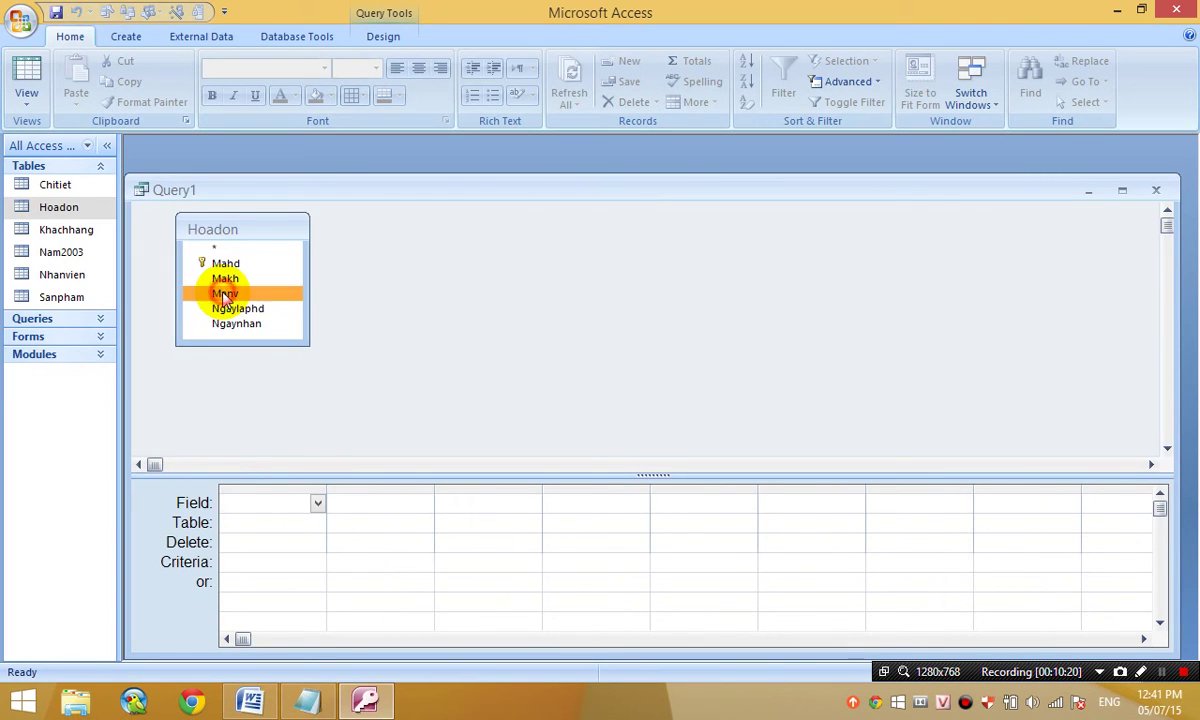
{"action": "double_click", "coordinate": [225, 293]}
{"action": "left_click", "coordinate": [294, 543]}
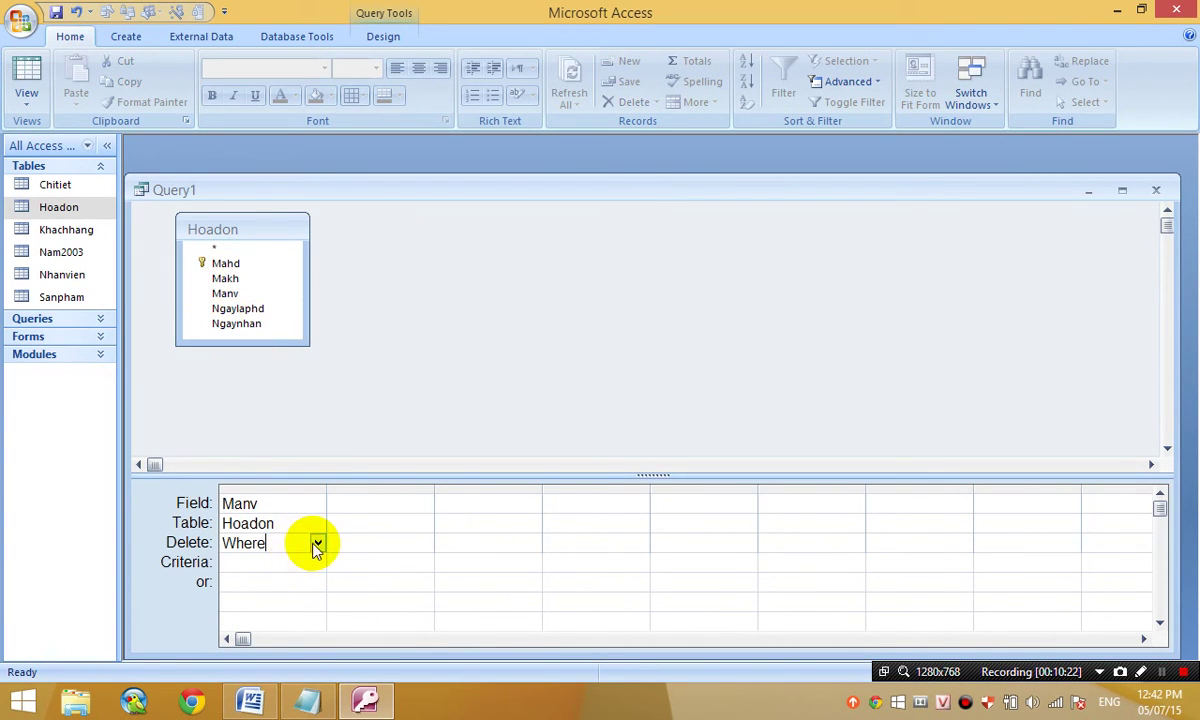
{"action": "left_click", "coordinate": [316, 543]}
{"action": "left_click", "coordinate": [316, 545]}
- Delete the Manv column too, emptying the grid, and check the Notepad task list
{"action": "left_click", "coordinate": [265, 487]}
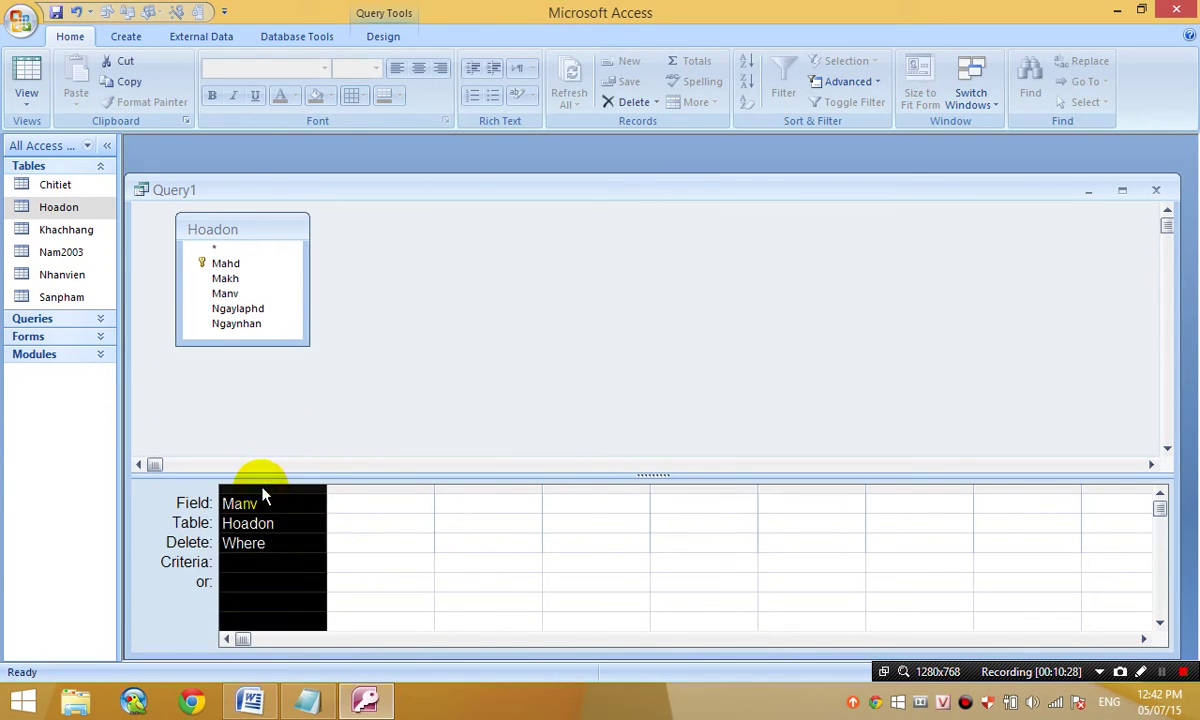
{"action": "key", "text": "Delete"}
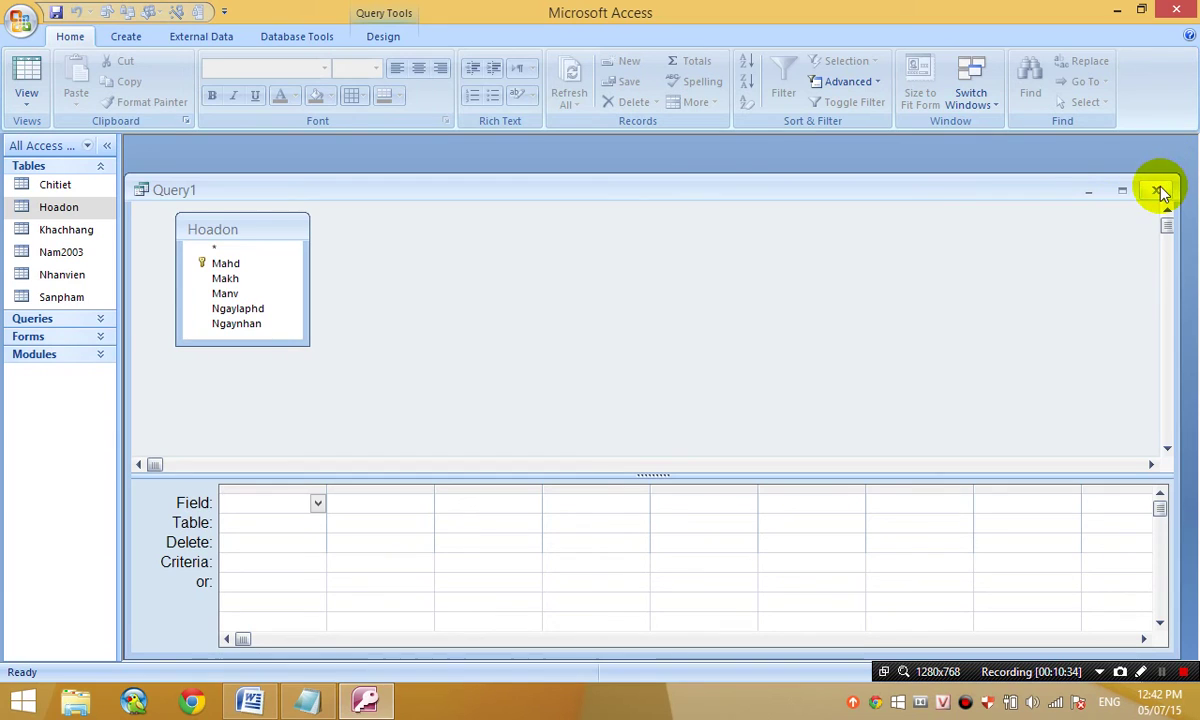
{"action": "left_click", "coordinate": [308, 701]}
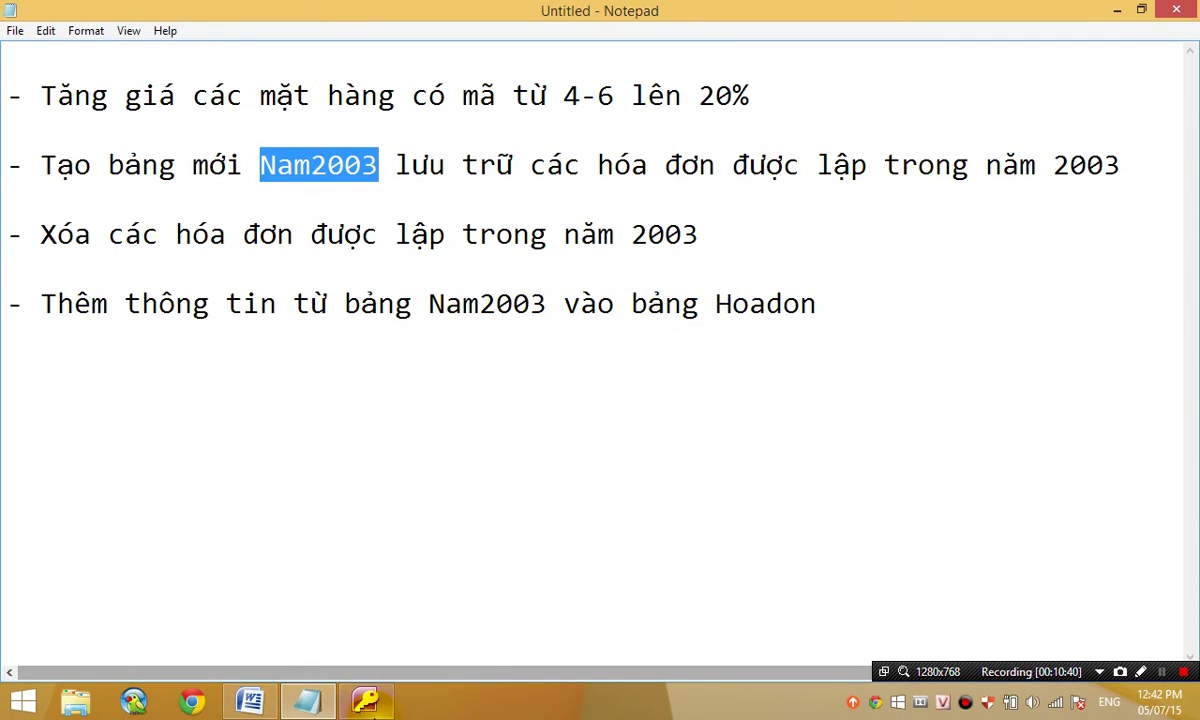
{"action": "left_click", "coordinate": [367, 702]}
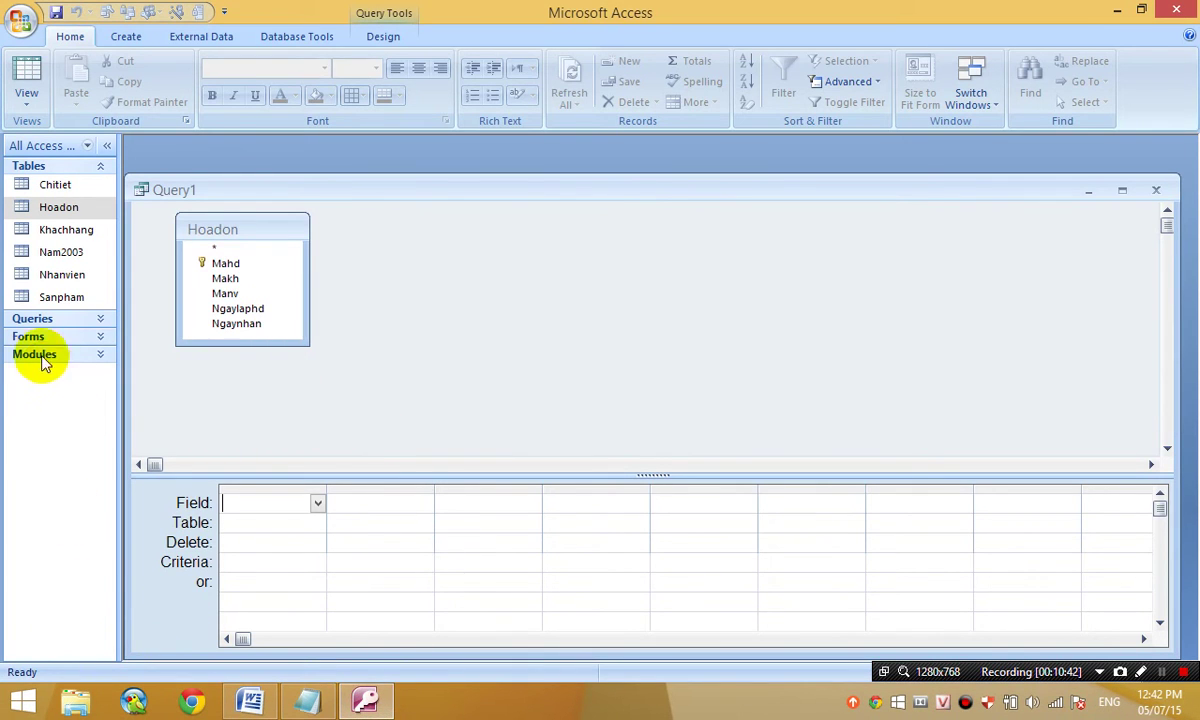
- Close Query1 without saving and start a new query design with the Hoadon table
{"action": "left_click", "coordinate": [1156, 190]}
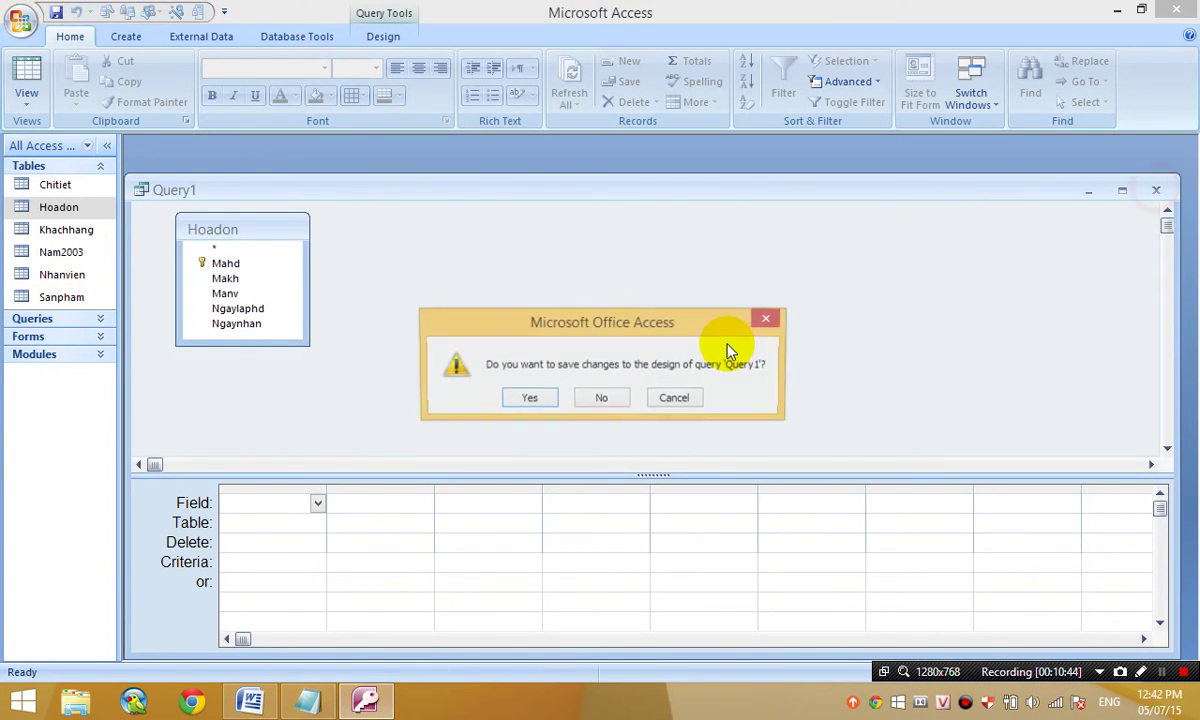
{"action": "left_click", "coordinate": [601, 397]}
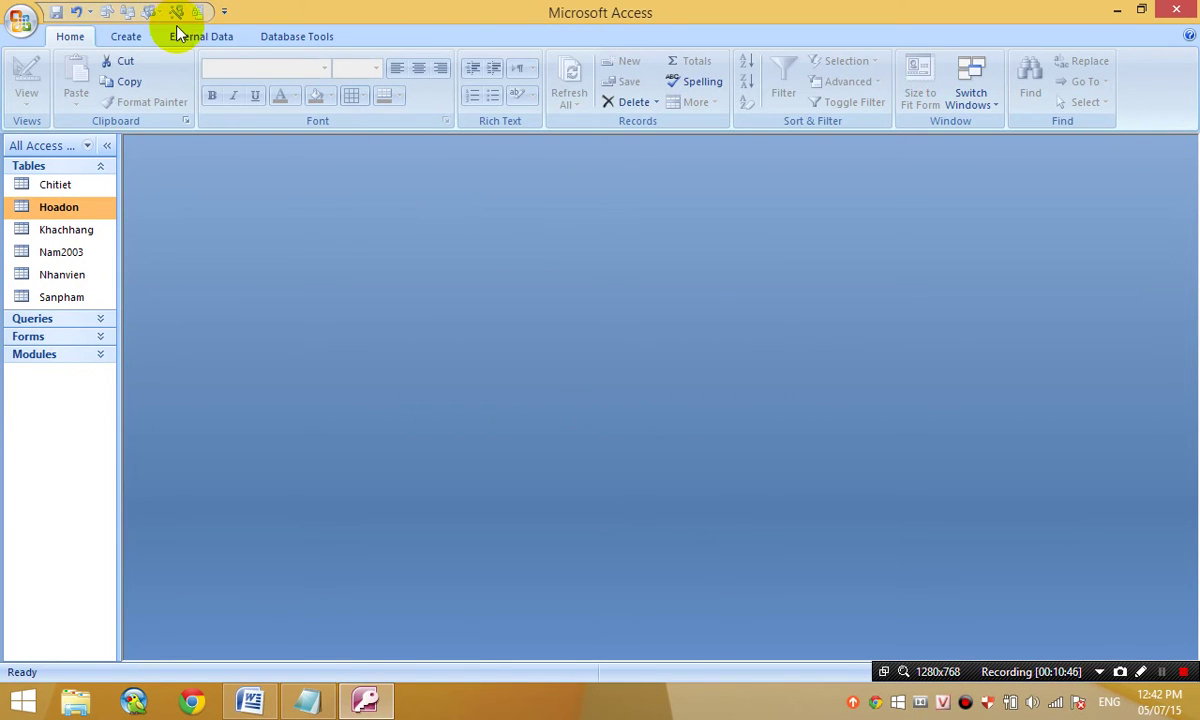
{"action": "left_click", "coordinate": [127, 38]}
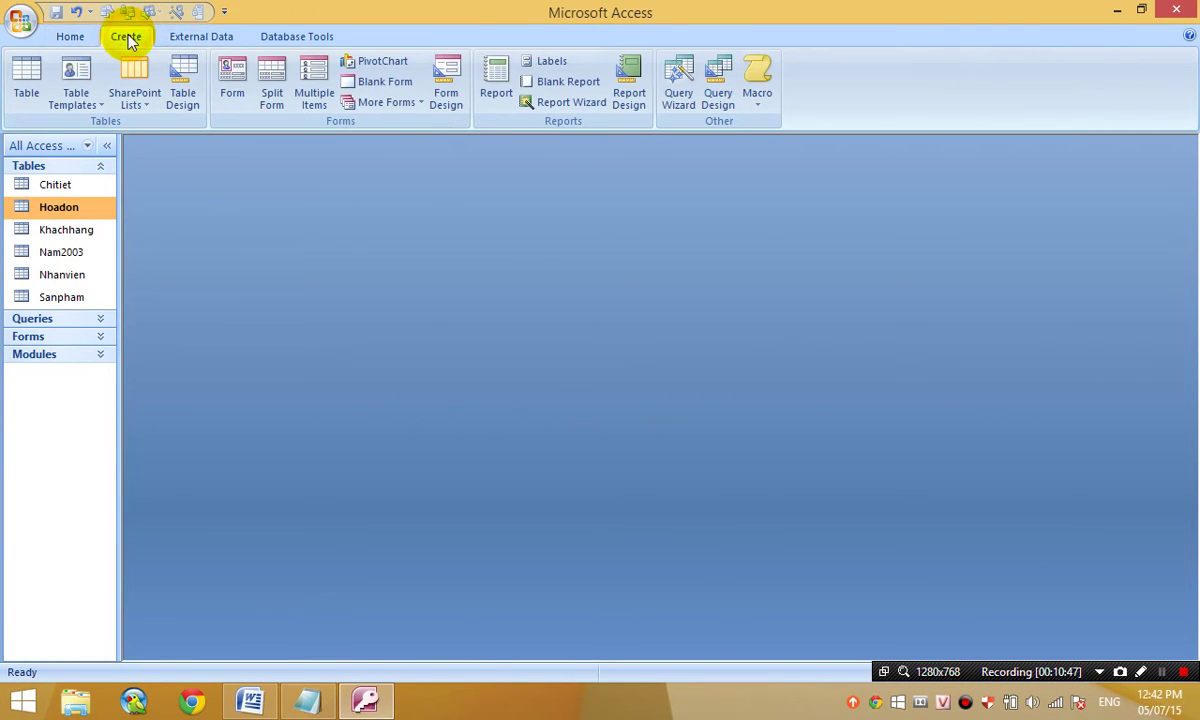
{"action": "left_click", "coordinate": [708, 100]}
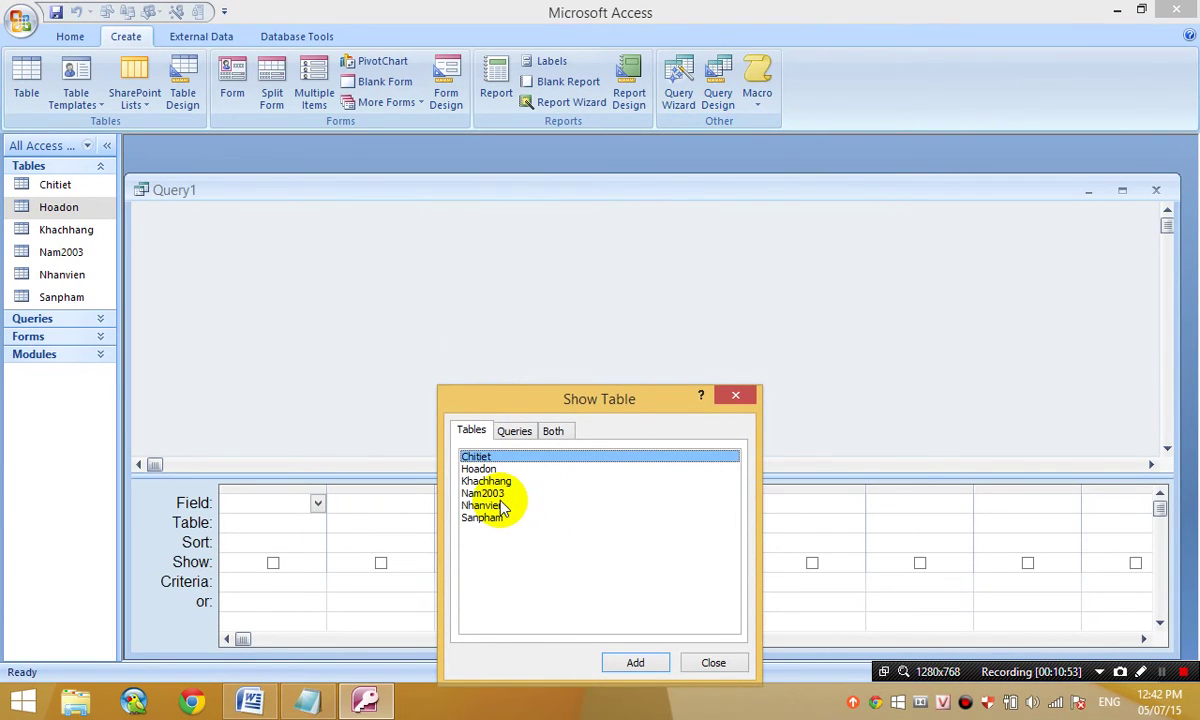
{"action": "left_click", "coordinate": [499, 469]}
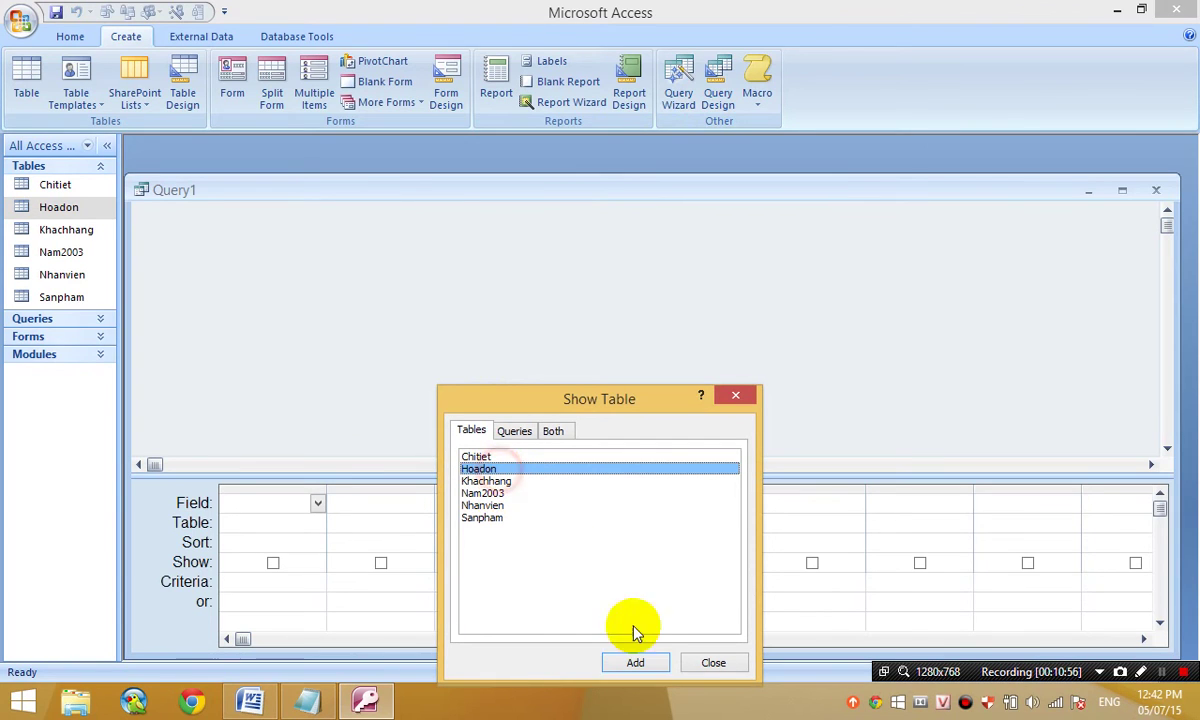
{"action": "left_click", "coordinate": [642, 664]}
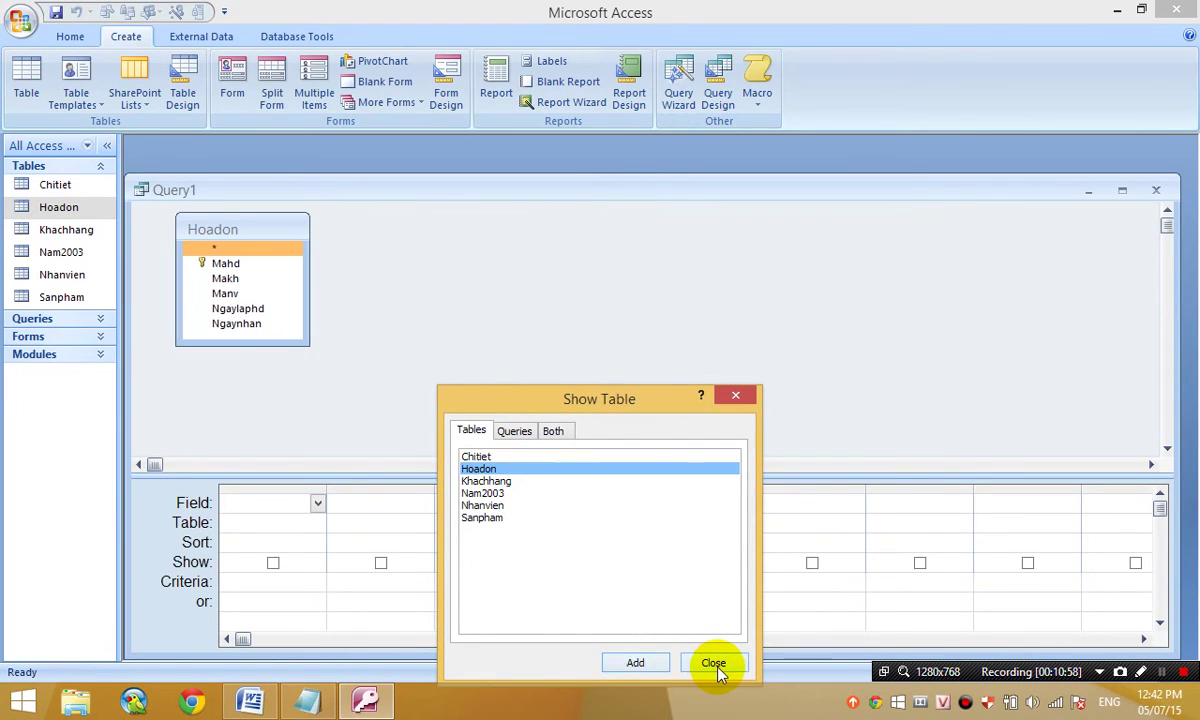
{"action": "left_click", "coordinate": [714, 664]}
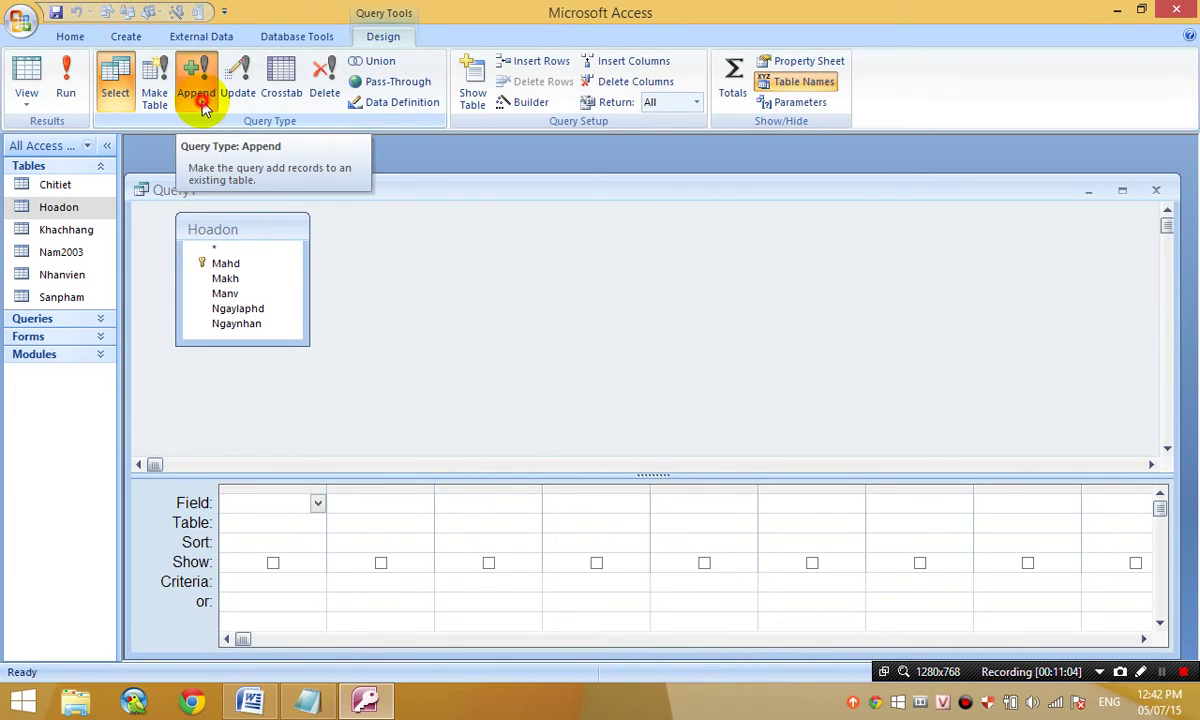
- Cancel the append setup and remove the Hoadon table from the query
{"action": "left_click", "coordinate": [202, 105]}
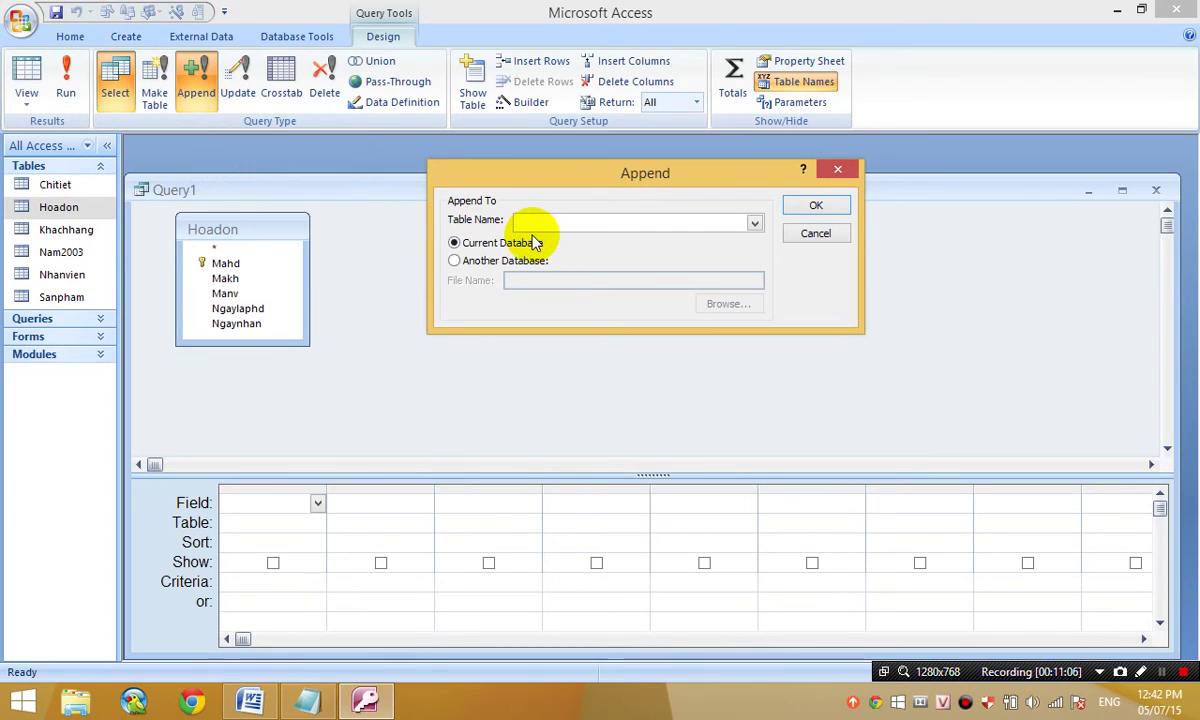
{"action": "left_click", "coordinate": [815, 236]}
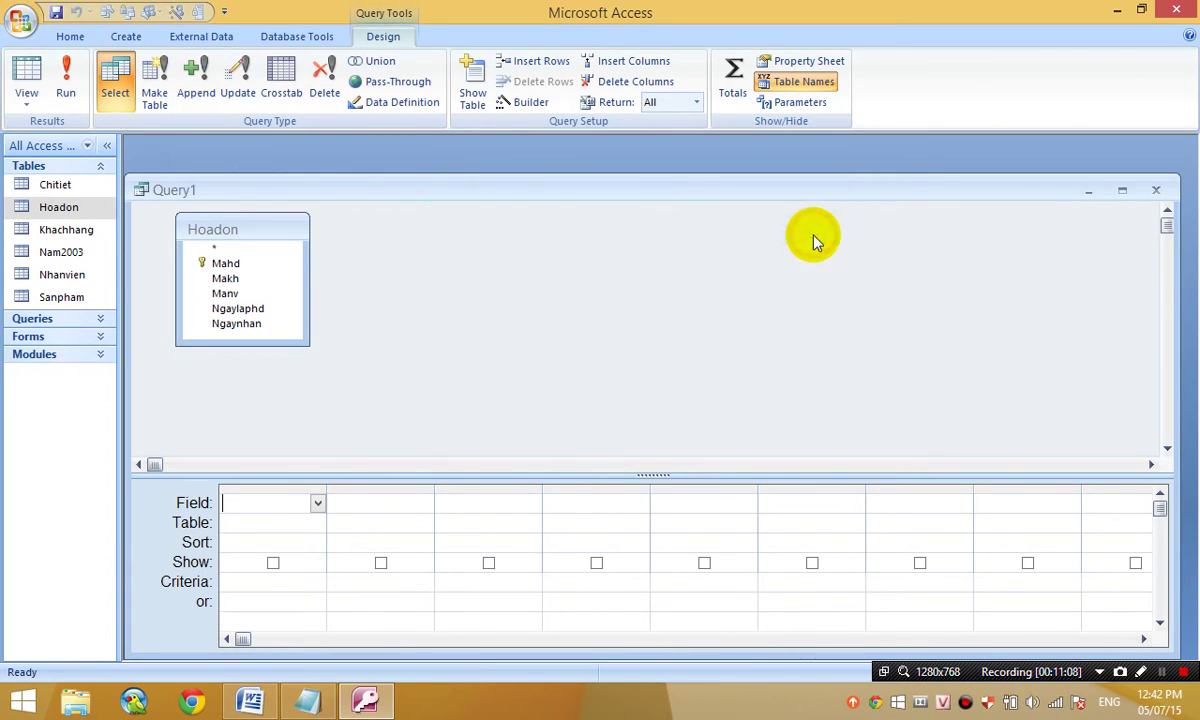
{"action": "left_click", "coordinate": [288, 229]}
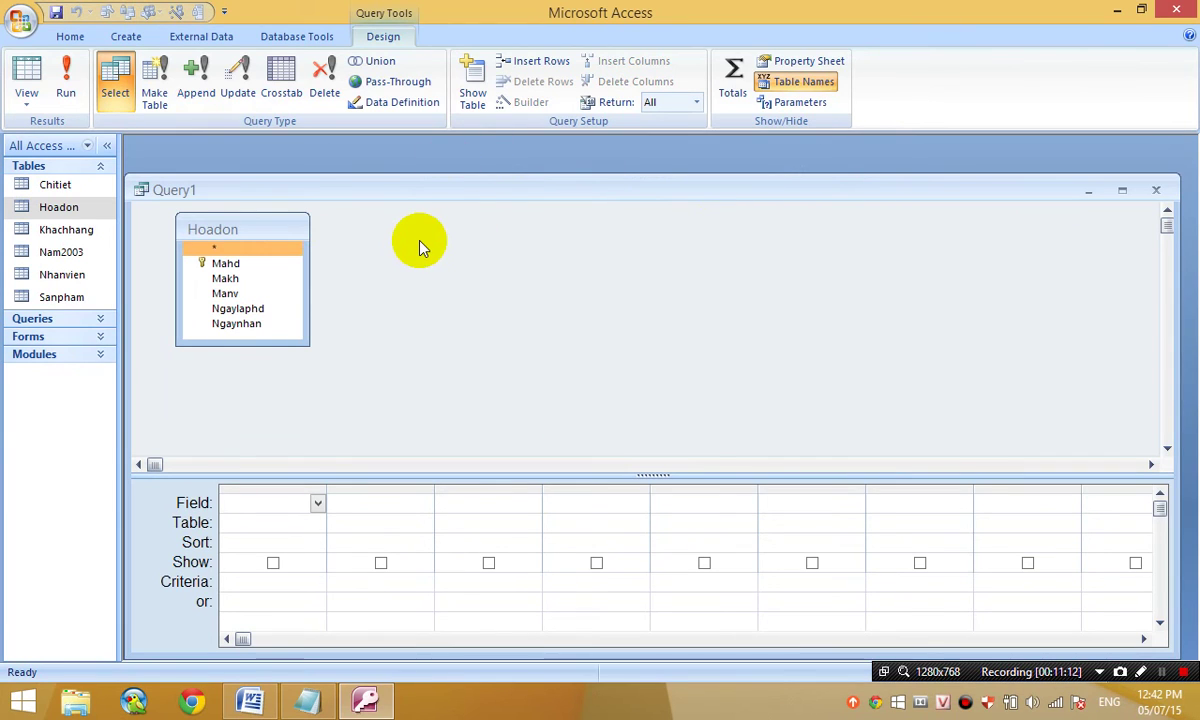
{"action": "key", "text": "Delete"}
- Add the Nam2003 table to the query instead and make it an append query
{"action": "left_click", "coordinate": [476, 96]}
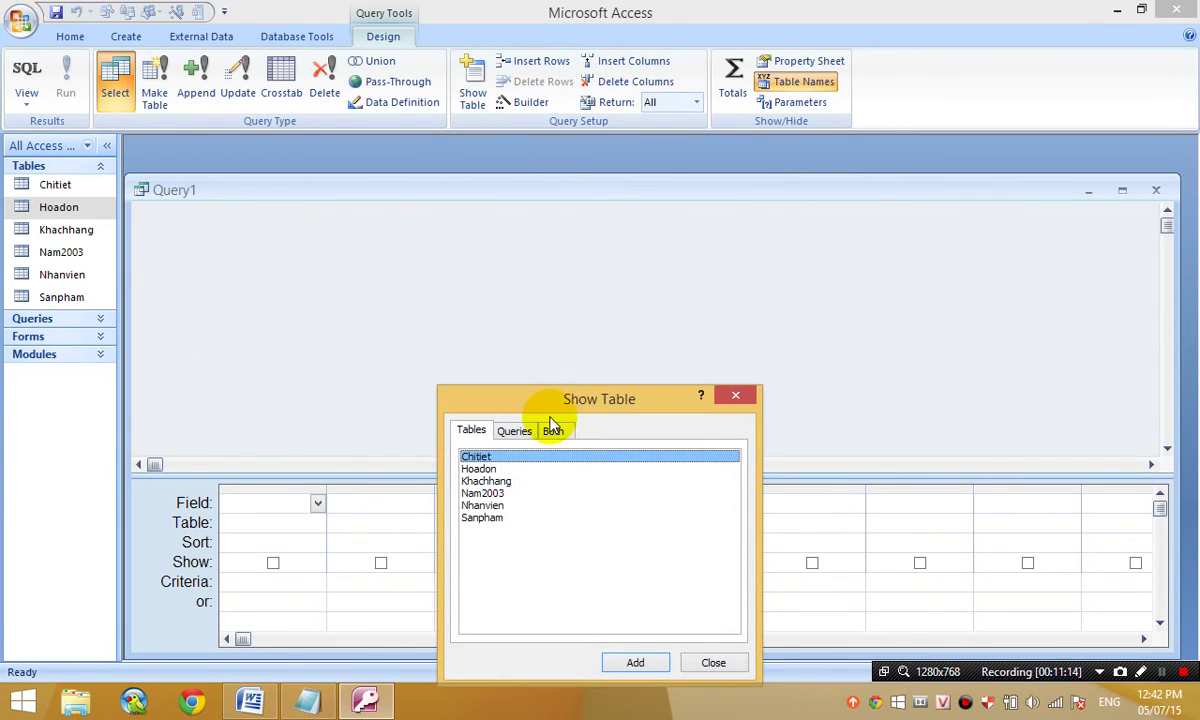
{"action": "left_click", "coordinate": [490, 494]}
{"action": "left_click", "coordinate": [635, 662]}
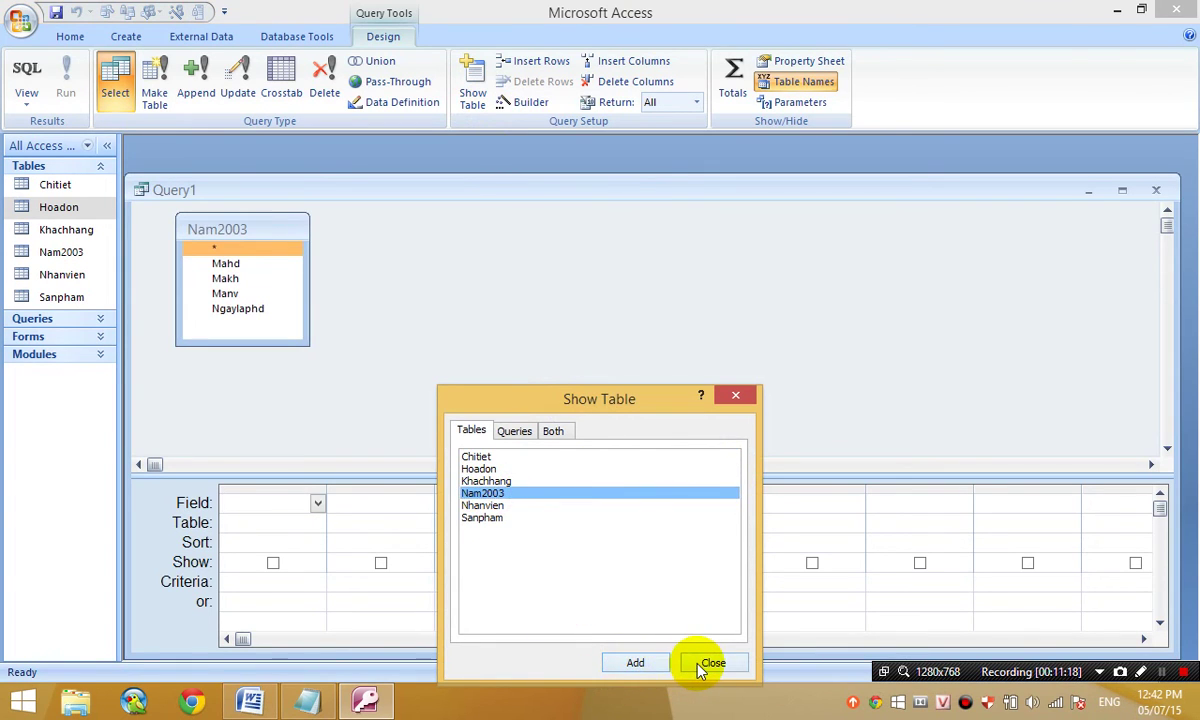
{"action": "left_click", "coordinate": [710, 663]}
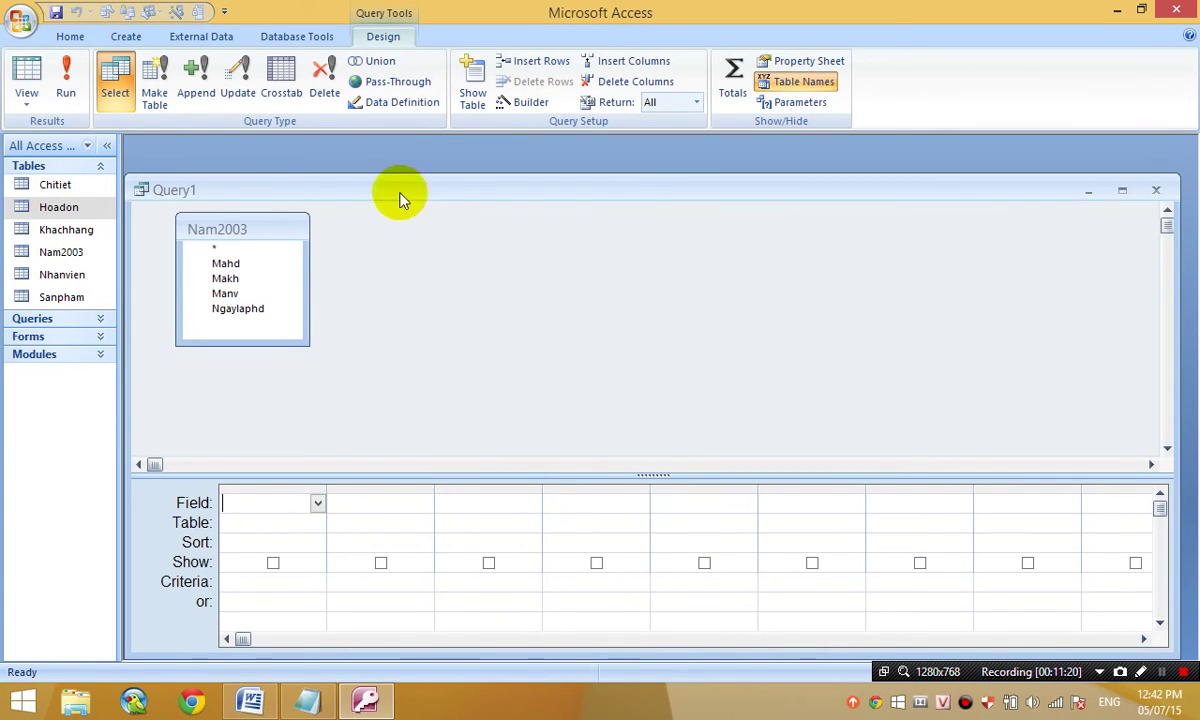
{"action": "left_click", "coordinate": [195, 91]}
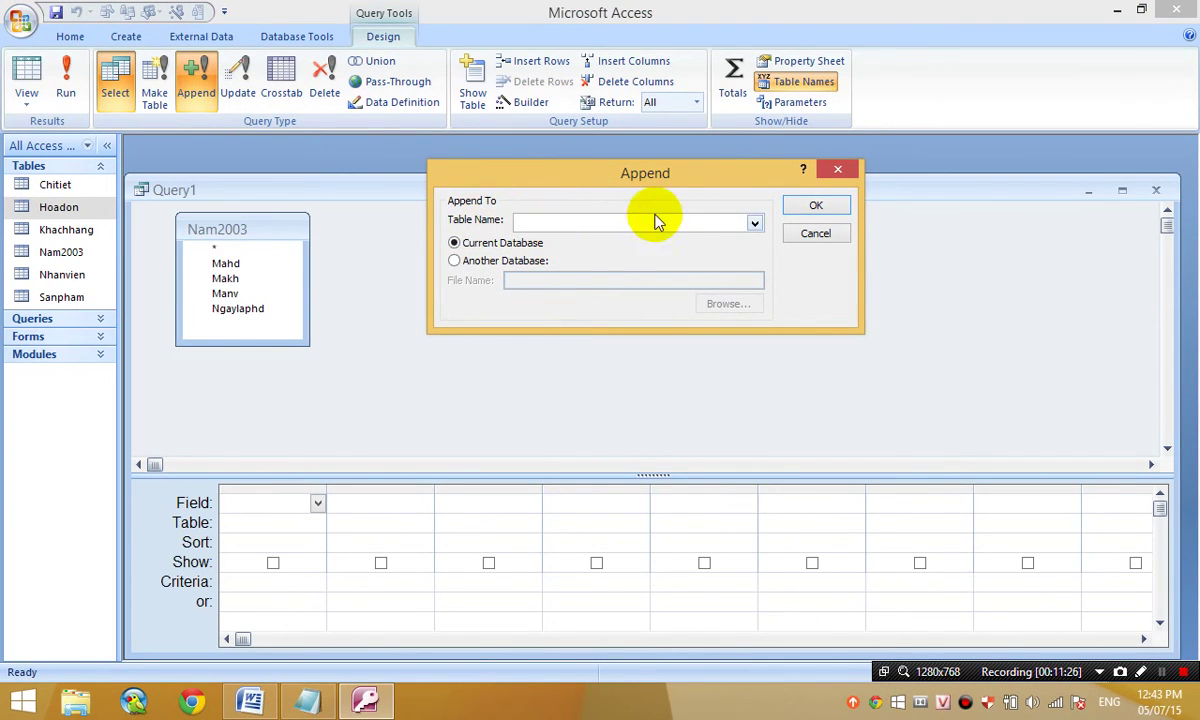
{"action": "left_click", "coordinate": [755, 224]}
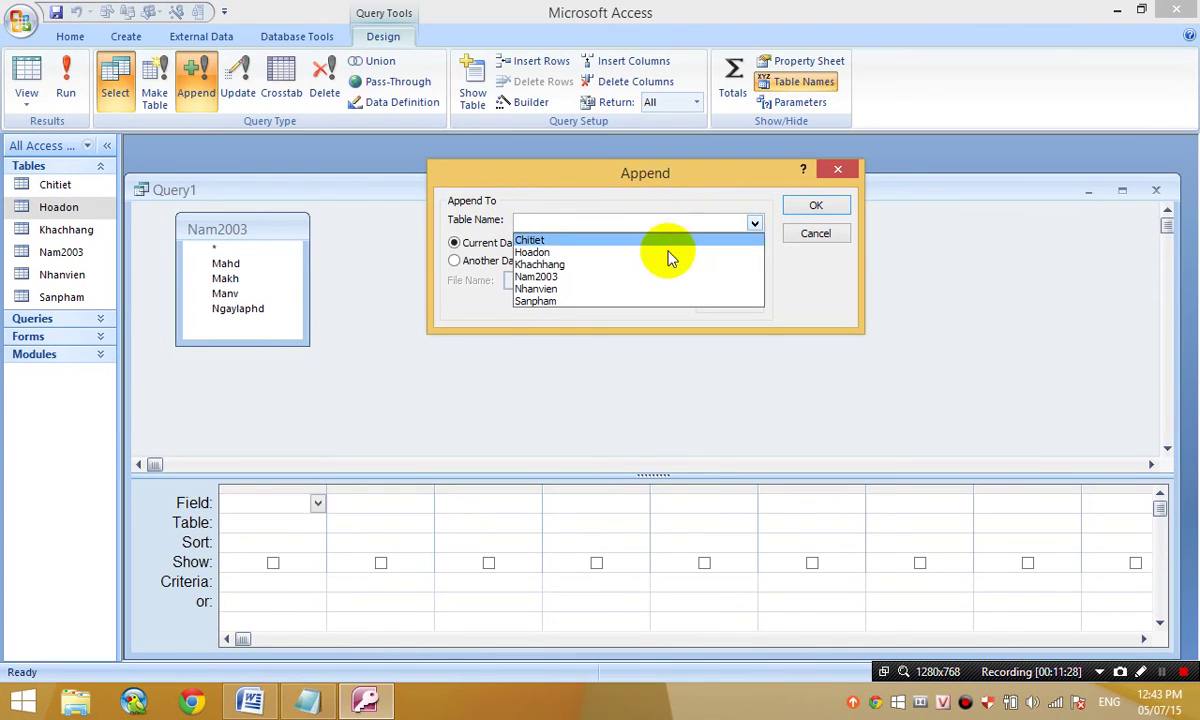
{"action": "left_click", "coordinate": [590, 255]}
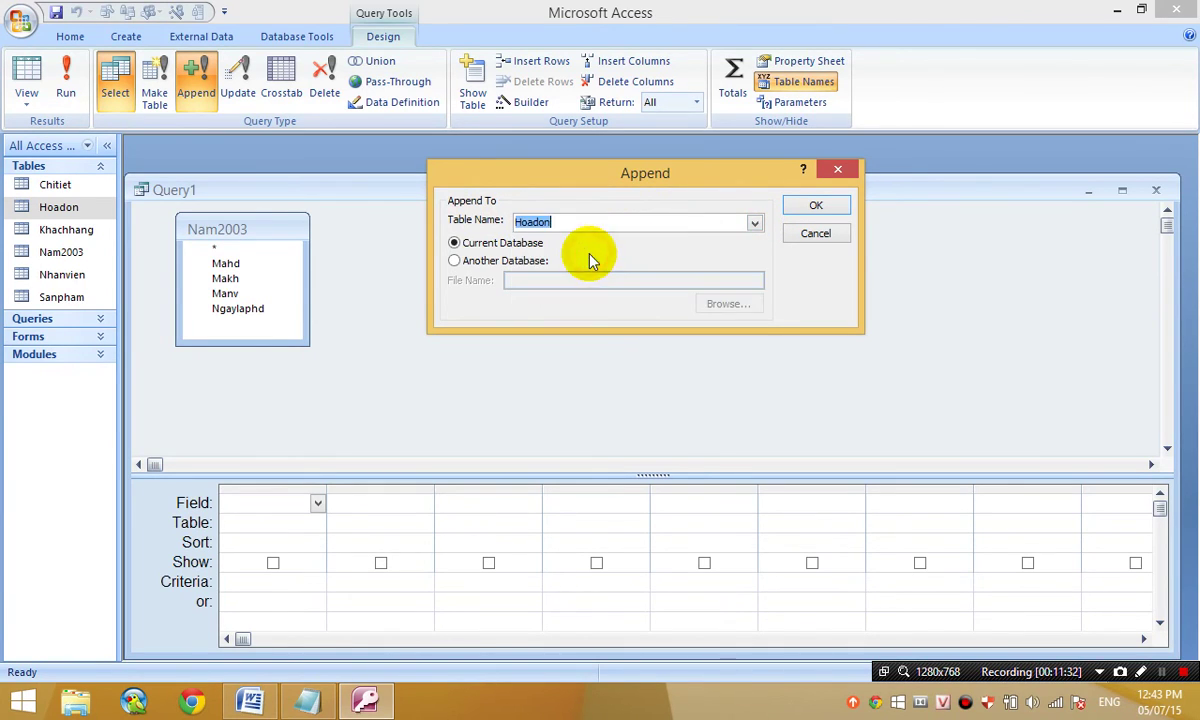
{"action": "left_click", "coordinate": [820, 207]}
{"action": "left_click", "coordinate": [252, 264]}
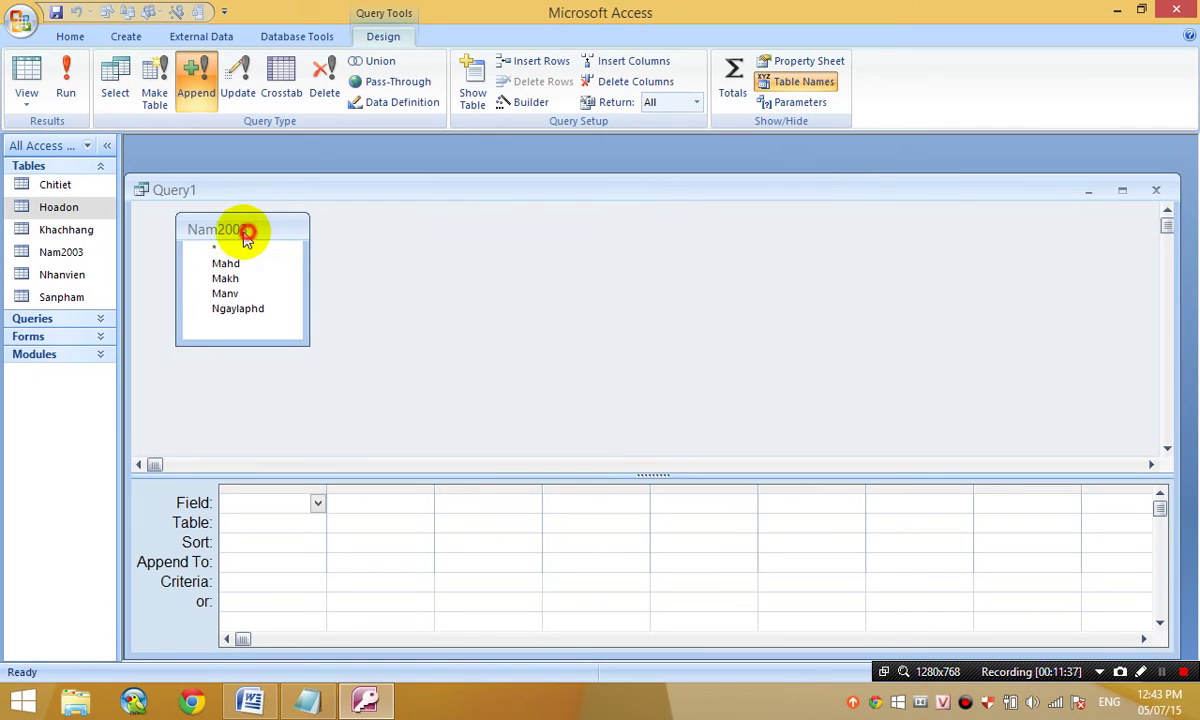
{"action": "left_click_drag", "start_coordinate": [249, 238], "coordinate": [268, 250]}
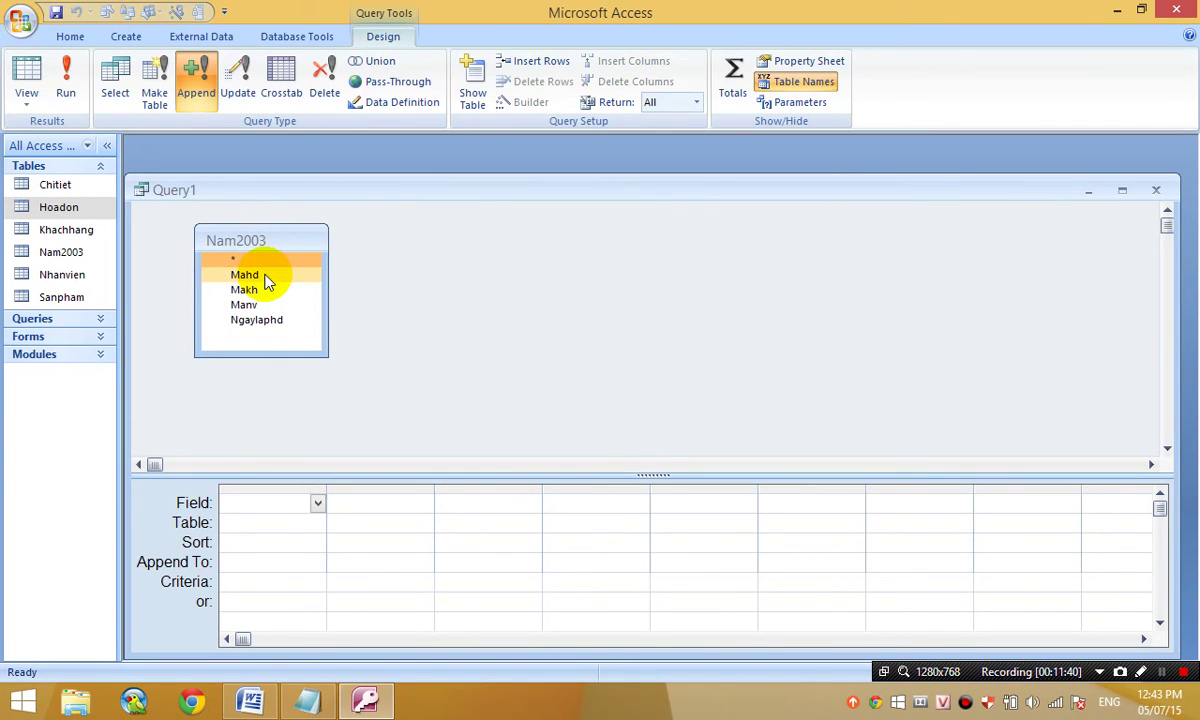
{"action": "double_click", "coordinate": [258, 275]}
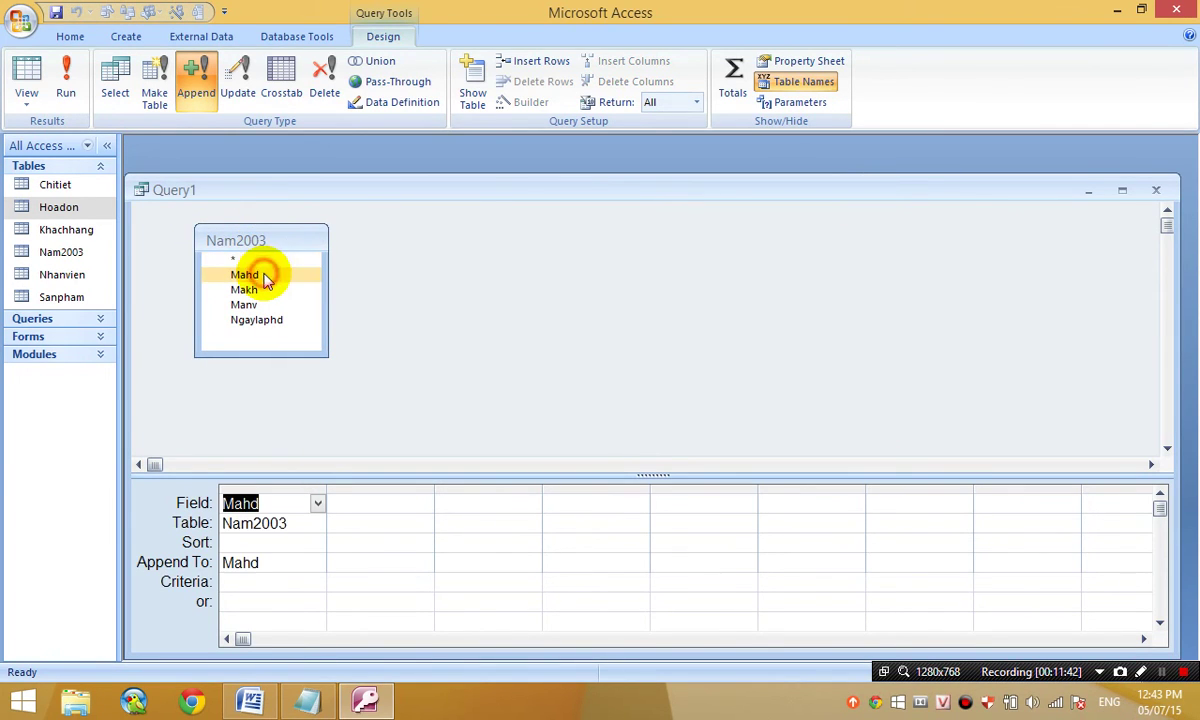
{"action": "double_click", "coordinate": [262, 292]}
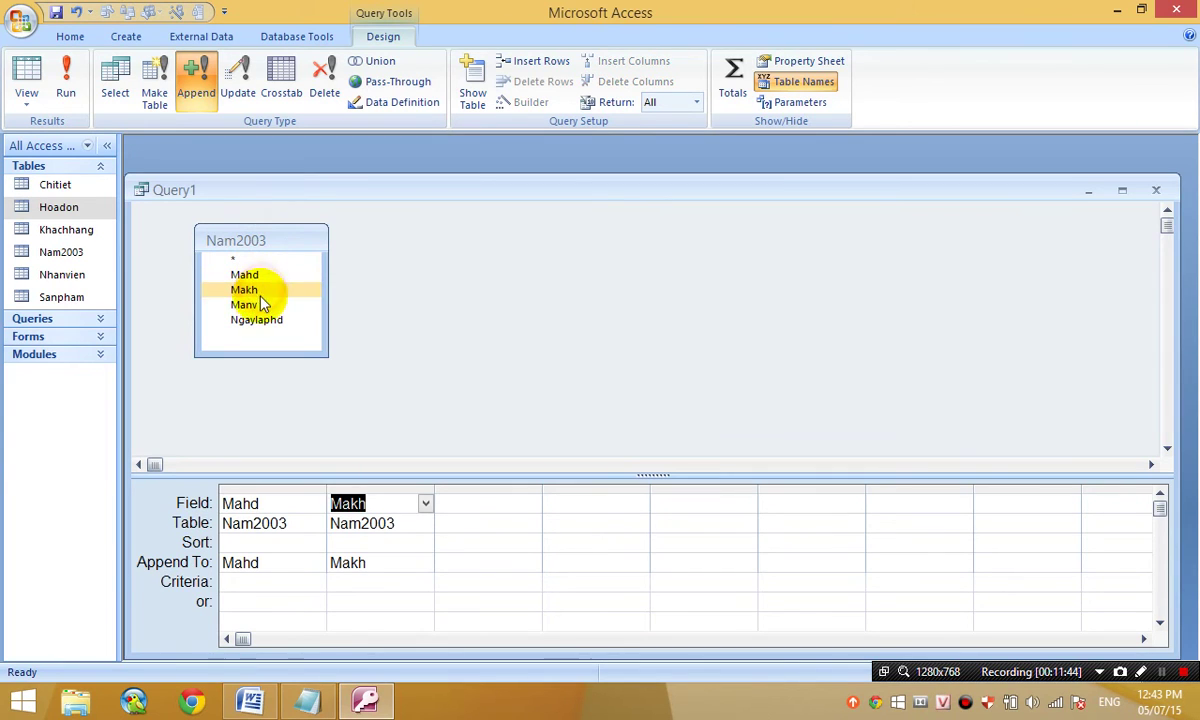
{"action": "double_click", "coordinate": [250, 304]}
{"action": "double_click", "coordinate": [260, 319]}
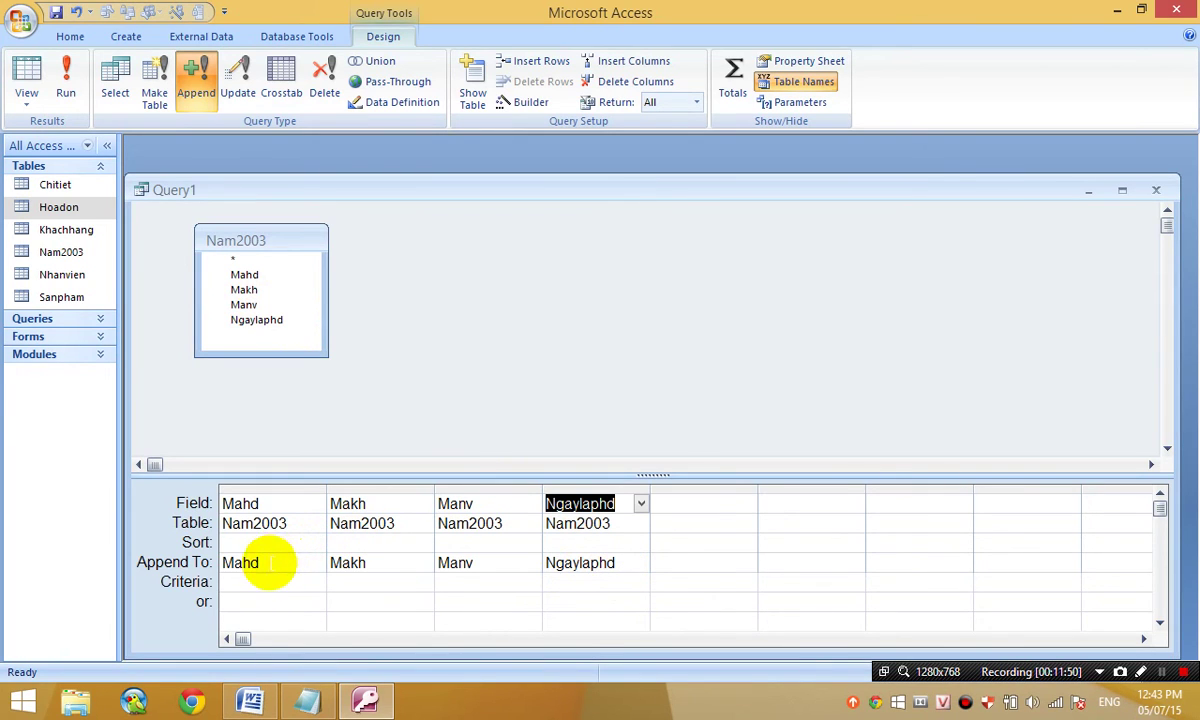
{"action": "left_click", "coordinate": [268, 565]}
{"action": "left_click", "coordinate": [245, 504]}
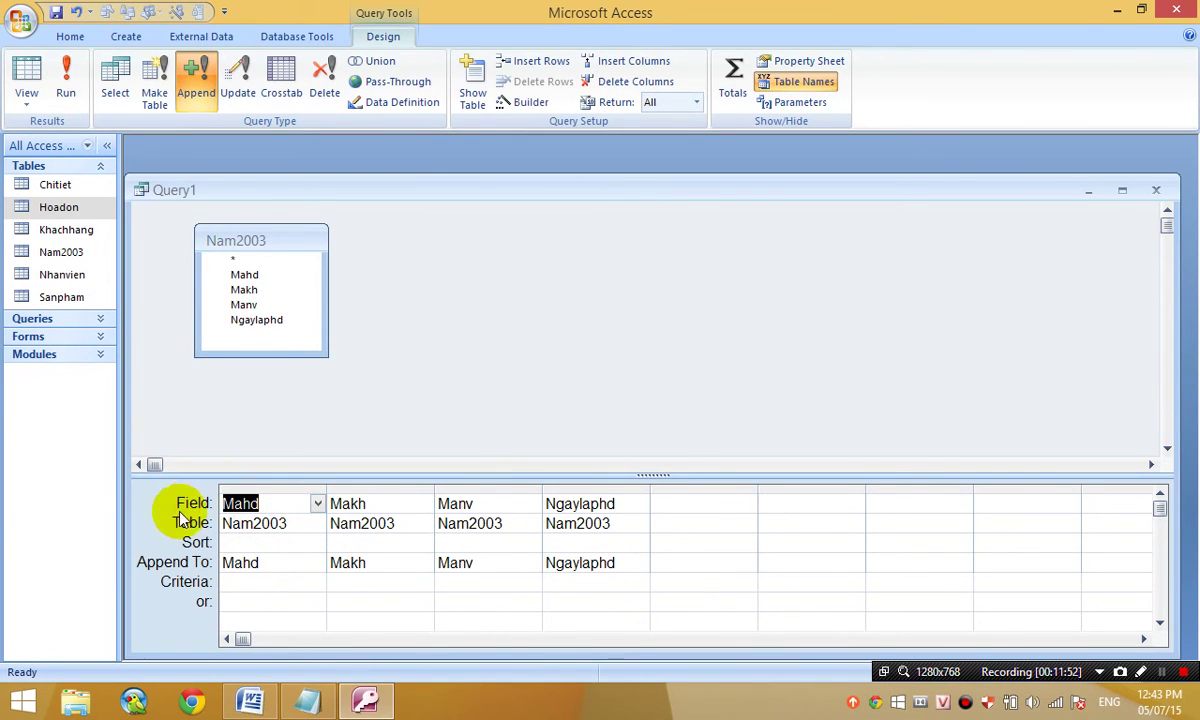
{"action": "left_click", "coordinate": [262, 567]}
{"action": "left_click", "coordinate": [375, 563]}
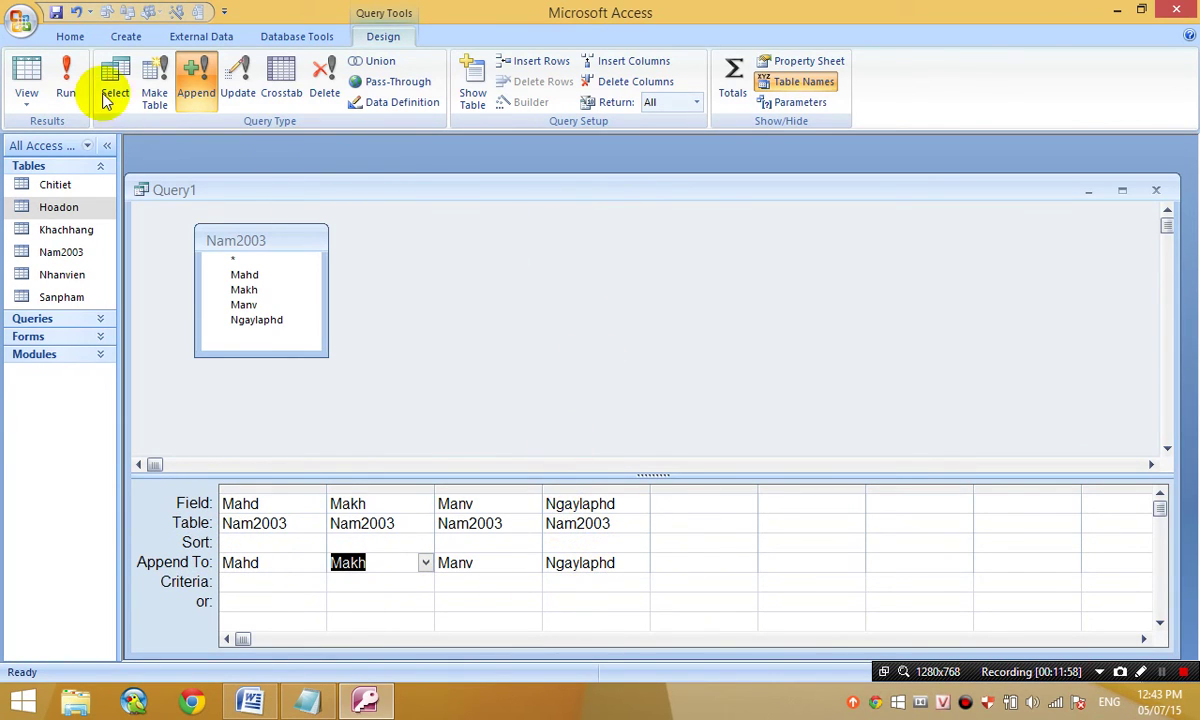
- Preview the row to append, then run the append query and confirm adding 1 row
{"action": "left_click", "coordinate": [32, 80]}
{"action": "left_click", "coordinate": [36, 86]}
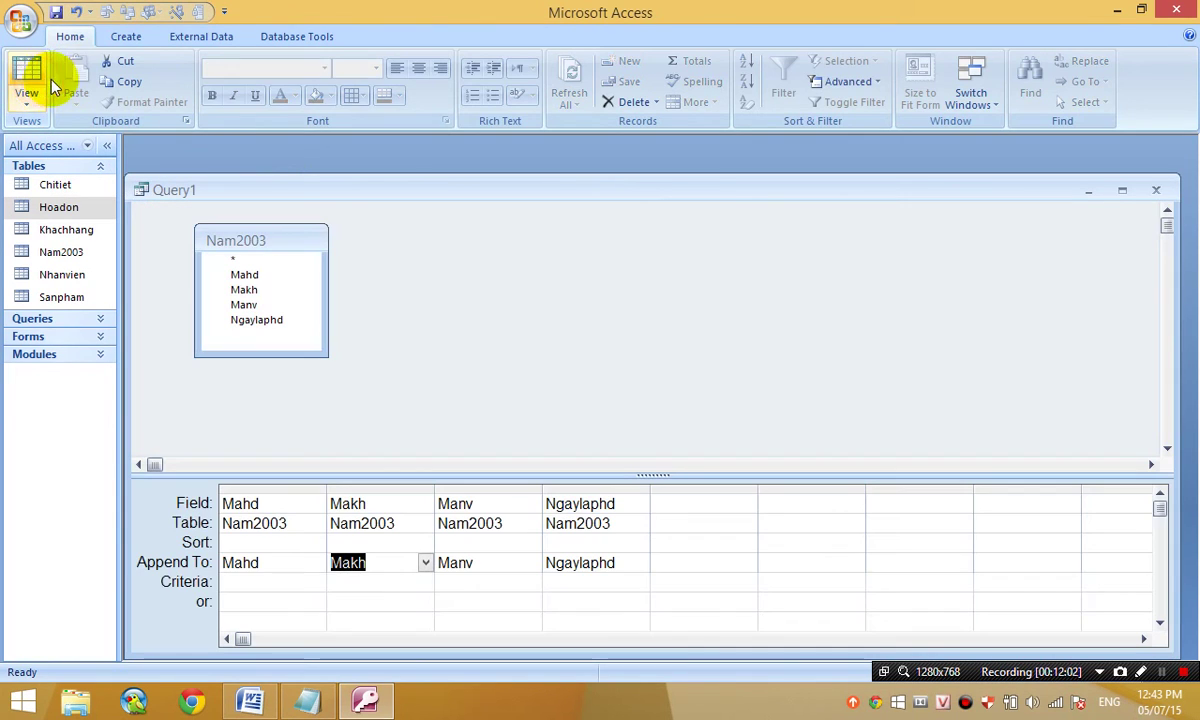
{"action": "left_click", "coordinate": [66, 80]}
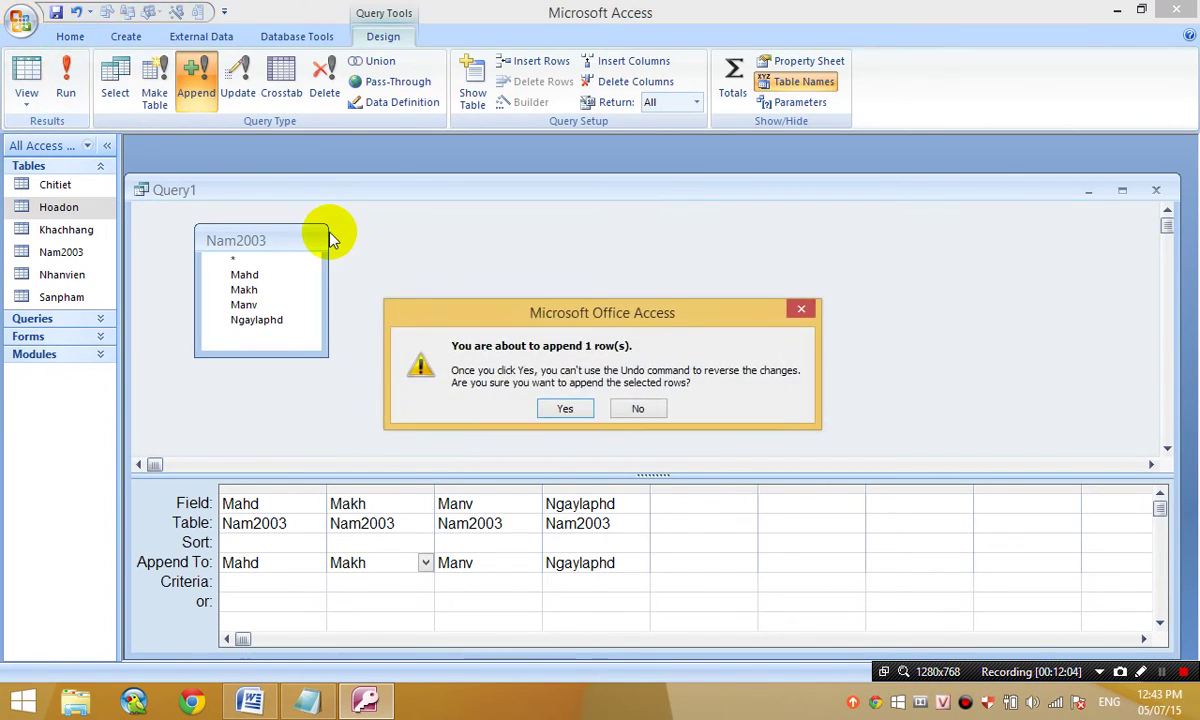
{"action": "left_click", "coordinate": [578, 404]}
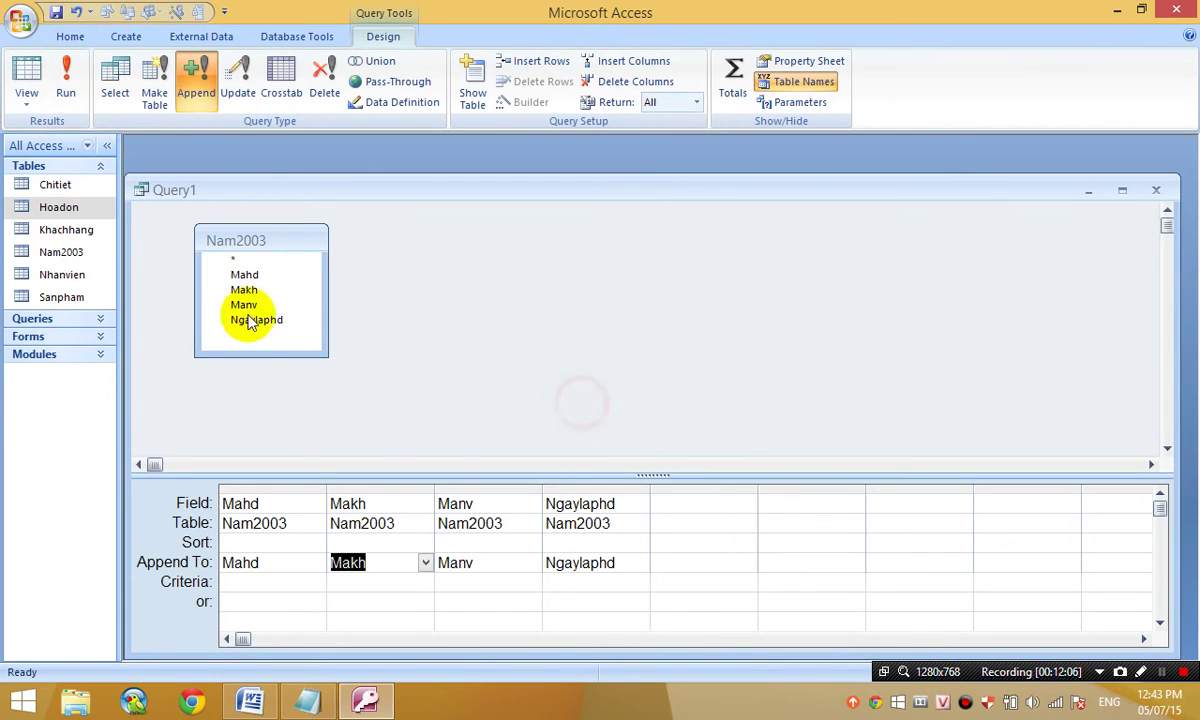
- Open Hoadon to check the appended 2003 invoice, then close it and select Nam2003
{"action": "double_click", "coordinate": [58, 207]}
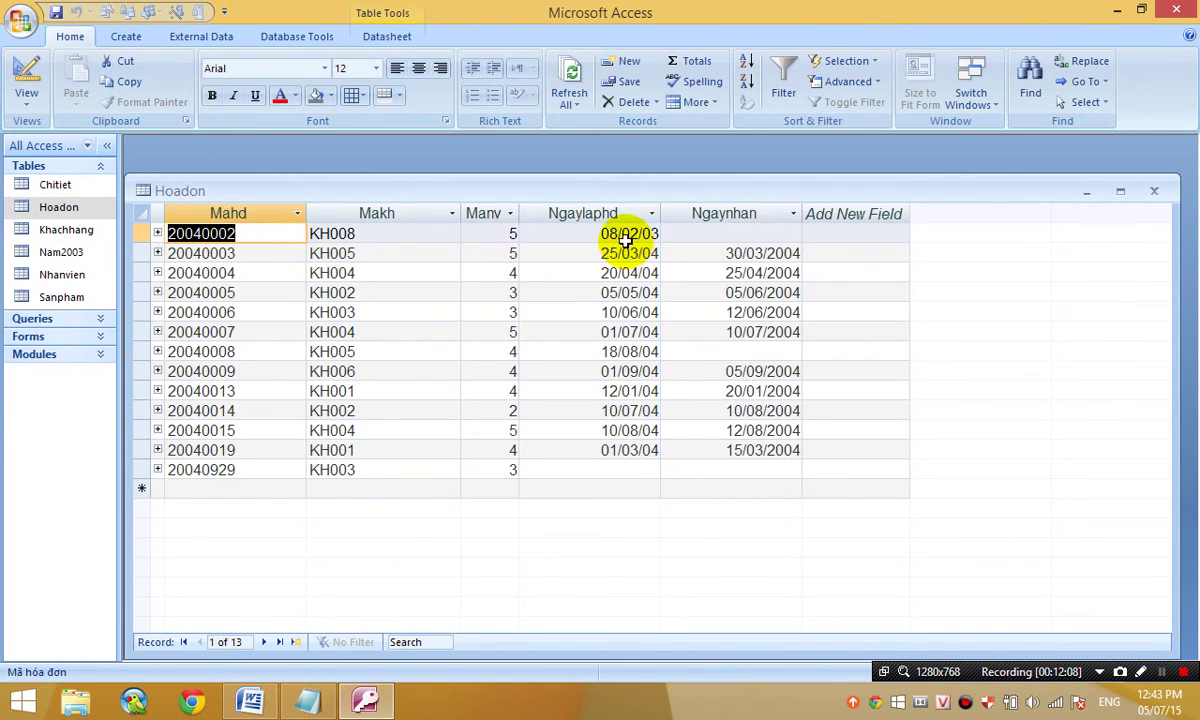
{"action": "left_click", "coordinate": [604, 234]}
{"action": "left_click_drag", "start_coordinate": [461, 230], "coordinate": [571, 241]}
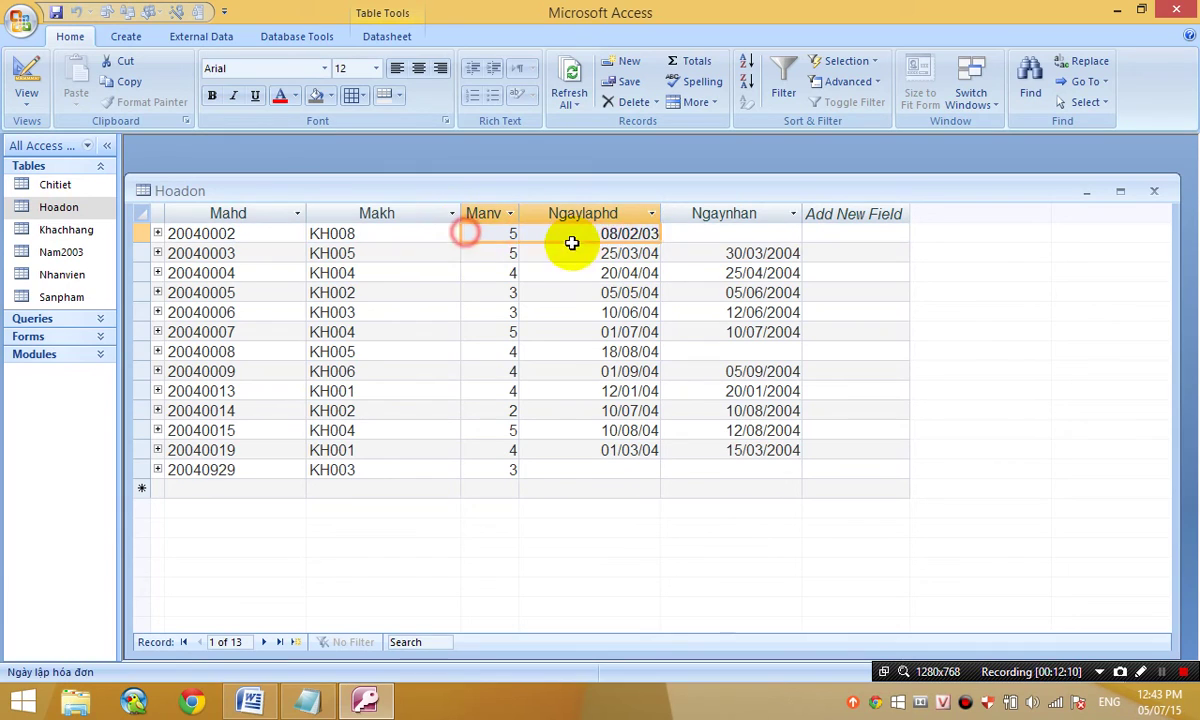
{"action": "left_click", "coordinate": [1165, 190]}
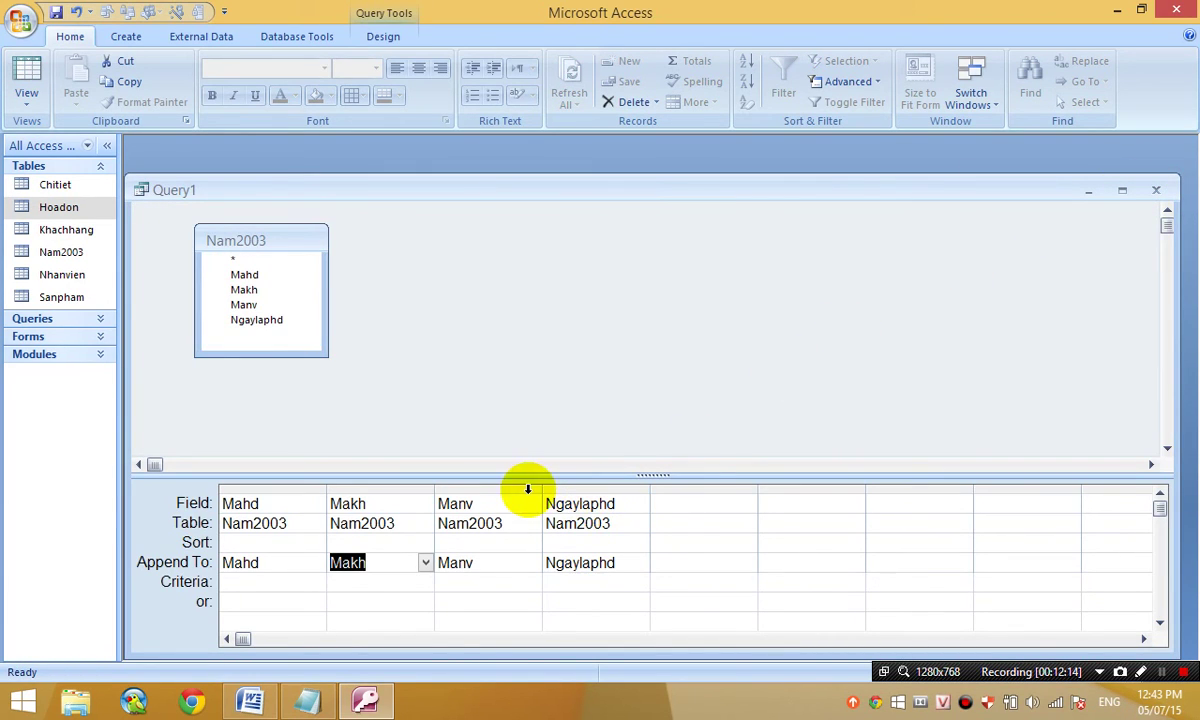
{"action": "left_click", "coordinate": [62, 252]}
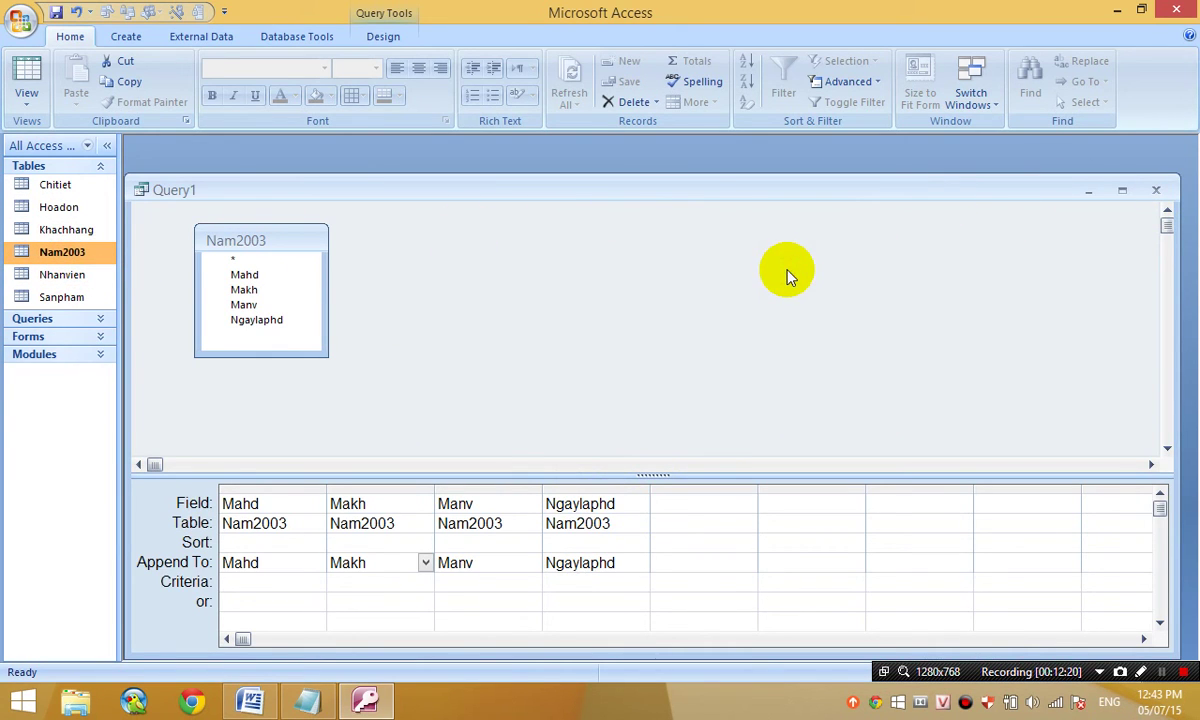
- Save the query with Ctrl+S under the name QsDL, then close its window
{"action": "key", "text": "ctrl+s"}
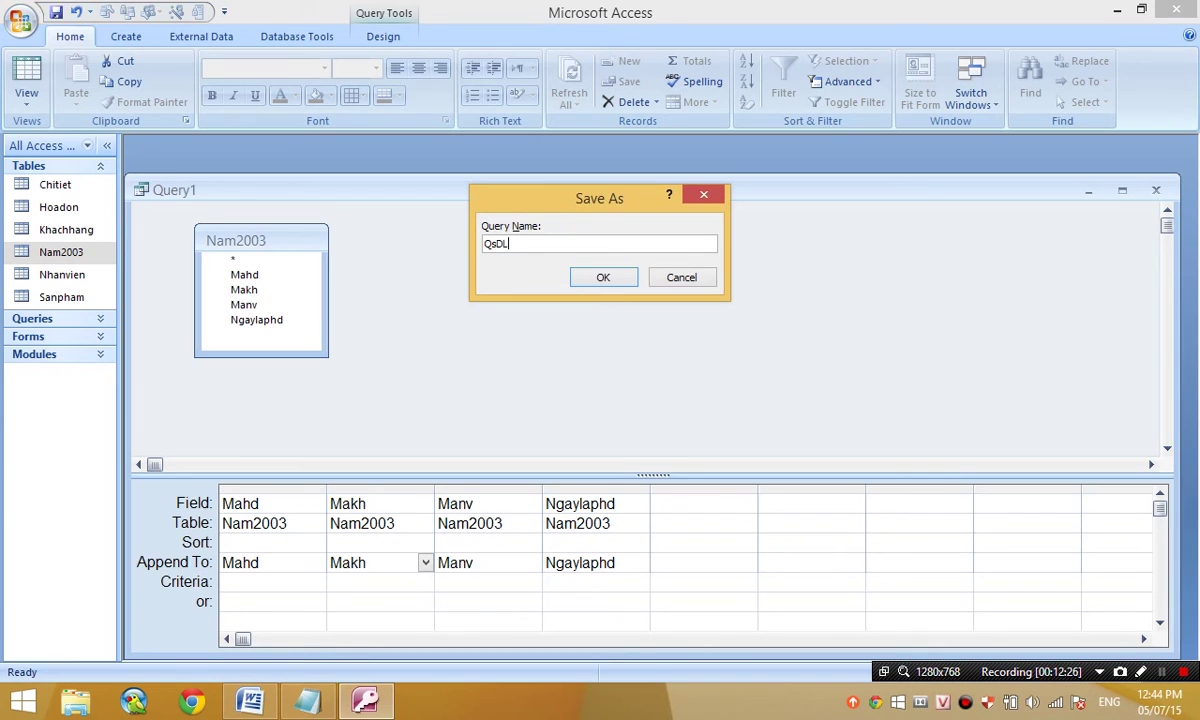
{"action": "type", "text": "QsDL"}
{"action": "key", "text": "Return"}
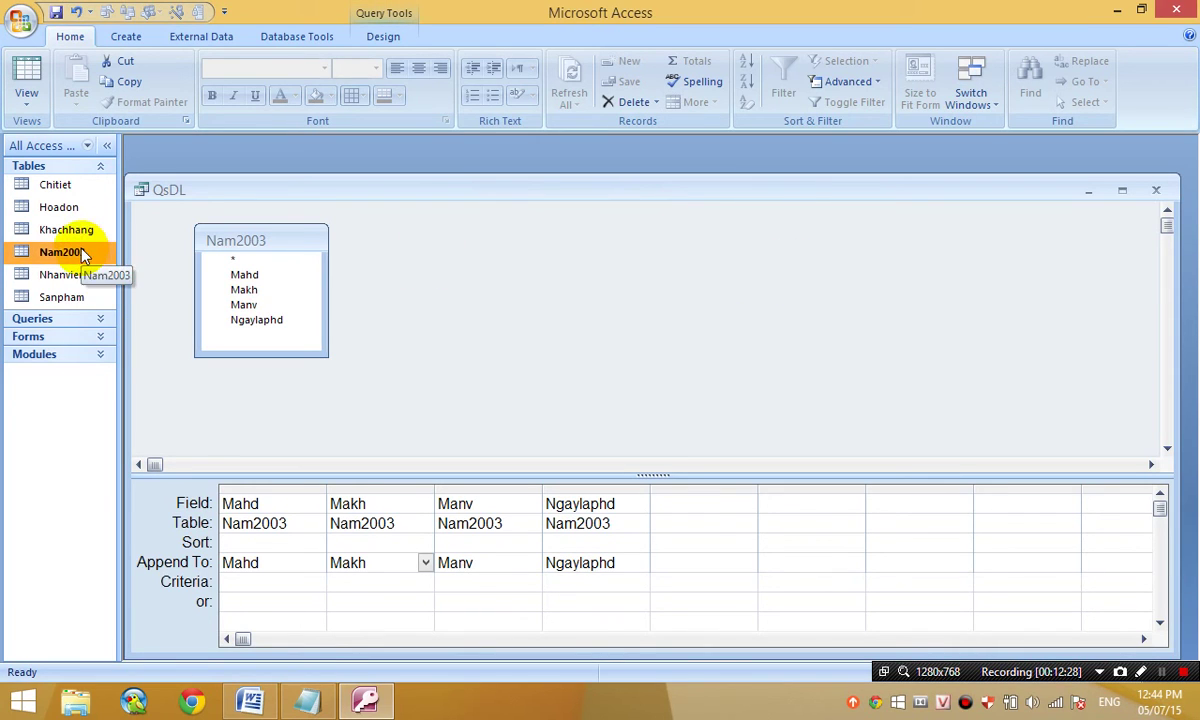
{"action": "left_click", "coordinate": [1157, 189]}
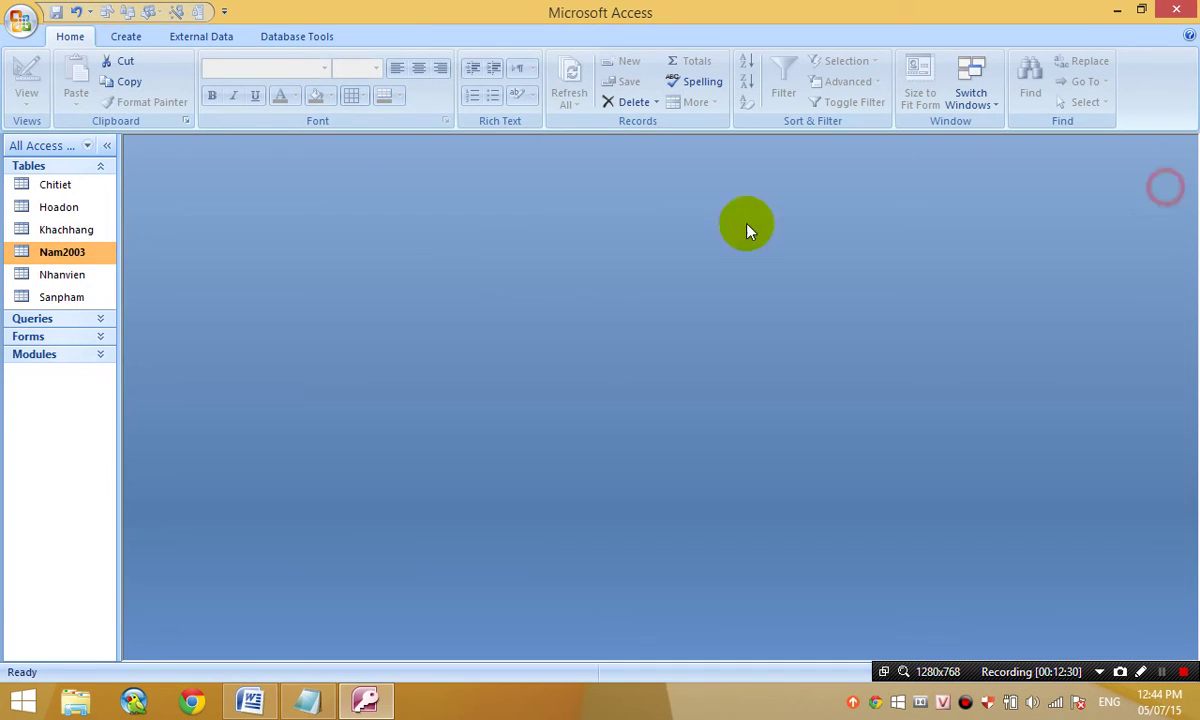
- Rename Nam2003's Ngaylaphd field to Ngaygiaodich in Design View, save it, and expand the Queries list
{"action": "right_click", "coordinate": [60, 251]}
{"action": "left_click", "coordinate": [125, 271]}
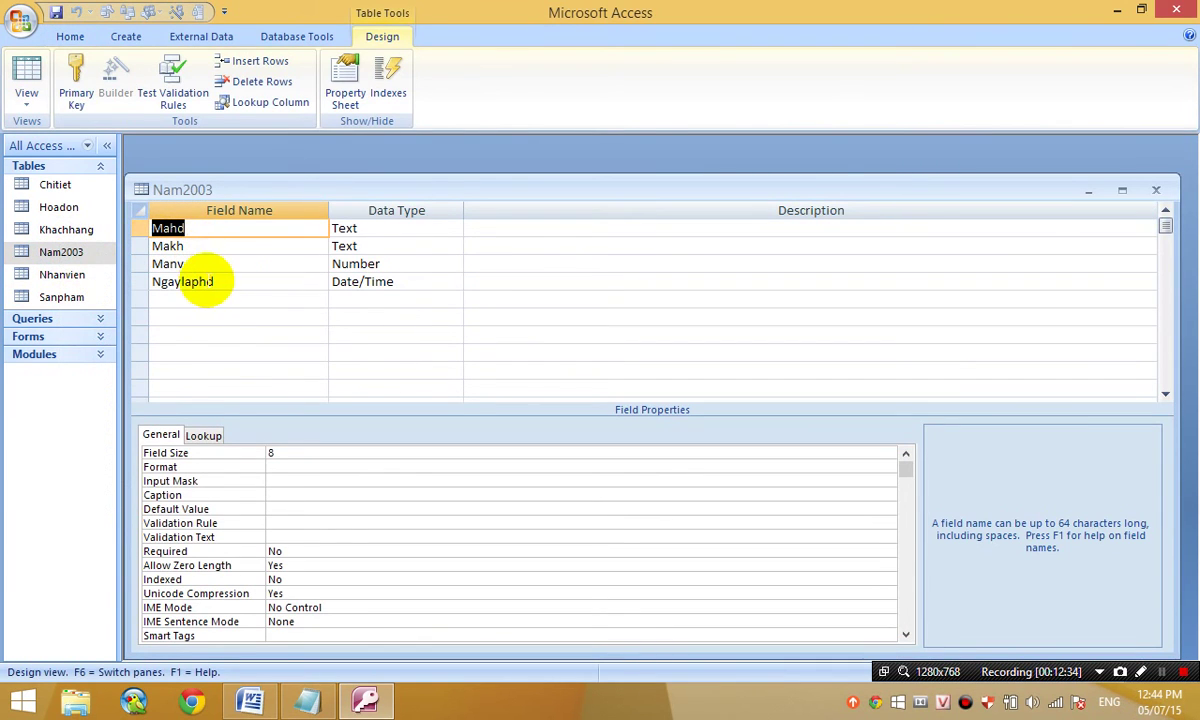
{"action": "left_click", "coordinate": [215, 280]}
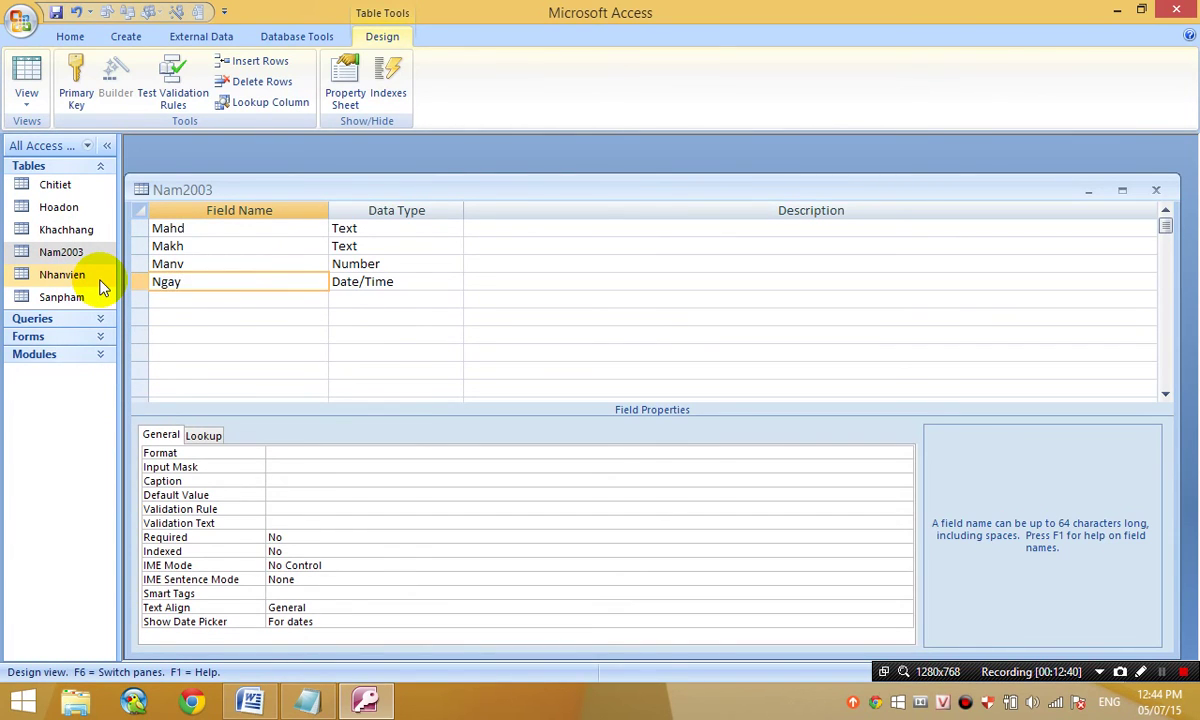
{"action": "type", "text": "Ngaygiaodich"}
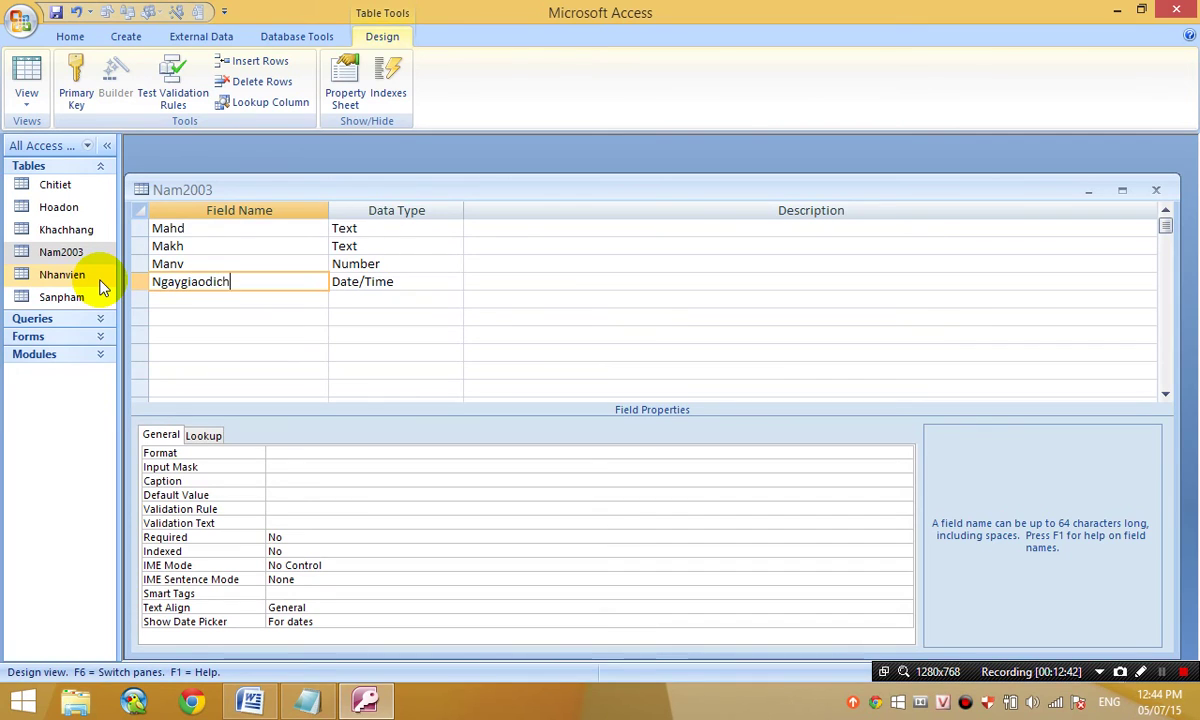
{"action": "key", "text": "Tab"}
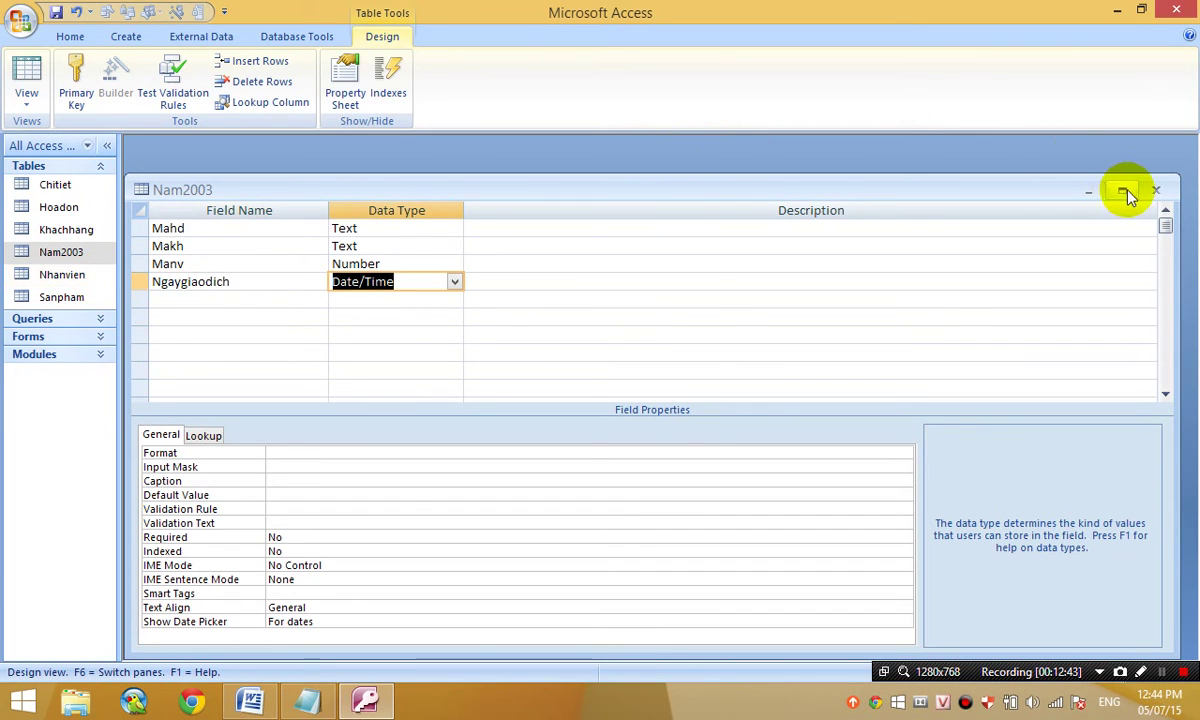
{"action": "left_click", "coordinate": [1155, 190]}
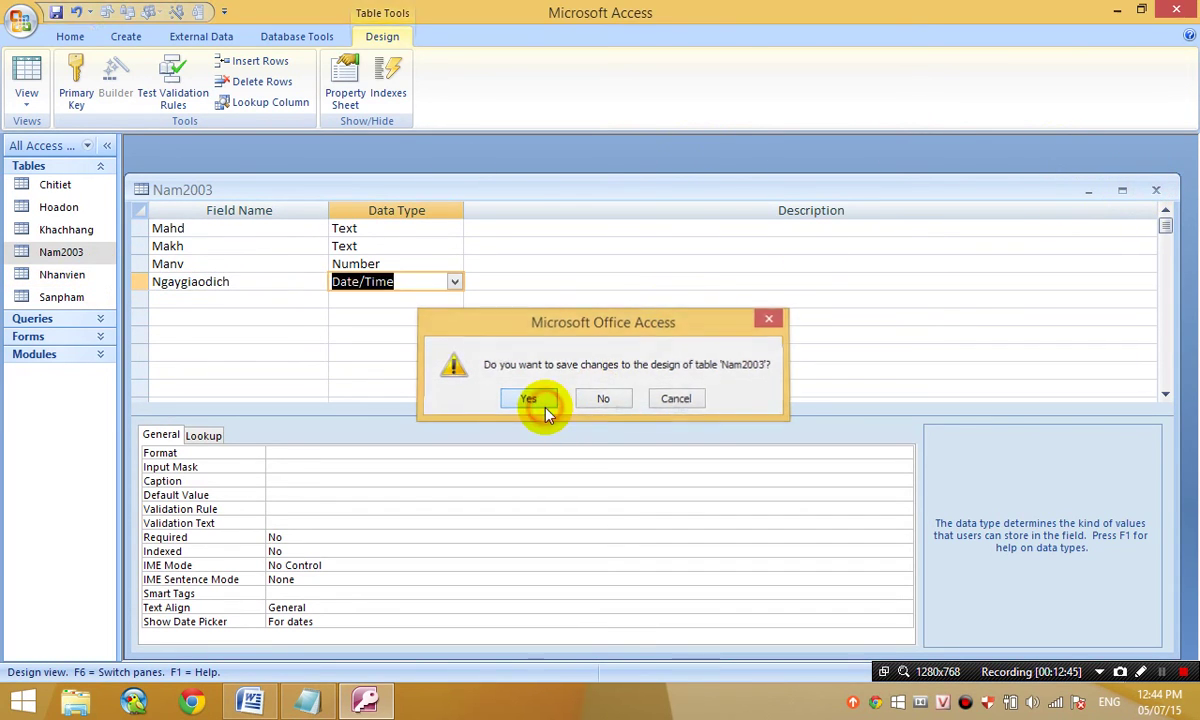
{"action": "left_click", "coordinate": [530, 400]}
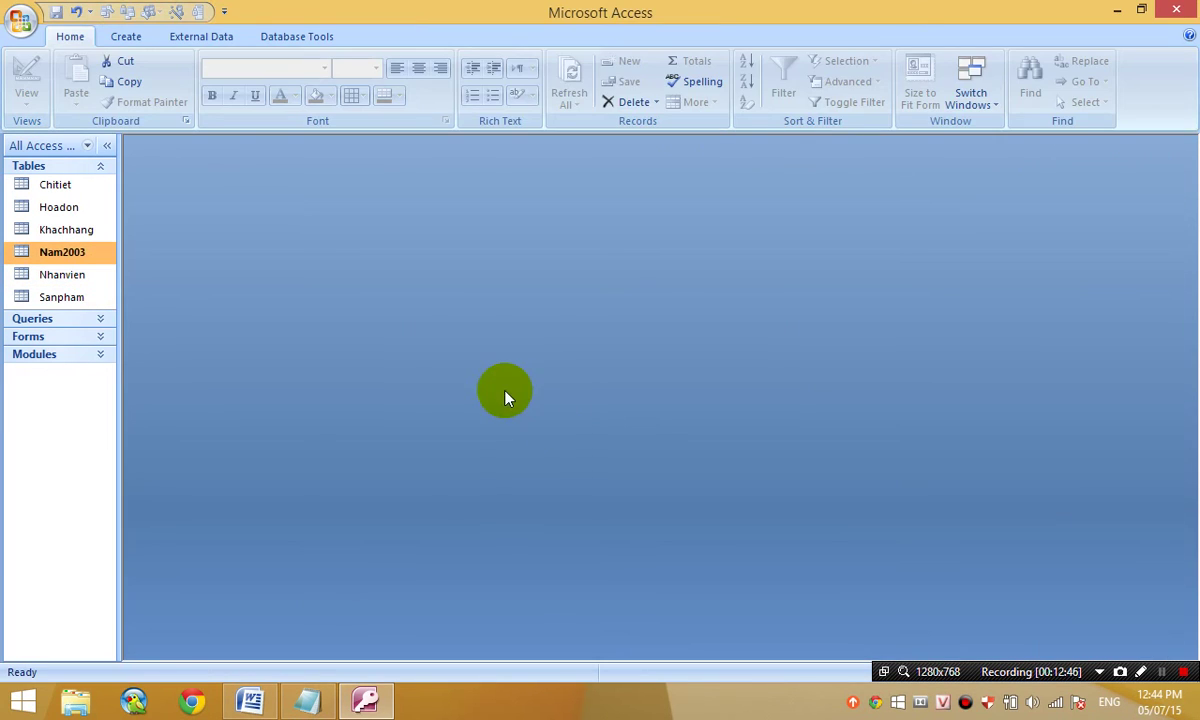
{"action": "left_click", "coordinate": [84, 320]}
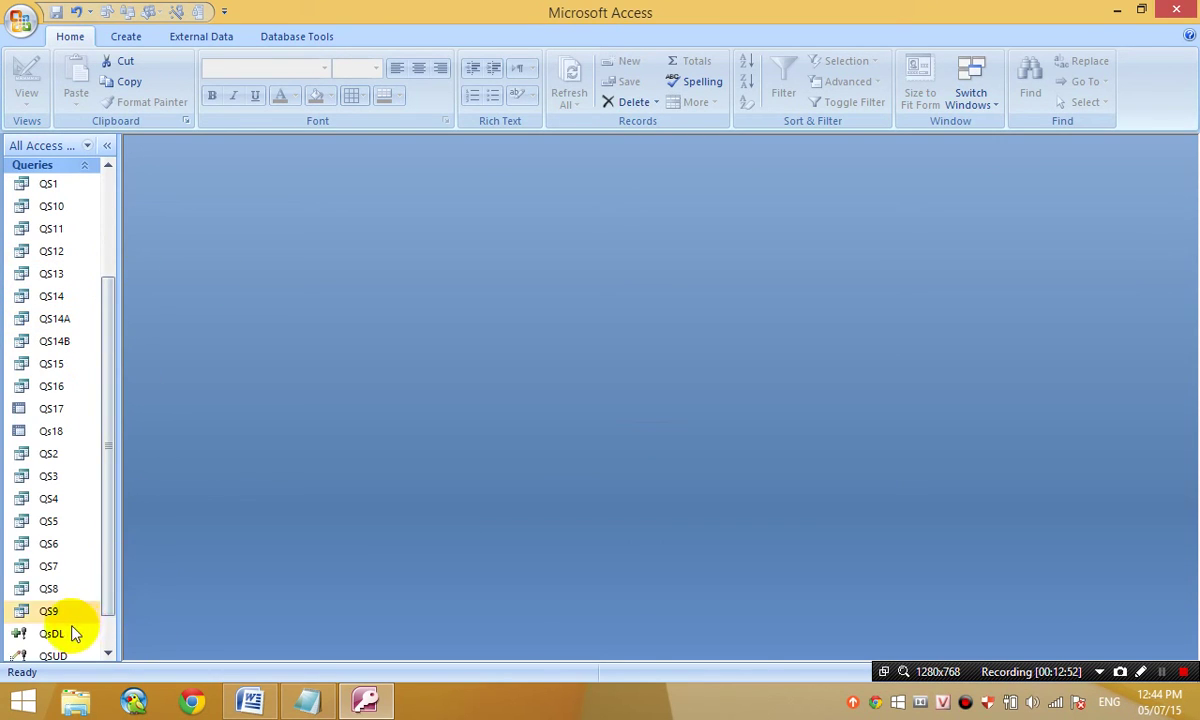
- Open QsDL in Design View and delete its fourth column, Ngaygiaodich
{"action": "right_click", "coordinate": [75, 633]}
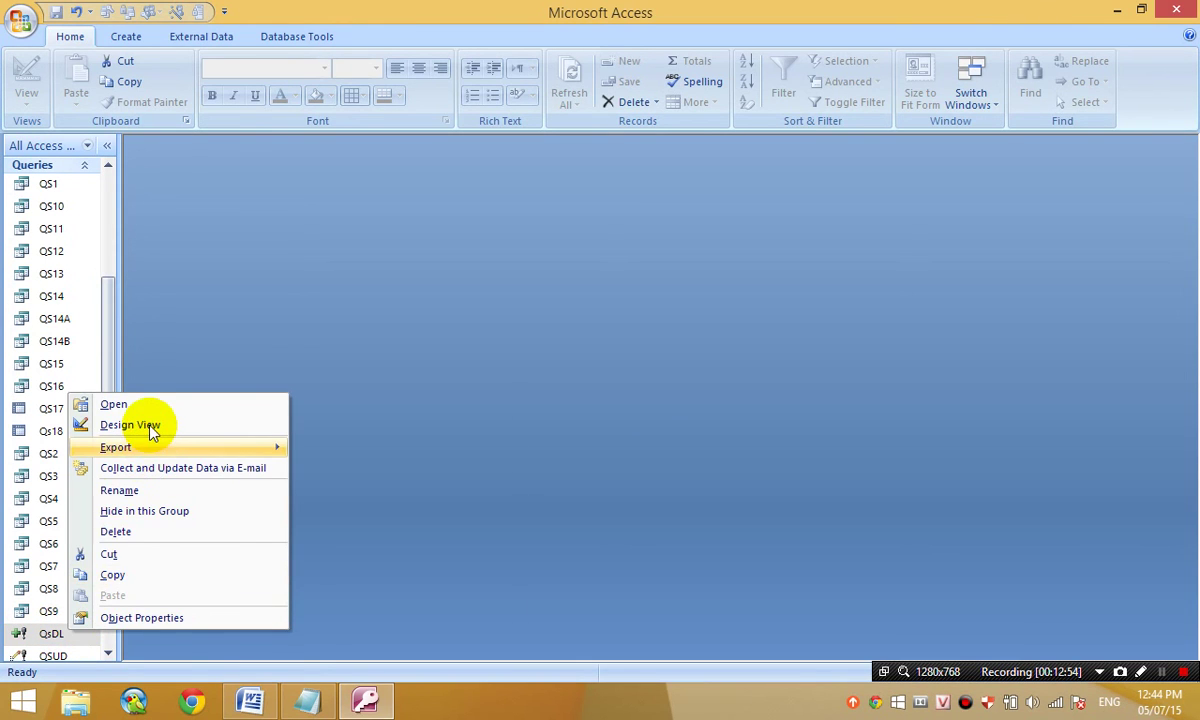
{"action": "left_click", "coordinate": [147, 426]}
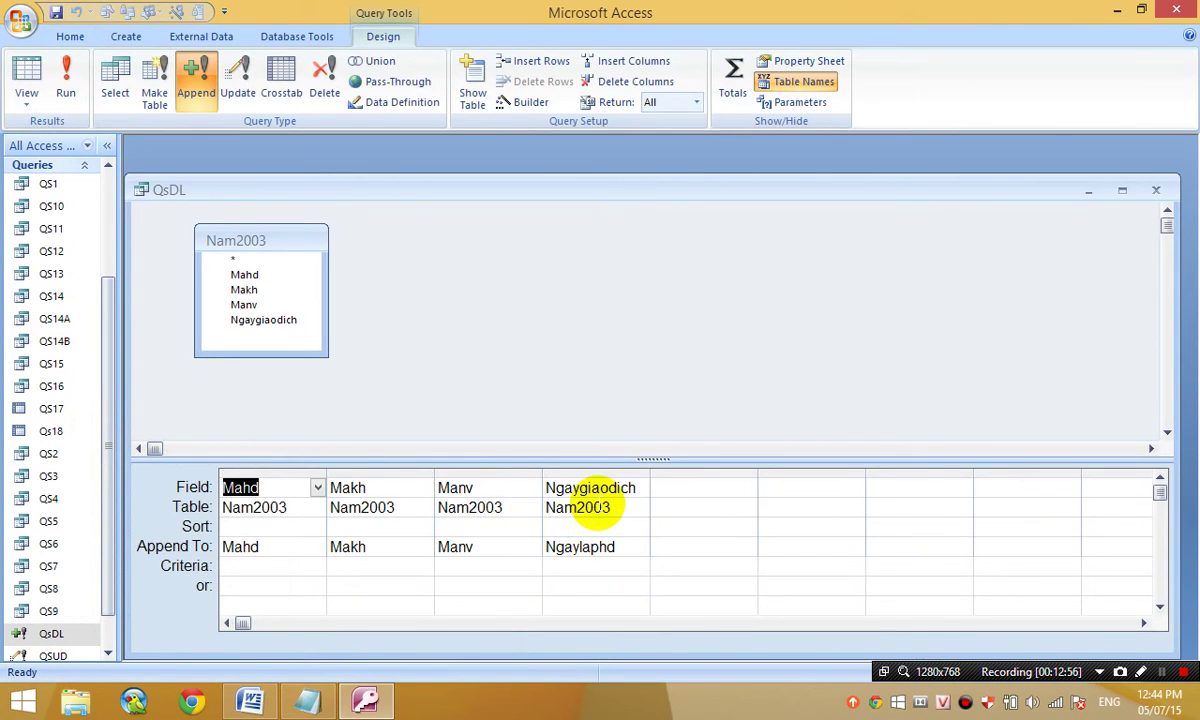
{"action": "left_click", "coordinate": [600, 505]}
{"action": "left_click", "coordinate": [571, 487]}
{"action": "left_click", "coordinate": [548, 488]}
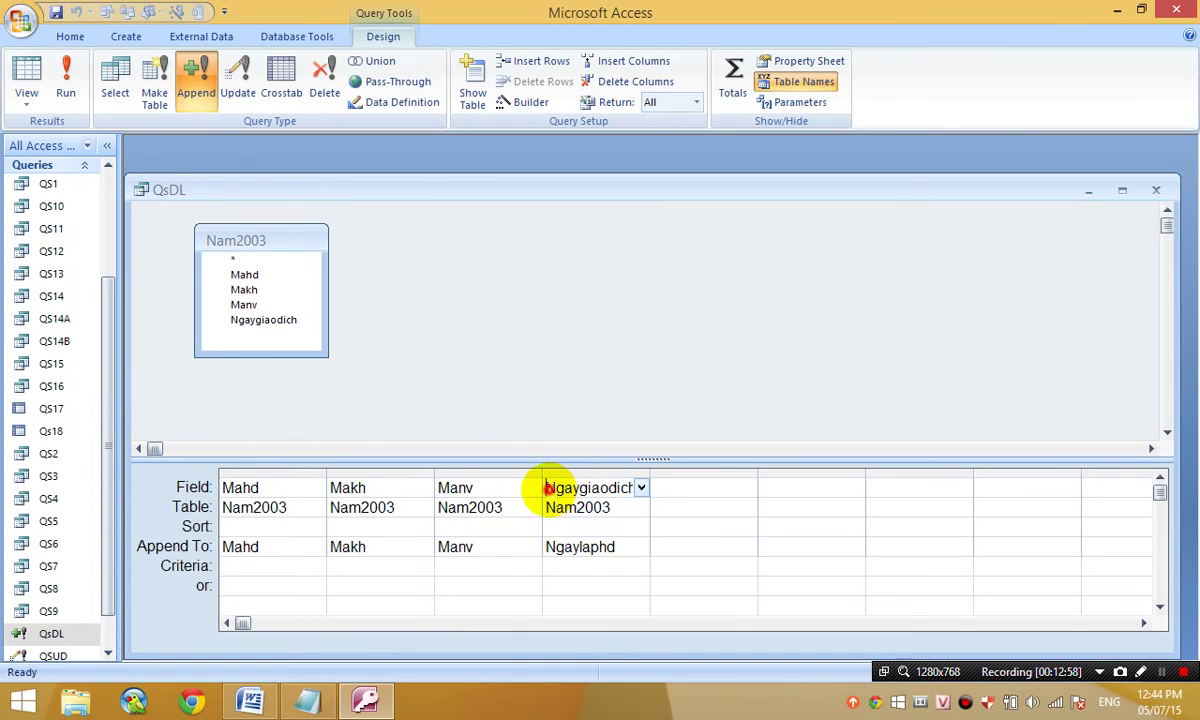
{"action": "left_click_drag", "start_coordinate": [548, 488], "coordinate": [650, 487]}
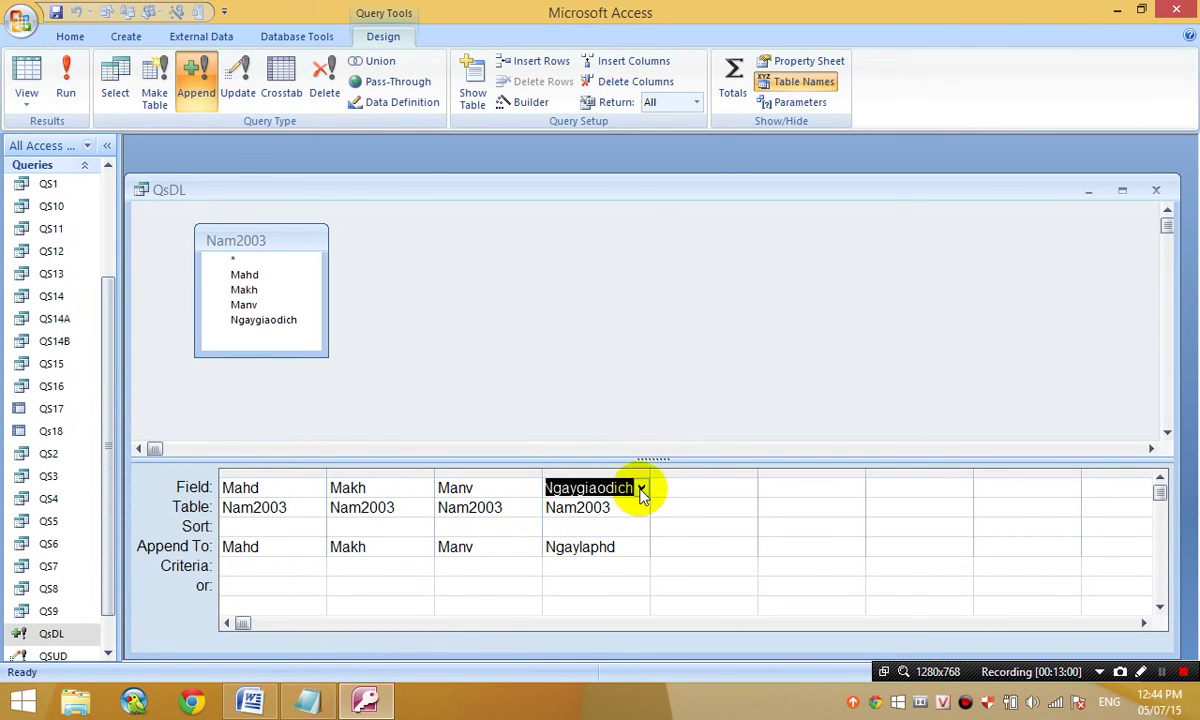
{"action": "left_click", "coordinate": [612, 470]}
{"action": "key", "text": "Delete"}
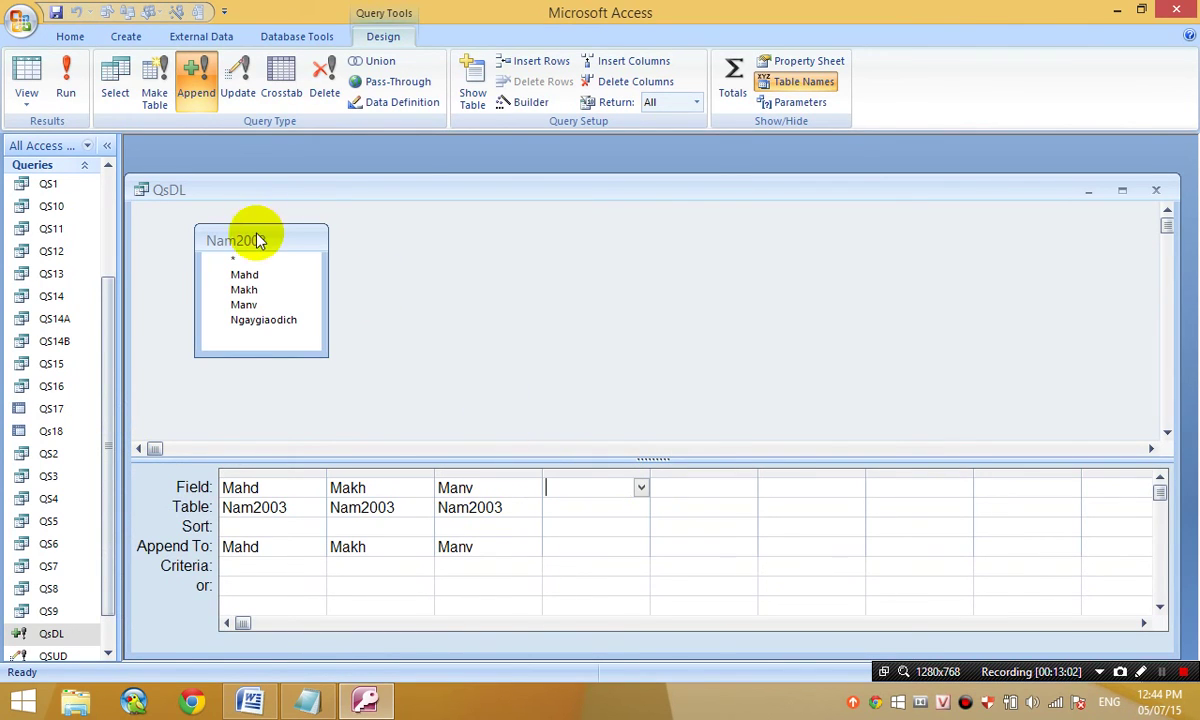
- Re-add Ngaygiaodich as the fourth column, appending into Hoadon's Ngaylaphd field
{"action": "double_click", "coordinate": [268, 319]}
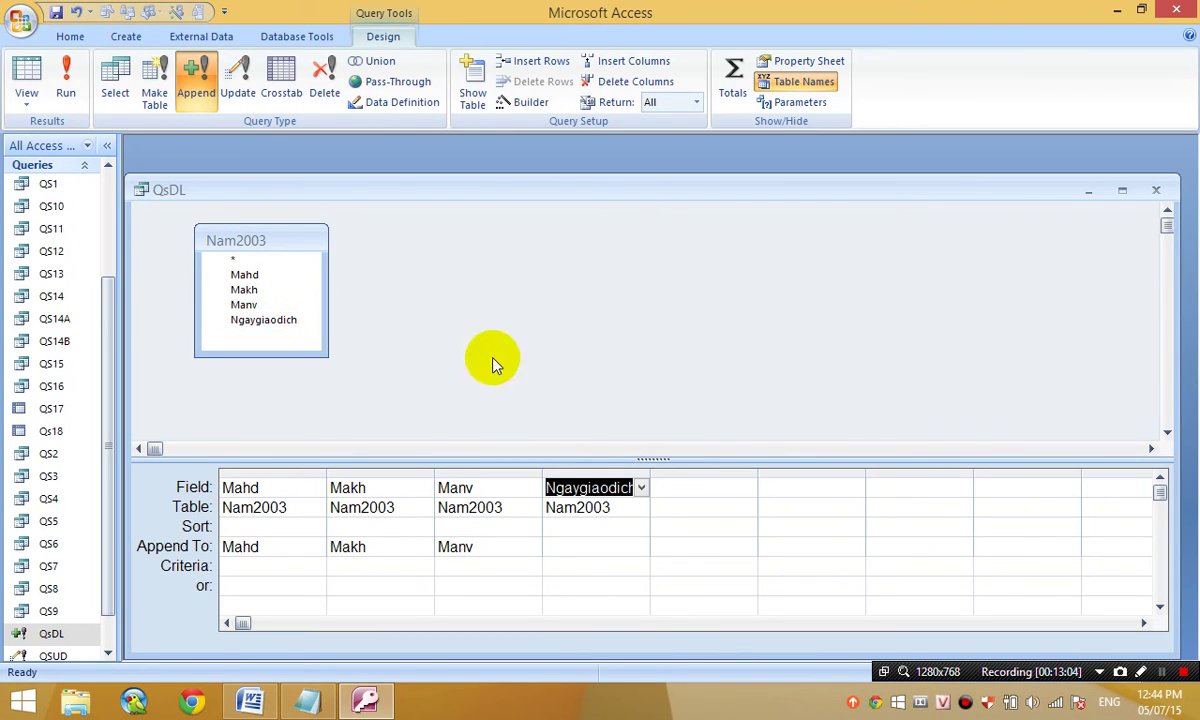
{"action": "left_click", "coordinate": [576, 548]}
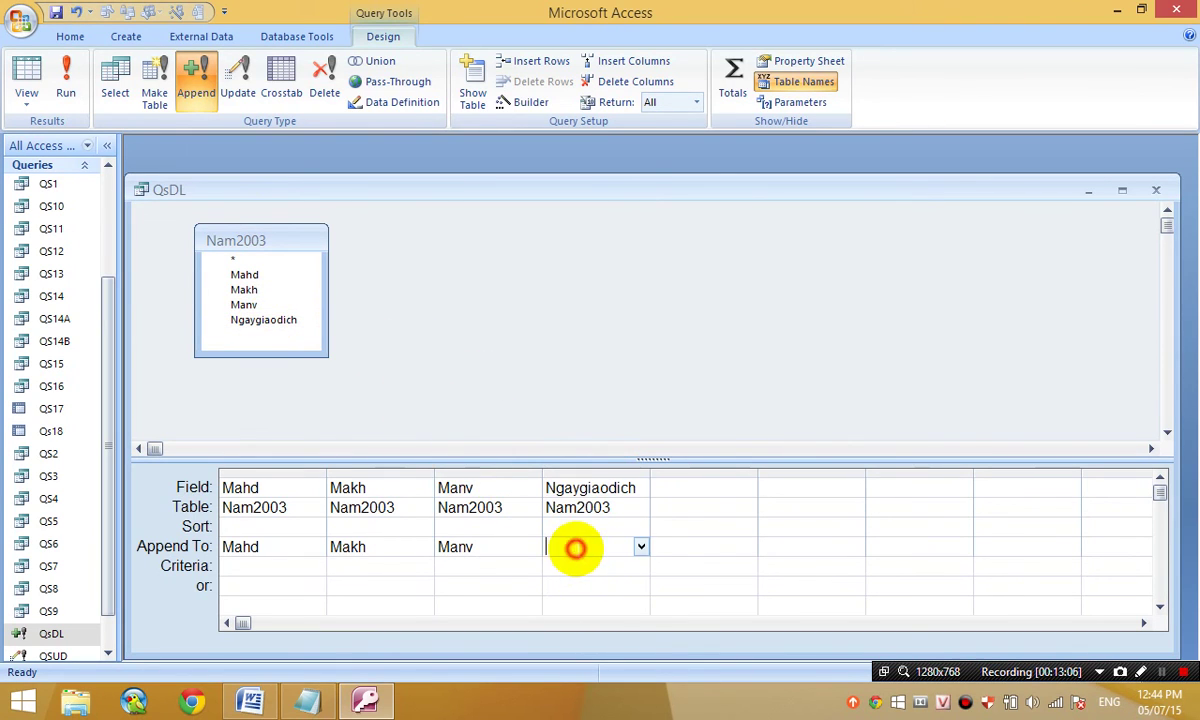
{"action": "left_click", "coordinate": [641, 548]}
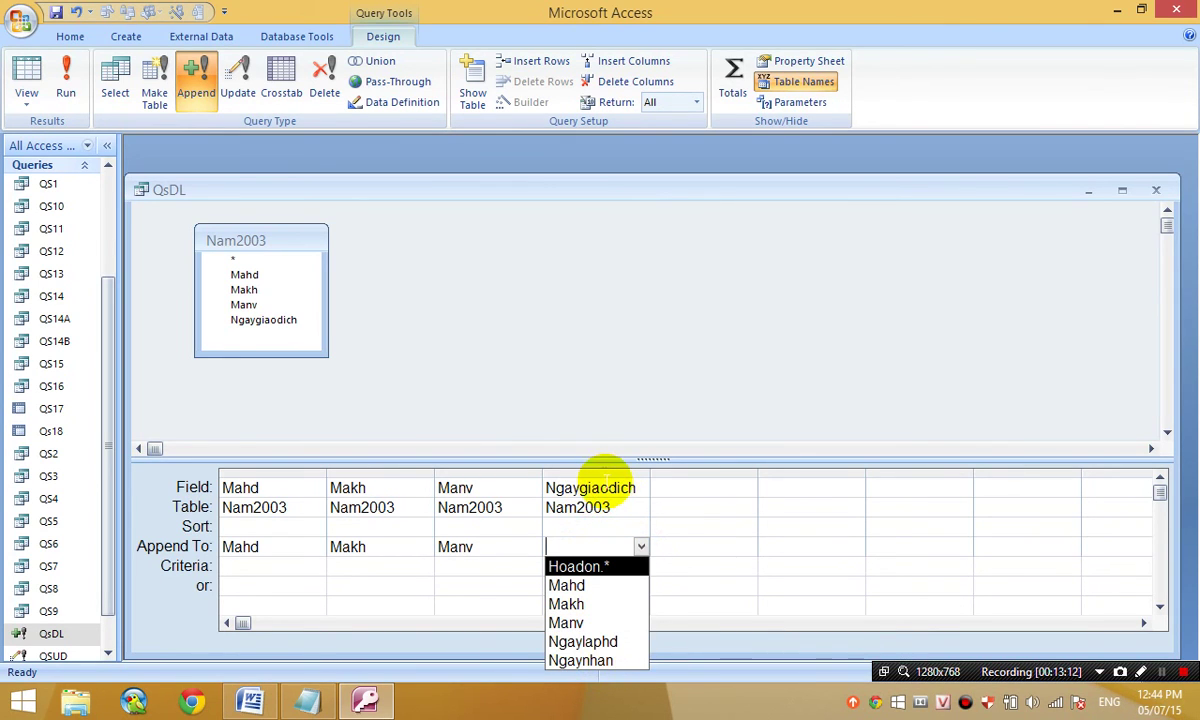
{"action": "left_click", "coordinate": [600, 643]}
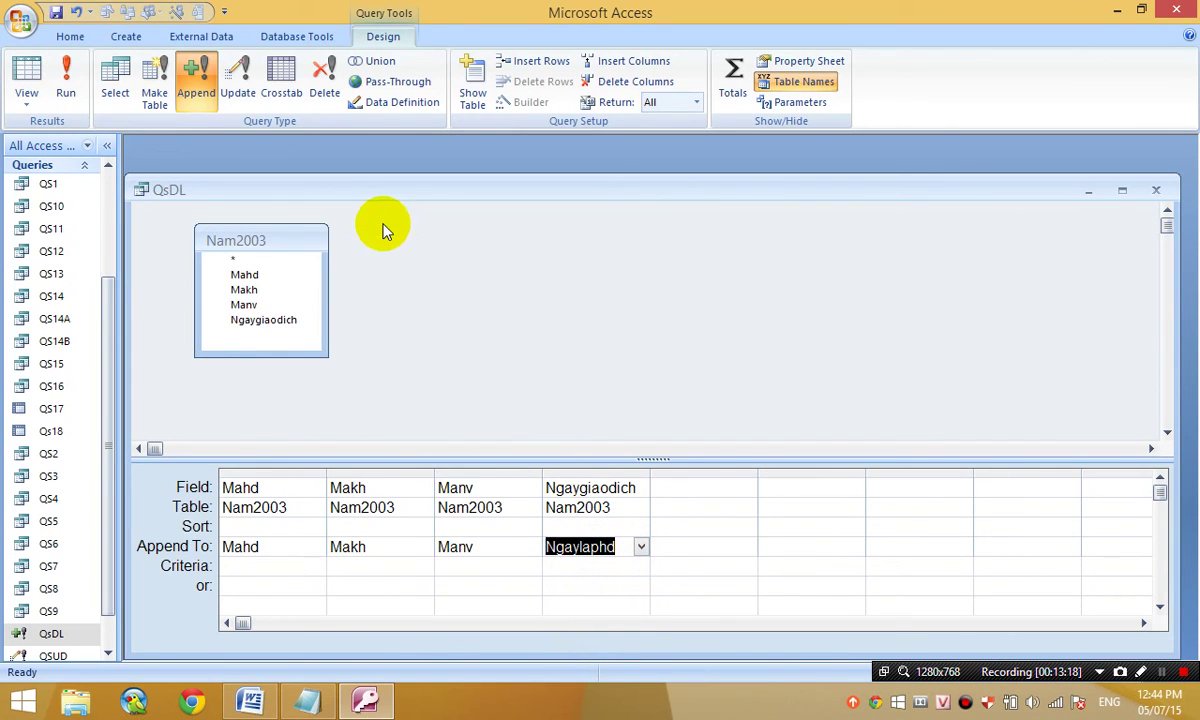
- Preview, then run the QsDL append query, confirming both prompts to add the Nam2003 row
{"action": "left_click", "coordinate": [27, 70]}
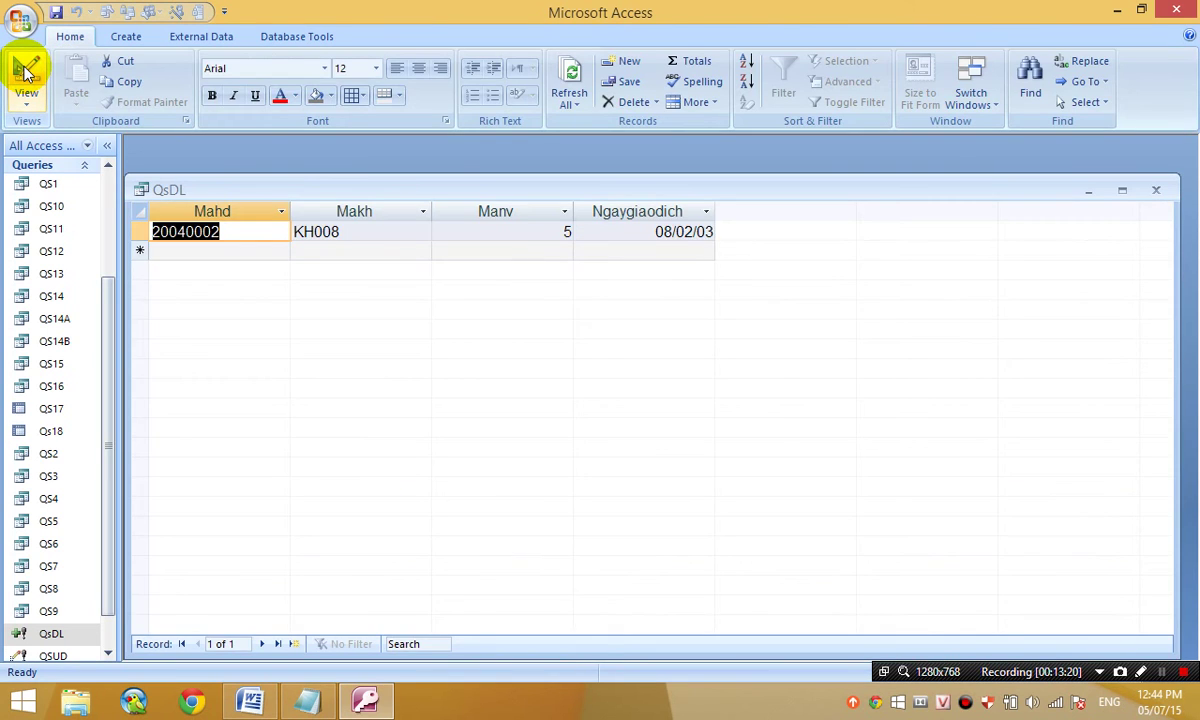
{"action": "left_click", "coordinate": [28, 68]}
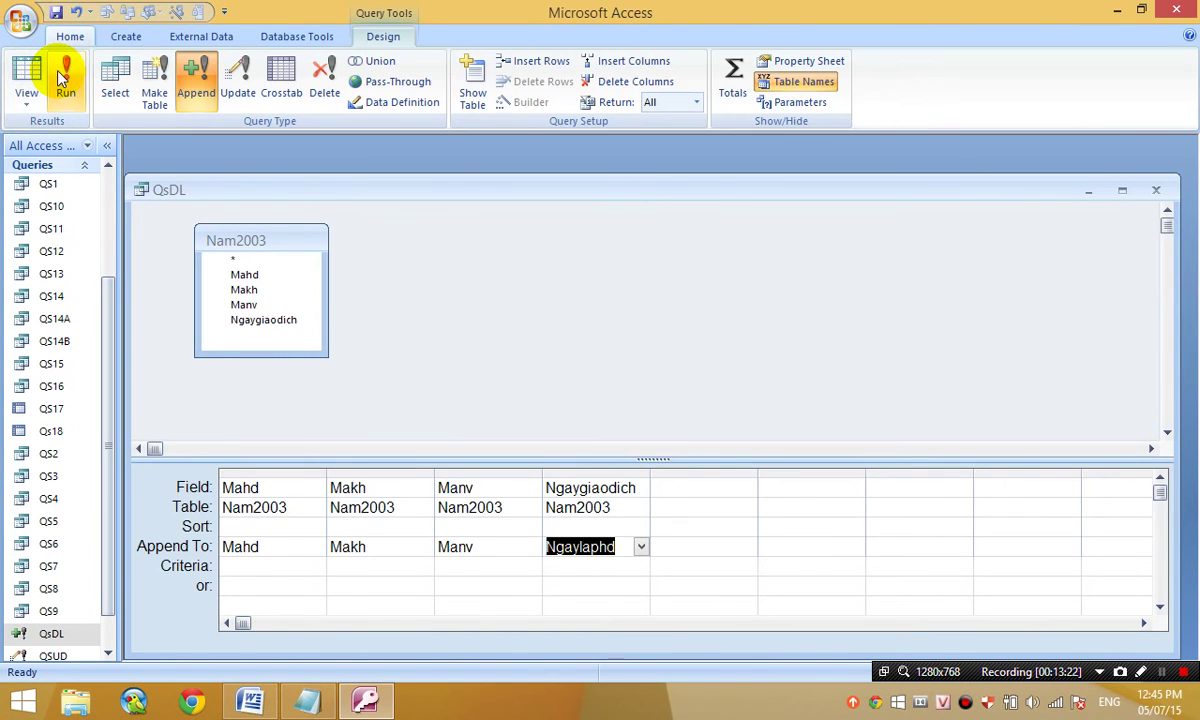
{"action": "left_click", "coordinate": [58, 70]}
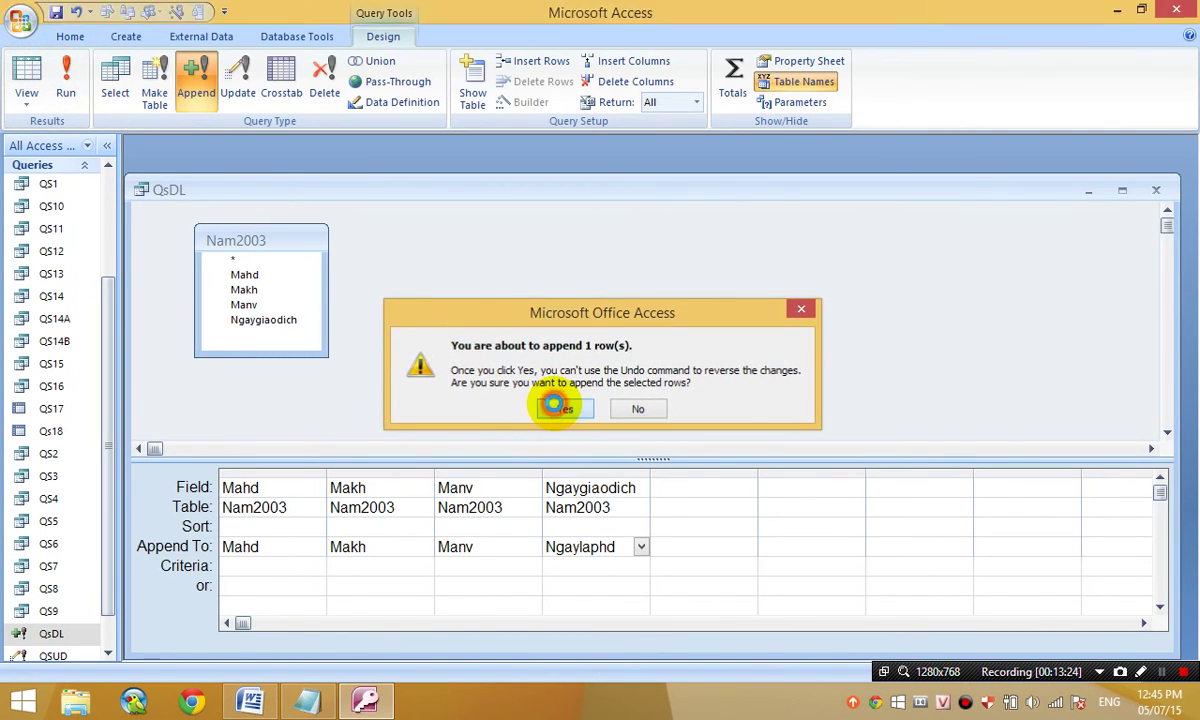
{"action": "left_click", "coordinate": [556, 410]}
{"action": "left_click", "coordinate": [543, 428]}
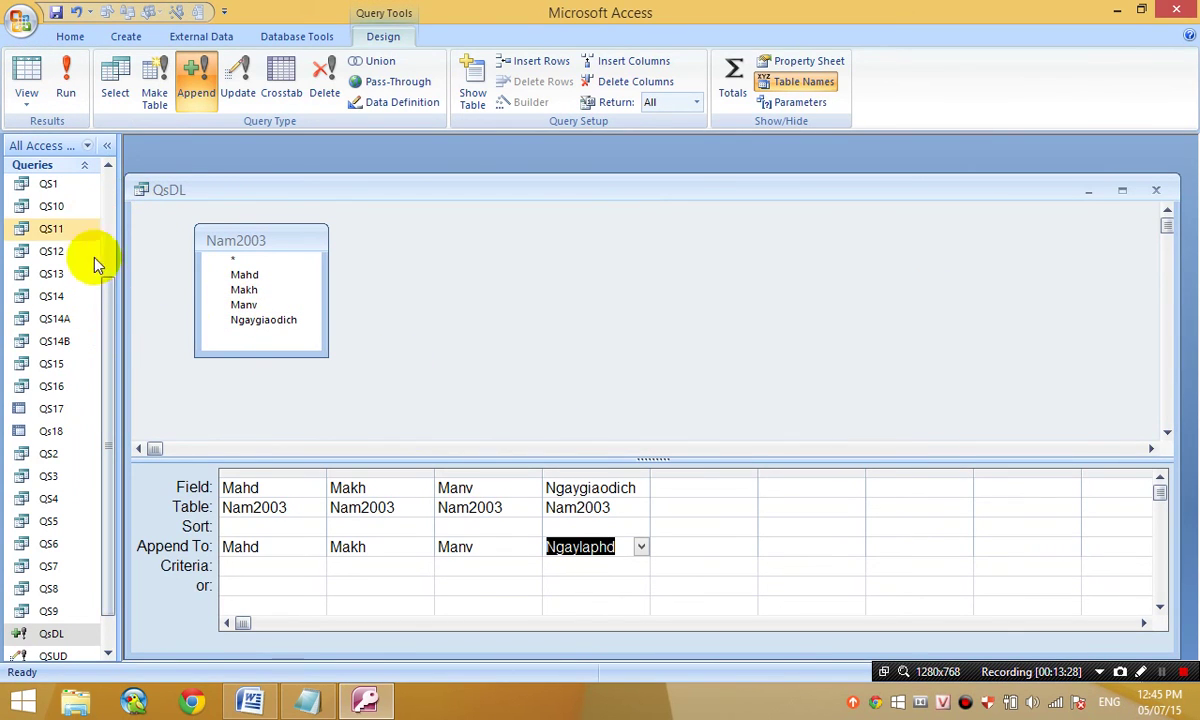
- Open Nam2003 and Hoadon, then delete the appended record 20040002 from Hoadon
{"action": "left_click", "coordinate": [88, 168]}
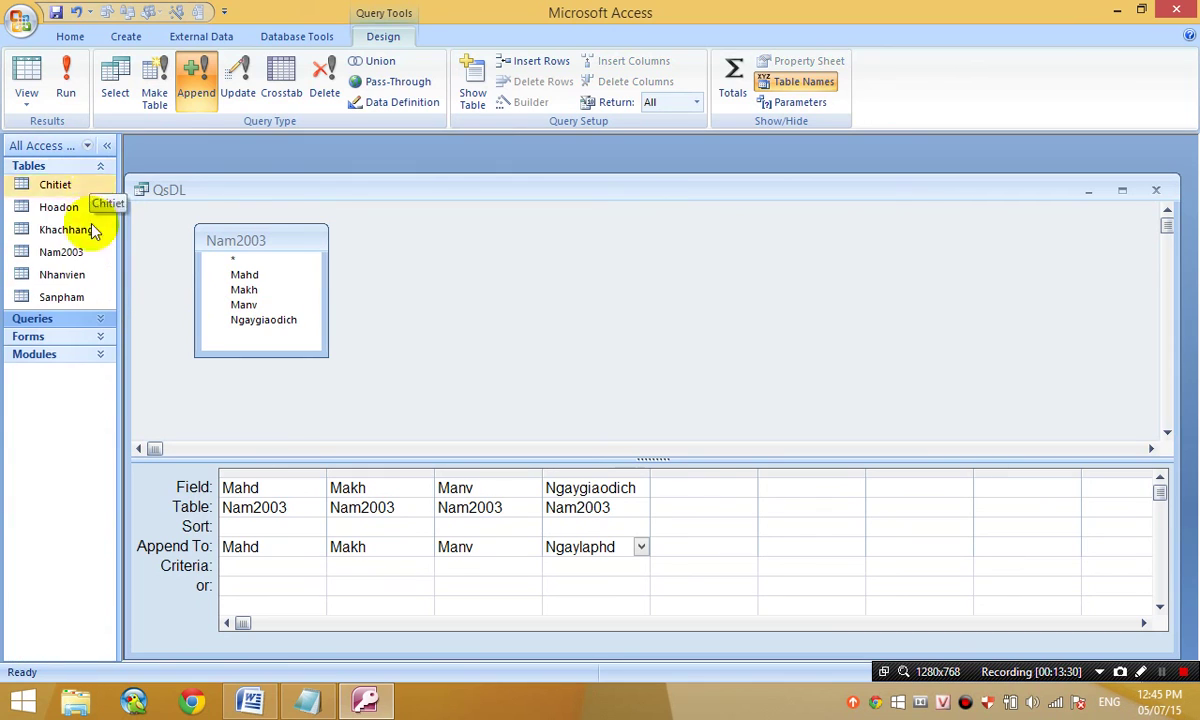
{"action": "double_click", "coordinate": [80, 252]}
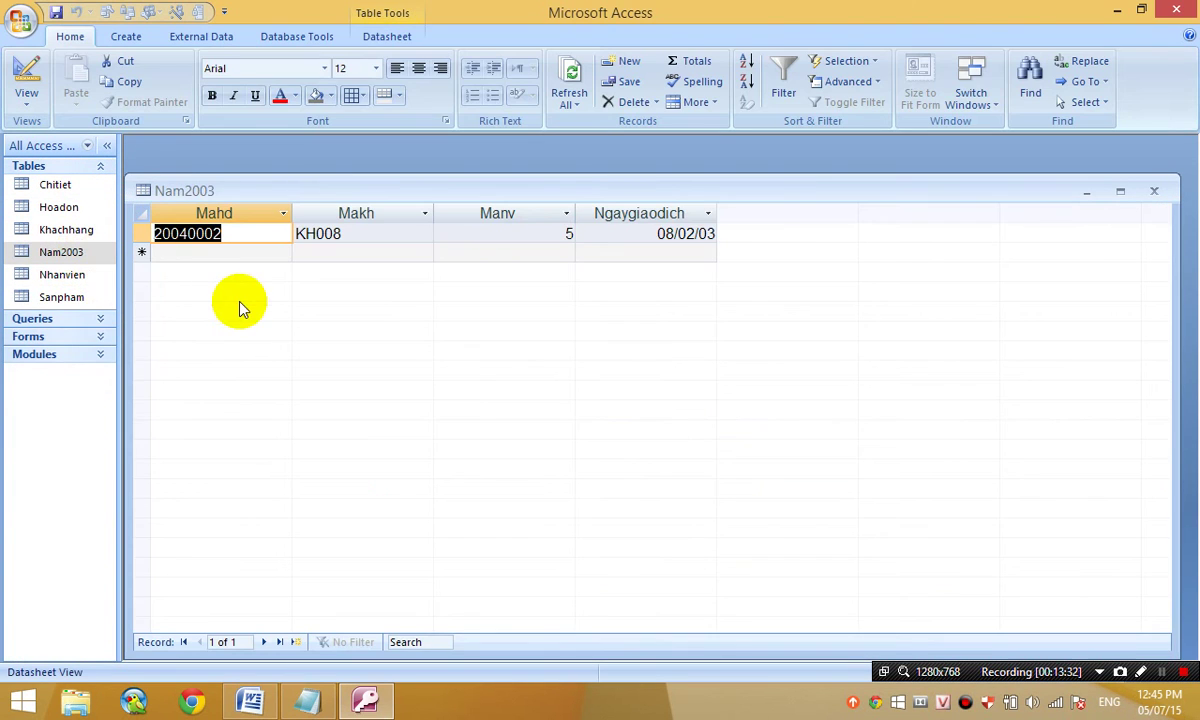
{"action": "double_click", "coordinate": [70, 207]}
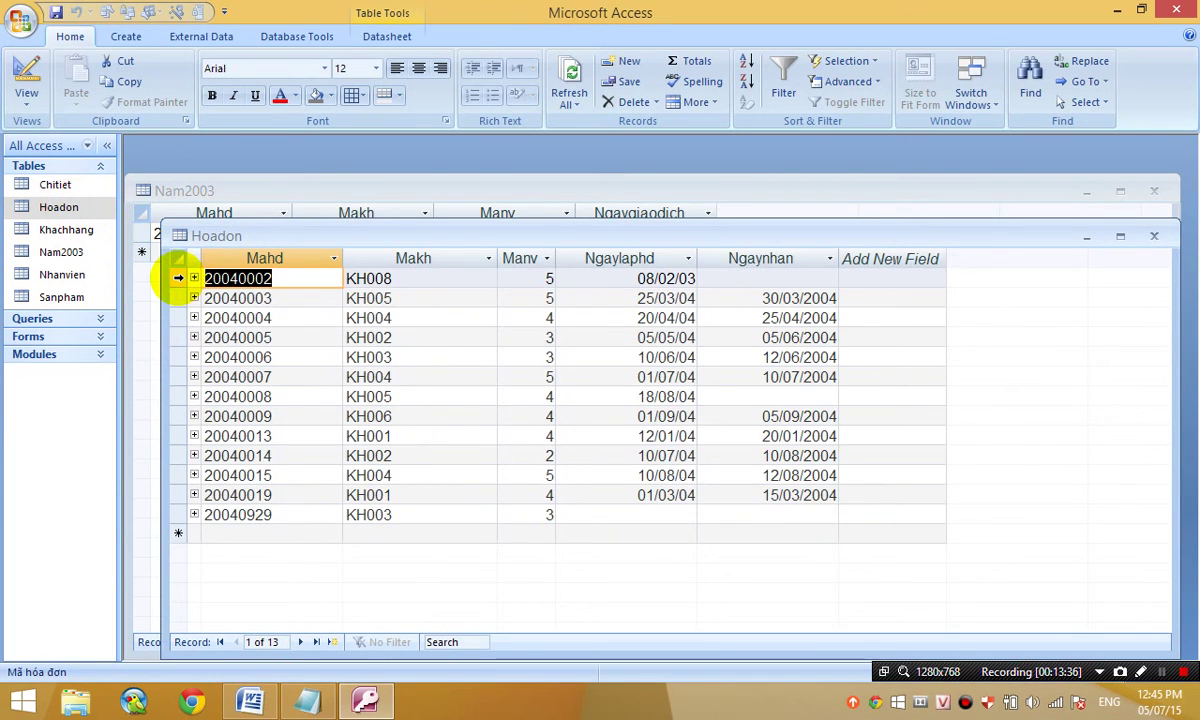
{"action": "left_click", "coordinate": [178, 278]}
{"action": "key", "text": "Delete"}
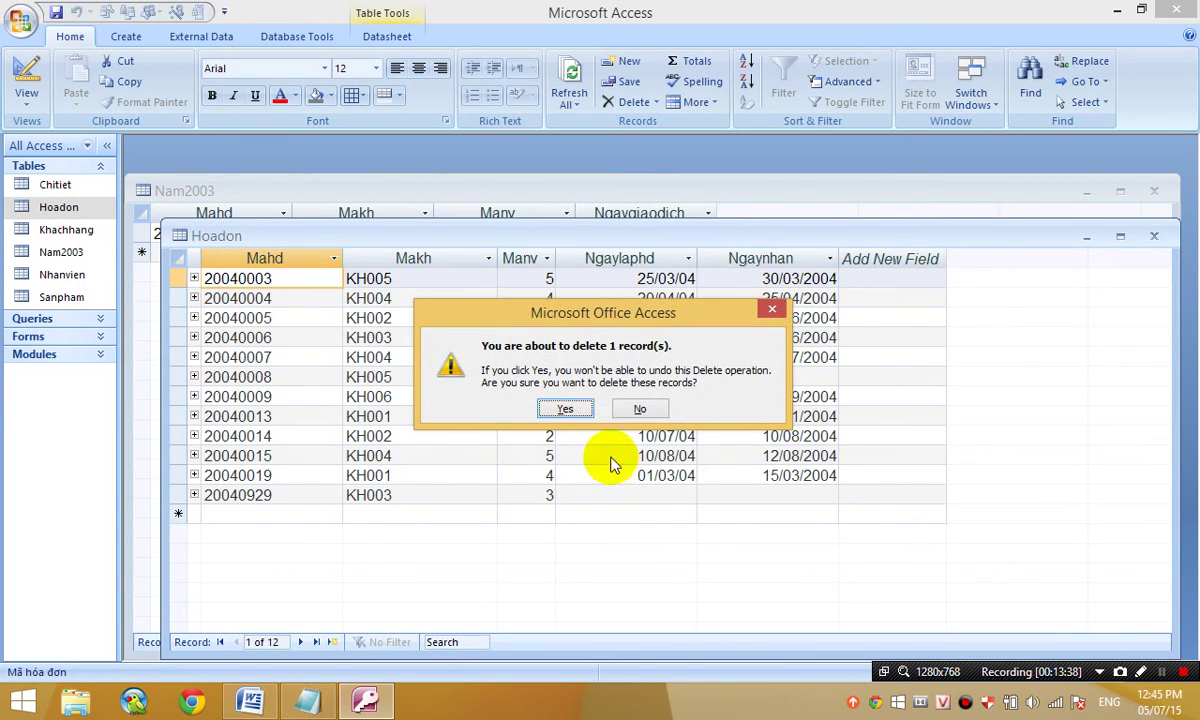
{"action": "left_click", "coordinate": [566, 409]}
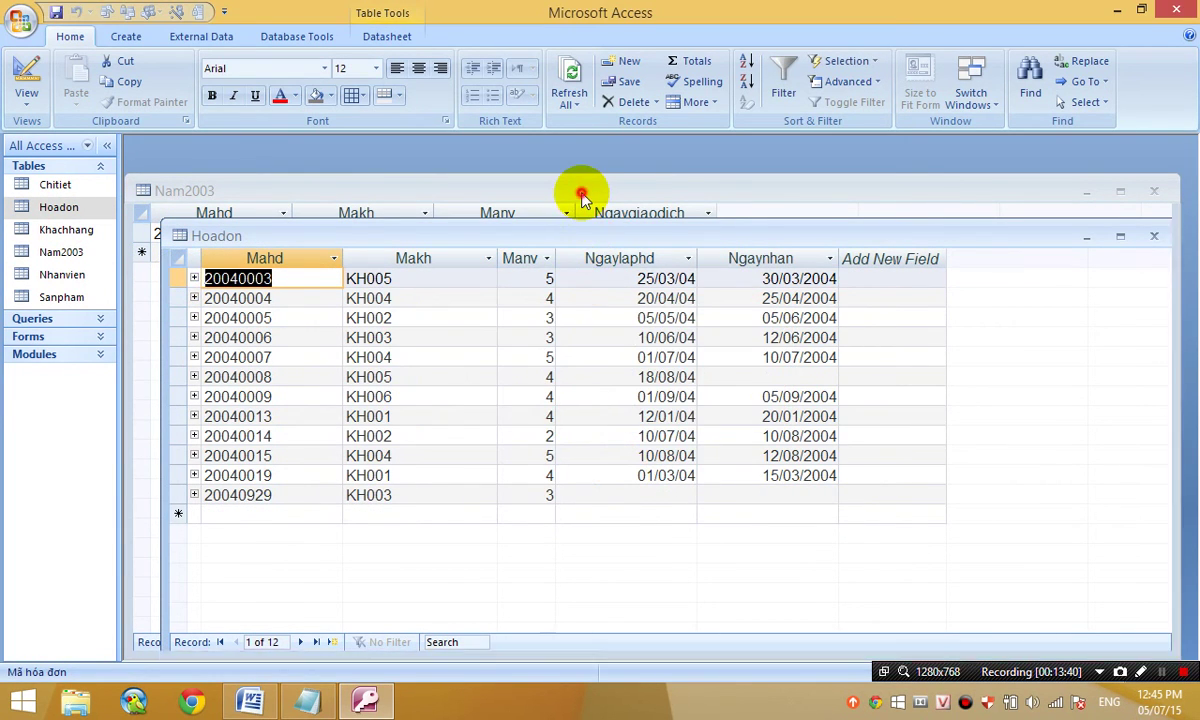
- Close the Nam2003 table and return to the QsDL query design
{"action": "left_click", "coordinate": [581, 196]}
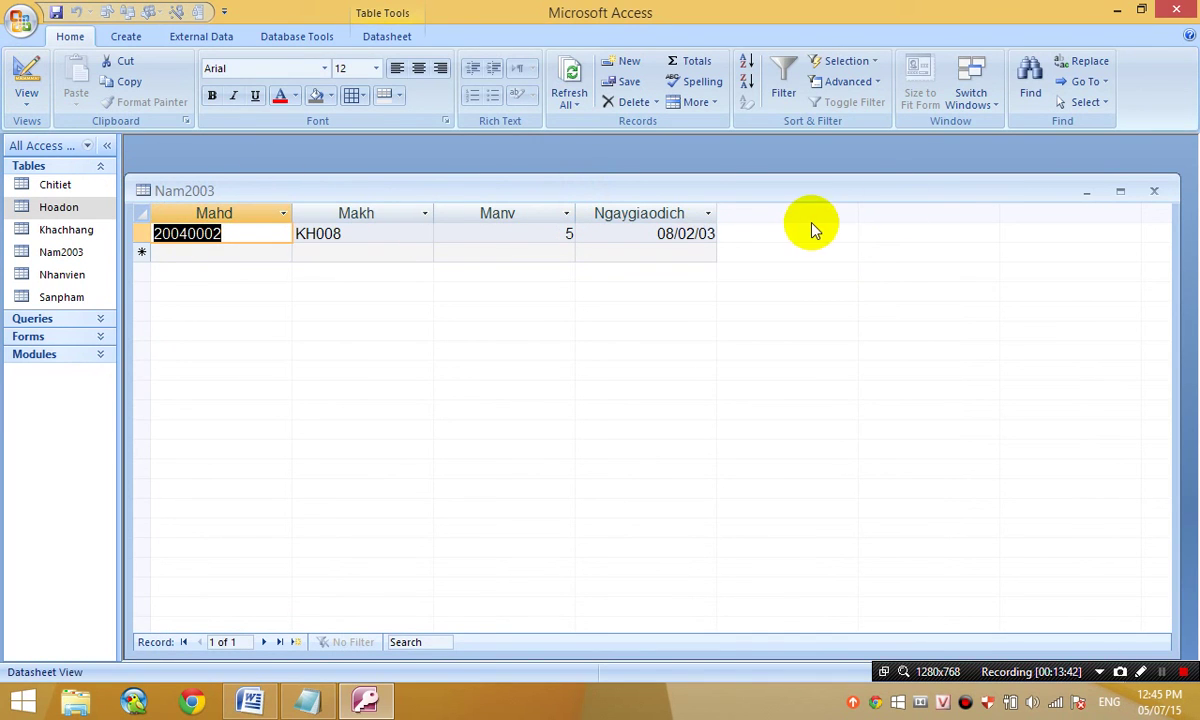
{"action": "left_click", "coordinate": [1154, 190]}
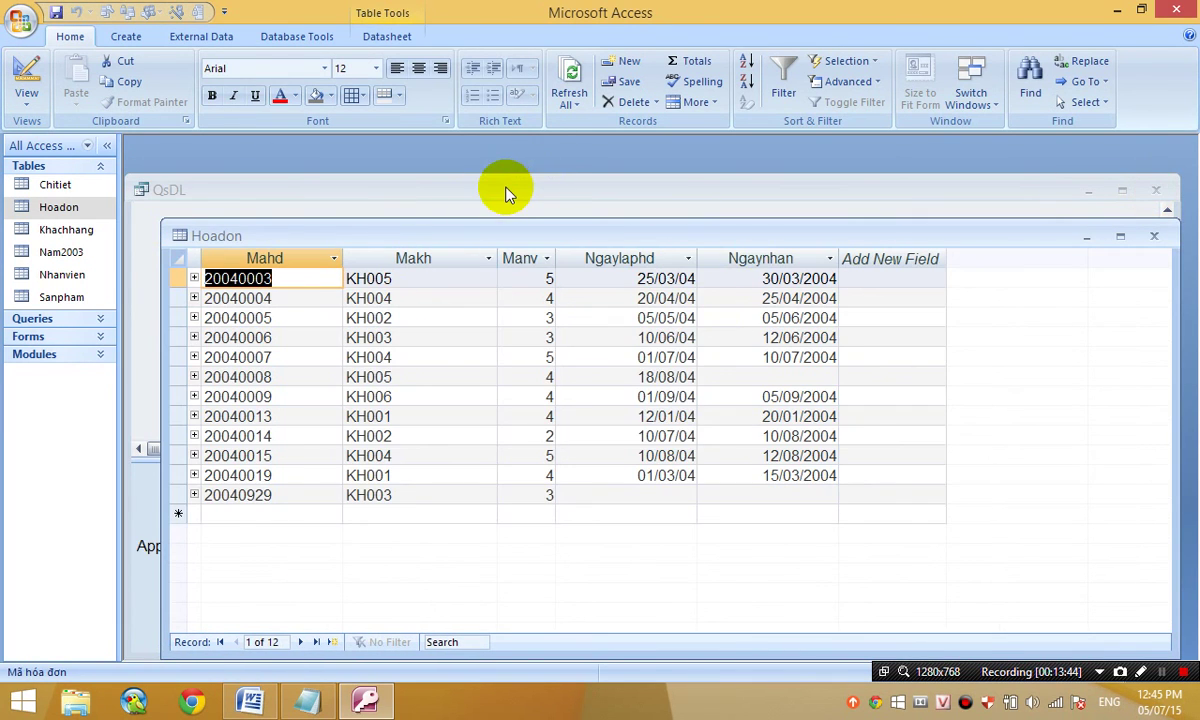
{"action": "left_click", "coordinate": [505, 190]}
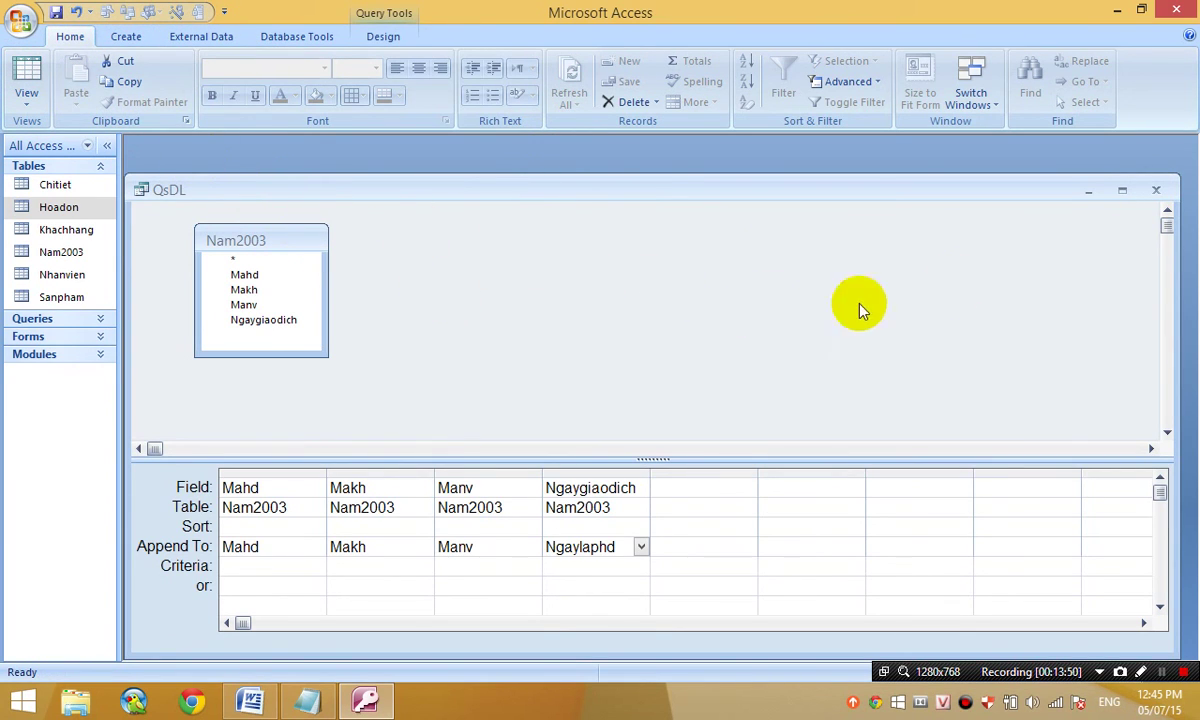
- Close the Hoadon table
{"action": "left_click", "coordinate": [995, 274]}
{"action": "left_click_drag", "start_coordinate": [253, 197], "coordinate": [289, 310]}
{"action": "left_click", "coordinate": [450, 236]}
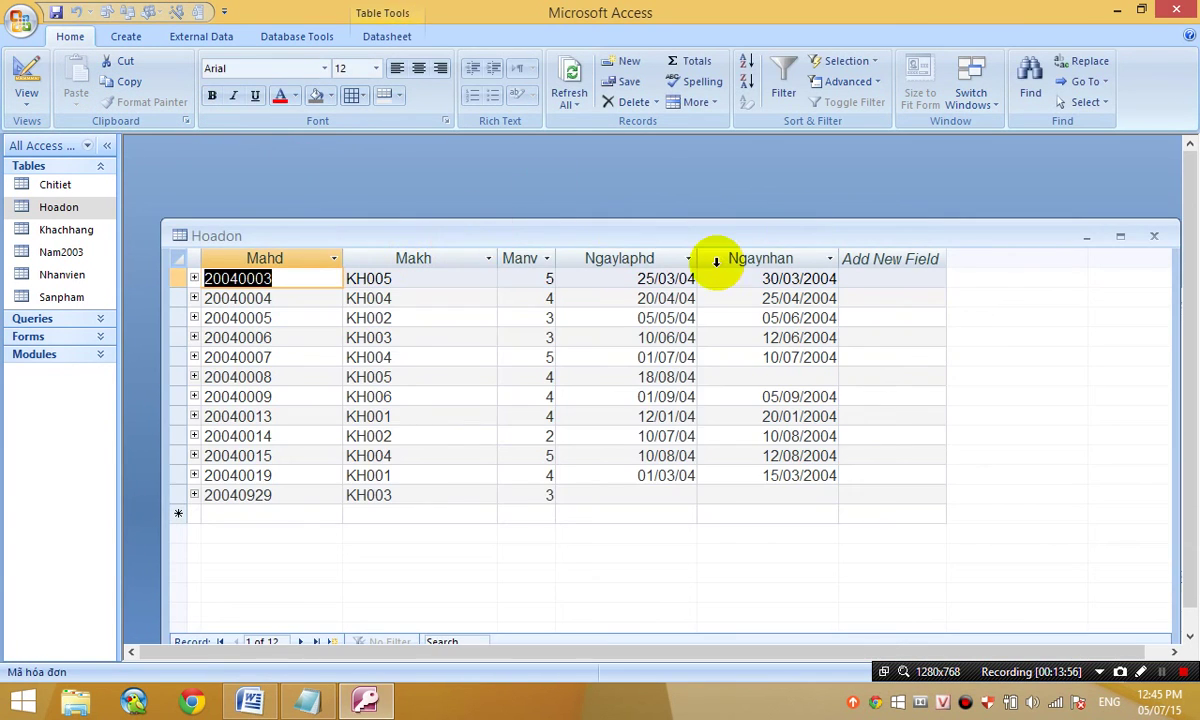
{"action": "left_click", "coordinate": [1152, 238]}
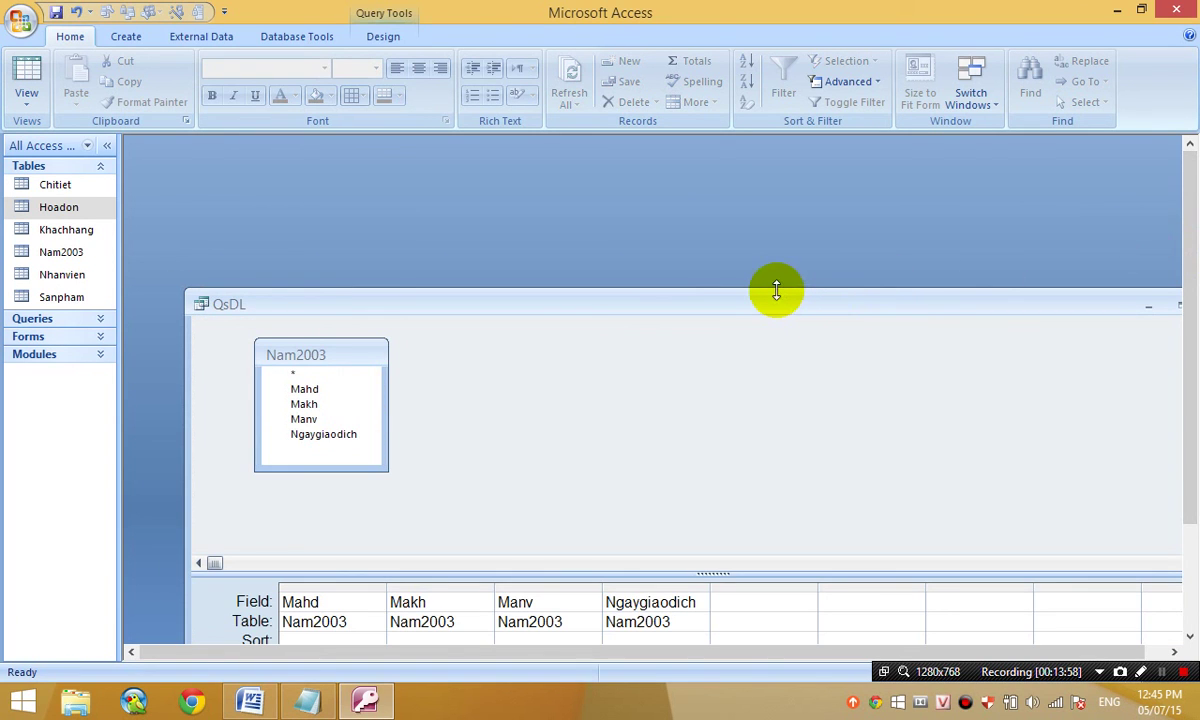
- Rerun QsDL to re-append 20040002, then open Hoadon to check its 08/02/03 Ngaylaphd
{"action": "left_click_drag", "start_coordinate": [705, 205], "coordinate": [703, 174]}
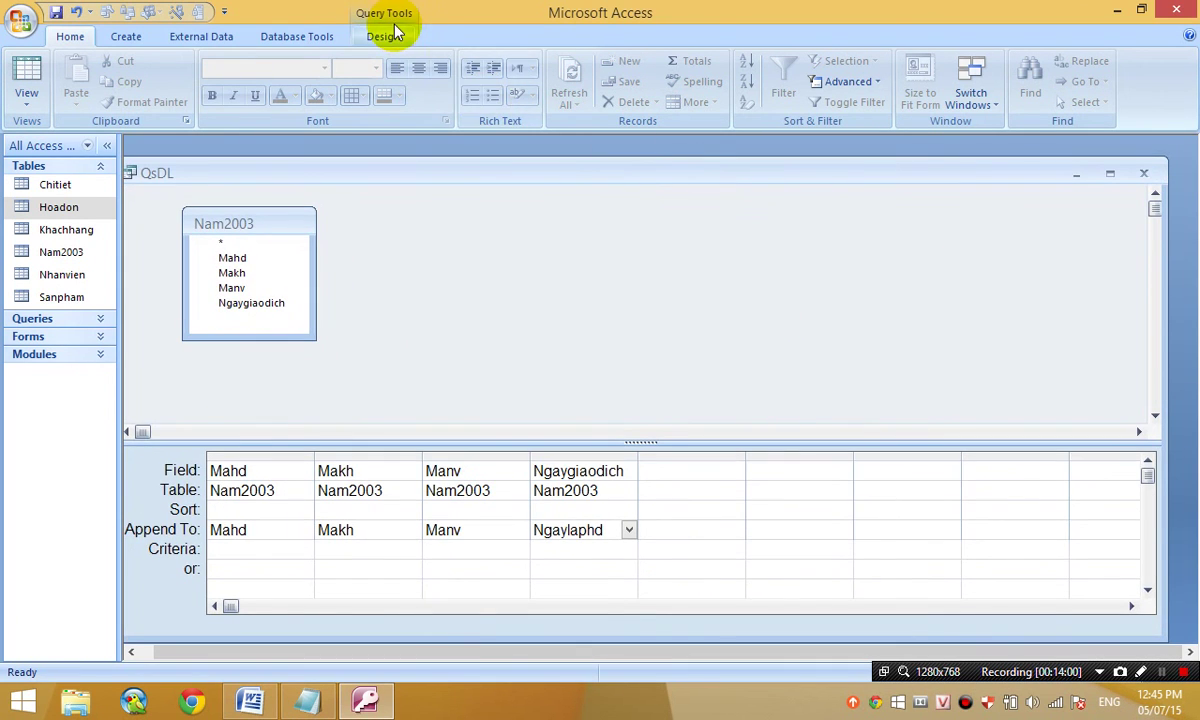
{"action": "left_click", "coordinate": [383, 36]}
{"action": "left_click", "coordinate": [65, 80]}
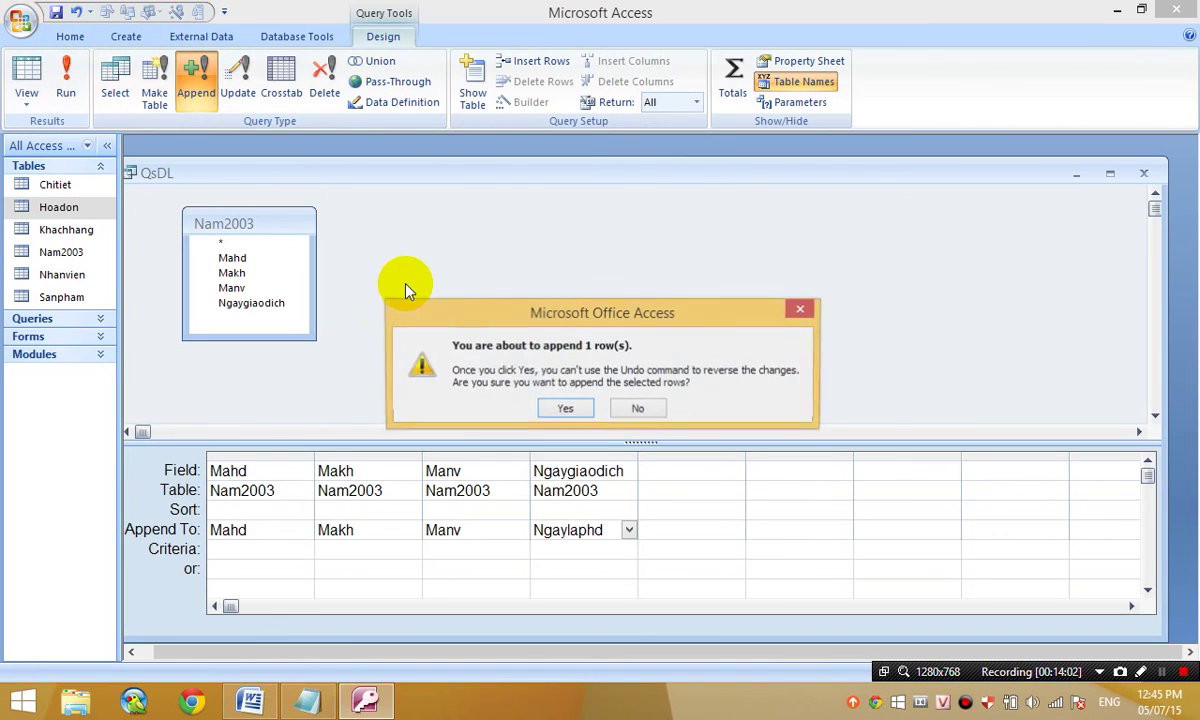
{"action": "left_click", "coordinate": [568, 409]}
{"action": "double_click", "coordinate": [59, 208]}
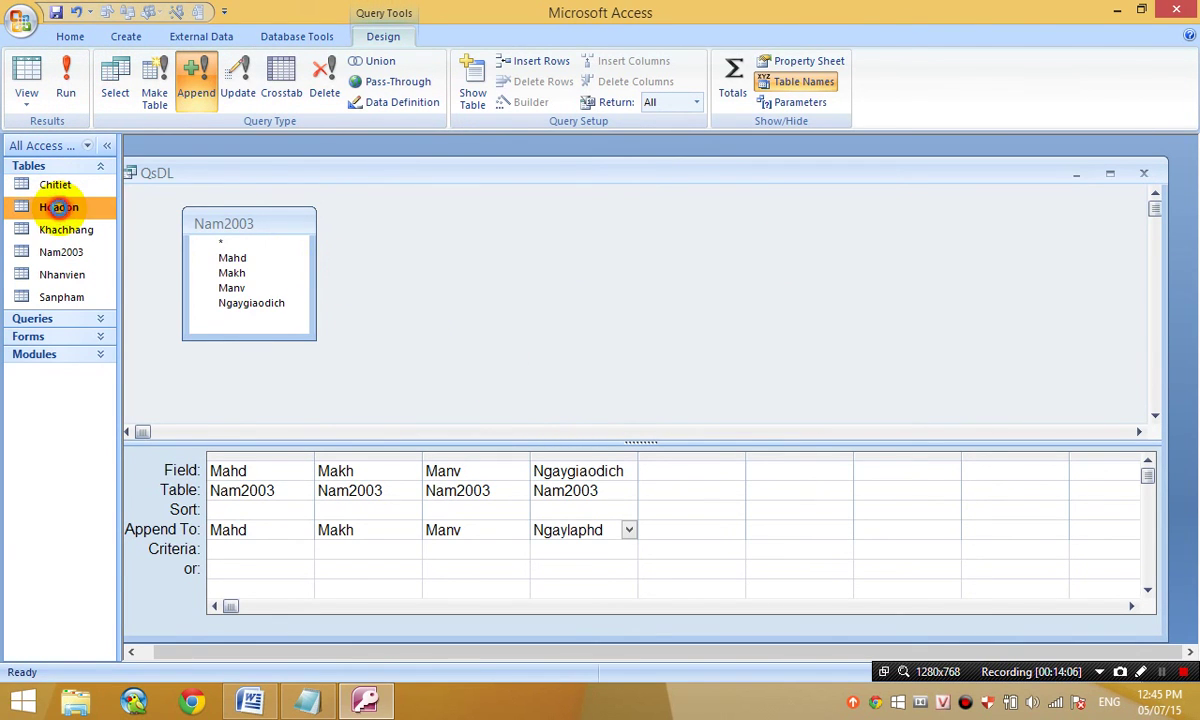
{"action": "left_click", "coordinate": [605, 233]}
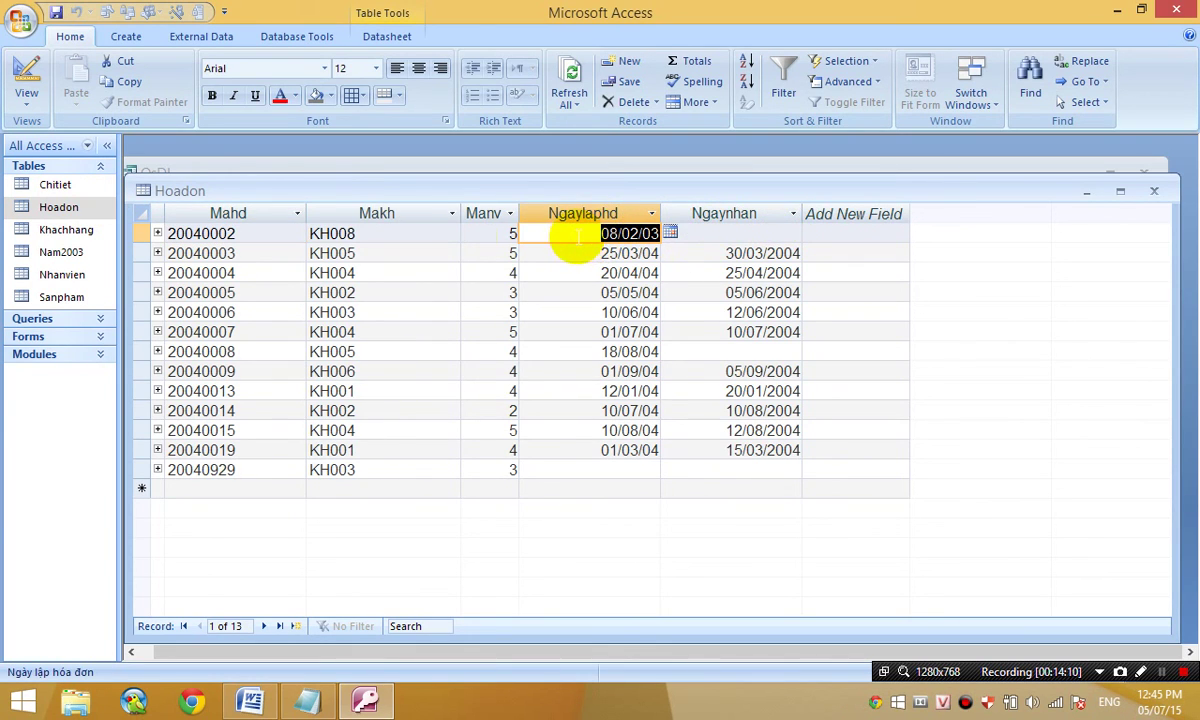
- Check record 20040002's Ngaylaphd date, then move the Hoadon table aside to reveal QsDL
{"action": "left_click", "coordinate": [85, 255]}
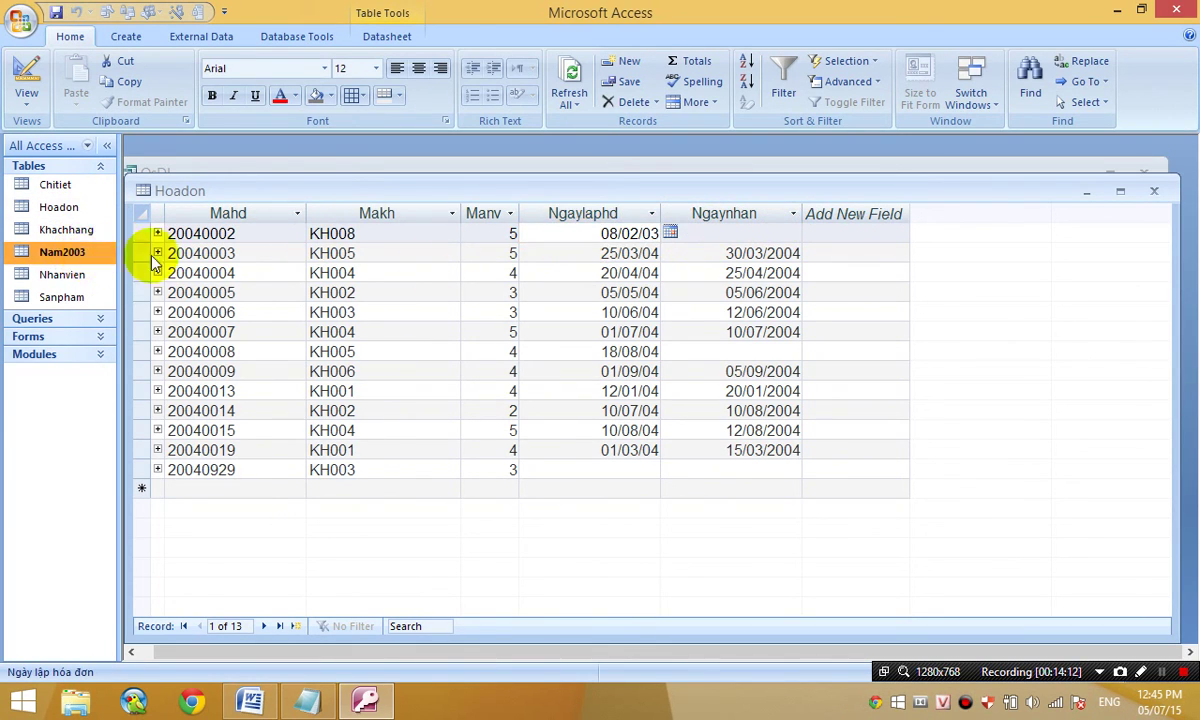
{"action": "left_click", "coordinate": [600, 235]}
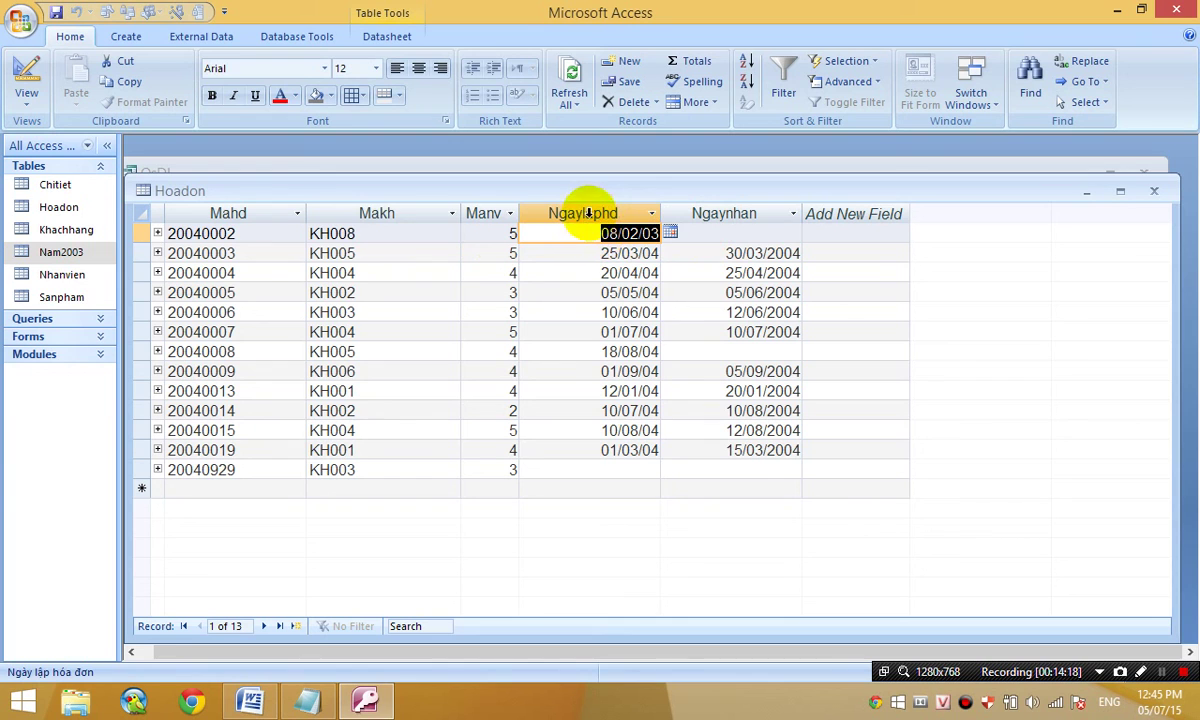
{"action": "left_click_drag", "start_coordinate": [594, 190], "coordinate": [613, 611]}
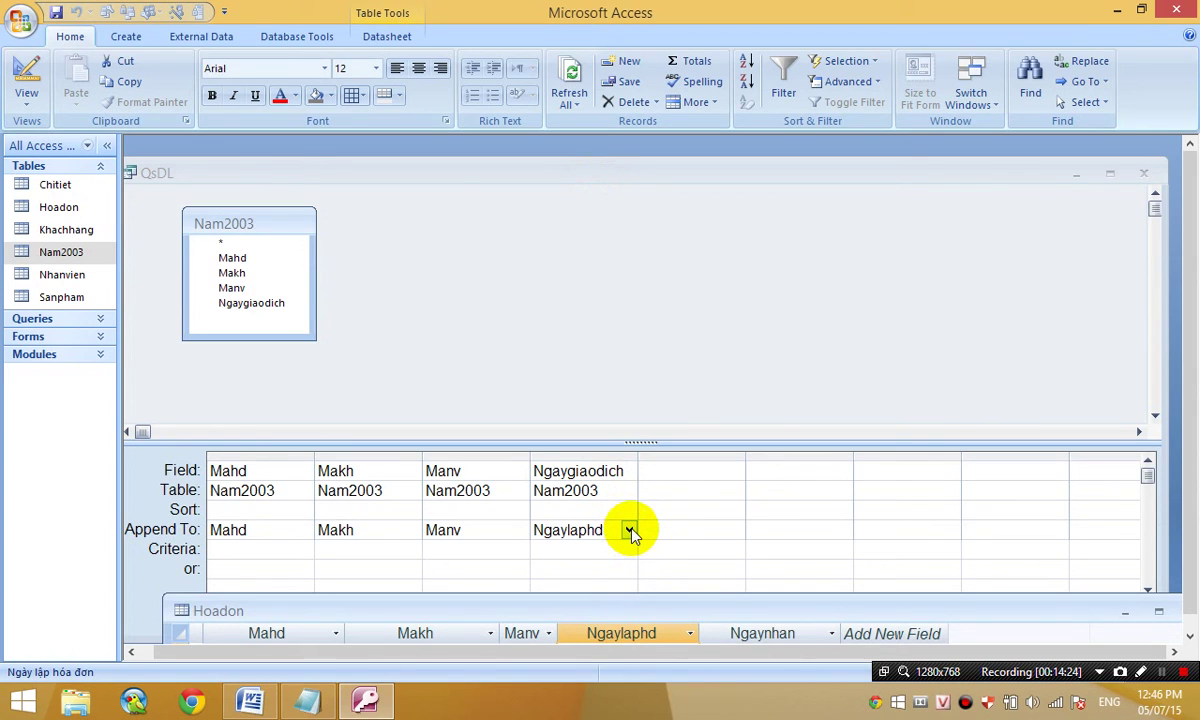
- Review QsDL's mappings: Makh and Manv, and Ngaygiaodich appended to Ngaylaphd
{"action": "left_click", "coordinate": [482, 471]}
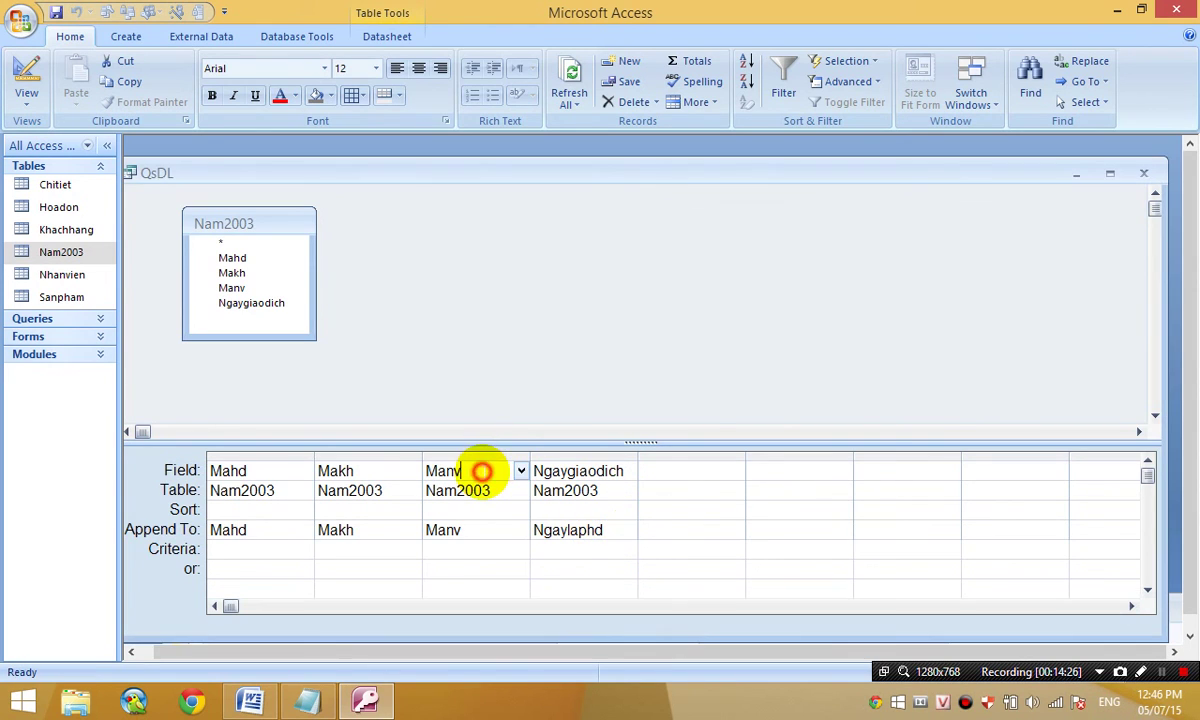
{"action": "left_click", "coordinate": [473, 527]}
{"action": "left_click", "coordinate": [356, 470]}
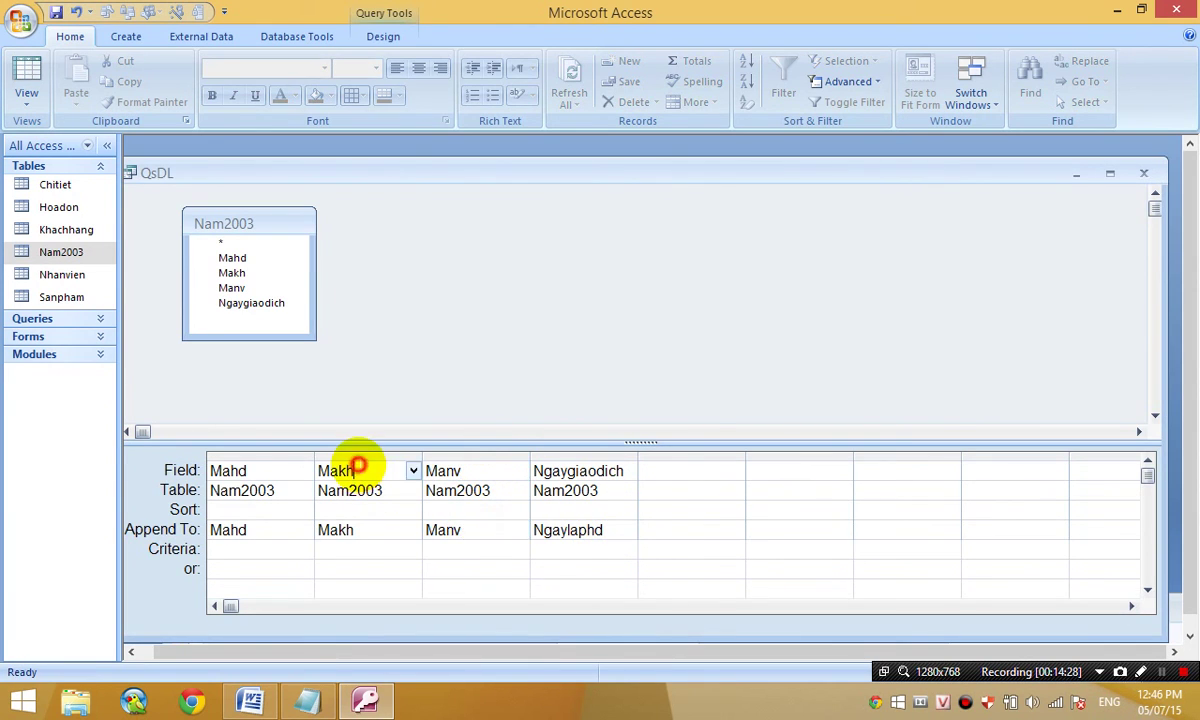
{"action": "left_click", "coordinate": [360, 530]}
{"action": "left_click", "coordinate": [628, 471]}
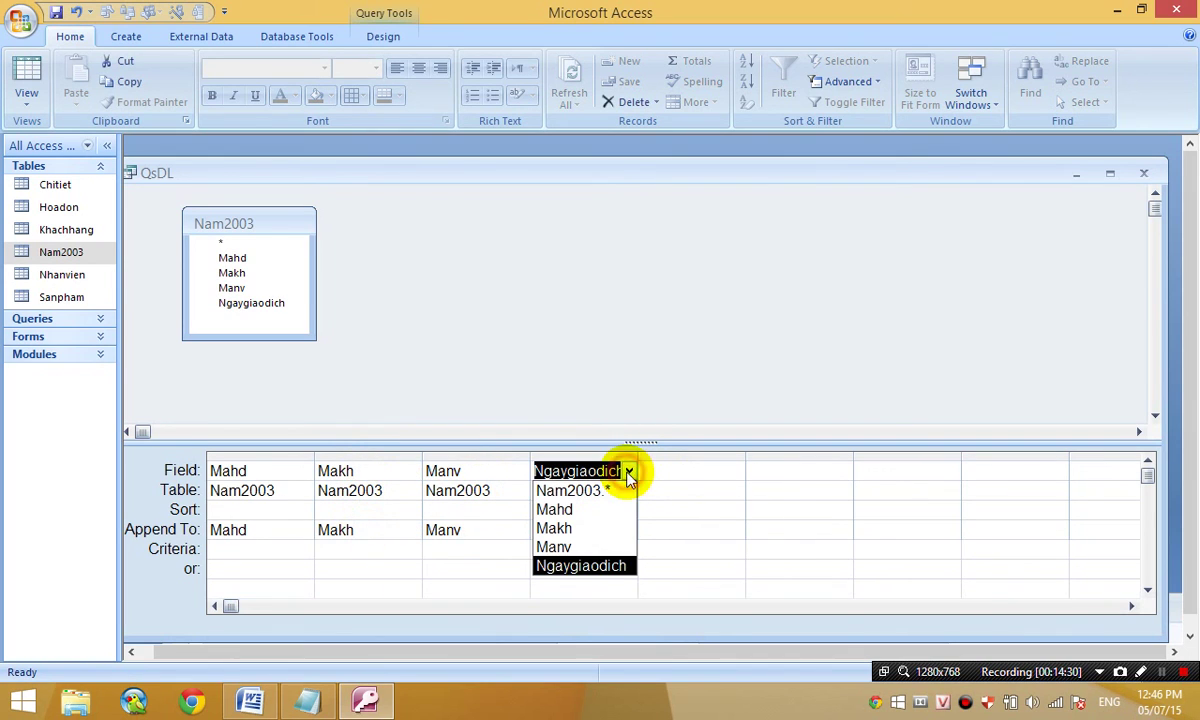
{"action": "left_click", "coordinate": [668, 488]}
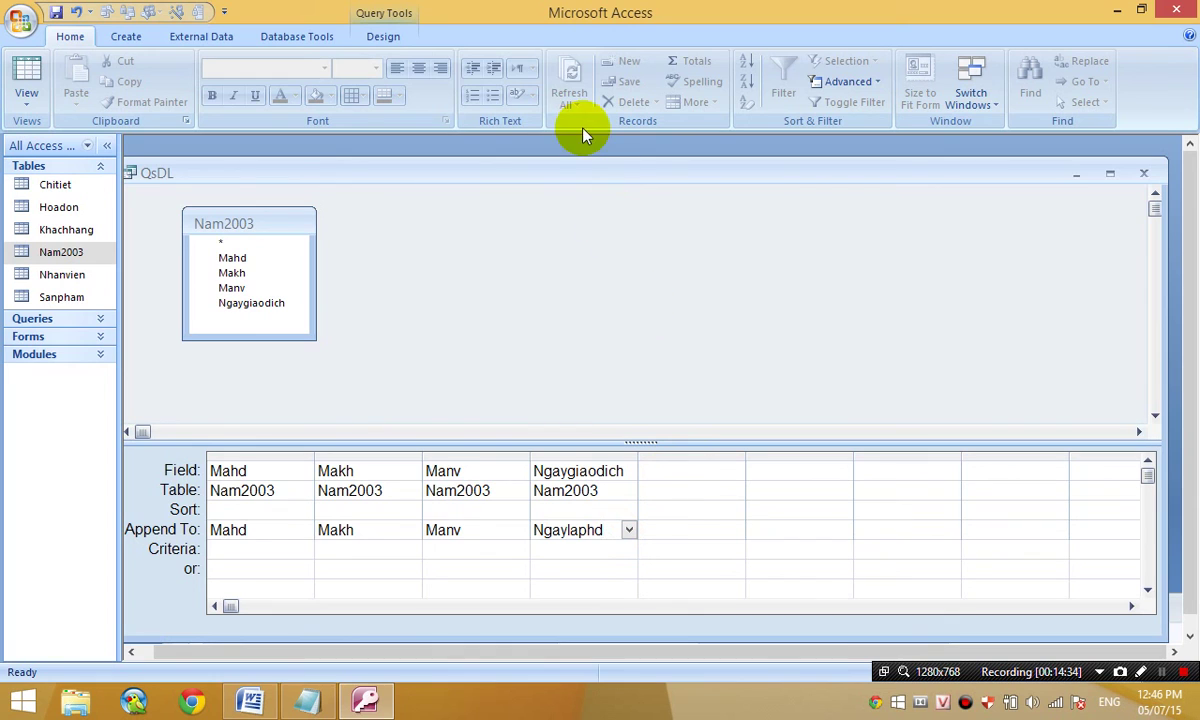
{"action": "left_click_drag", "start_coordinate": [565, 170], "coordinate": [583, 163]}
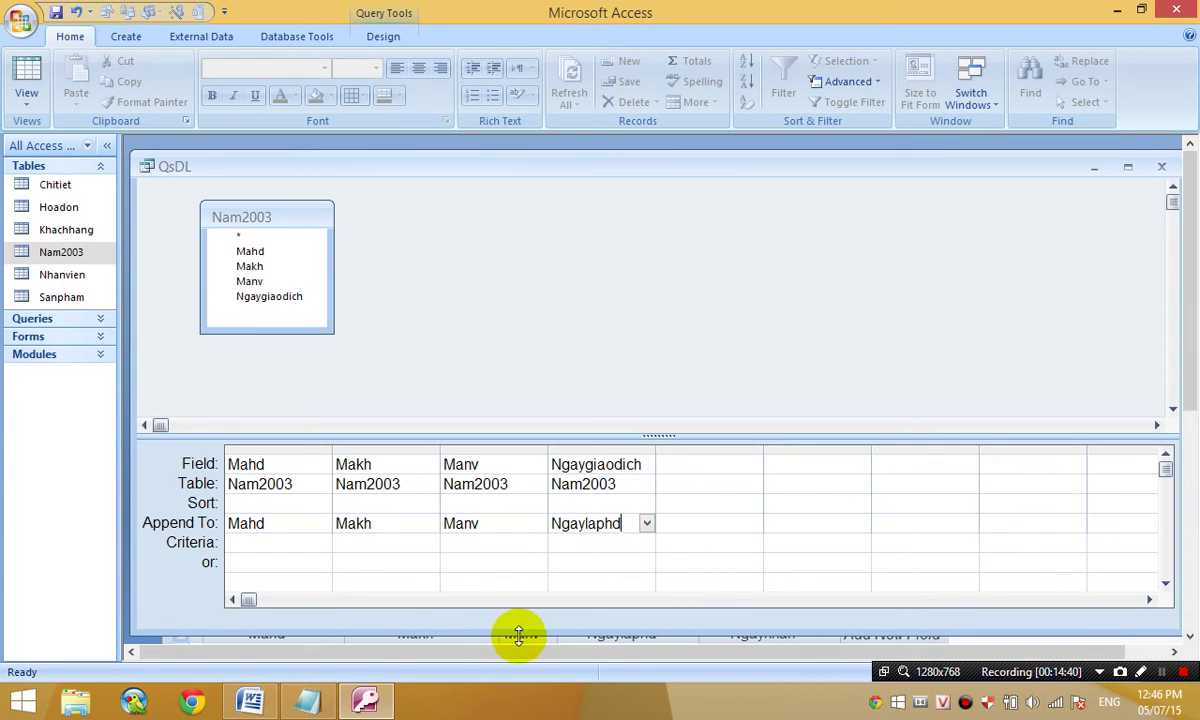
{"action": "left_click", "coordinate": [253, 705]}
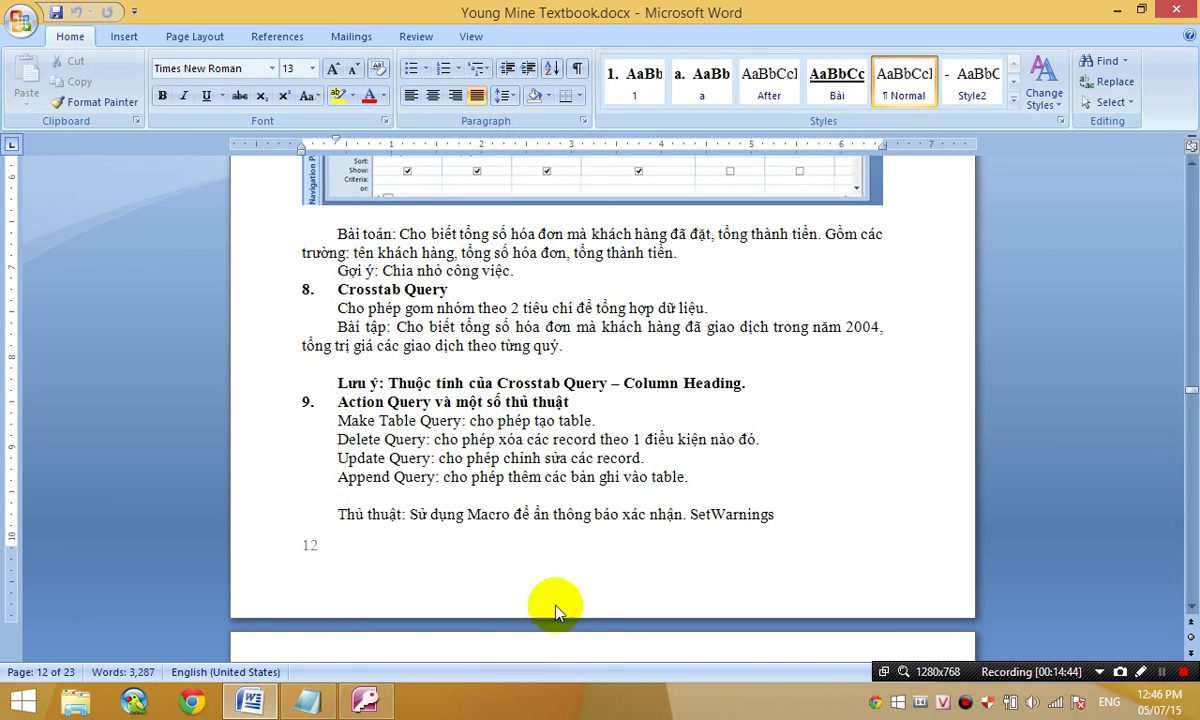
{"action": "scroll", "coordinate": [593, 583], "scroll_direction": "down", "scroll_amount": 20}
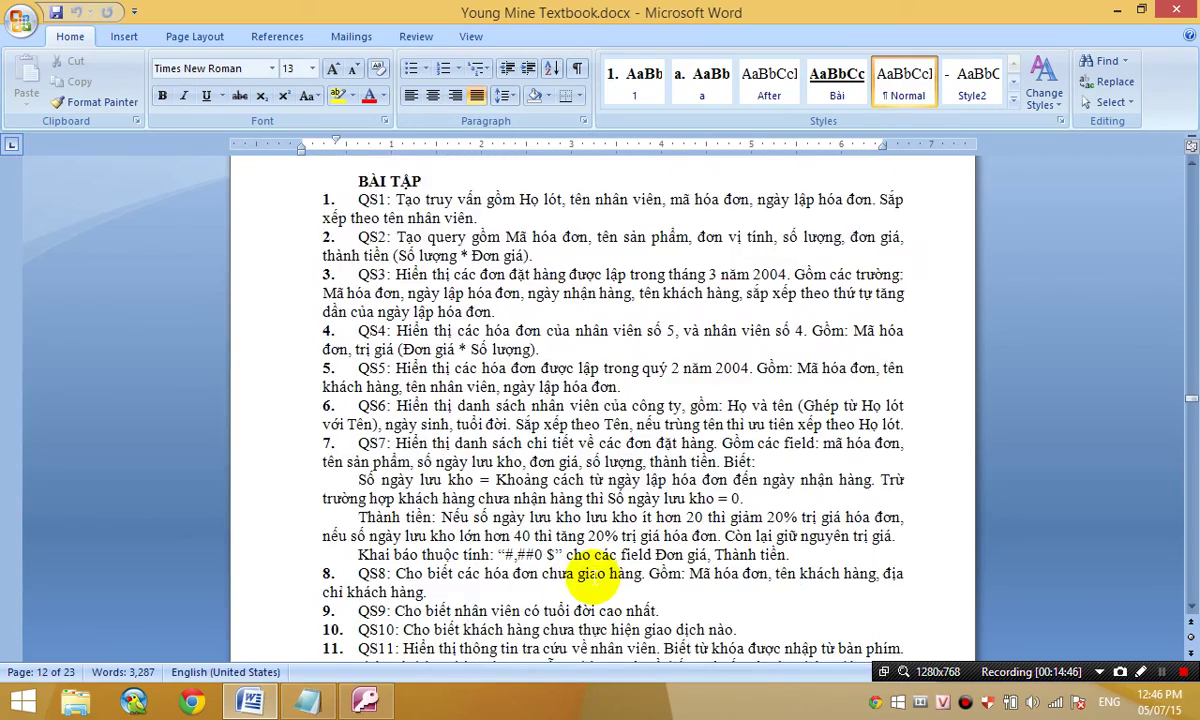
{"action": "scroll", "coordinate": [585, 575], "scroll_direction": "down", "scroll_amount": 10}
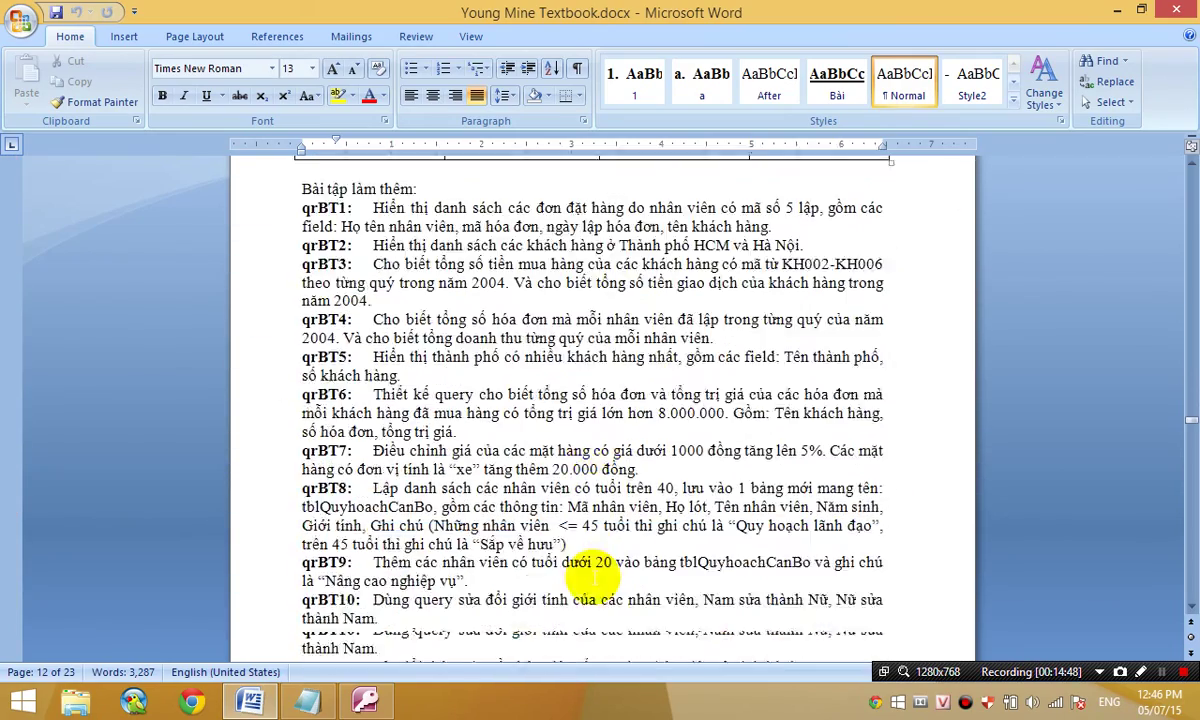
{"action": "scroll", "coordinate": [593, 583], "scroll_direction": "up", "scroll_amount": 2}
{"action": "scroll", "coordinate": [593, 580], "scroll_direction": "down", "scroll_amount": 2}
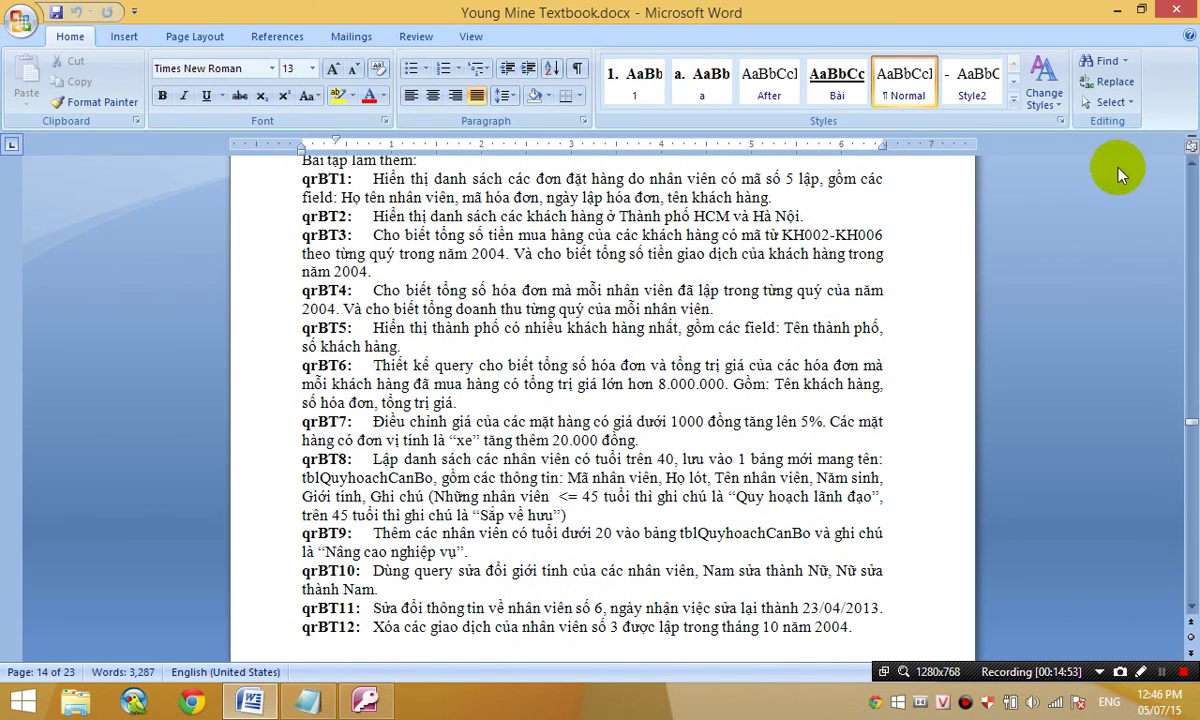
{"action": "left_click", "coordinate": [370, 700]}
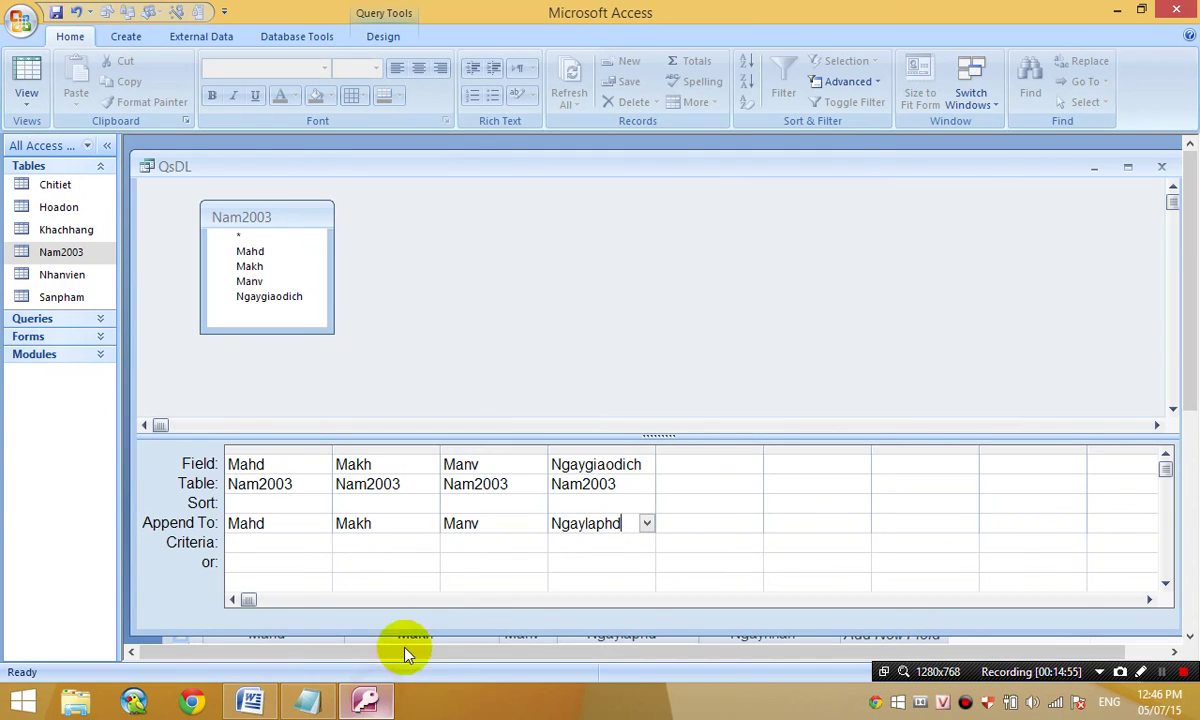